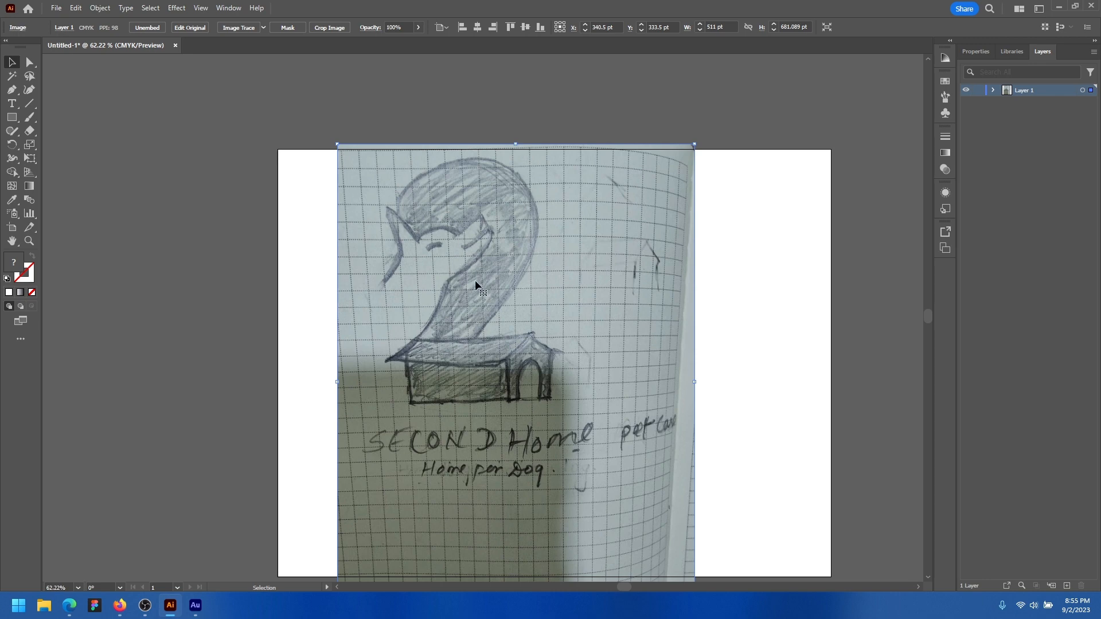
Reposition the sketch photo on the artboard so the "2" and house drawing sits near its upper edge
mouse_move(547, 242)
mouse_down()
mouse_move(530, 276)
mouse_move(552, 298)
mouse_move(542, 315)
mouse_up()
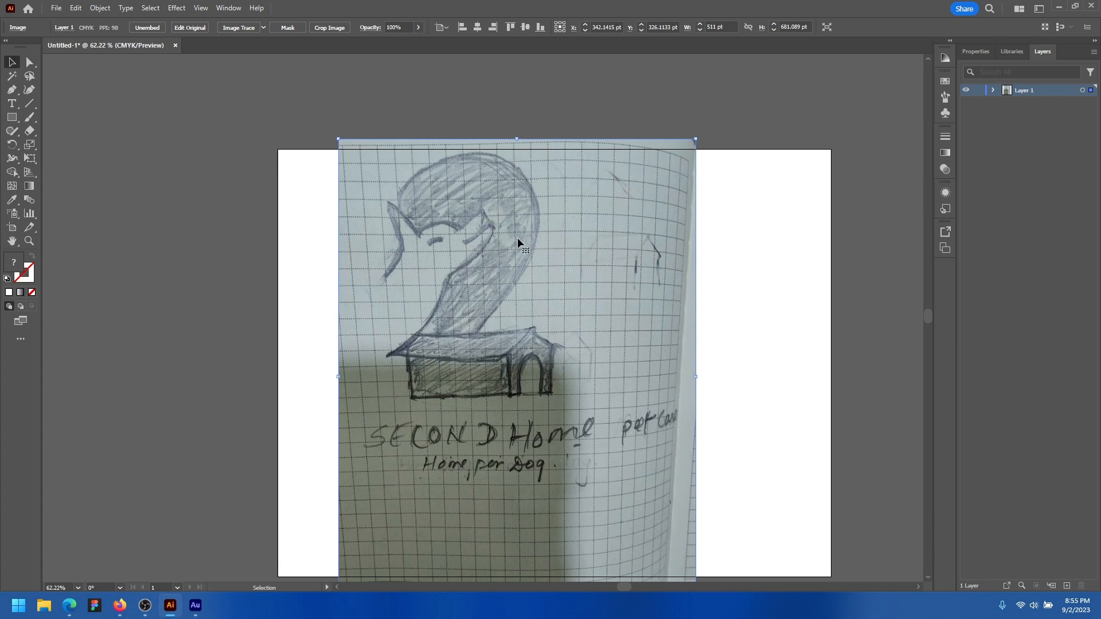
mouse_move(510, 240)
mouse_down()
mouse_move(488, 242)
mouse_move(525, 242)
mouse_up()
scroll(456, 228, up, 2)
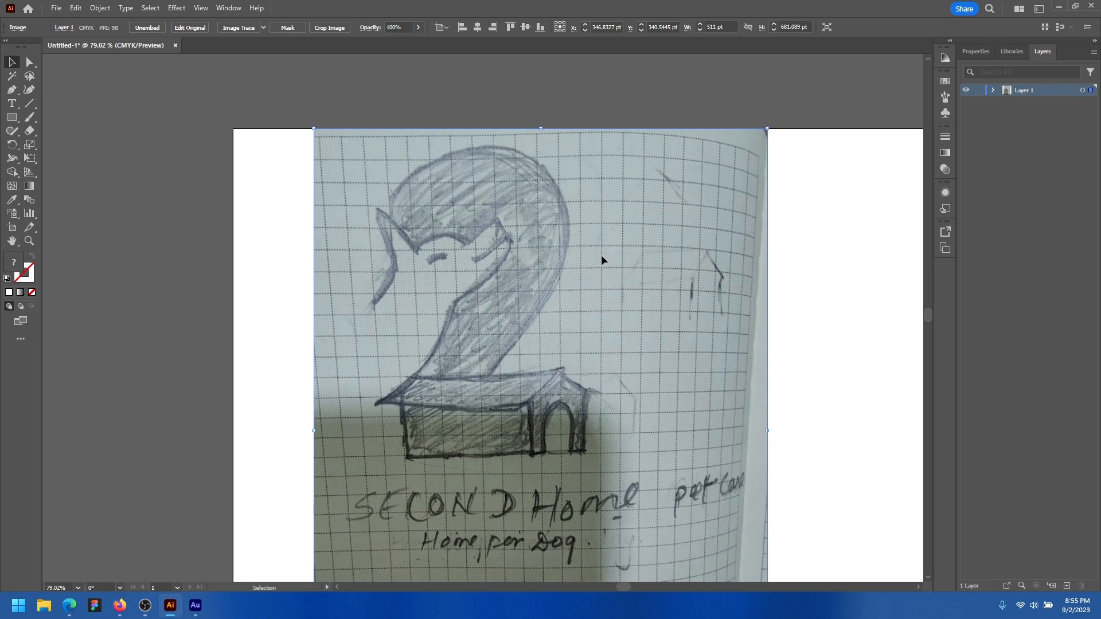
mouse_move(601, 261)
mouse_down()
mouse_move(552, 201)
mouse_move(581, 245)
mouse_up()
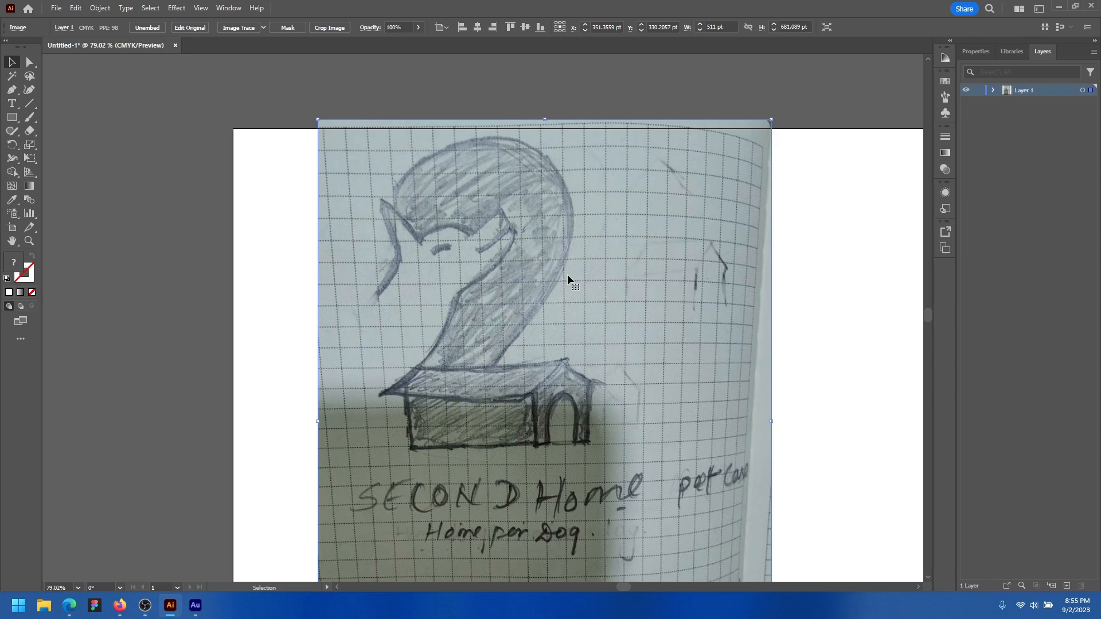
Deselect the sketch image and lock it inside Layer 1
key(ctrl+shift+a)
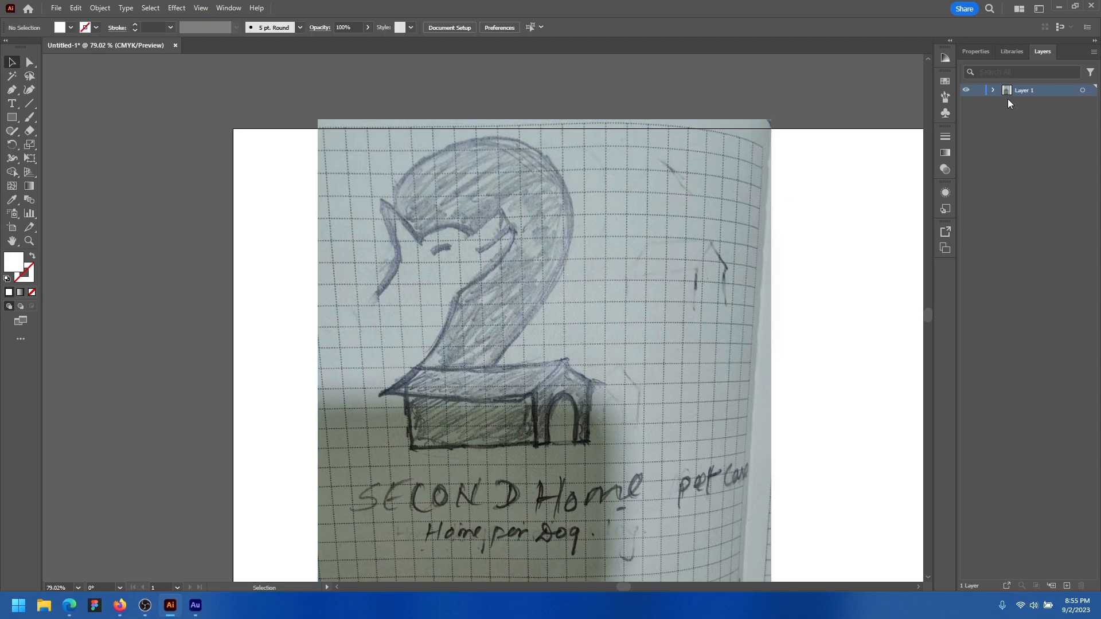
click(993, 90)
click(978, 102)
Start a straight-segment Pen path from the left ear over the top of the "2" to the outer edge of its curve
key(space)
drag(416, 295, 393, 282)
scroll(414, 229, up, 2)
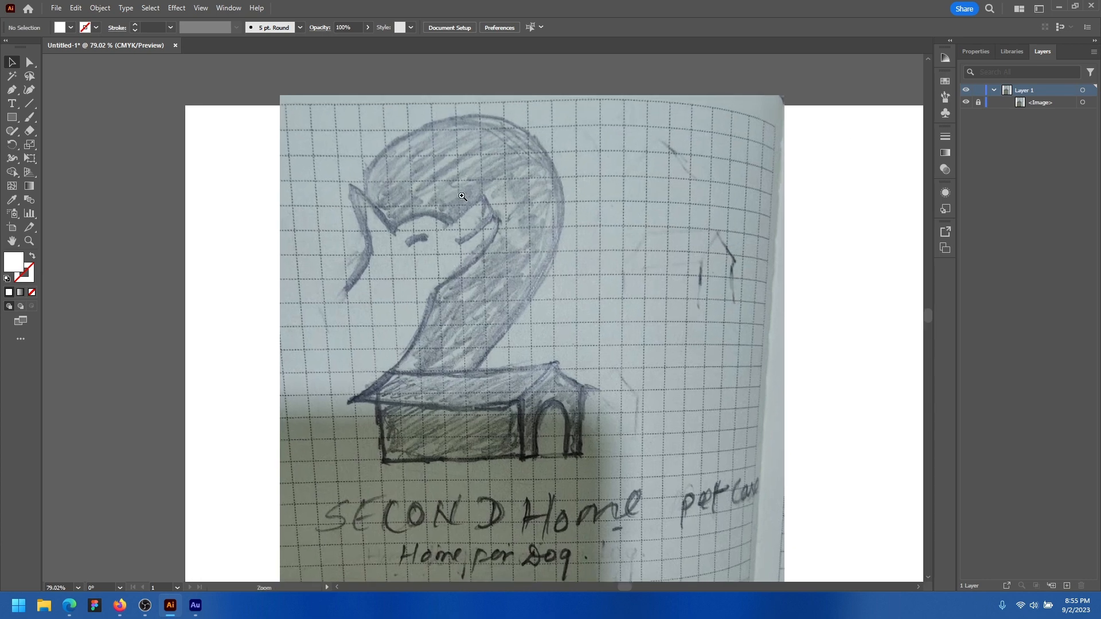
drag(413, 226, 425, 262)
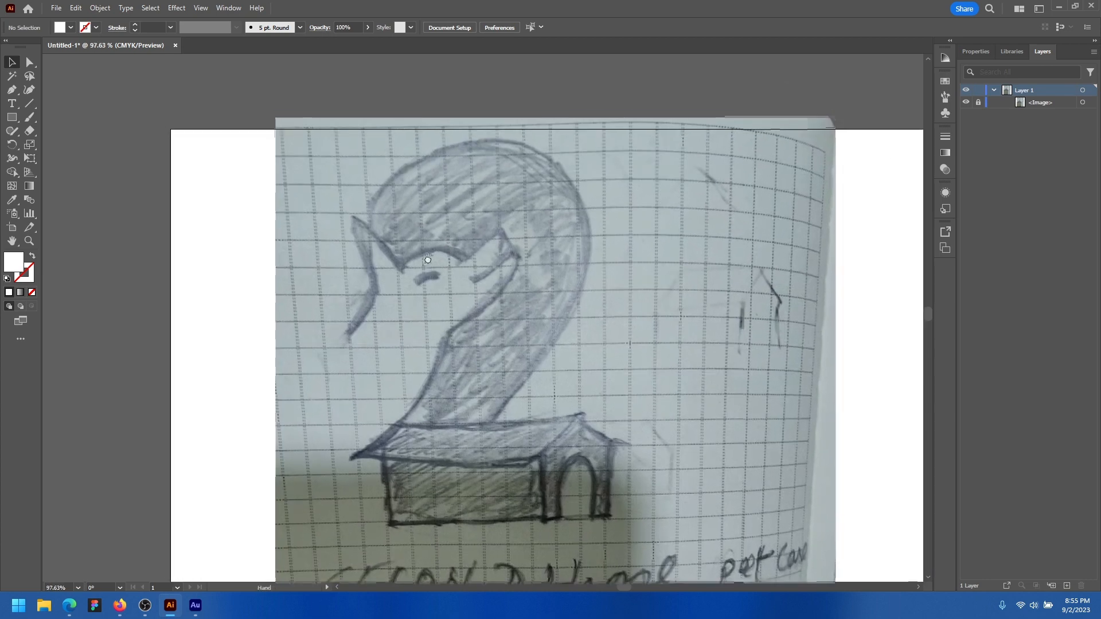
click(11, 89)
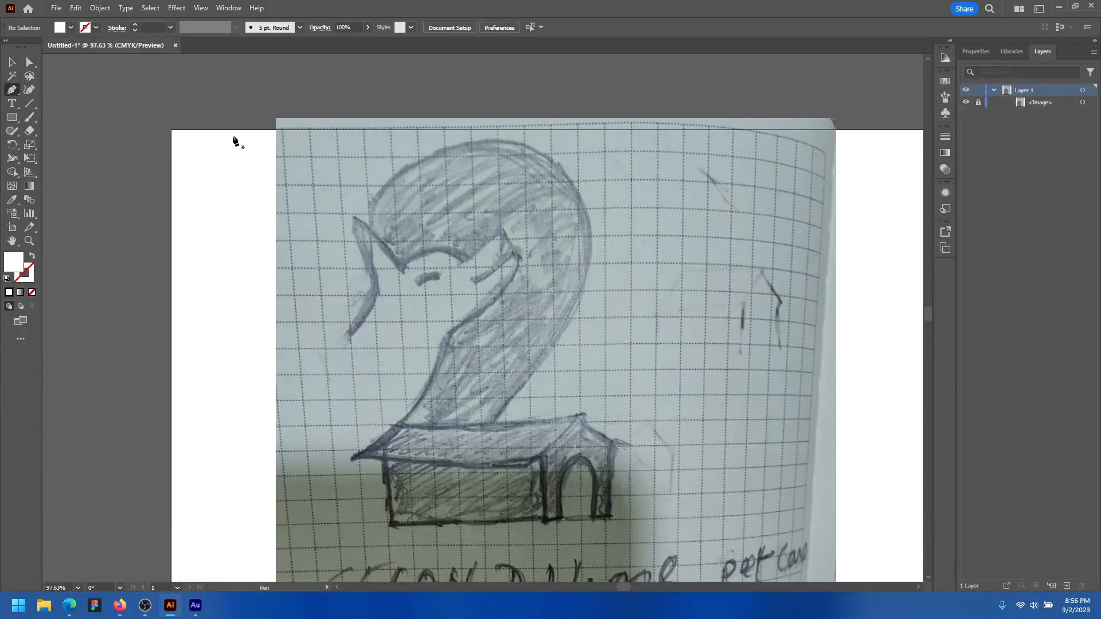
click(372, 231)
click(510, 144)
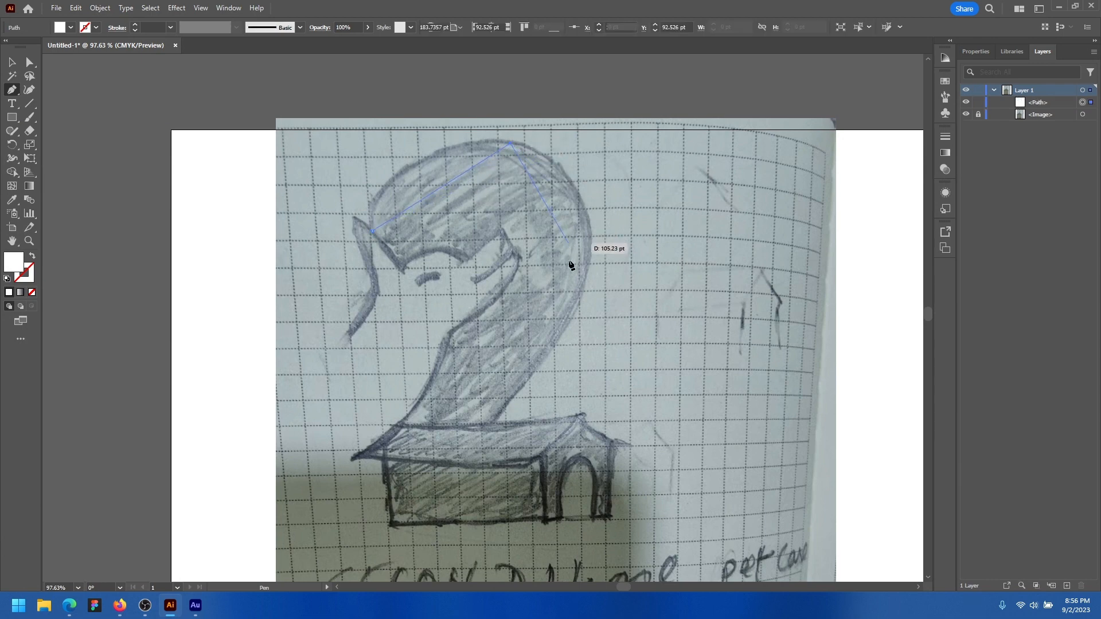
click(582, 289)
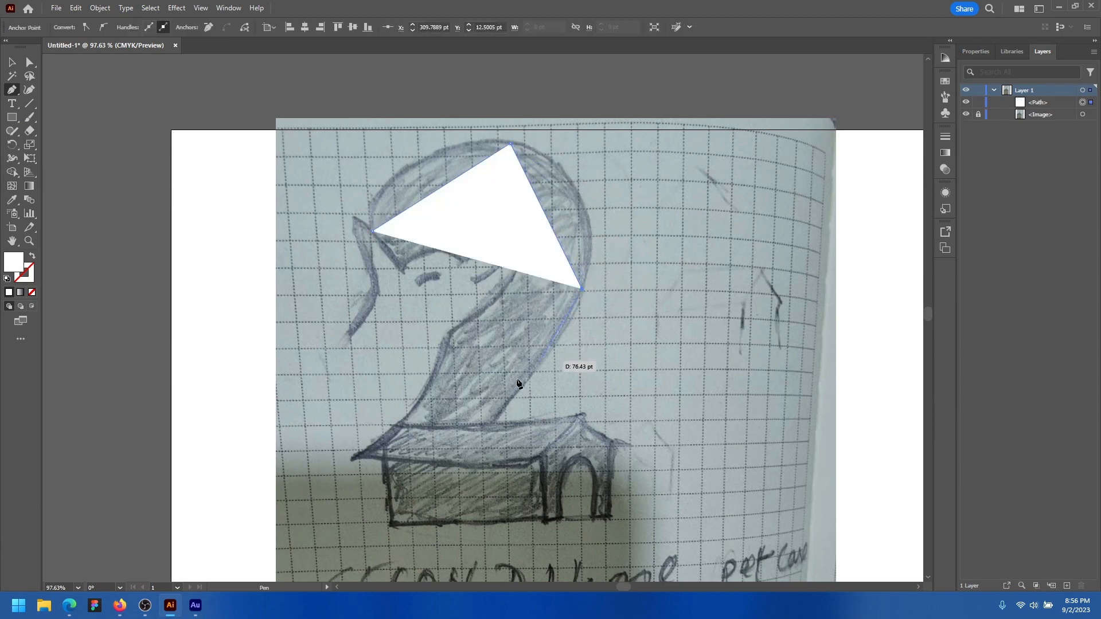
Swap the path's fill and stroke so it has no fill, and set the stroke color to dark red 632D2D
click(32, 258)
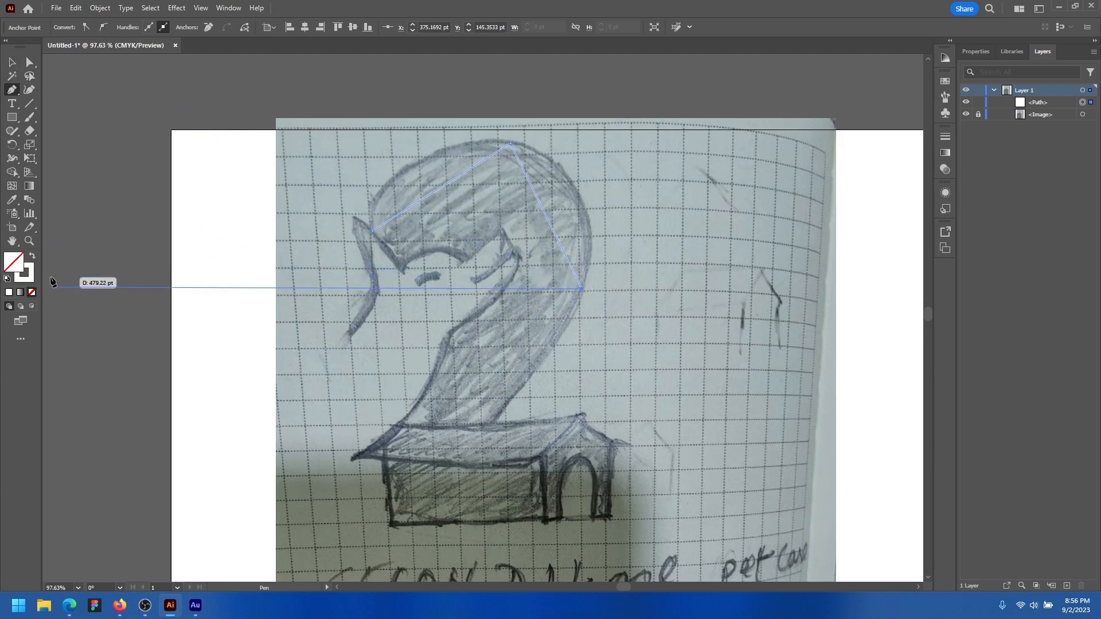
double_click(30, 278)
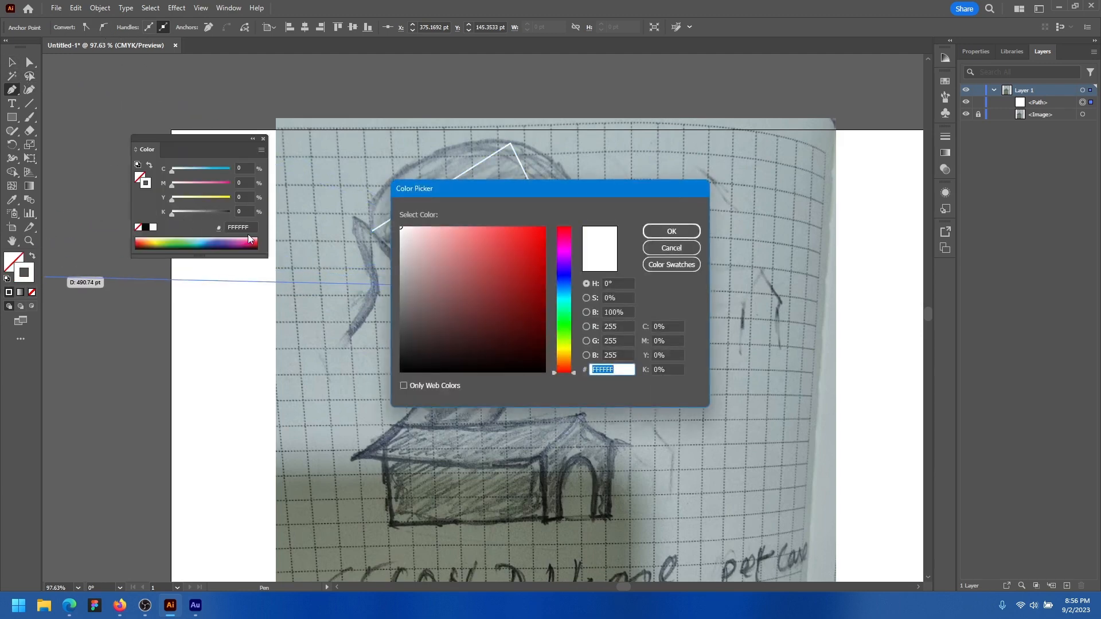
click(480, 316)
click(672, 231)
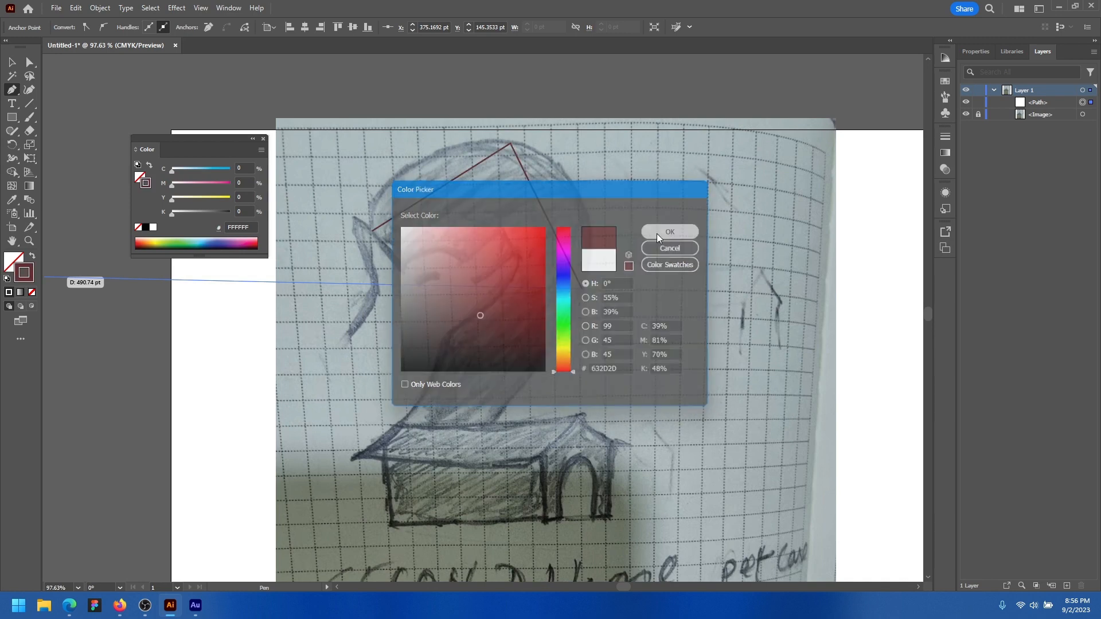
click(263, 138)
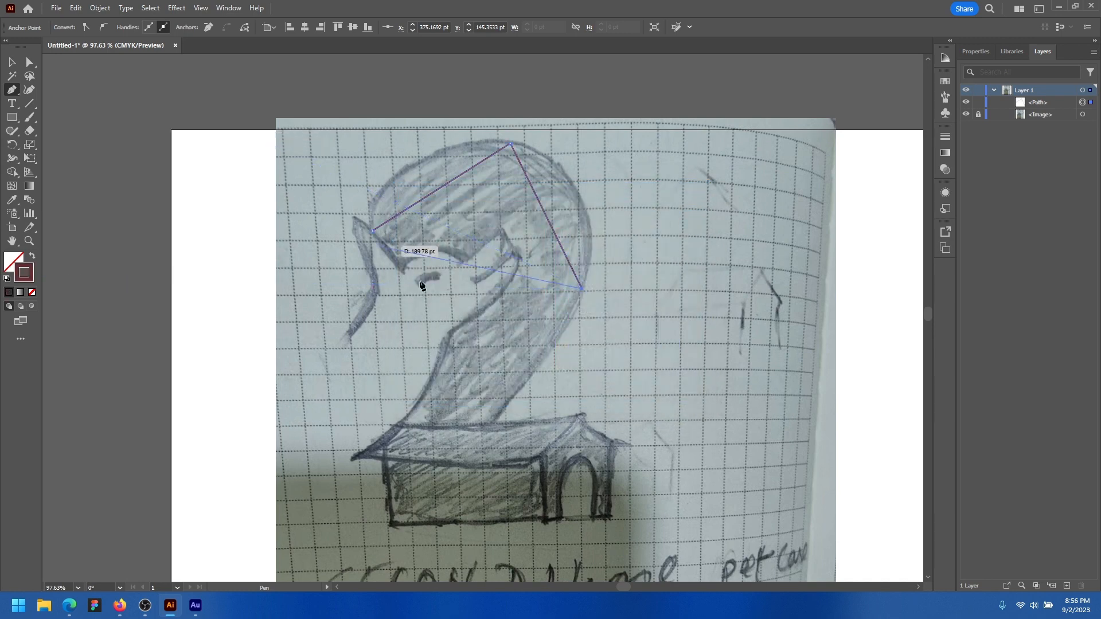
Extend the path down the outer neck edge, along the roof ridge, down the right roof slope and the right wall
click(496, 423)
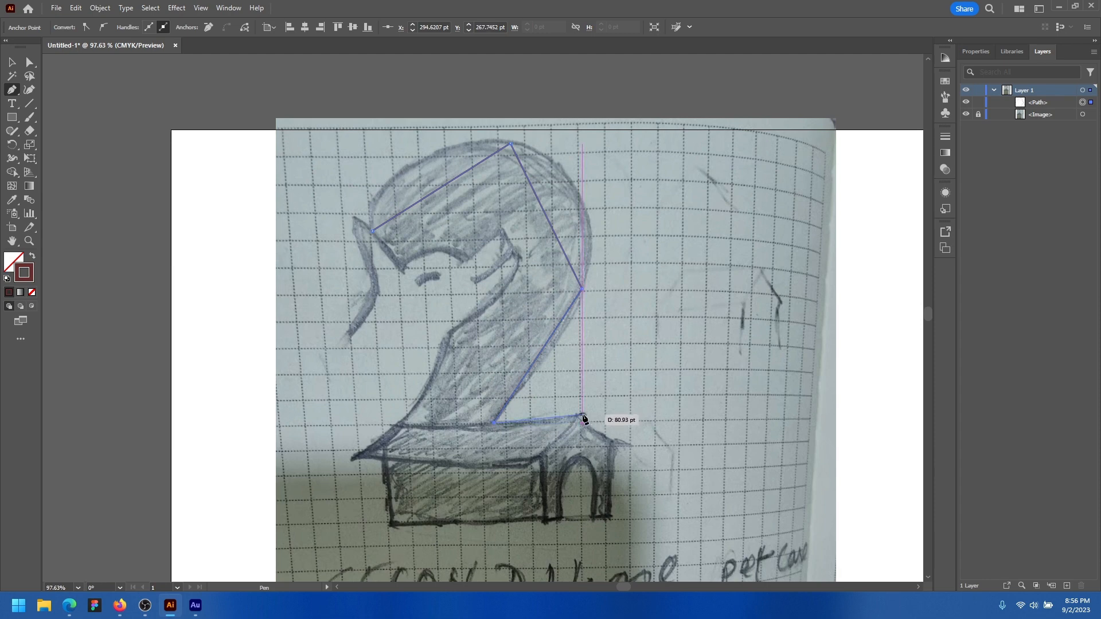
scroll(581, 435, up, 3)
drag(582, 452, 605, 368)
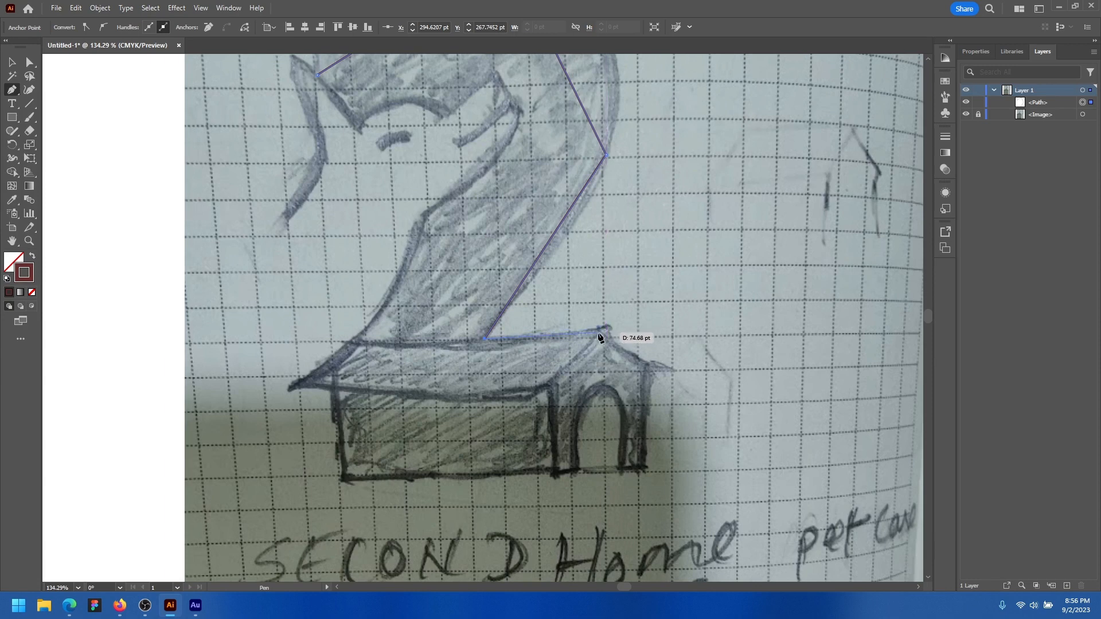
click(601, 337)
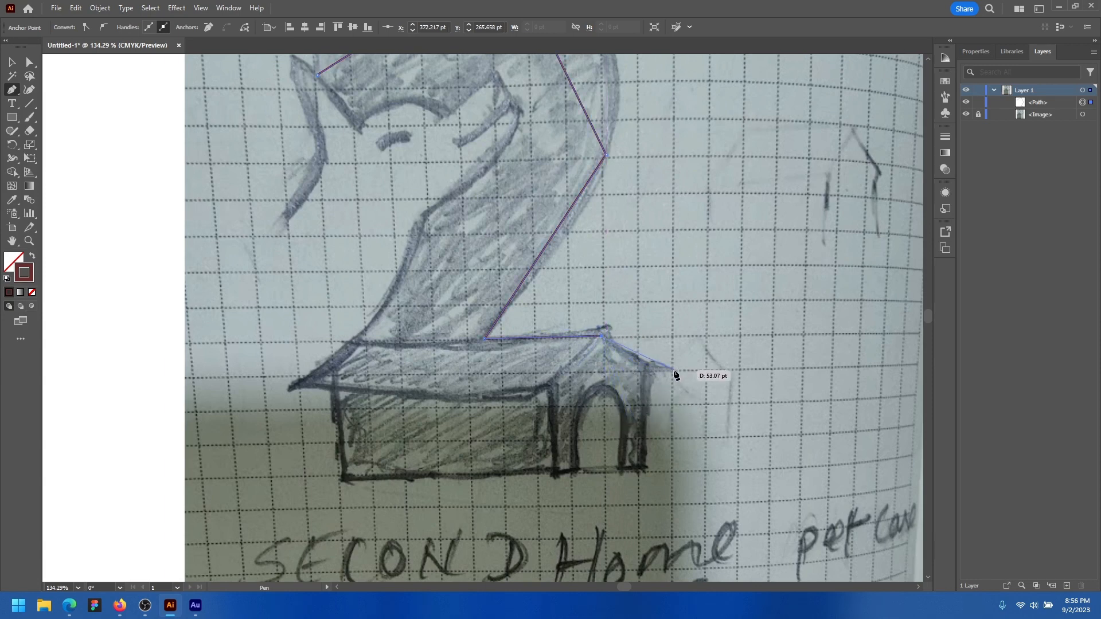
click(637, 371)
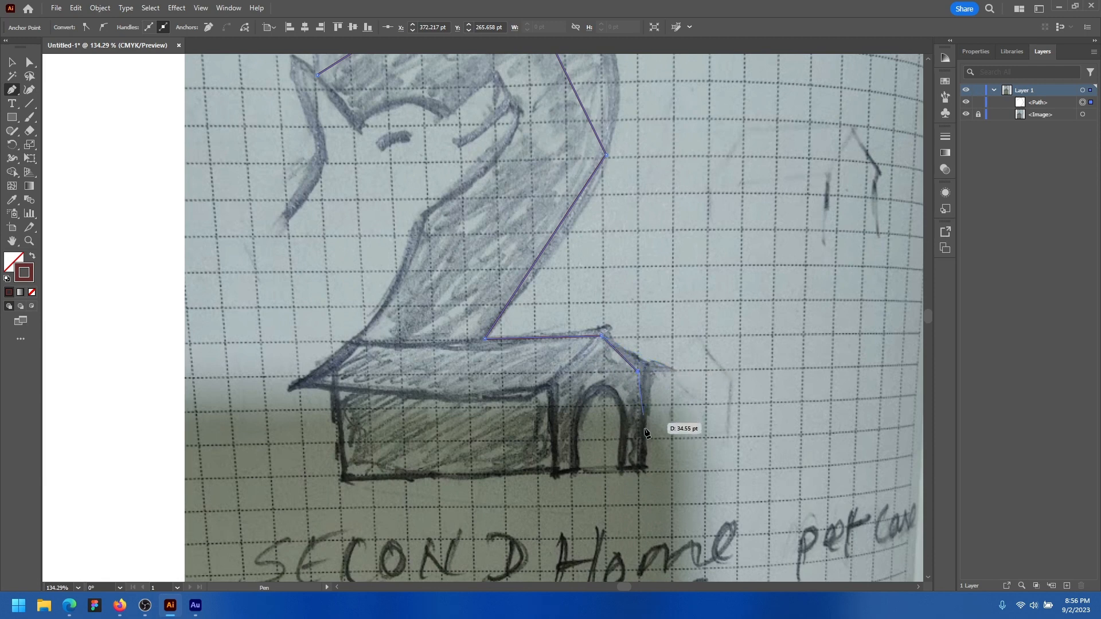
click(637, 469)
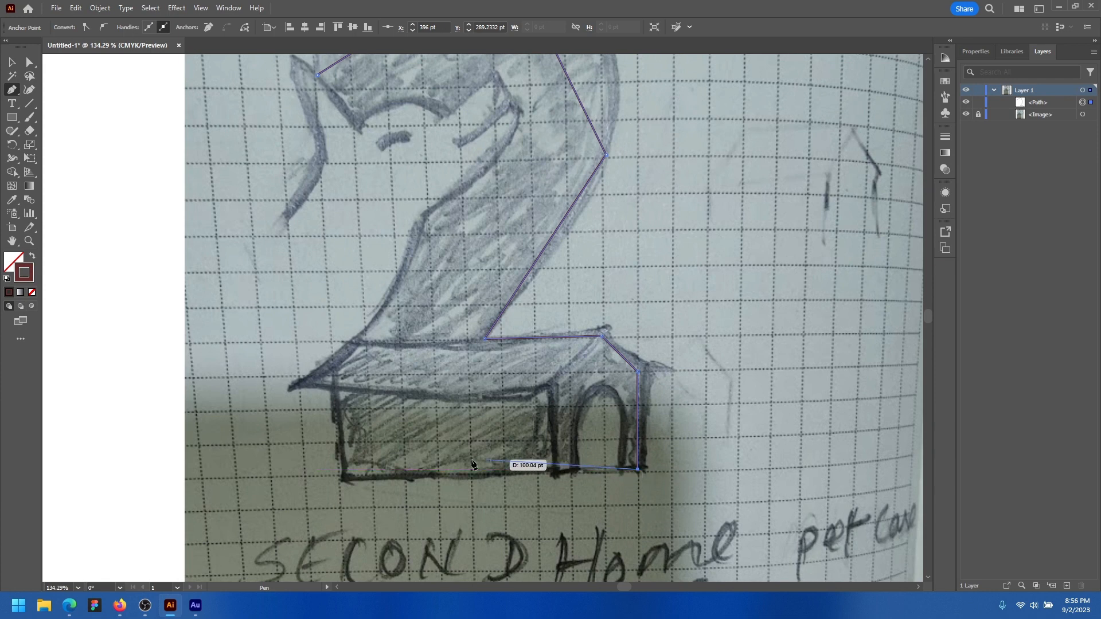
Continue the path along the house's base, up its left wall and out to the left roof tip
click(344, 480)
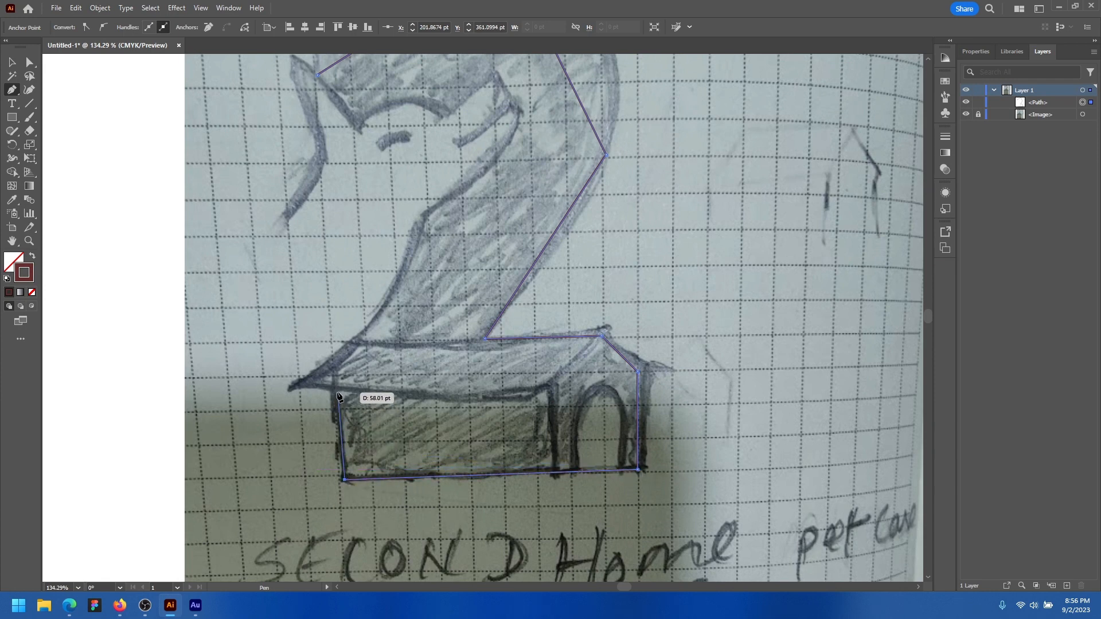
key(ctrl+z)
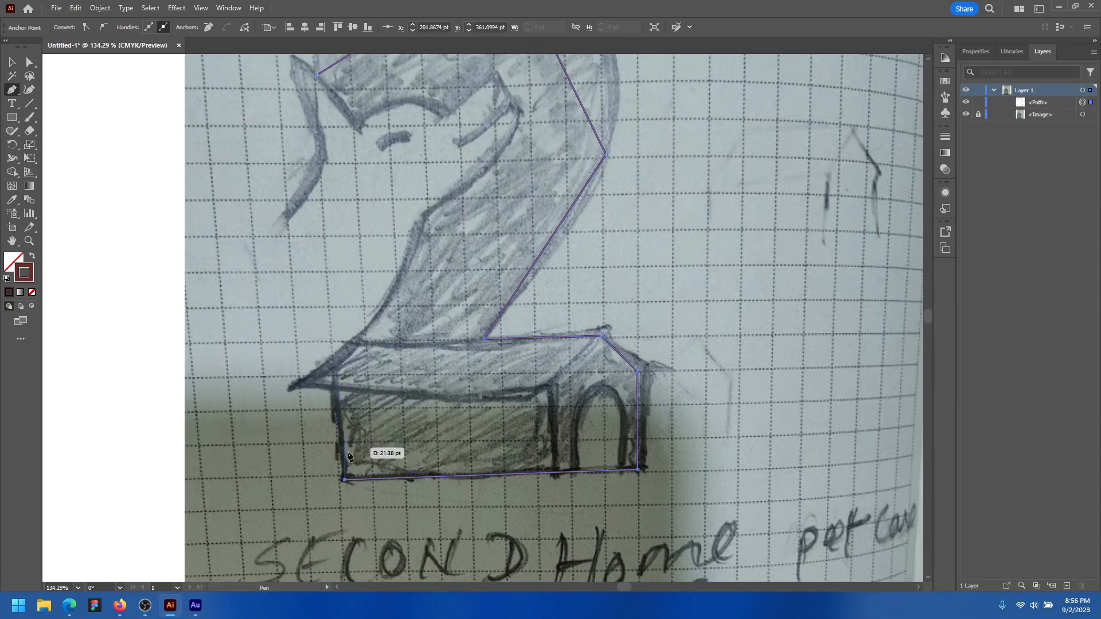
click(338, 476)
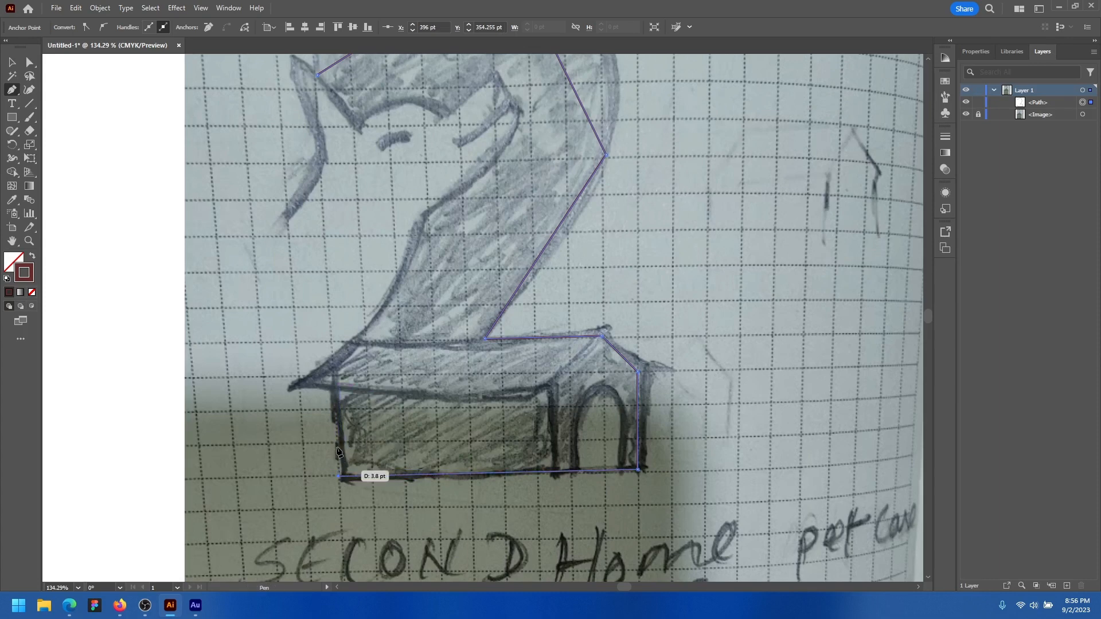
click(333, 388)
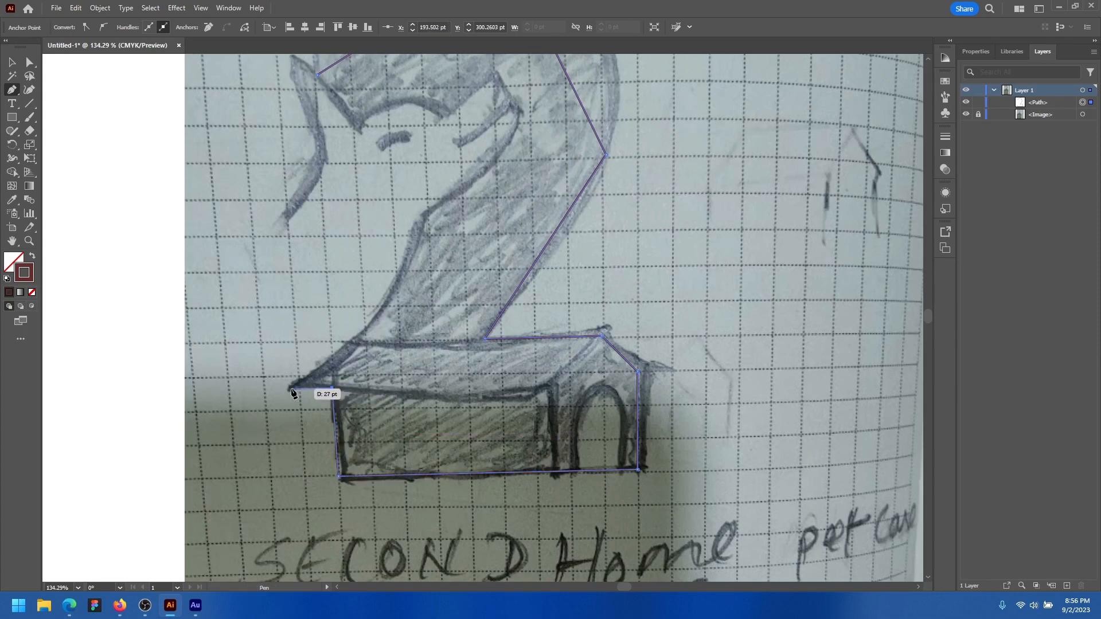
click(291, 388)
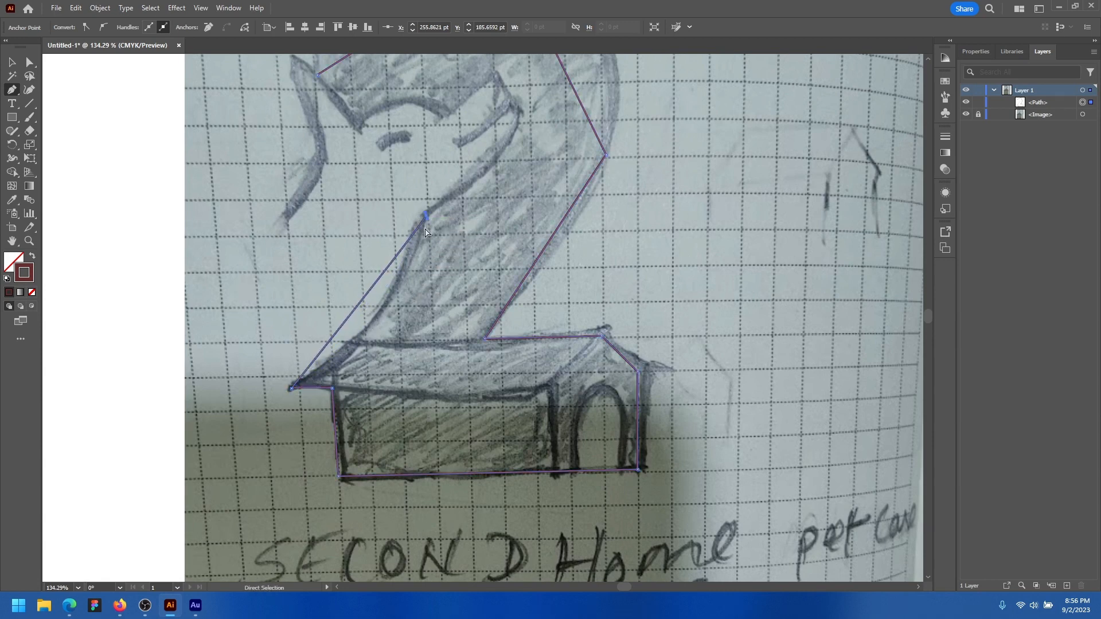
Continue the path from the left roof tip up the inner neck edge through its bend to below the right ear
key(space)
drag(412, 234, 401, 295)
click(412, 277)
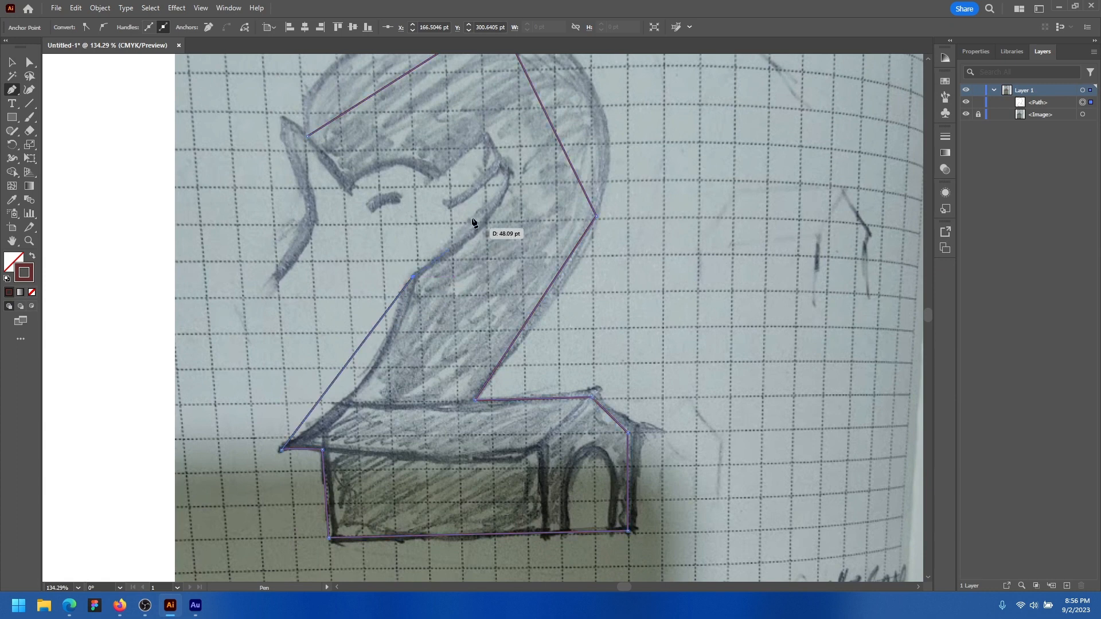
click(509, 173)
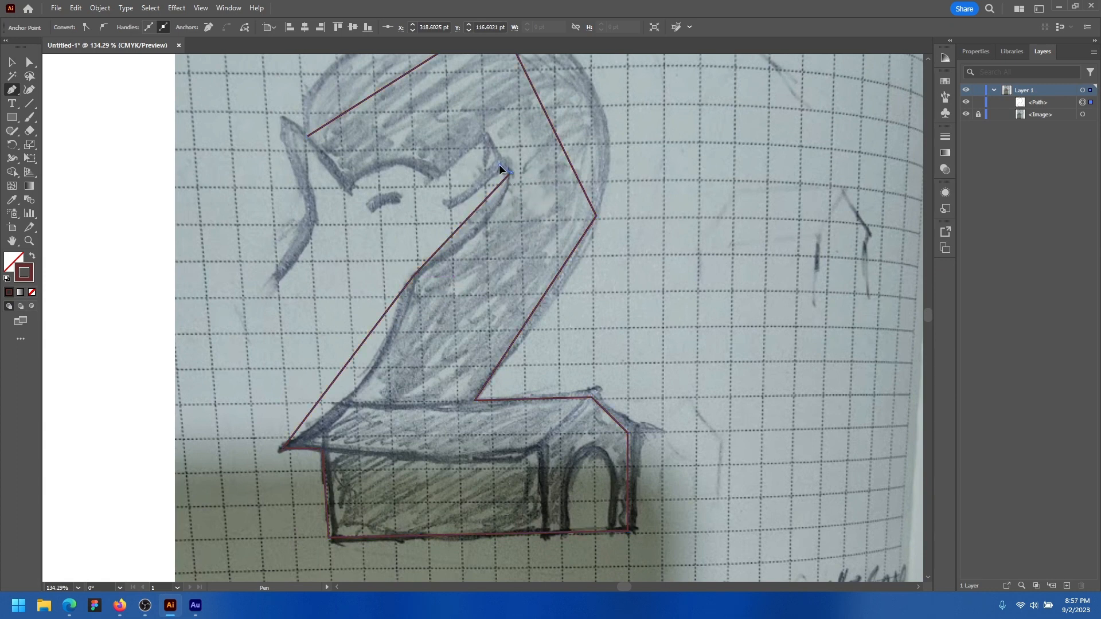
Trace the narrow slit beside the right ear, the ear tip and a straight brow line to the base of the left ear
click(500, 165)
click(447, 204)
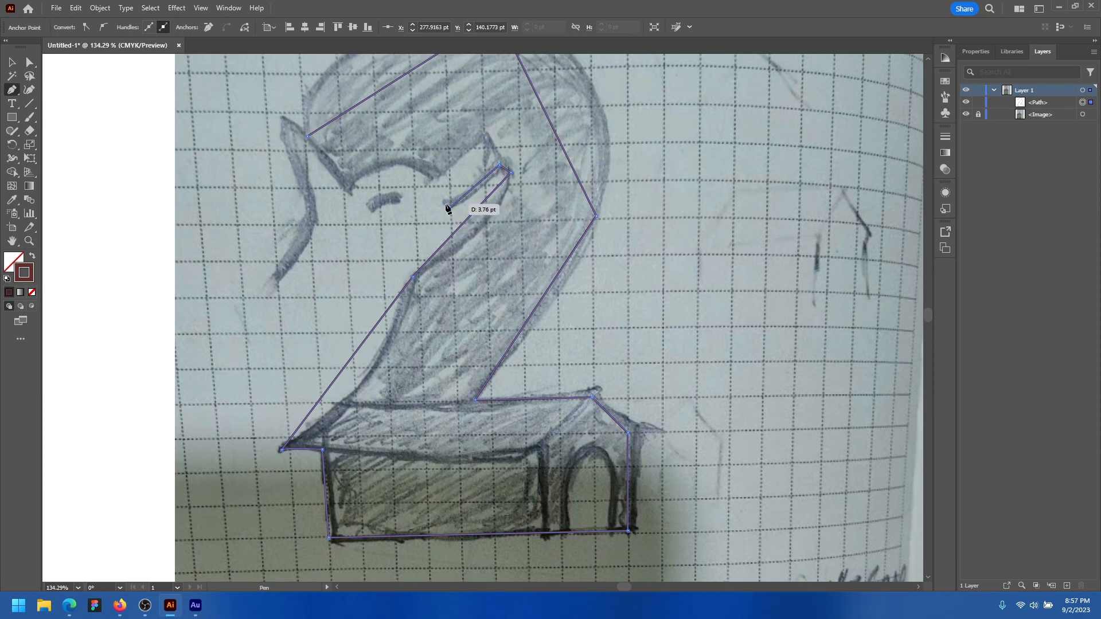
click(500, 156)
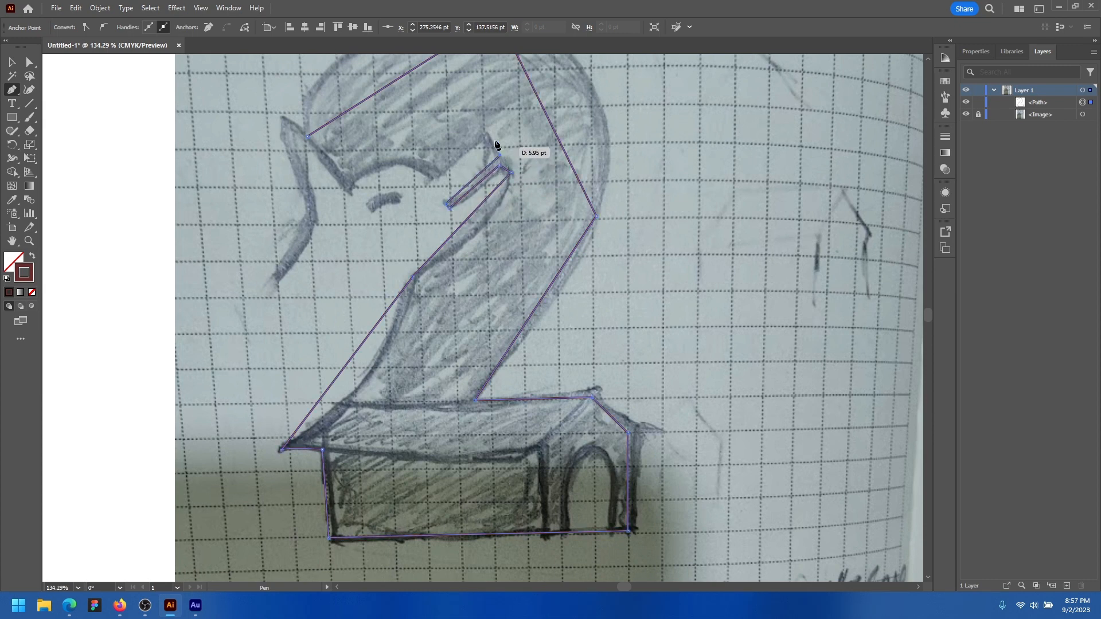
click(484, 132)
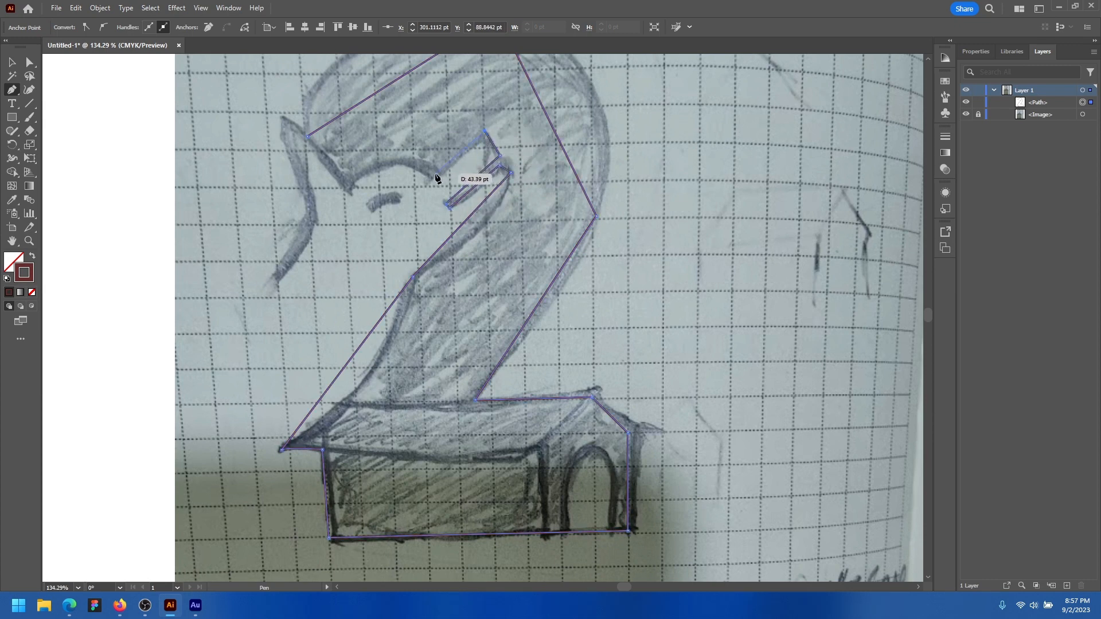
click(432, 176)
click(350, 190)
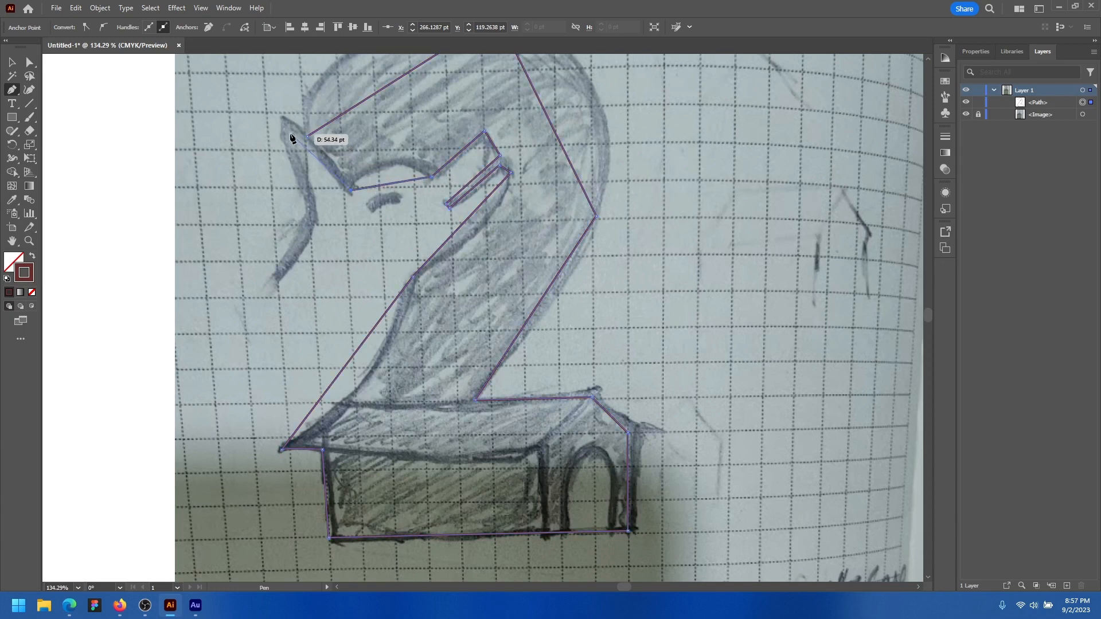
click(282, 119)
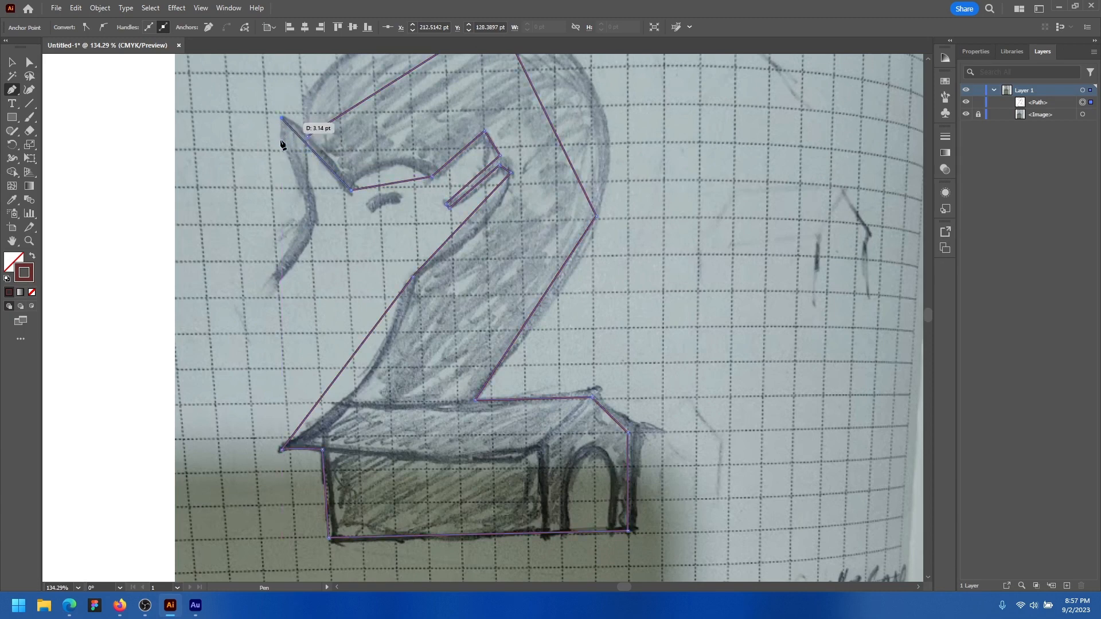
click(311, 214)
click(275, 282)
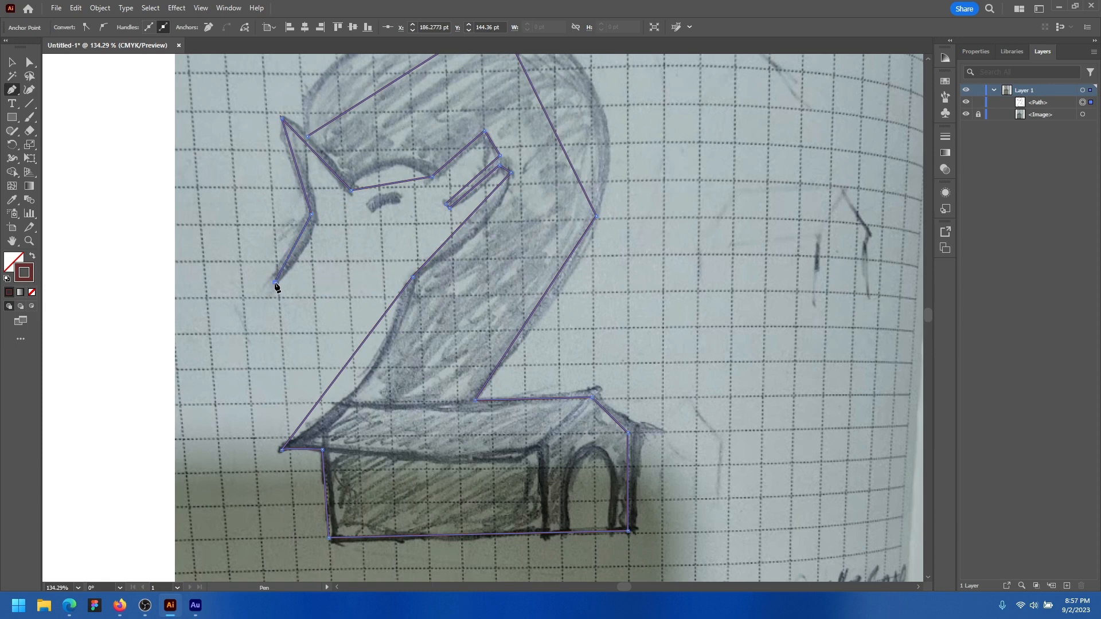
drag(299, 219, 299, 285)
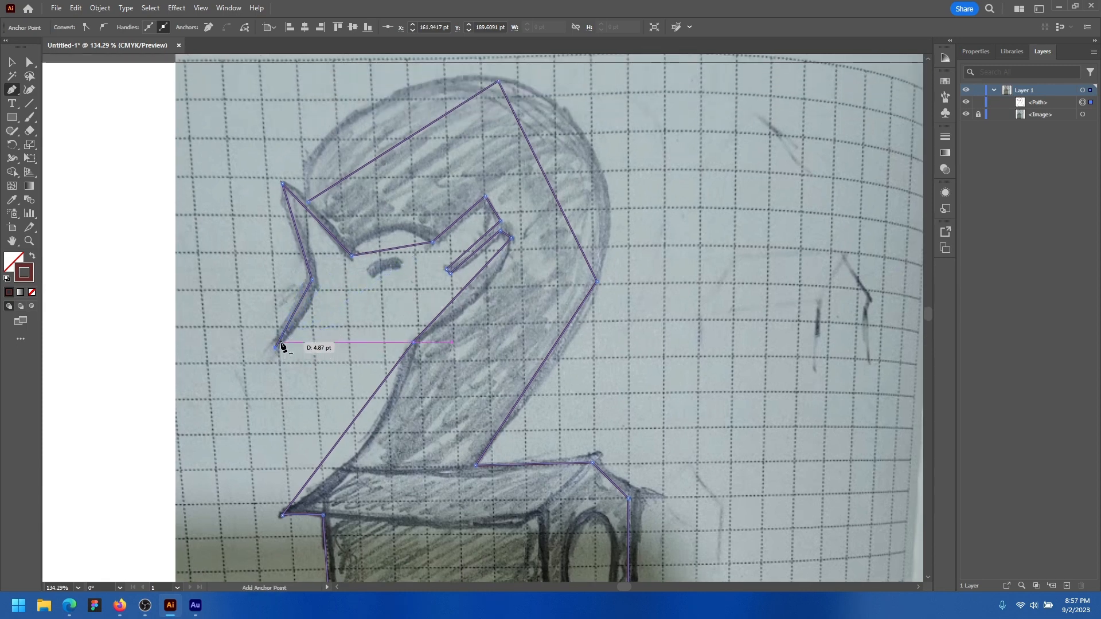
key(ctrl+z)
key(ctrl+z)
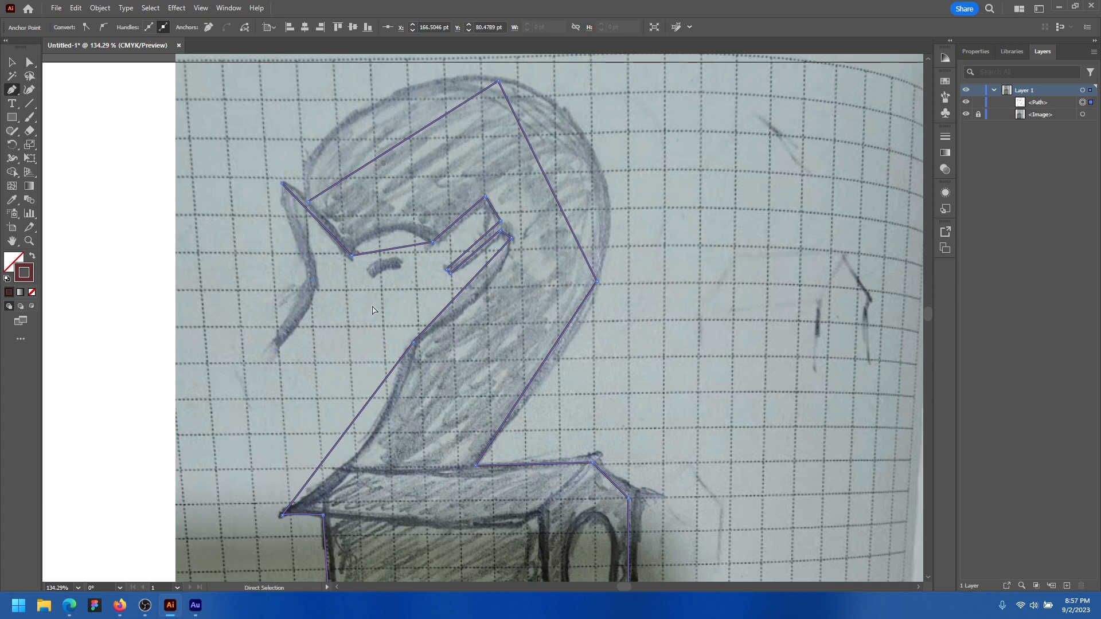
key(ctrl+z)
Close the path at its starting point and bend its upper-left segment with the Anchor Point tool to match the sketched head curve
click(309, 203)
drag(383, 196, 396, 304)
scroll(373, 237, down, 1)
drag(13, 96, 54, 129)
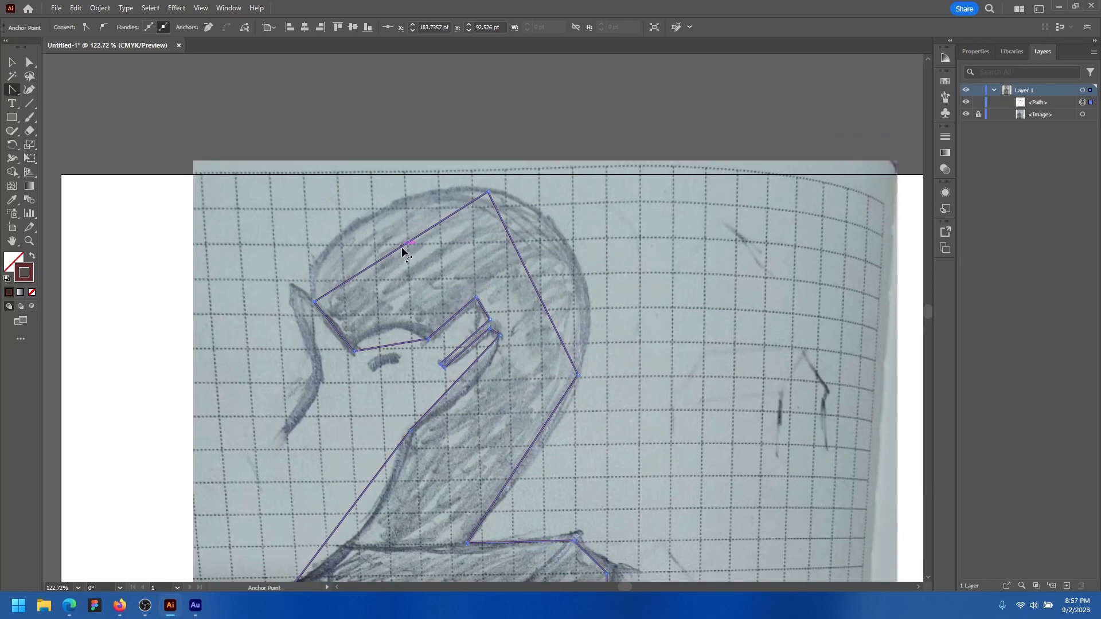
drag(403, 249, 368, 218)
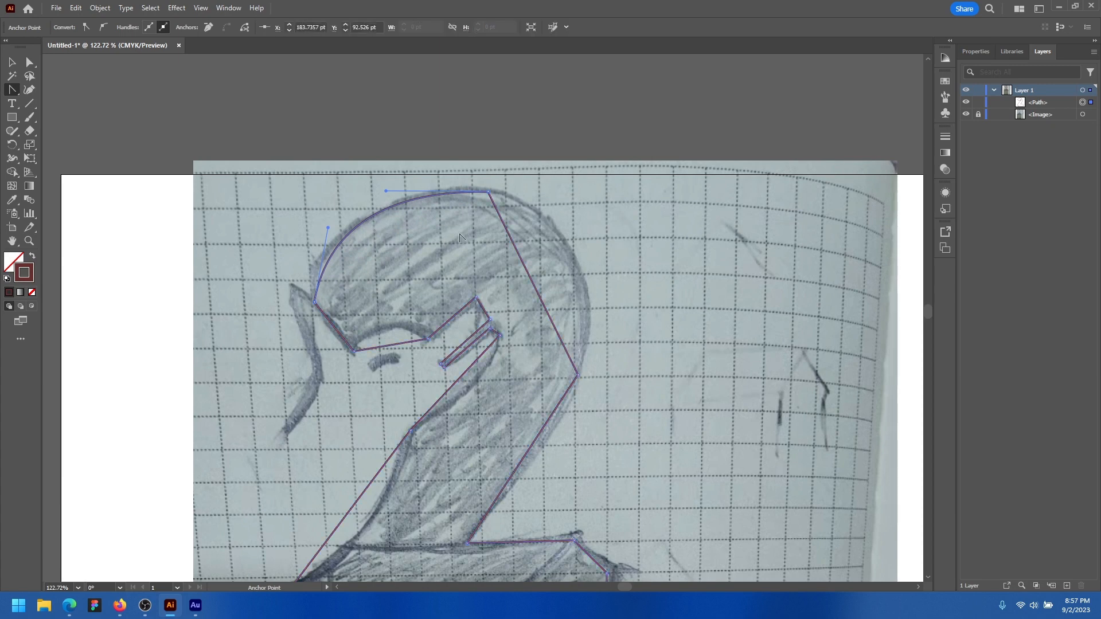
Bend the head's upper-right segment and the brow segment between the ears to match the sketched curves
drag(524, 260, 571, 252)
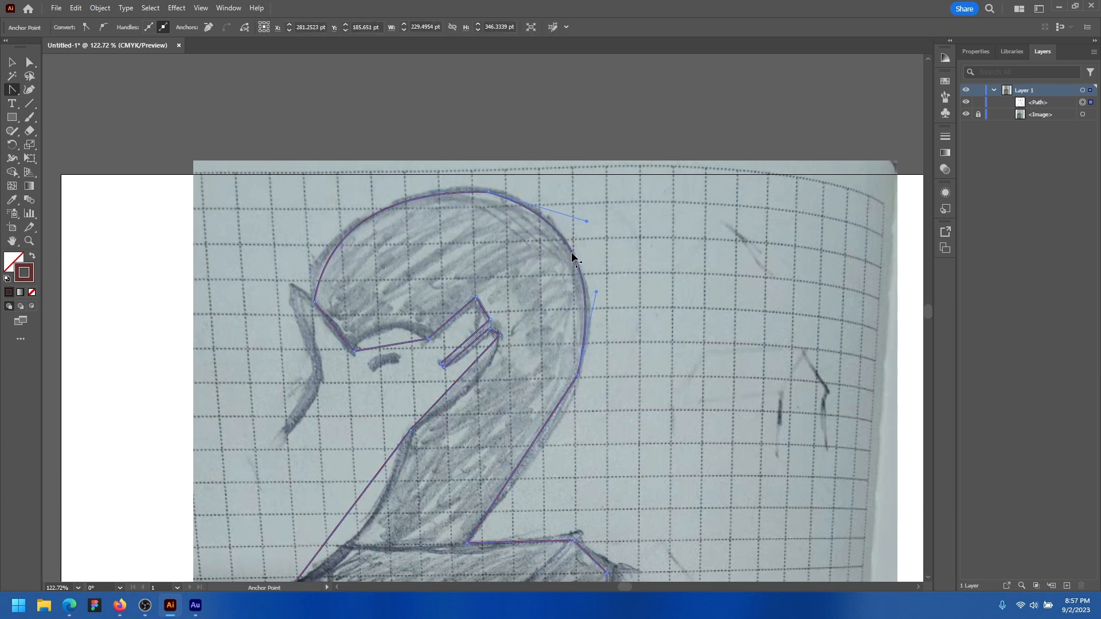
scroll(422, 308, down, 2)
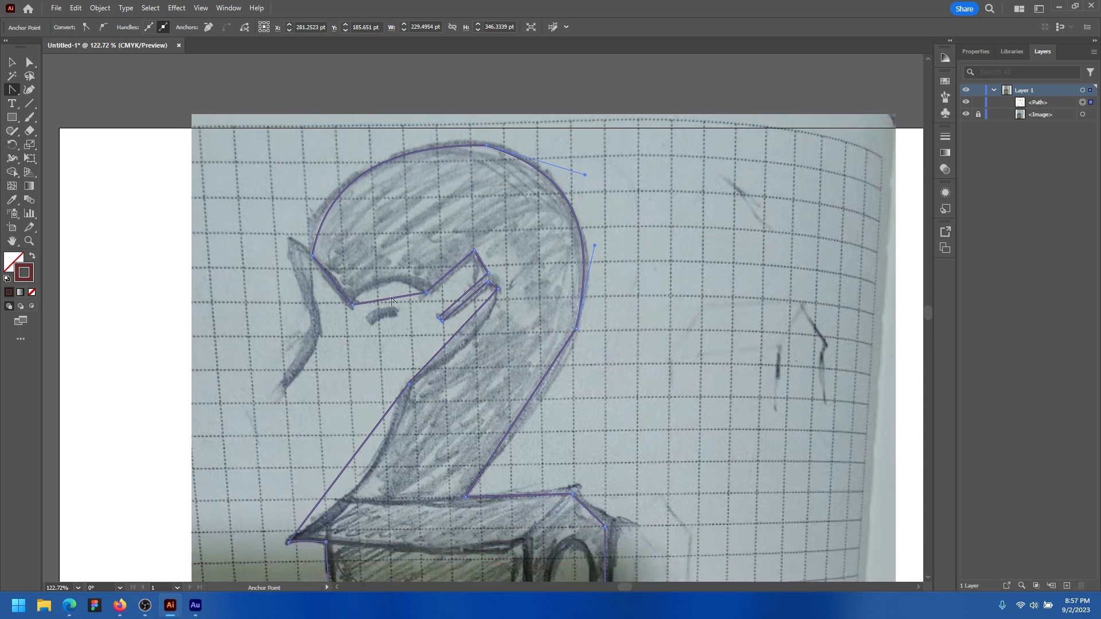
drag(390, 296, 387, 281)
scroll(388, 281, down, 3)
Curve the outer neck's lower segment and the inner neck segment running to the left roof tip along the sketch
drag(528, 304, 528, 310)
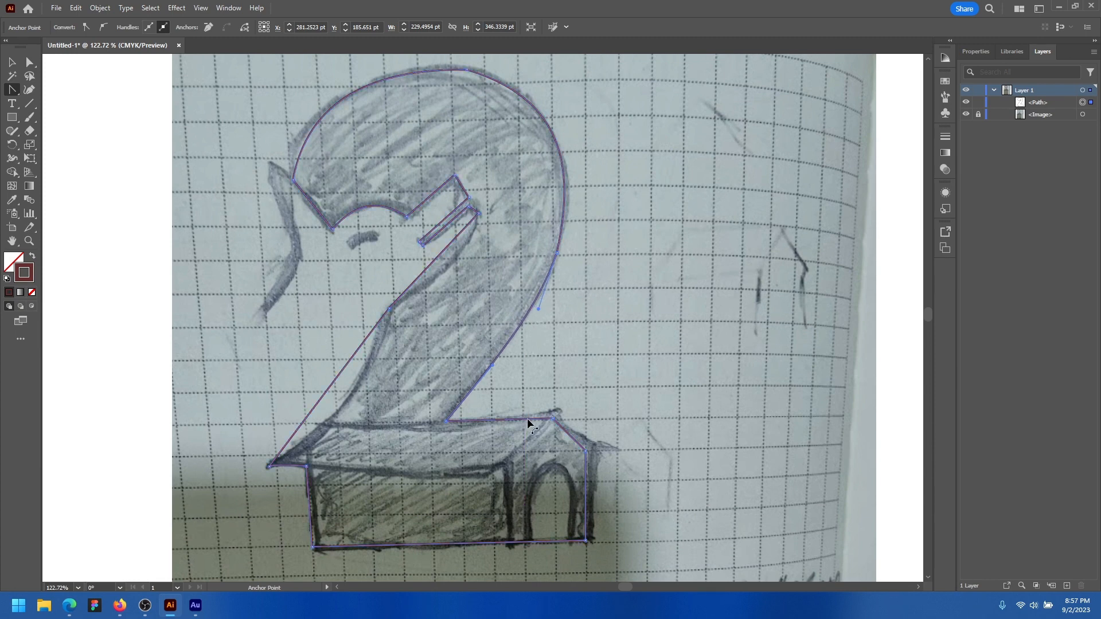
drag(334, 383, 346, 398)
drag(439, 420, 442, 386)
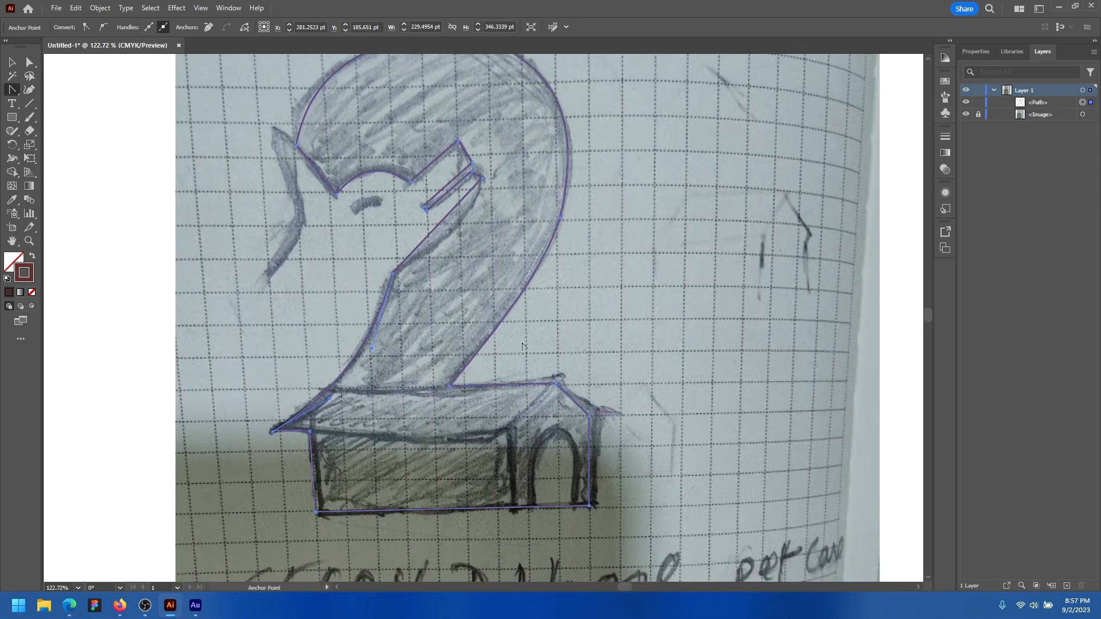
scroll(509, 292, down, 1)
Move the traced path horizontally off the sketch onto the blank artboard area to its right
key(v)
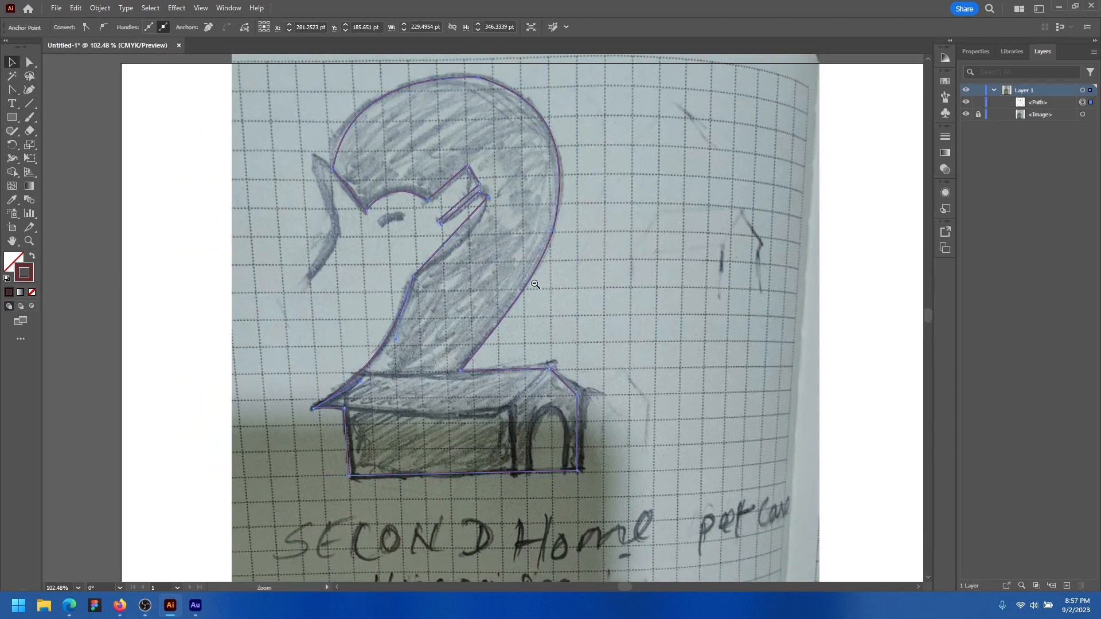
scroll(504, 329, down, 1)
drag(502, 331, 403, 337)
drag(402, 279, 801, 272)
drag(746, 302, 541, 327)
scroll(538, 327, down, 1)
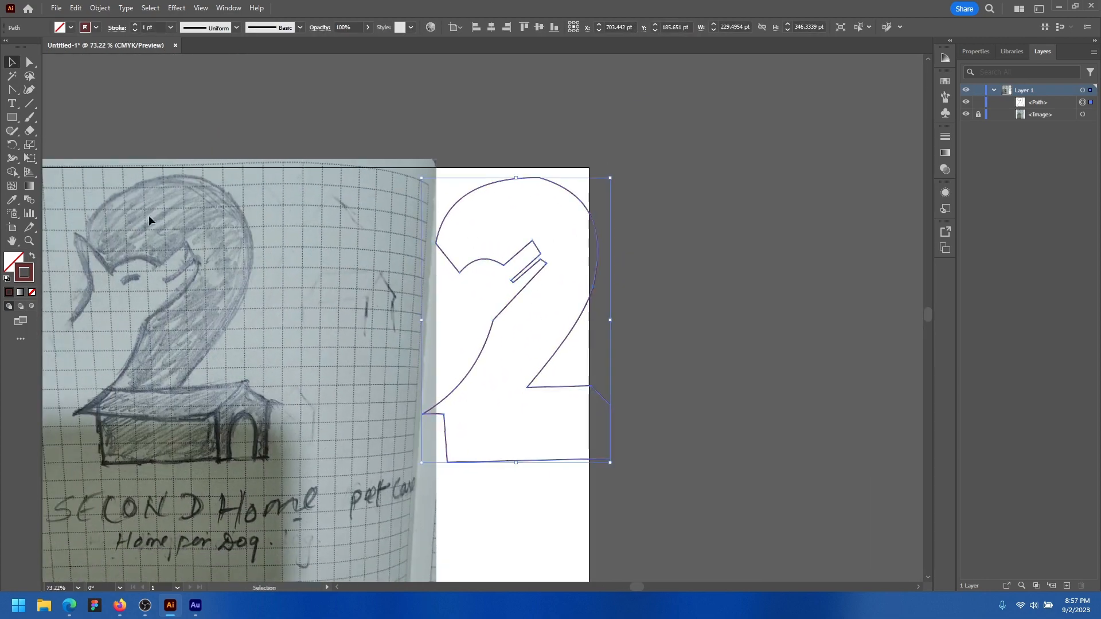
Swap the traced path's fill and stroke so the shape has a solid dark red fill
click(32, 256)
click(619, 380)
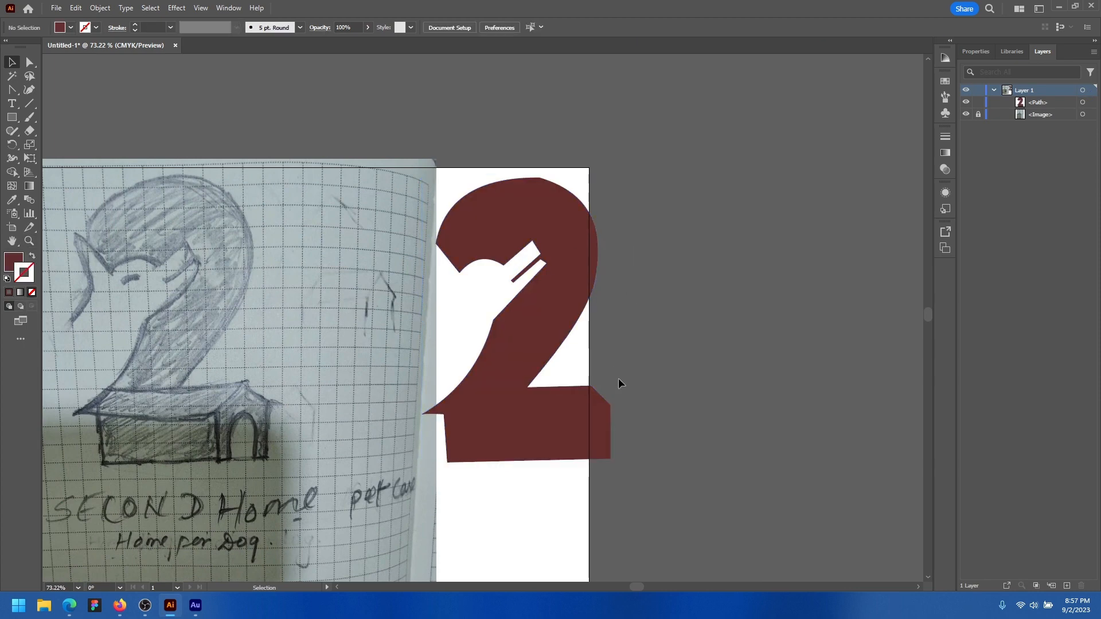
scroll(597, 331, down, 2)
scroll(591, 324, up, 3)
Move the filled shape horizontally past the artboard's right edge and deselect it
drag(508, 365, 718, 365)
drag(613, 379, 478, 358)
scroll(522, 355, down, 2)
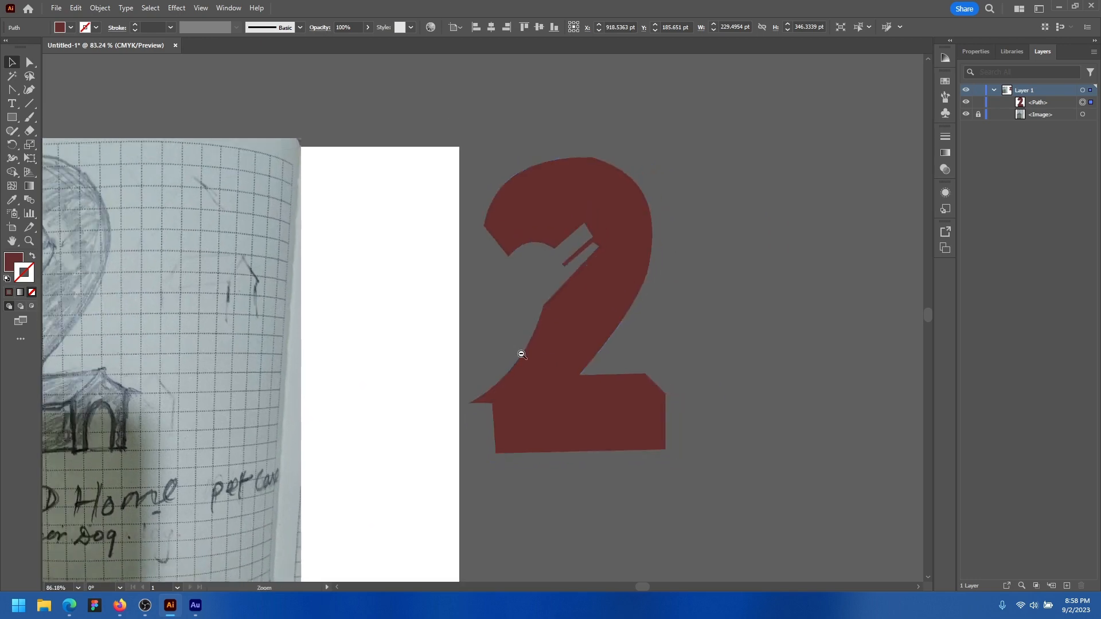
drag(545, 379, 598, 370)
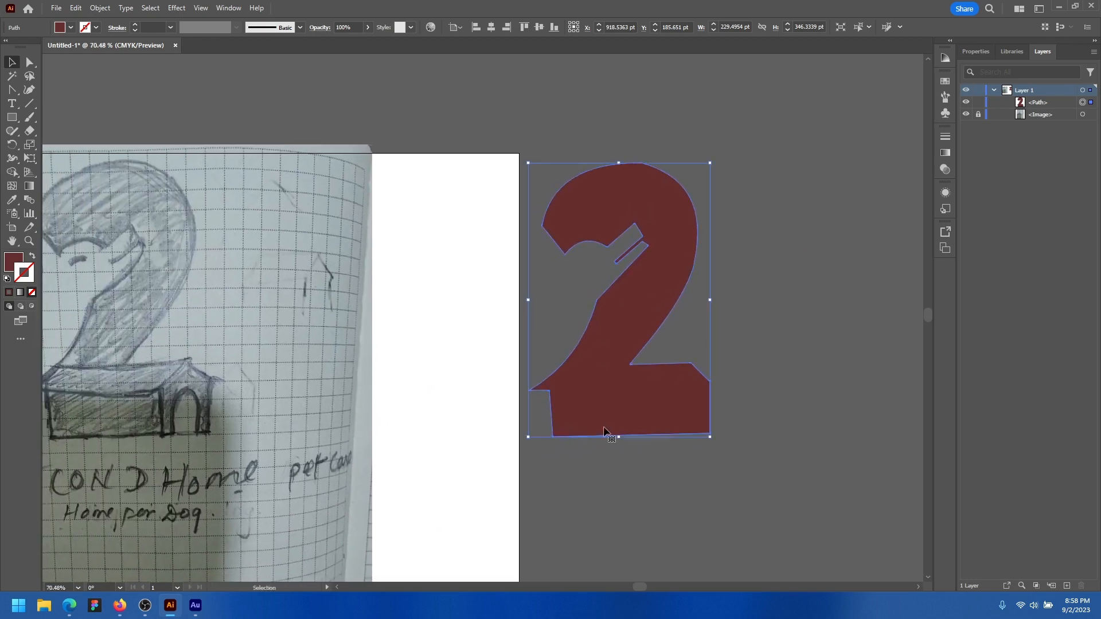
click(670, 460)
scroll(647, 406, down, 1)
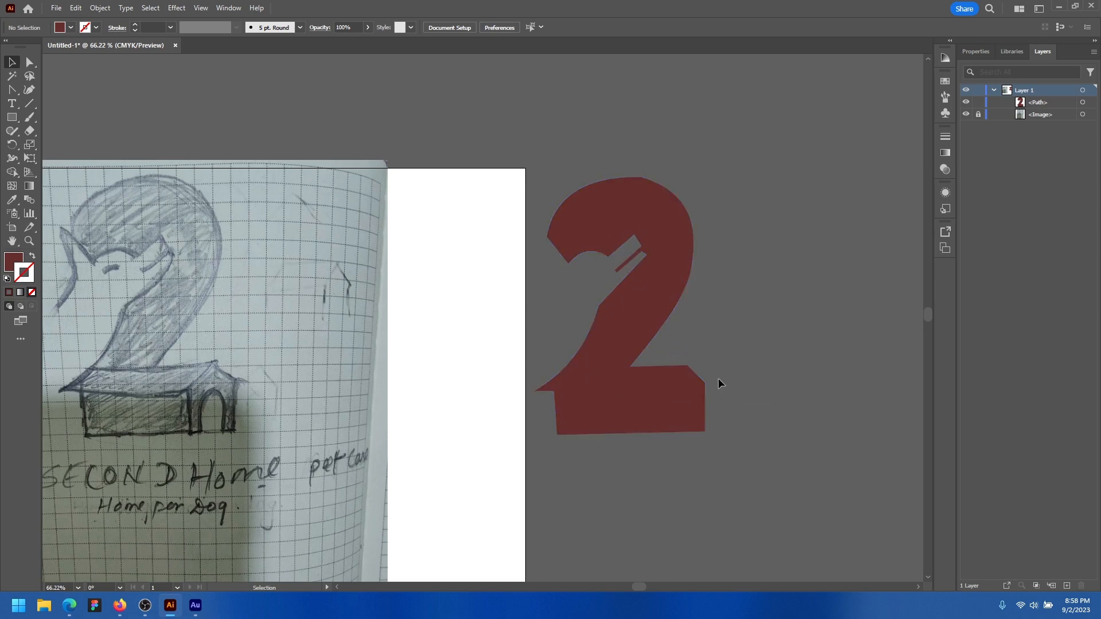
Delete the anchor where the left eave meets the wall and align the lower-left corner beneath the roof tip
click(607, 418)
drag(608, 418, 676, 393)
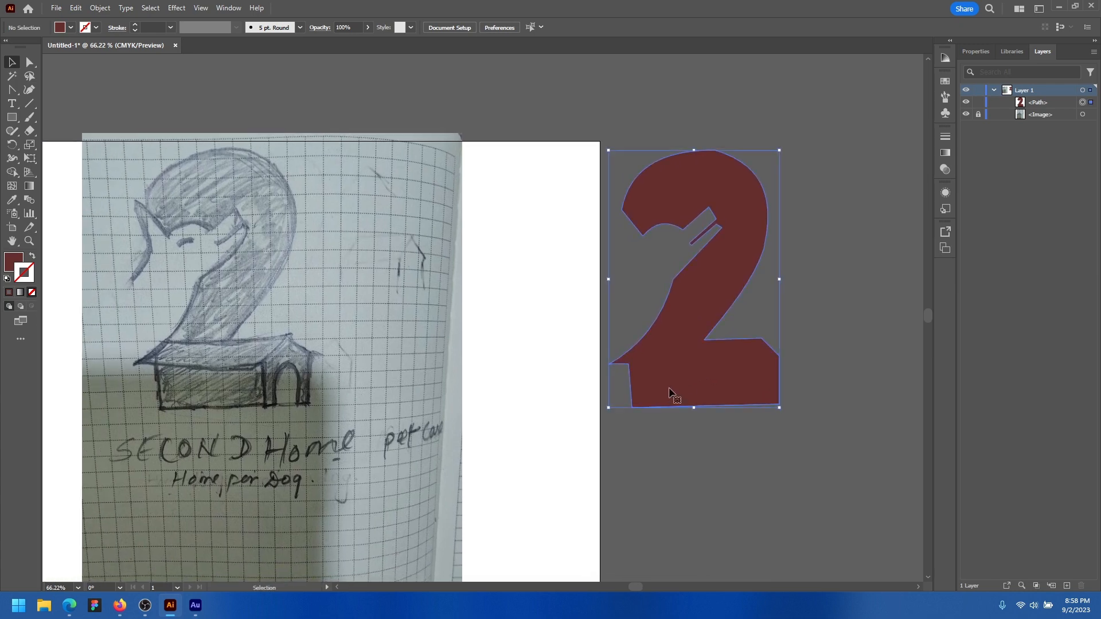
key(p)
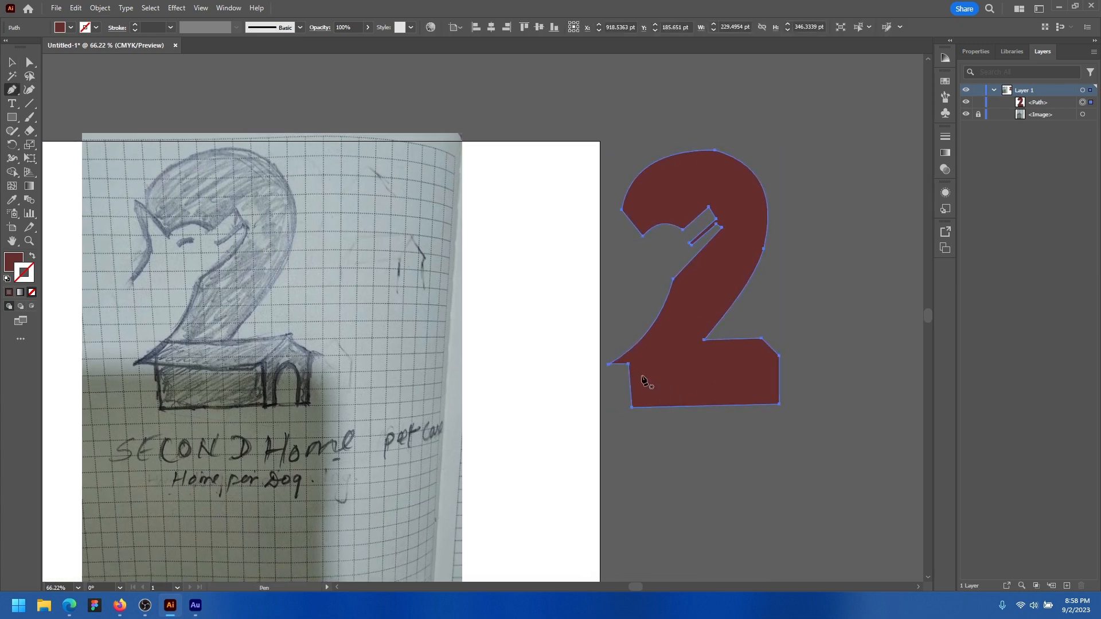
click(629, 363)
key(a)
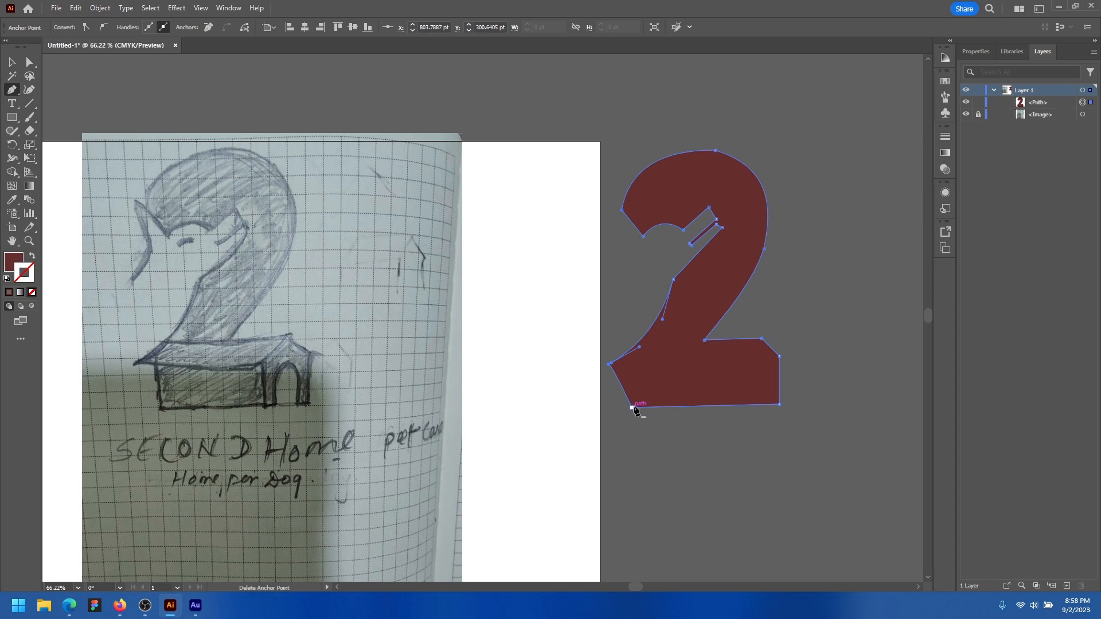
drag(633, 407, 610, 408)
scroll(614, 401, down, 2)
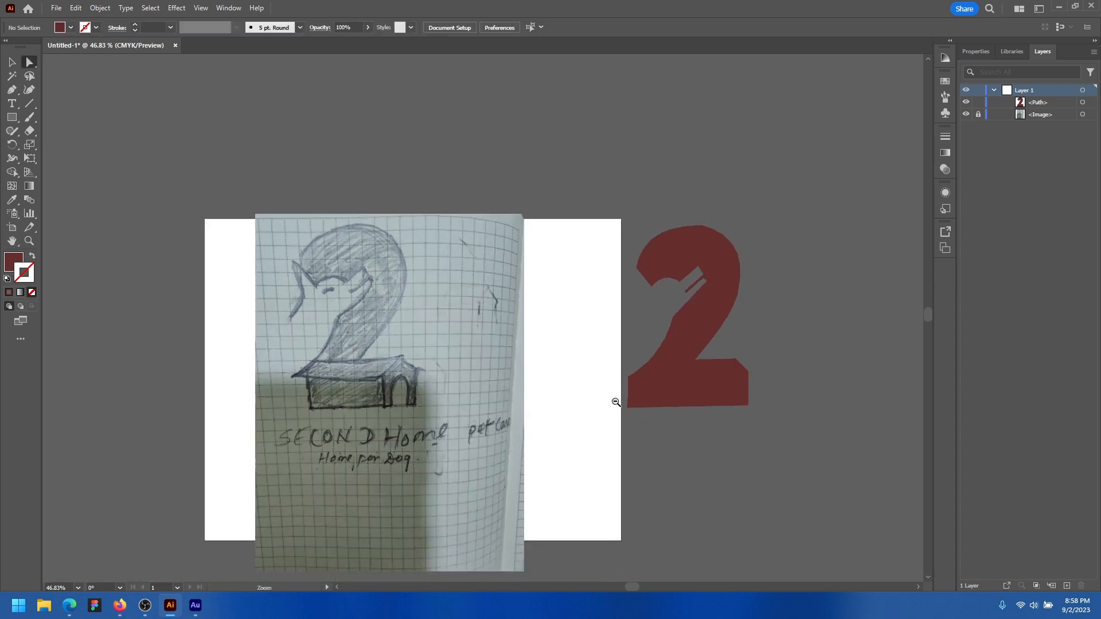
Shift the whole filled shape slightly down and to the right, then deselect it
scroll(676, 381, up, 2)
drag(665, 382, 682, 399)
click(709, 437)
key(v)
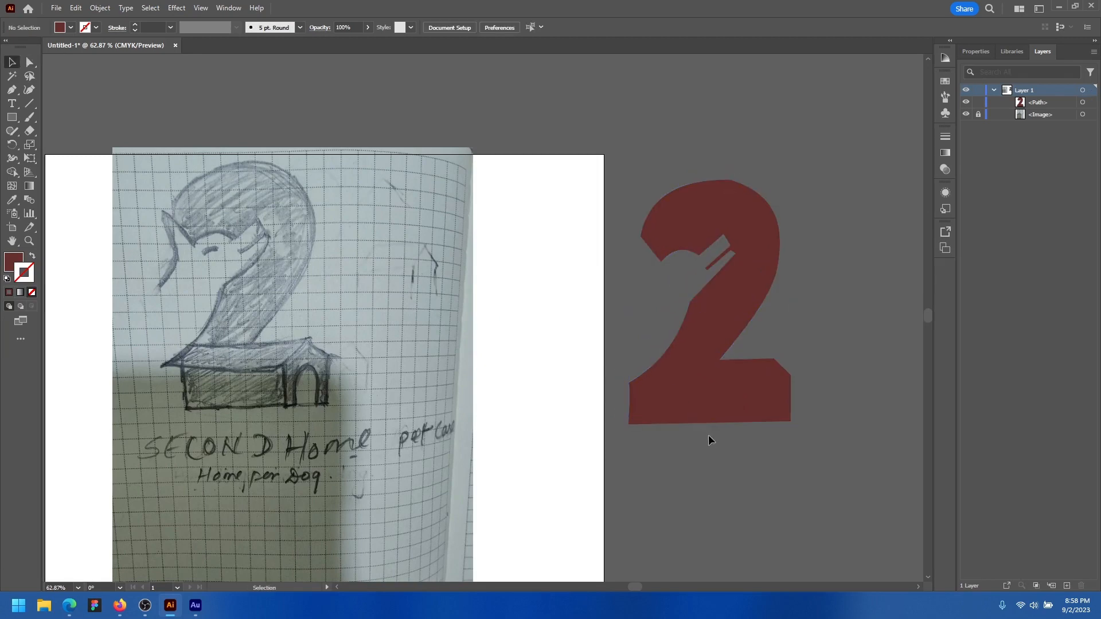
scroll(709, 405, up, 2)
scroll(703, 409, down, 1)
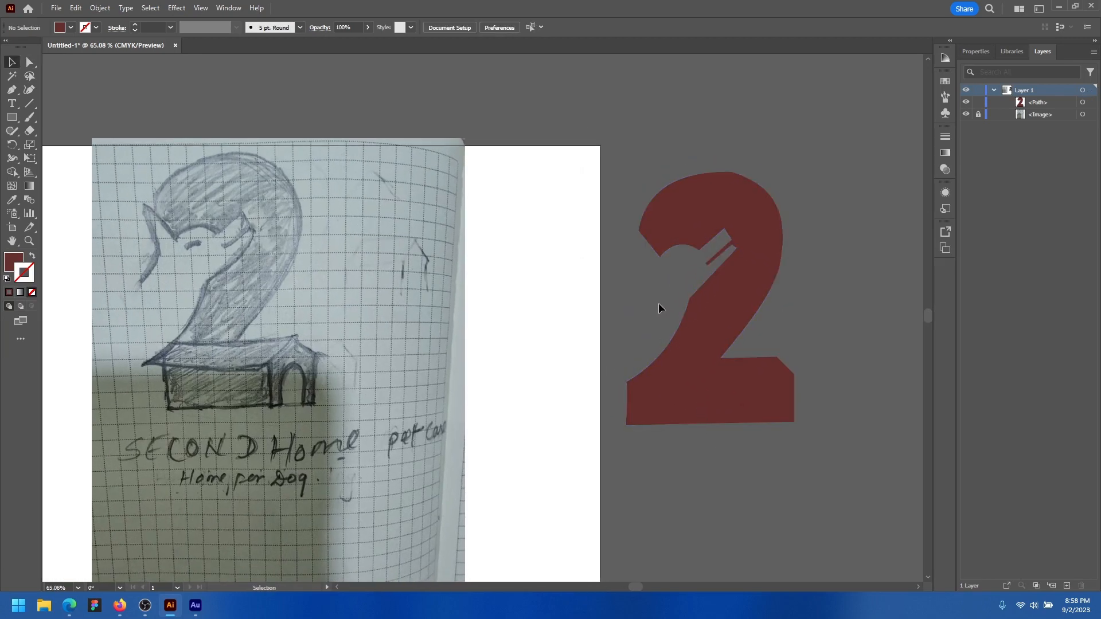
Scale the filled shape to about 165.5 × 249.8 pt and move it onto the artboard beside the sketch
click(695, 214)
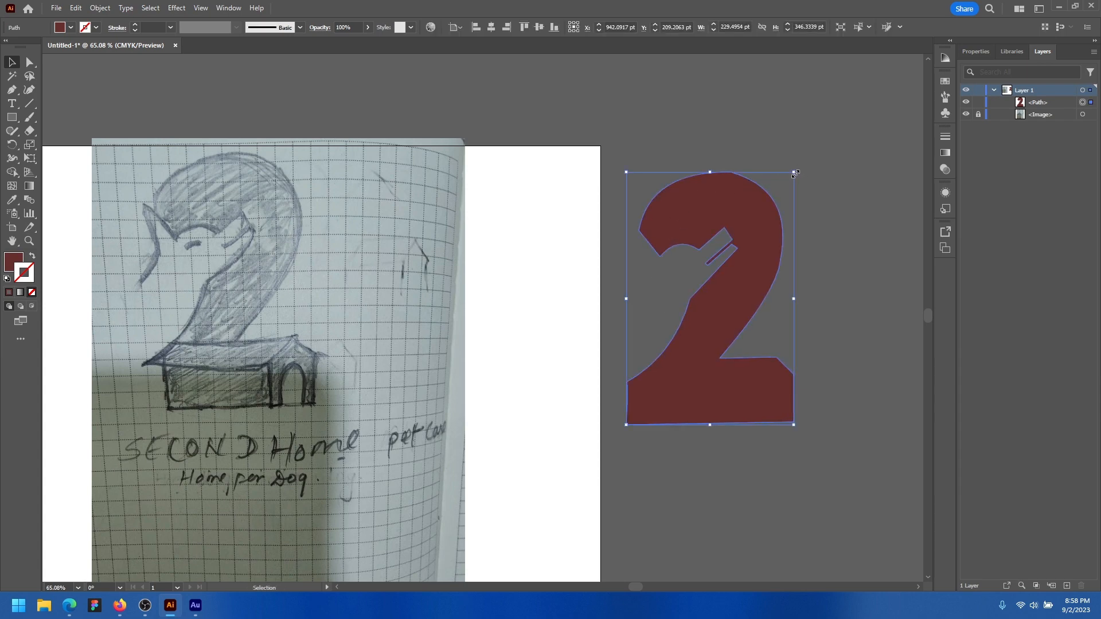
drag(794, 172, 747, 243)
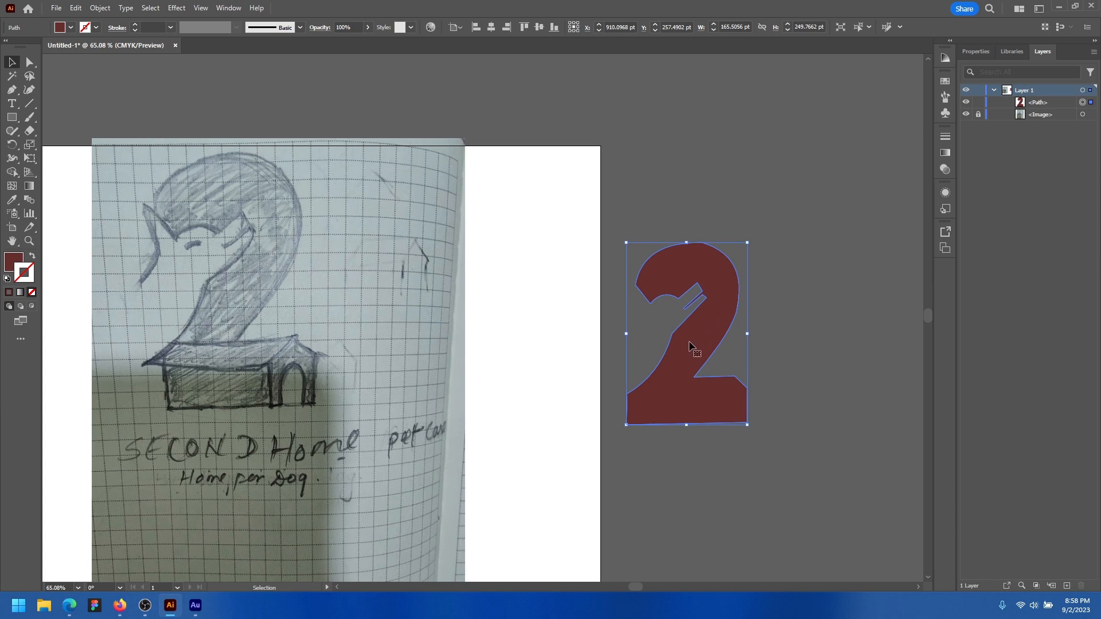
drag(691, 343, 546, 310)
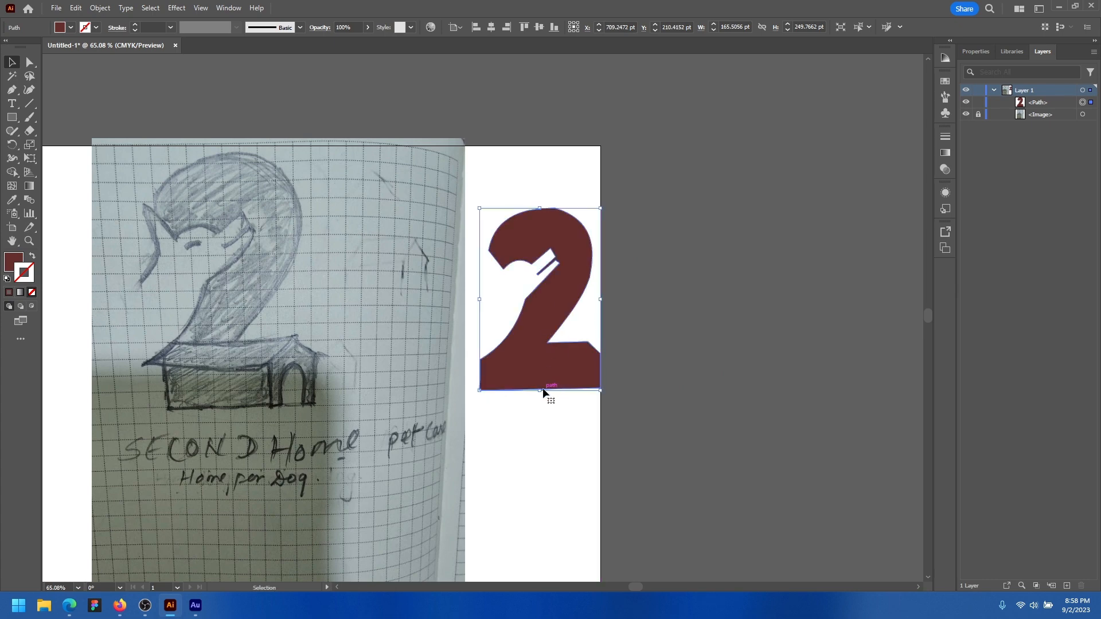
Shrink the filled shape to a small logo size on the blank artboard area and inspect it
drag(542, 392, 688, 268)
click(545, 301)
drag(547, 195, 638, 234)
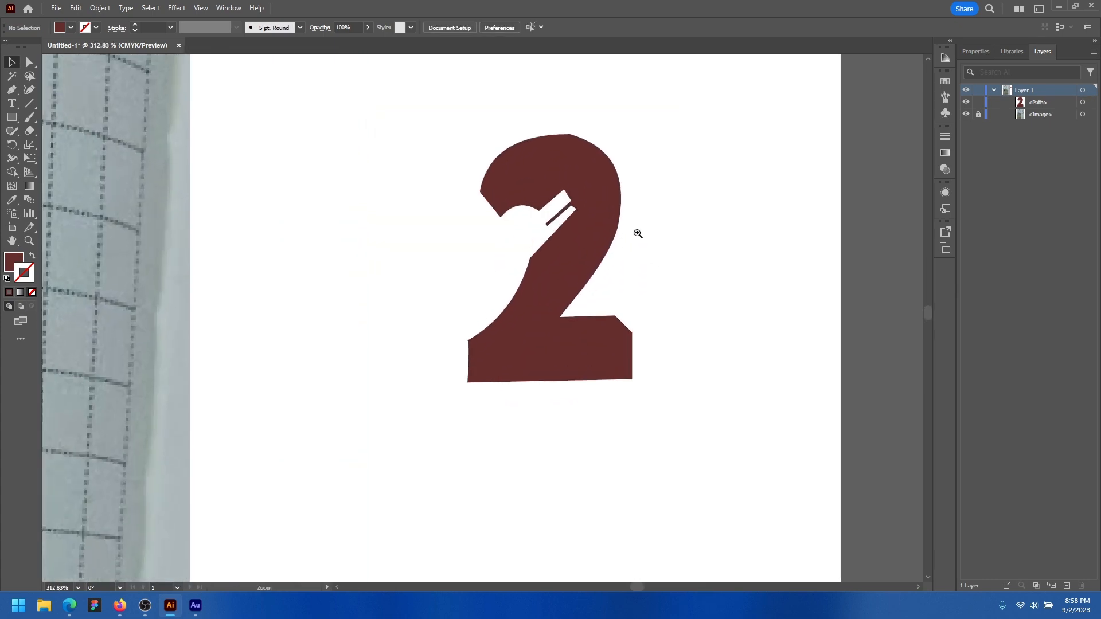
drag(682, 369, 579, 351)
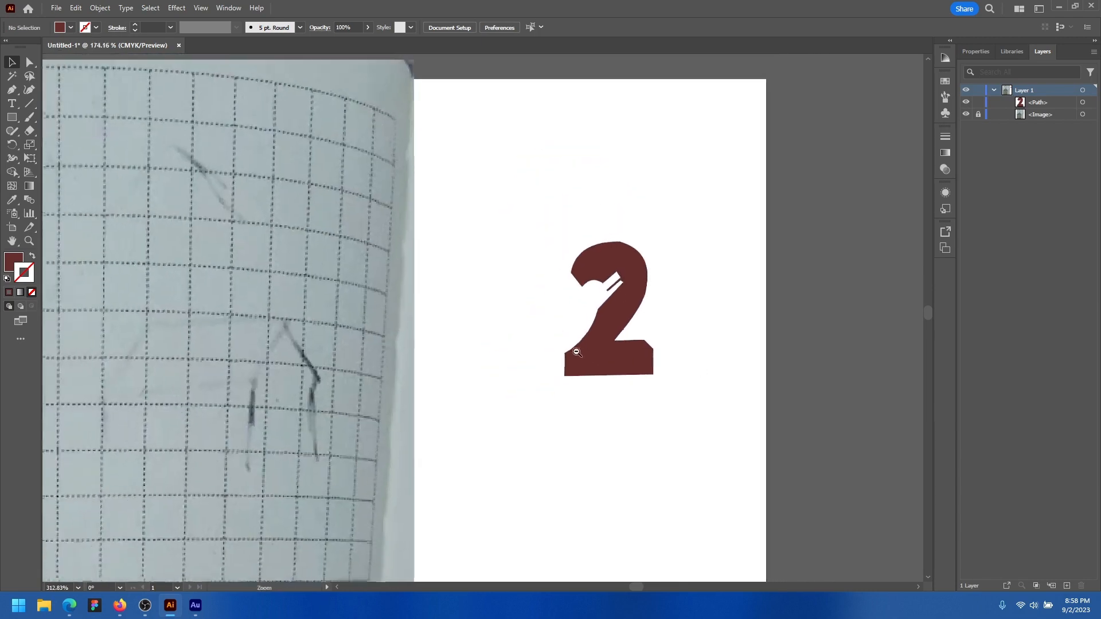
drag(594, 392, 458, 253)
Undo the scaling, moves, anchor edits and fill swap back to the unfilled outline over the sketch
key(ctrl+z)
key(ctrl+z)
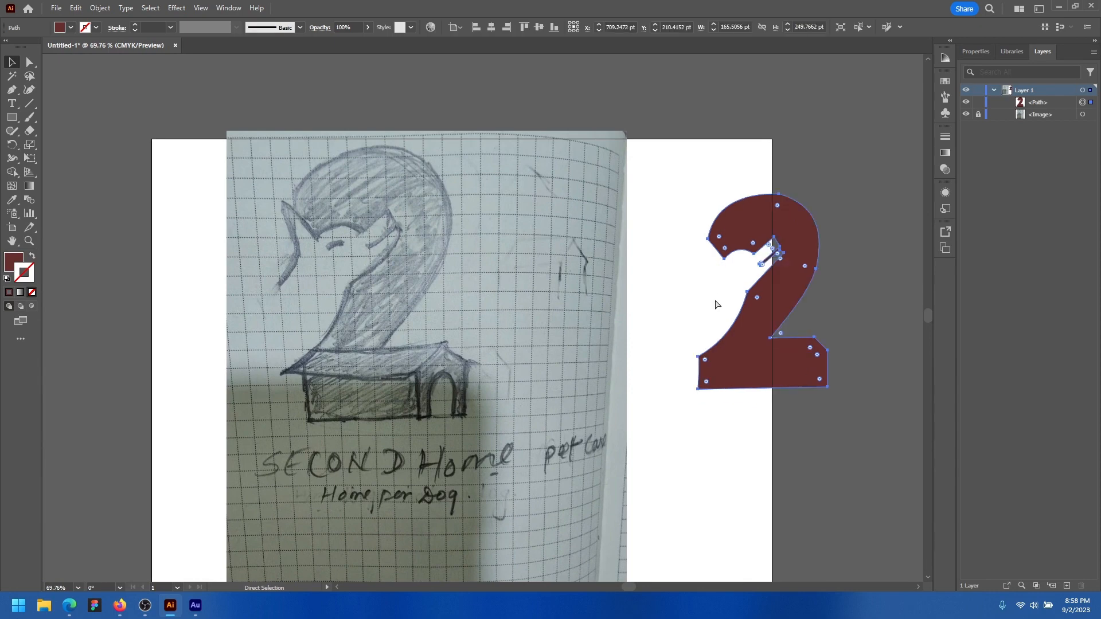
key(ctrl+z)
key(ctrl+z)
key(ctrl+z)
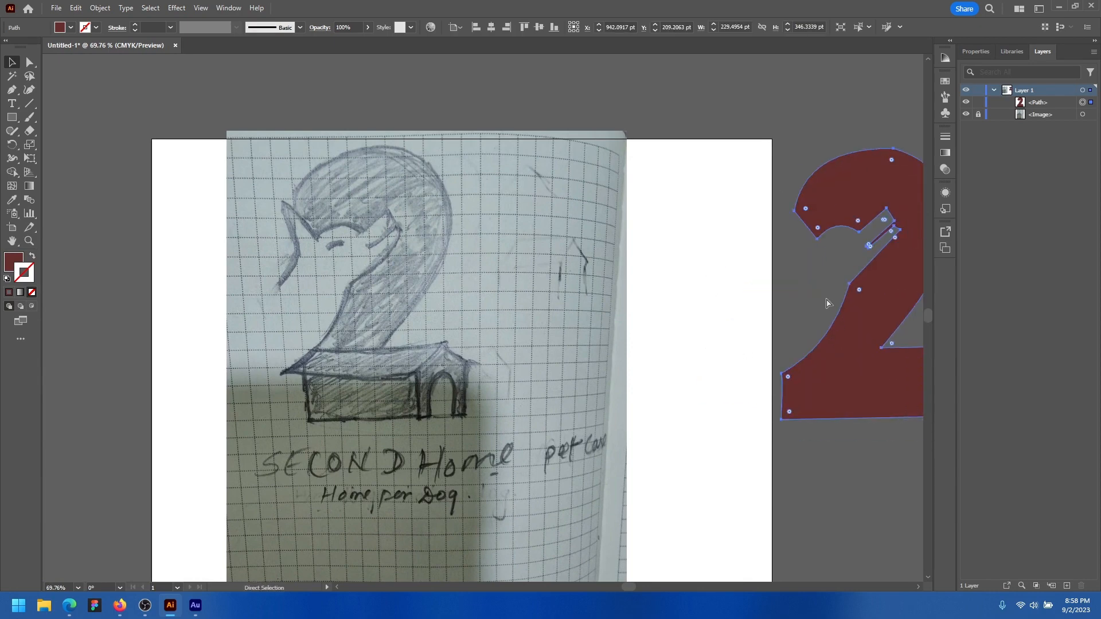
key(ctrl+z)
key(ctrl+z)
key(ctrl+z)
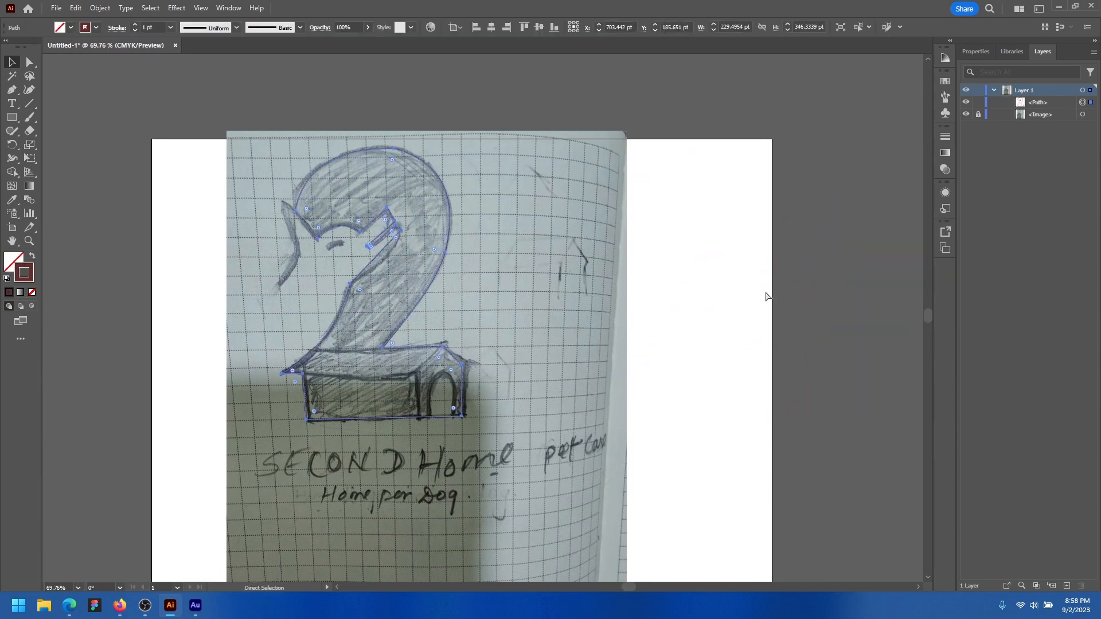
Deselect the outline and unlock the sketch image
scroll(612, 346, down, 3)
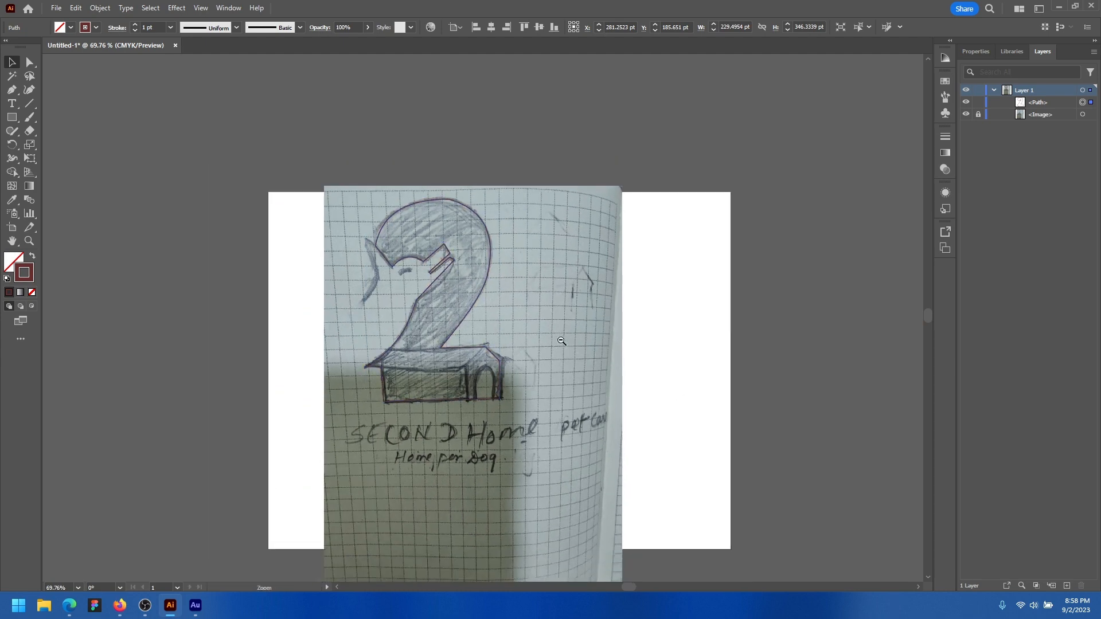
drag(539, 314, 603, 278)
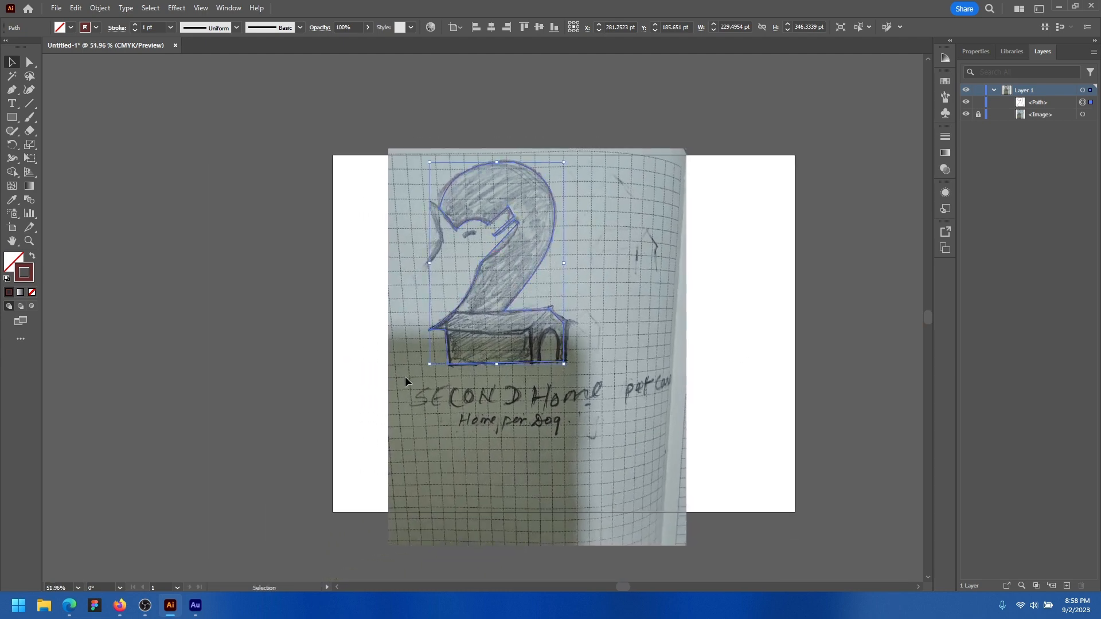
click(722, 284)
key(ctrl+alt+2)
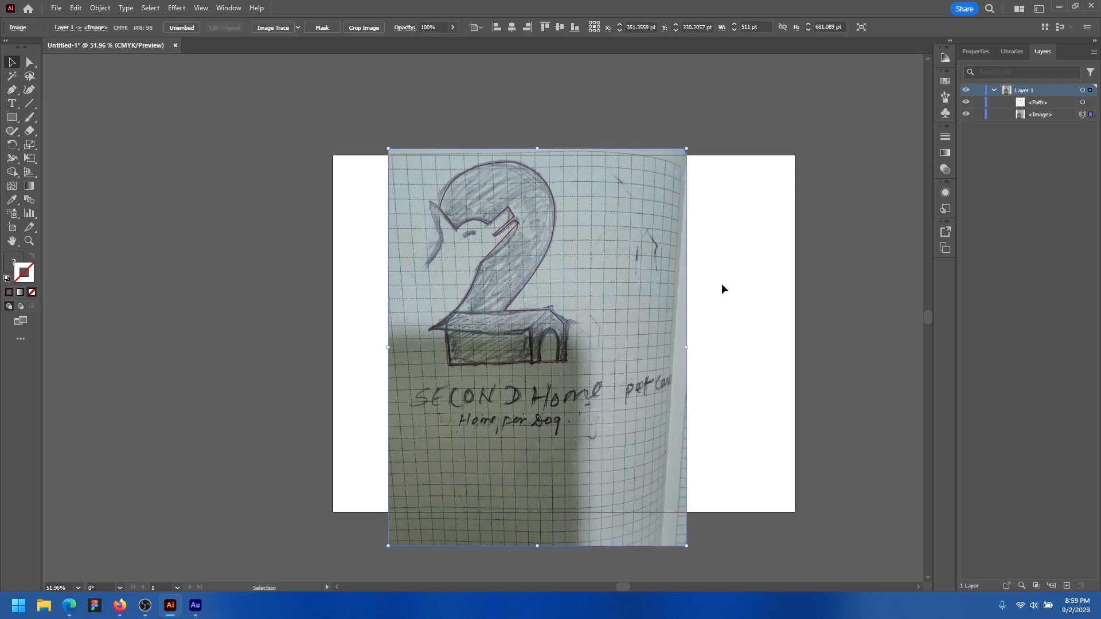
Move the sketch image and traced outline together off the artboard's left side, then deselect them
key(ctrl+a)
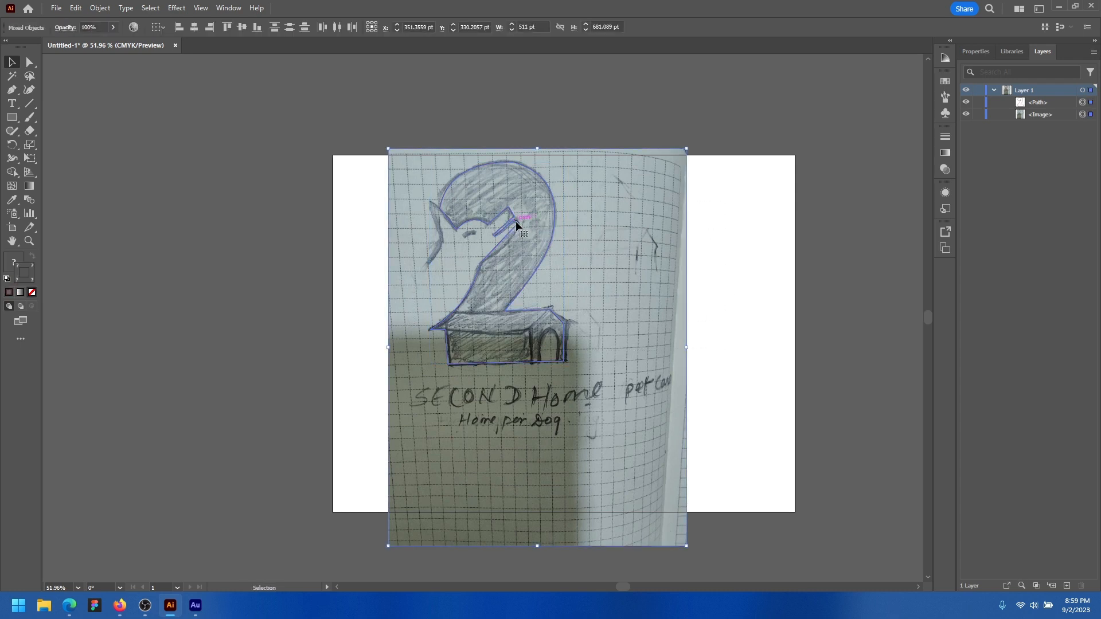
drag(515, 222, 150, 220)
click(393, 285)
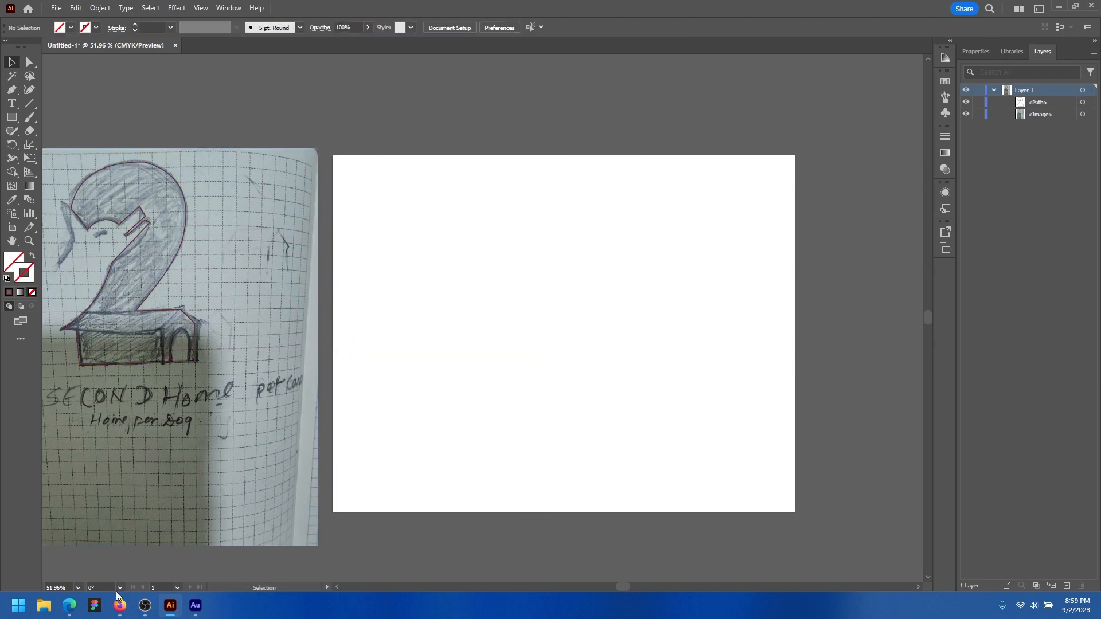
mouse_move(119, 603)
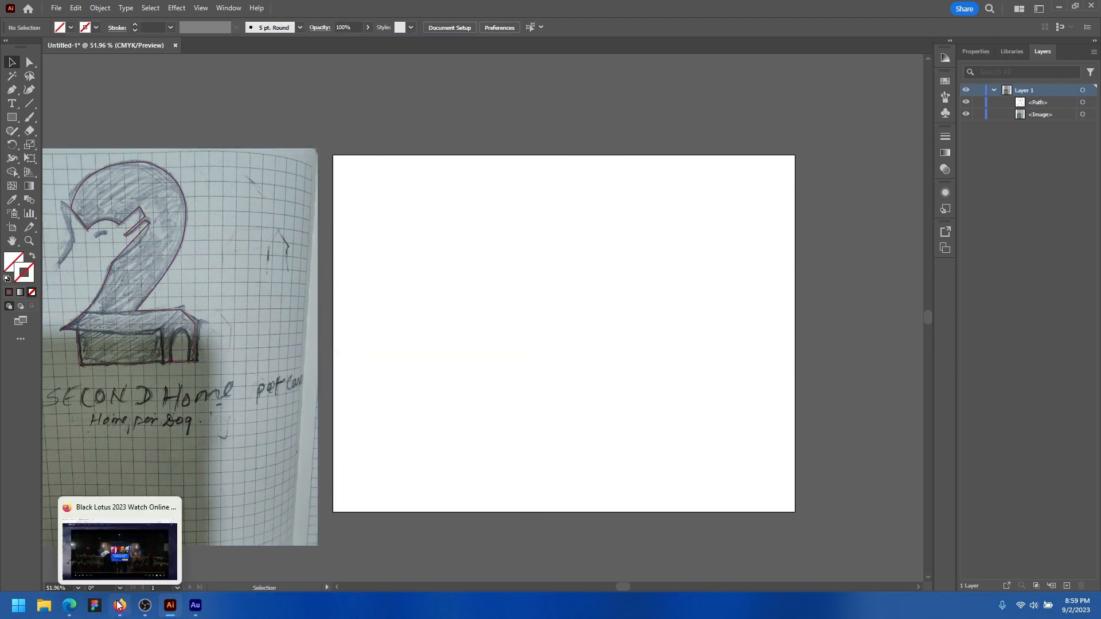
click(67, 607)
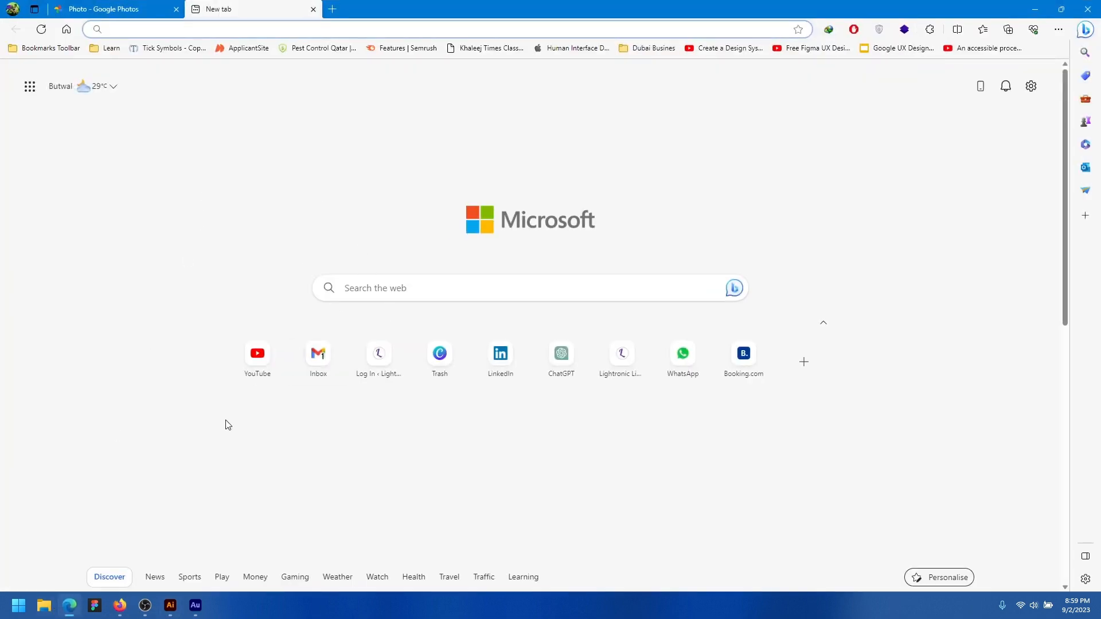
click(388, 287)
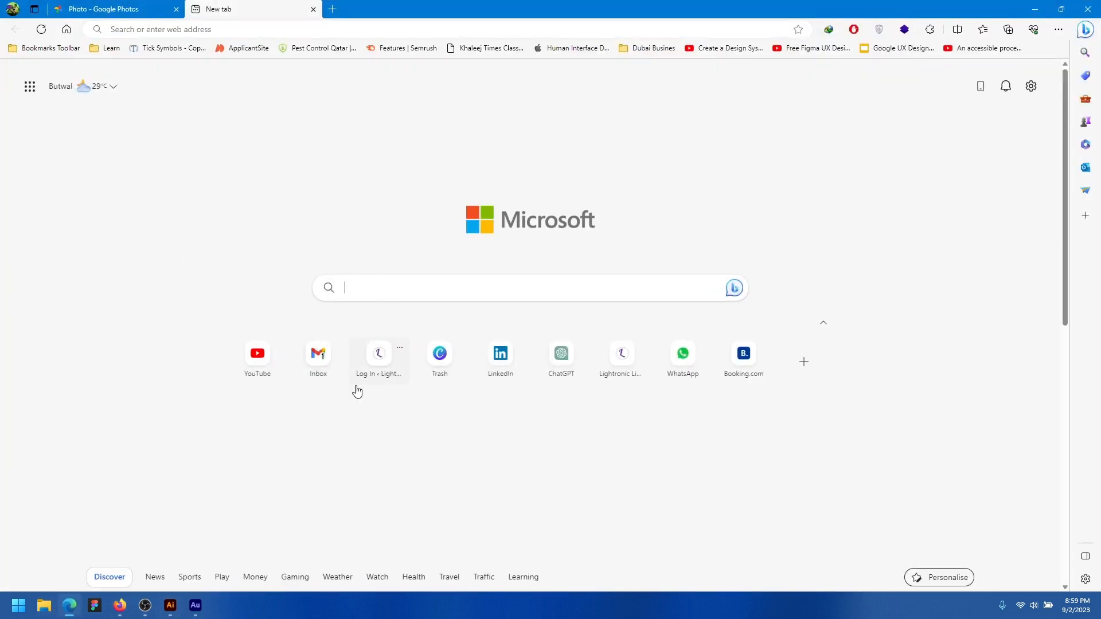
click(169, 606)
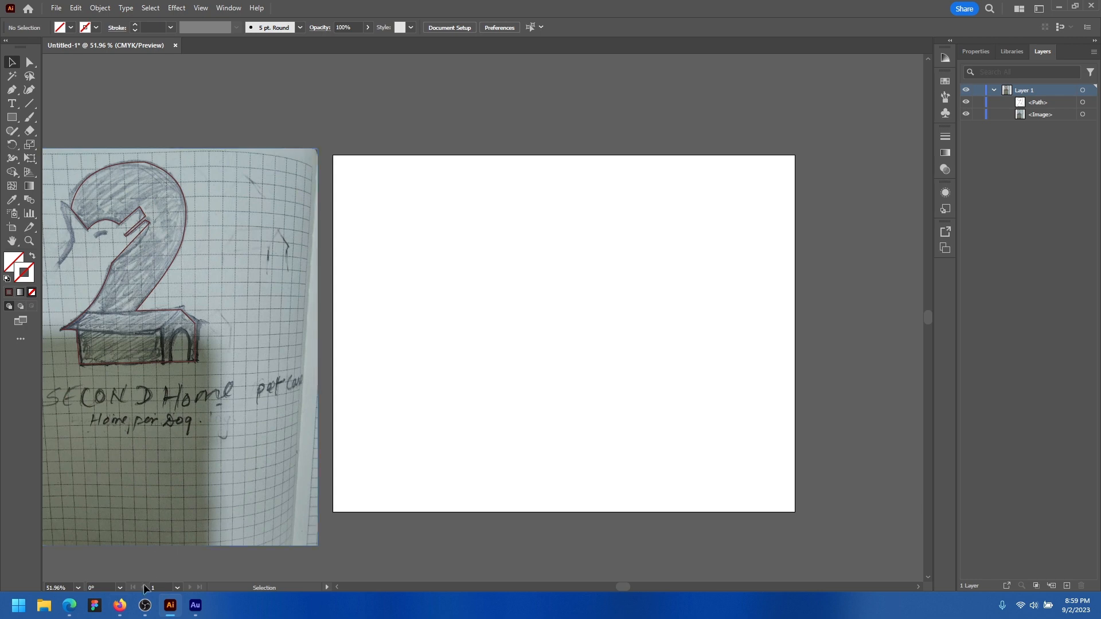
Switch to the web browser, open Google Images and search for "german shepherd dogs"
click(69, 606)
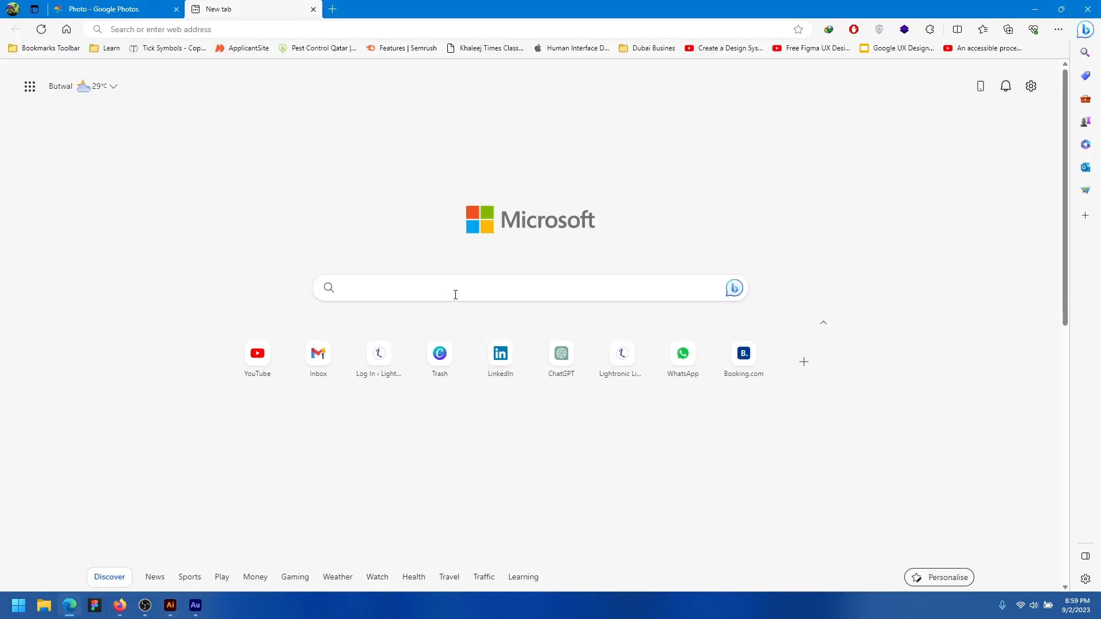
click(280, 29)
text(google.om/)
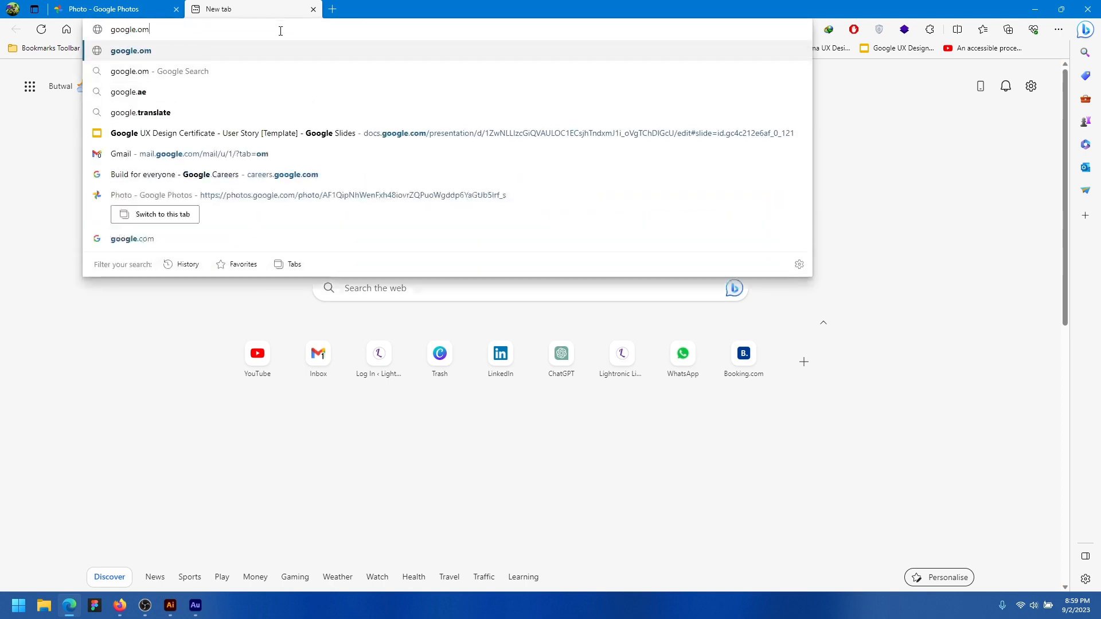
key(BackSpace)
key(BackSpace)
key(BackSpace)
text(com/im)
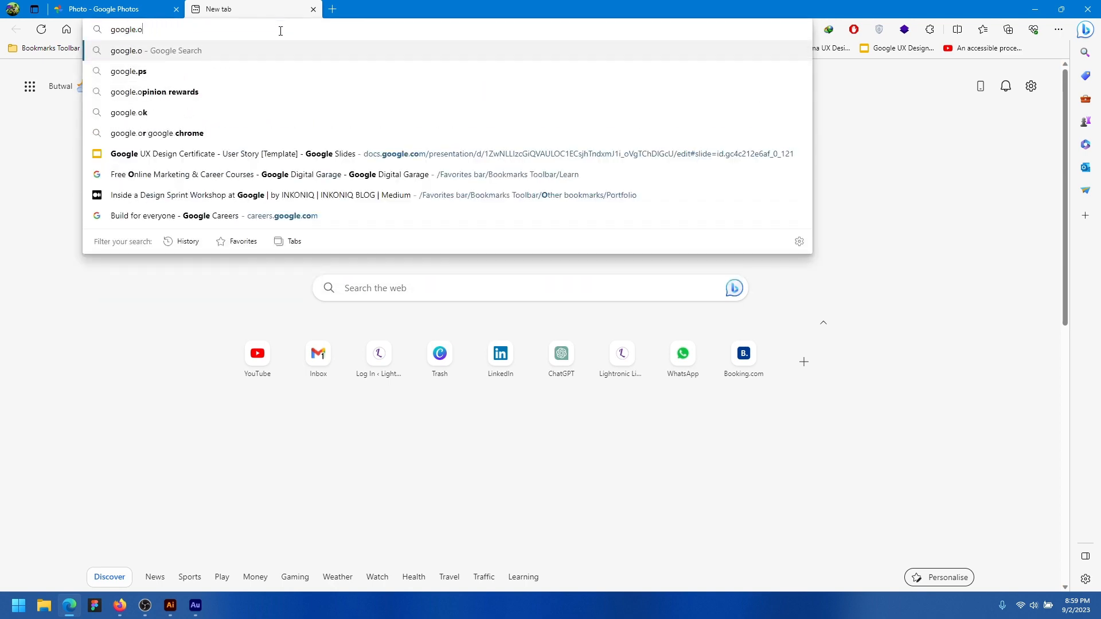
key(Return)
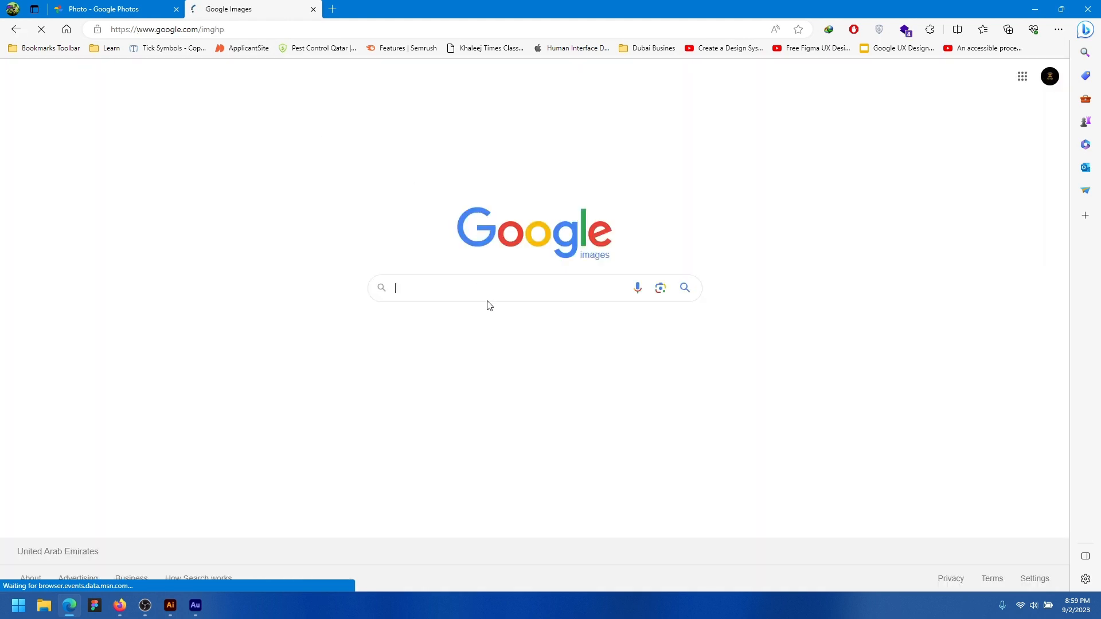
text(german shepherd dogs)
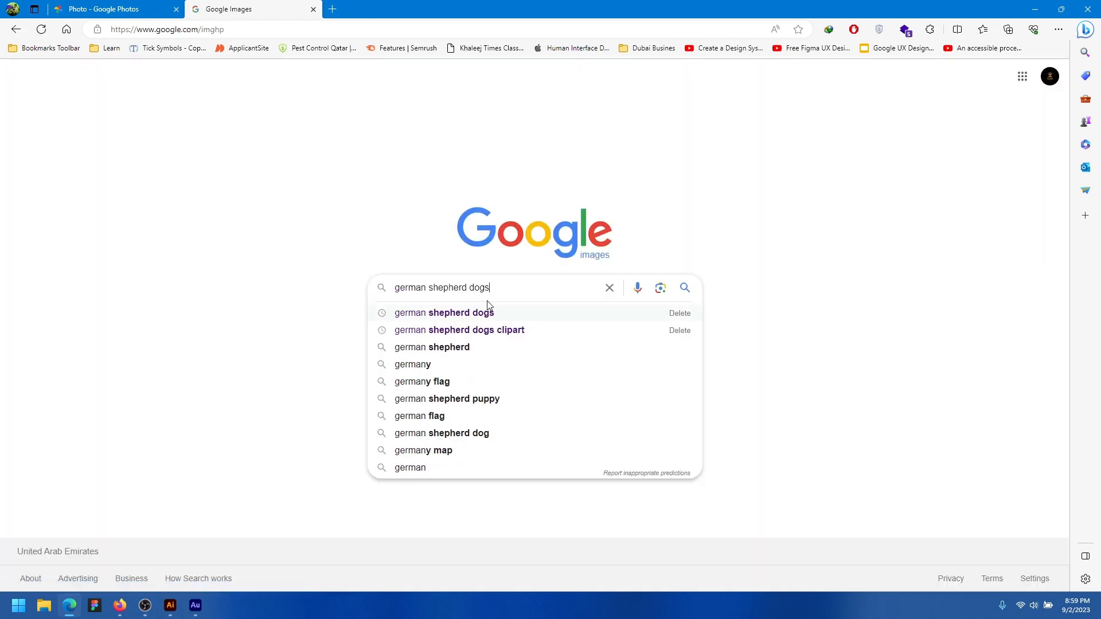
click(488, 313)
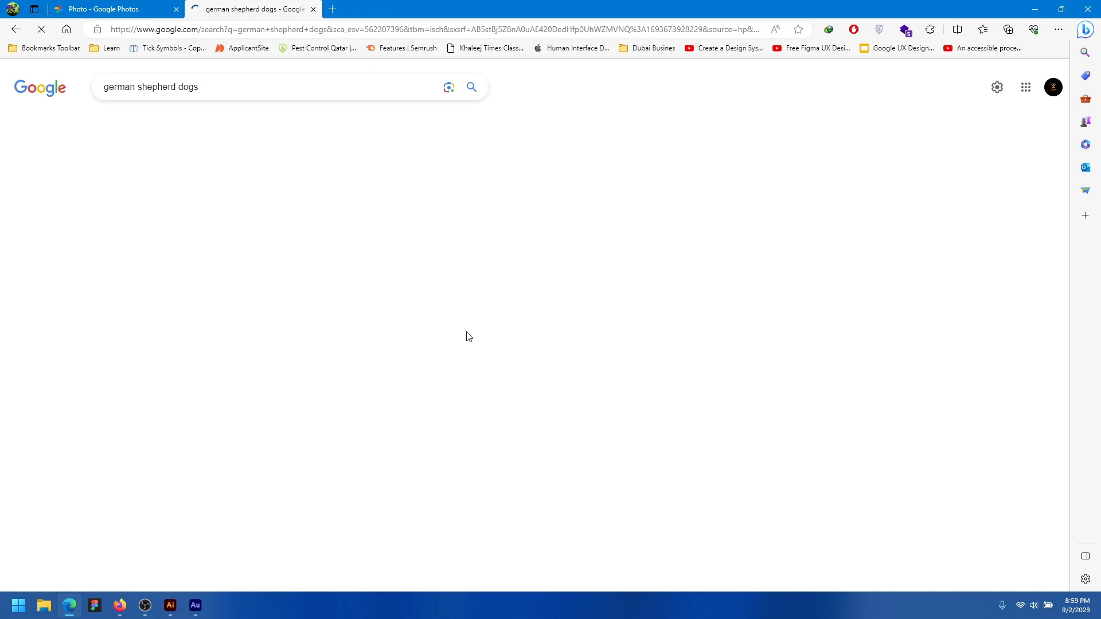
Look through the German shepherd image results for a suitable reference photo of the dog's head and pose
scroll(528, 327, down, 4)
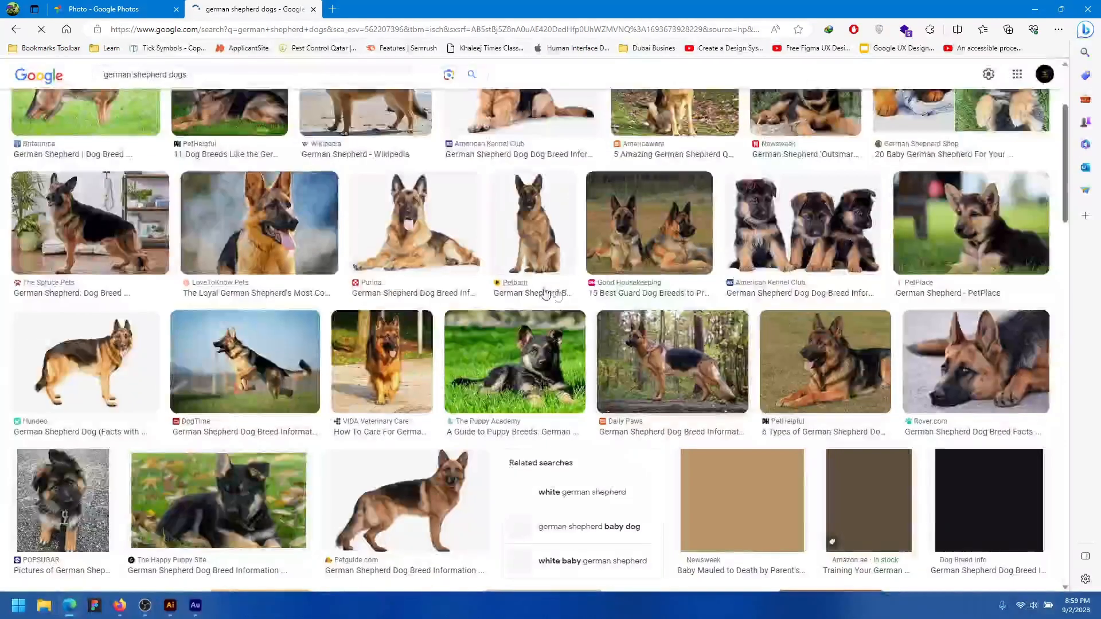
scroll(541, 292, down, 7)
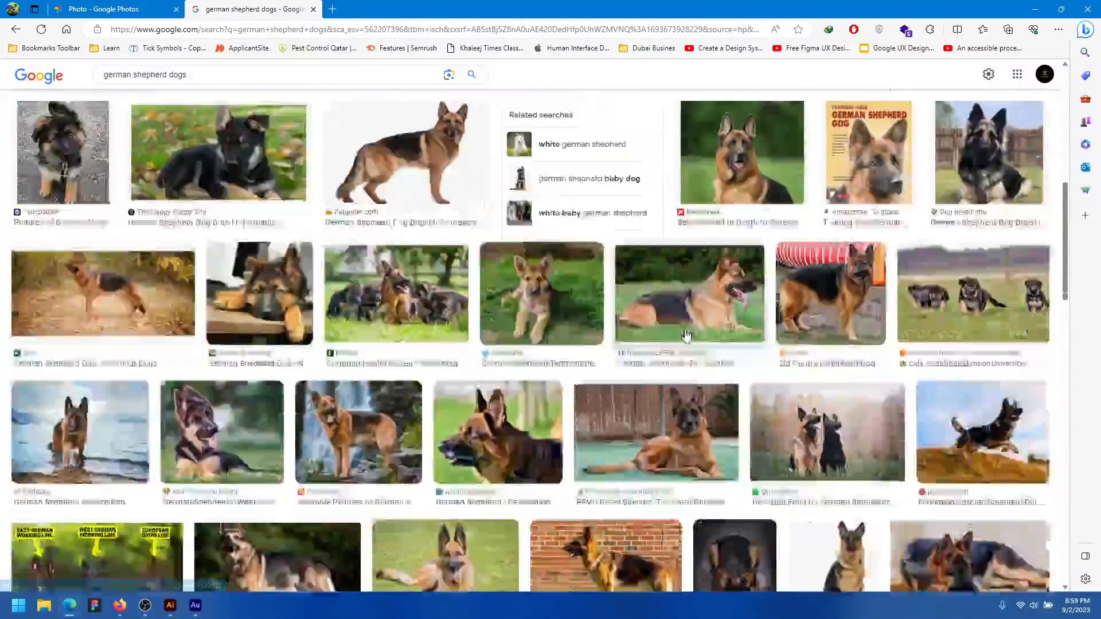
scroll(809, 344, down, 4)
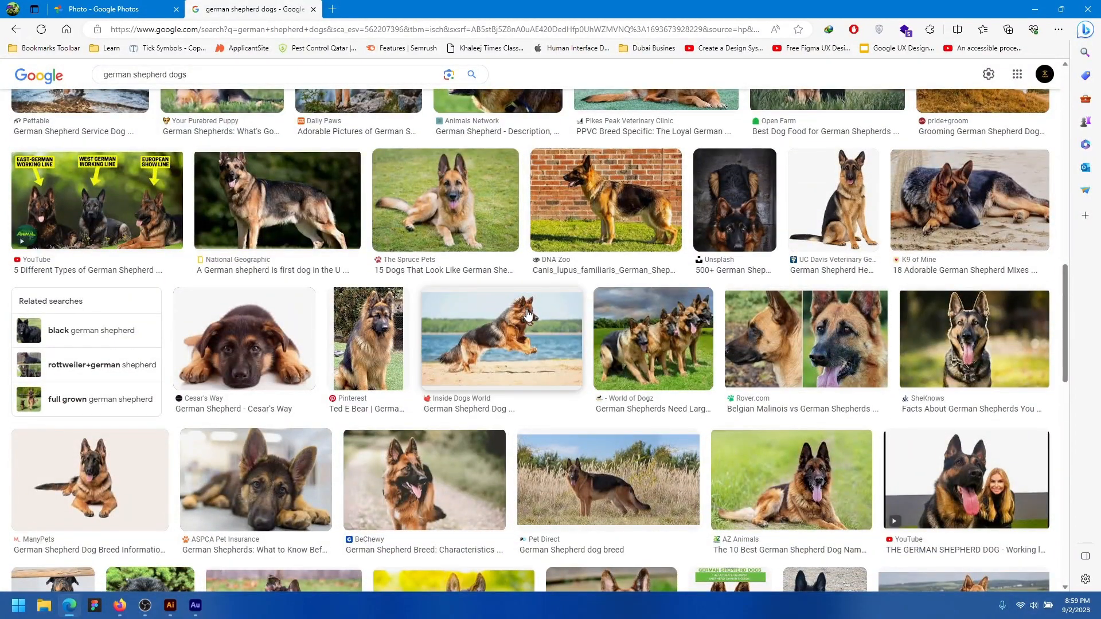
scroll(528, 317, down, 1)
scroll(527, 317, down, 3)
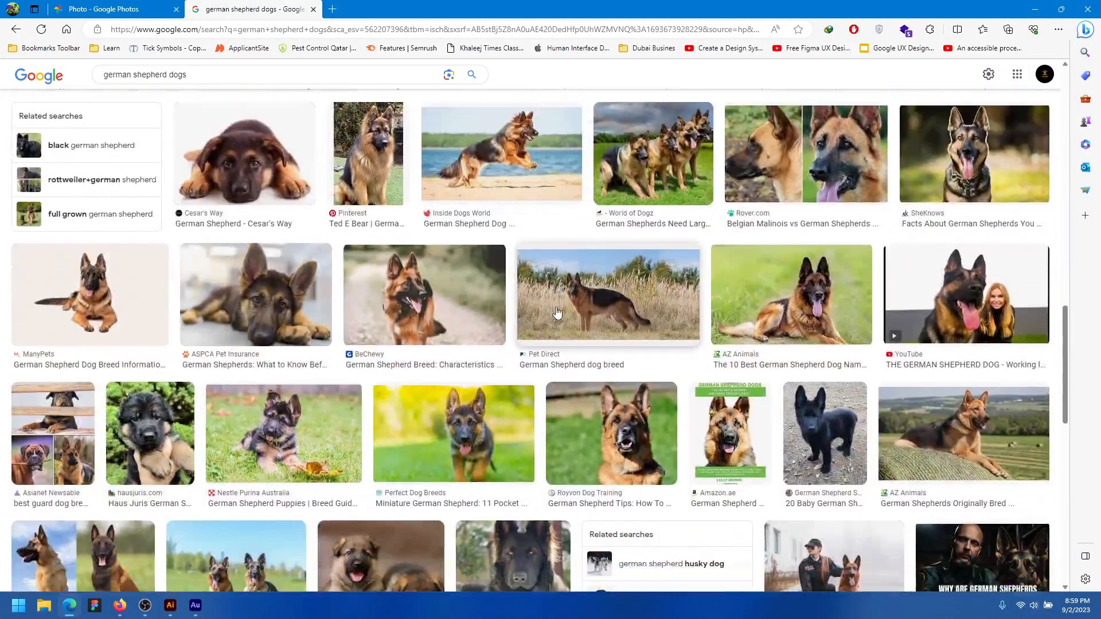
scroll(556, 312, down, 3)
scroll(654, 395, down, 4)
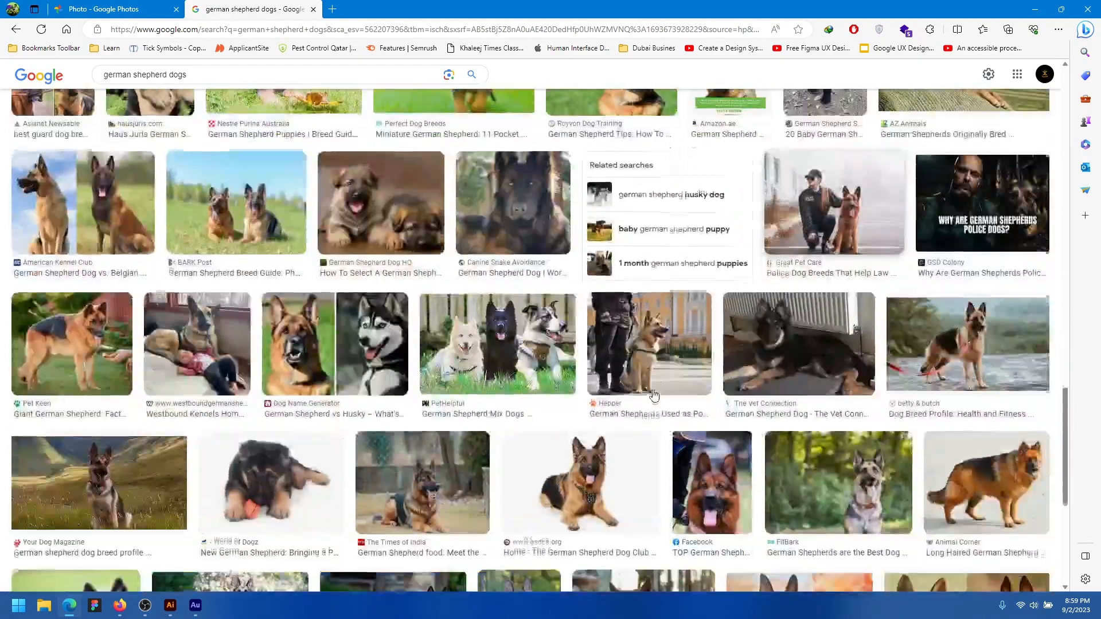
scroll(654, 394, down, 6)
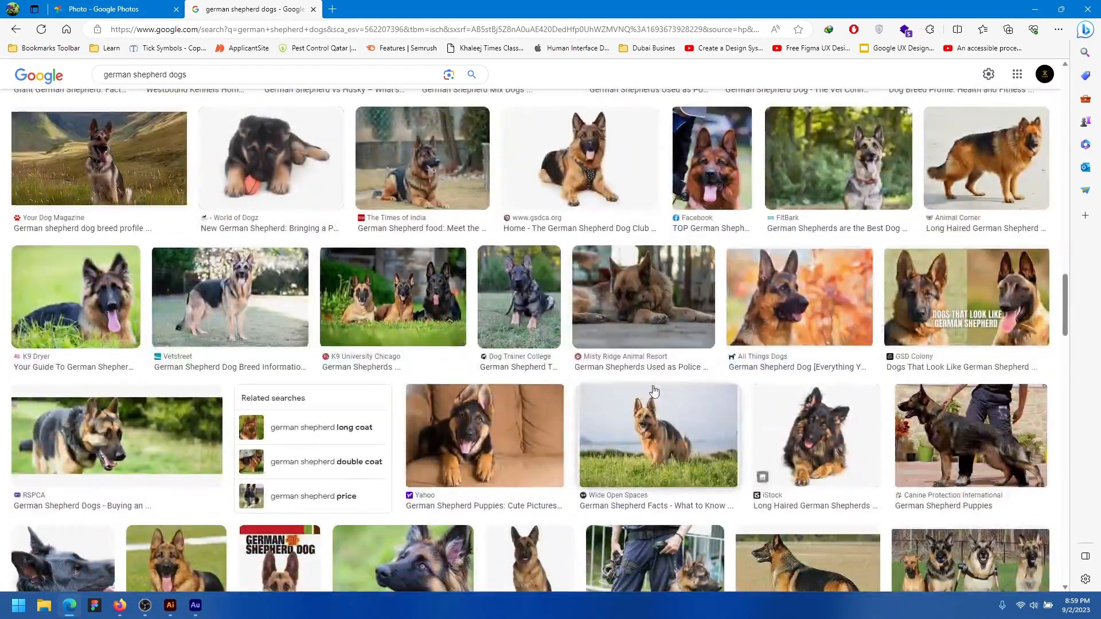
scroll(659, 365, down, 3)
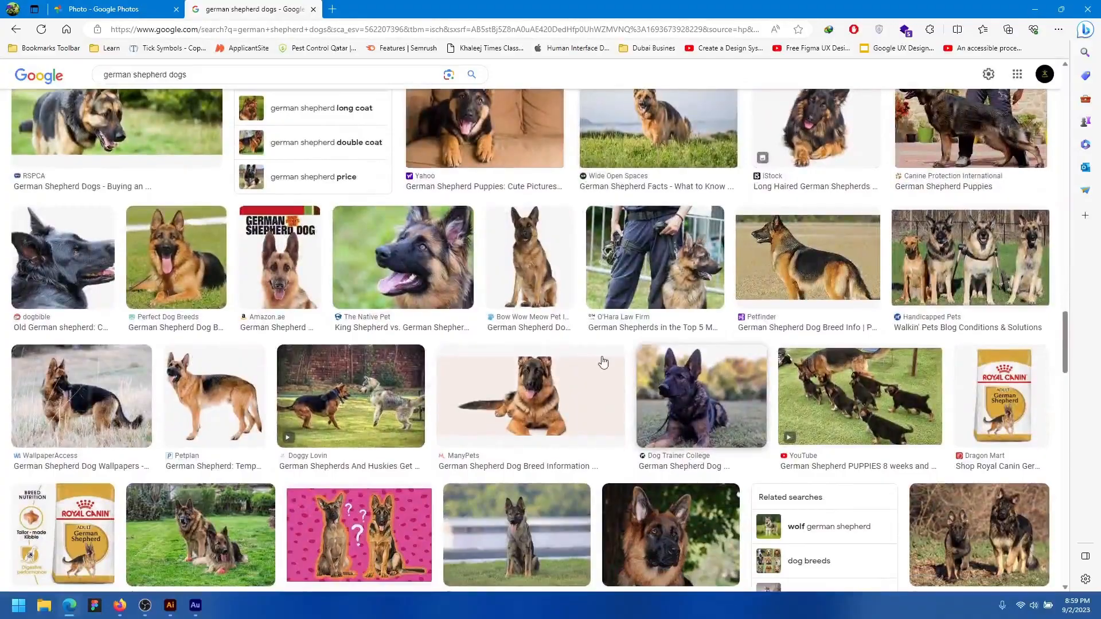
scroll(604, 362, down, 9)
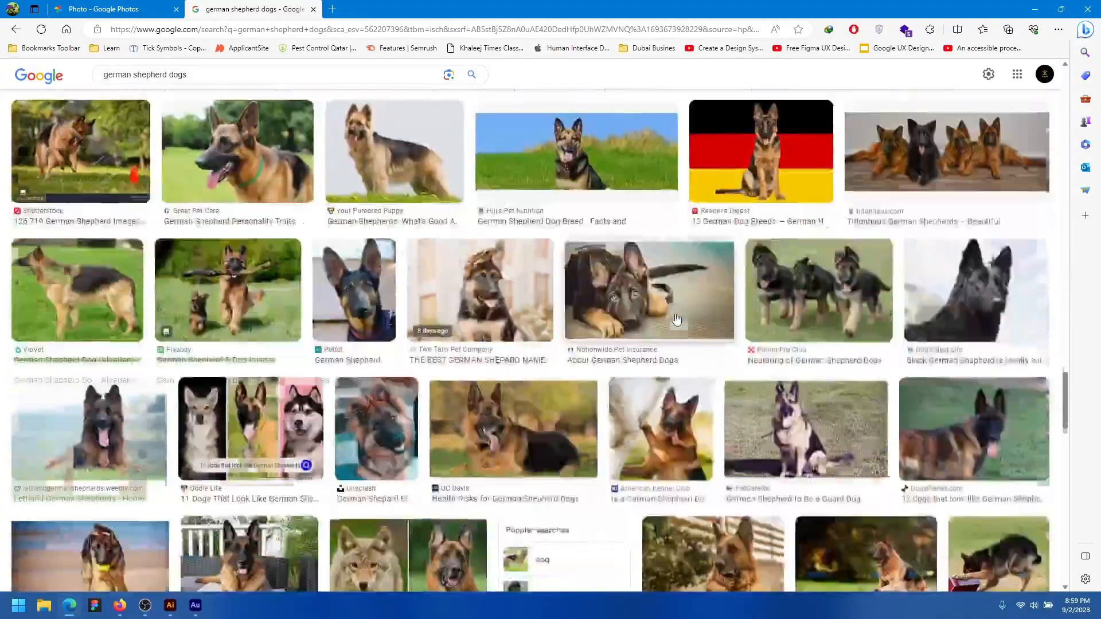
scroll(676, 320, down, 15)
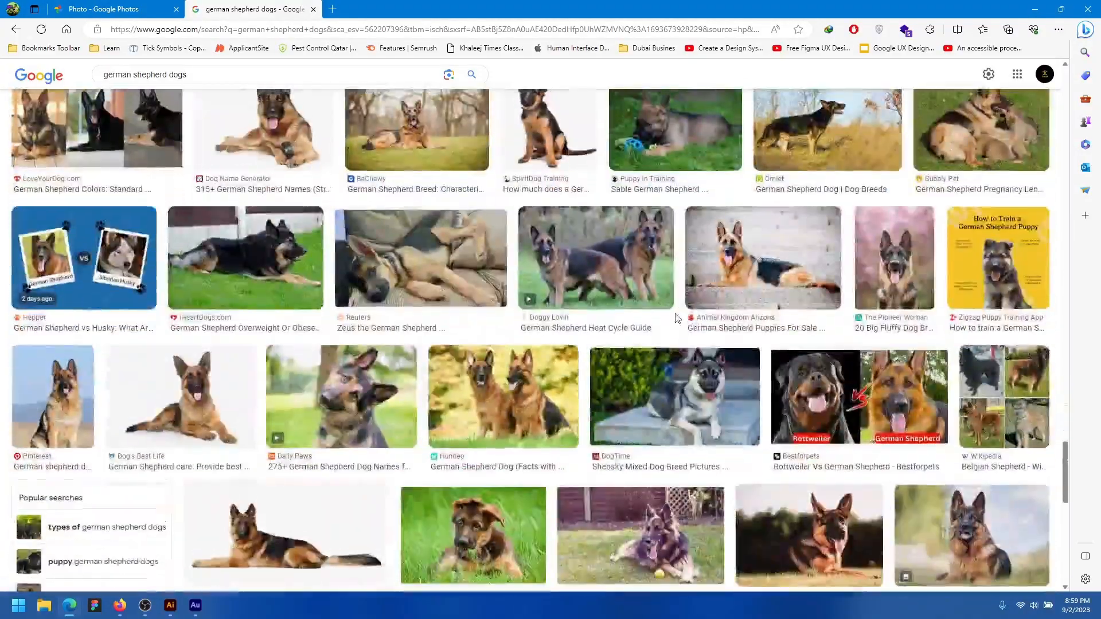
scroll(602, 330, up, 4)
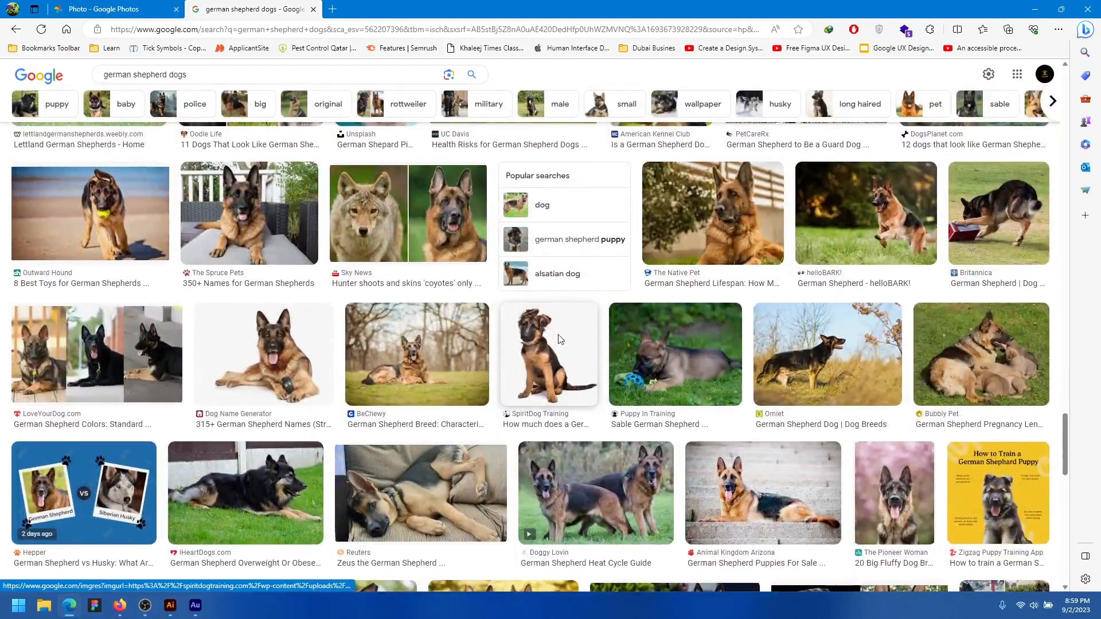
Preview the SpiritDog Training puppy photo and the related Barks.in puppy photo, and close the preview
click(559, 338)
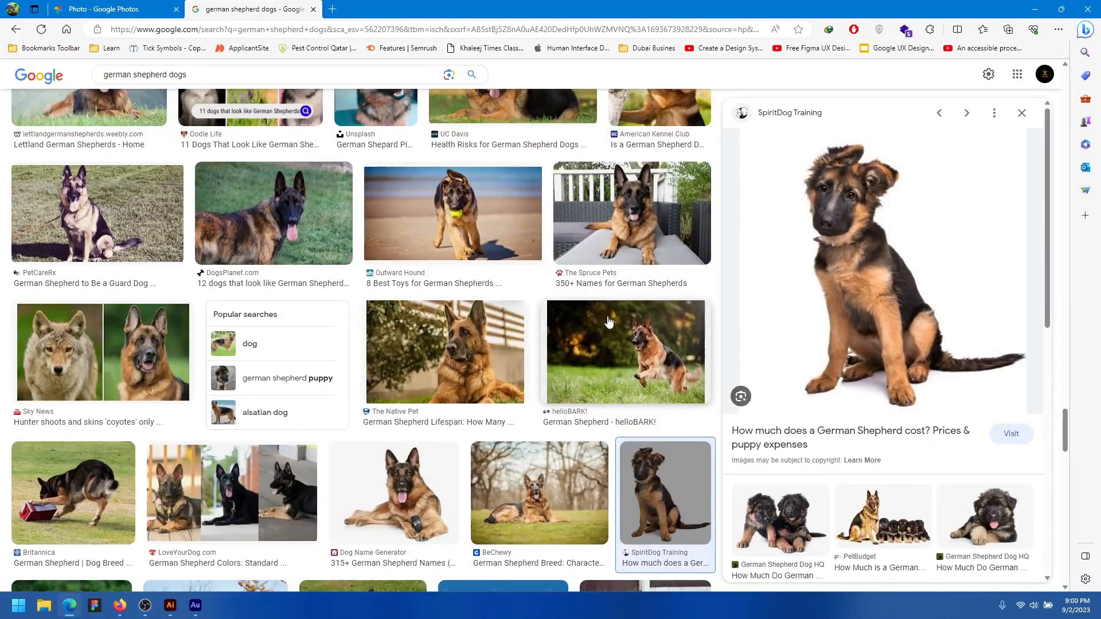
scroll(822, 376, down, 7)
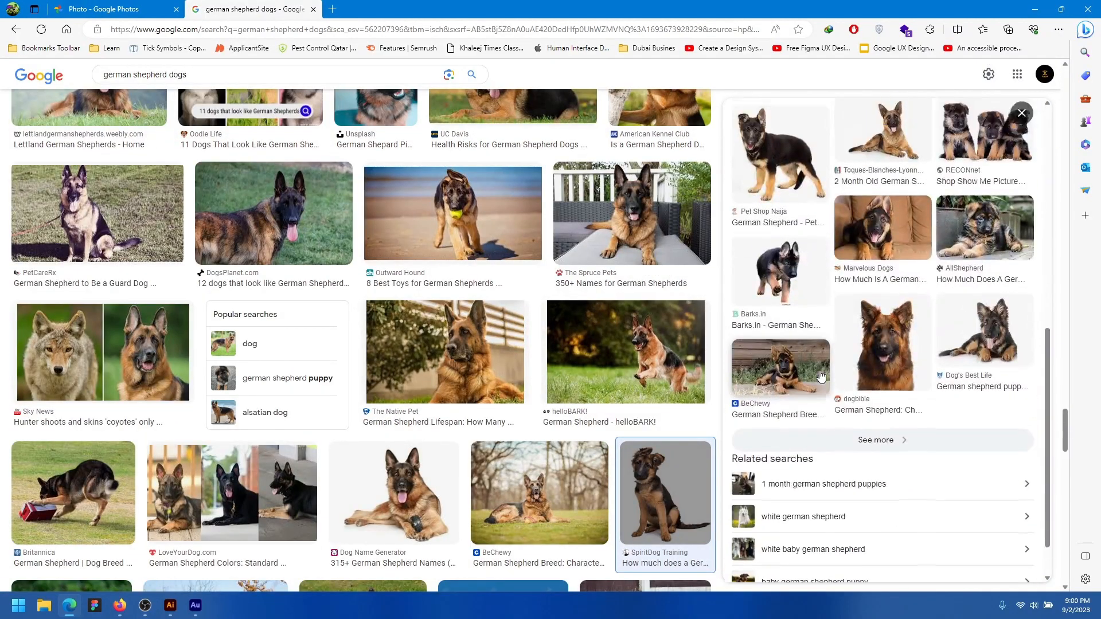
scroll(821, 376, up, 2)
click(785, 389)
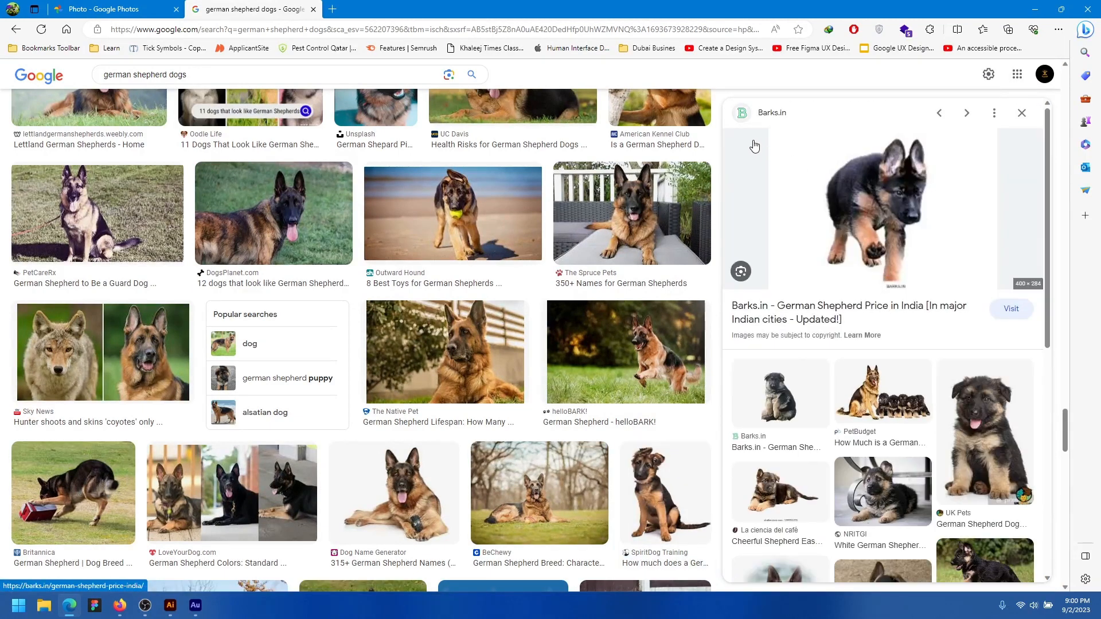
click(1021, 114)
Preview the Daily Paws photo of the head-tilting German shepherd further down the results, and close it
scroll(336, 375, down, 4)
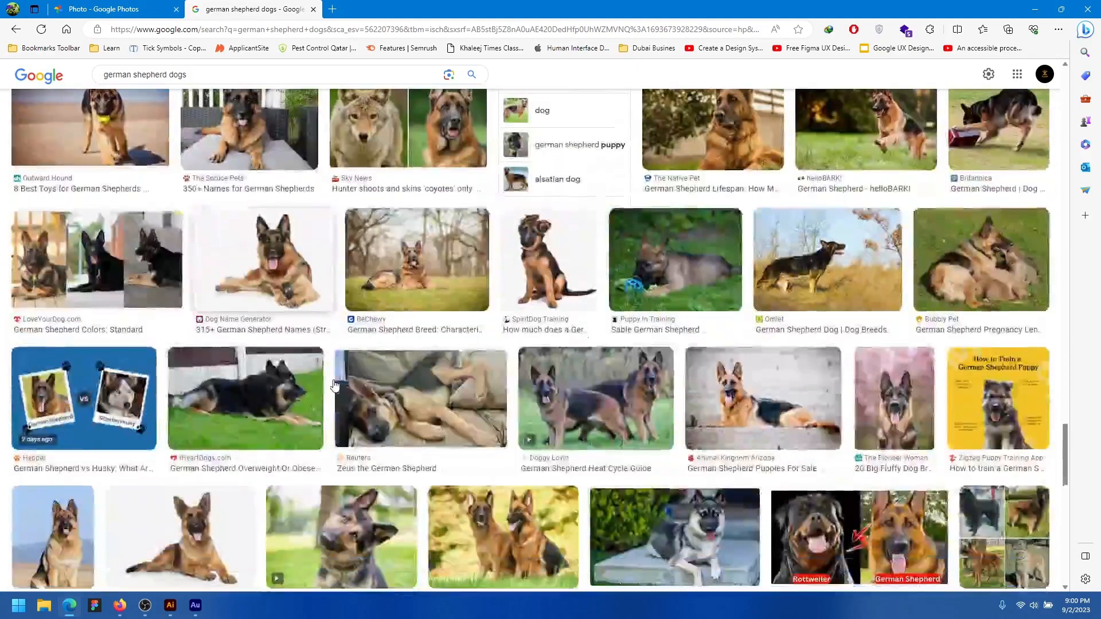
scroll(336, 375, down, 4)
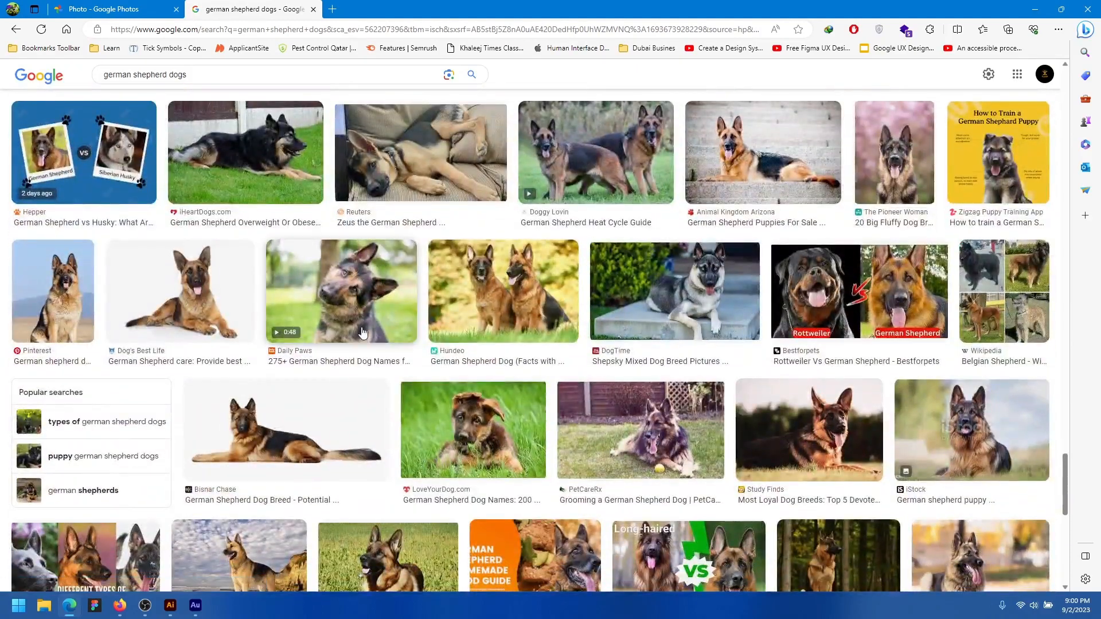
click(345, 295)
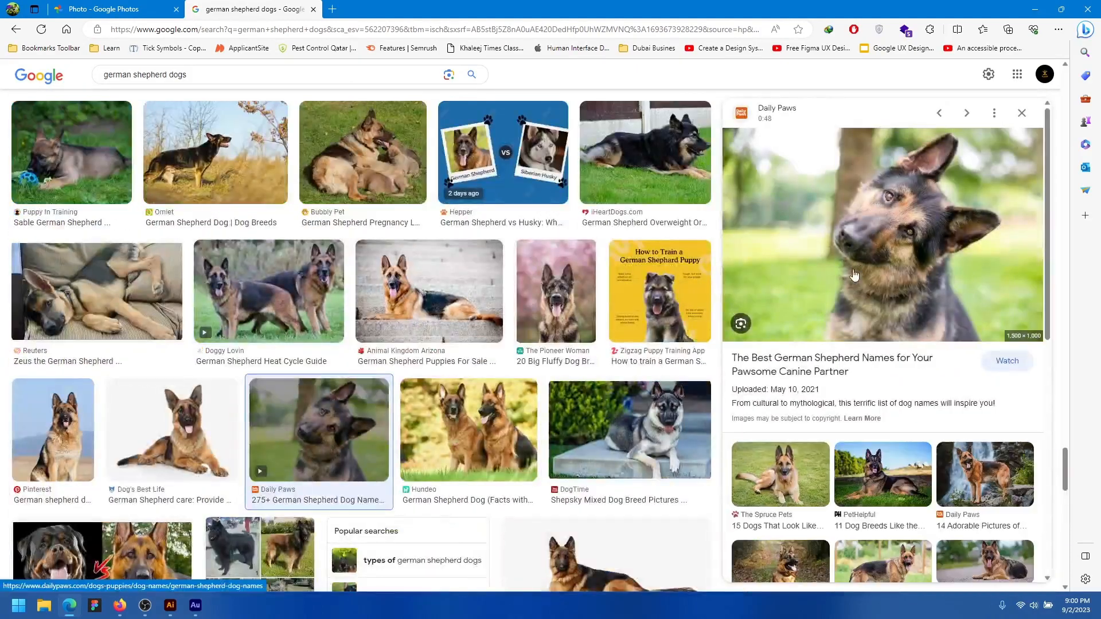
click(1023, 115)
Find the DogTime photo of the leaping German shepherd in profile near the start of the results and copy the image
scroll(592, 344, down, 5)
scroll(592, 344, up, 6)
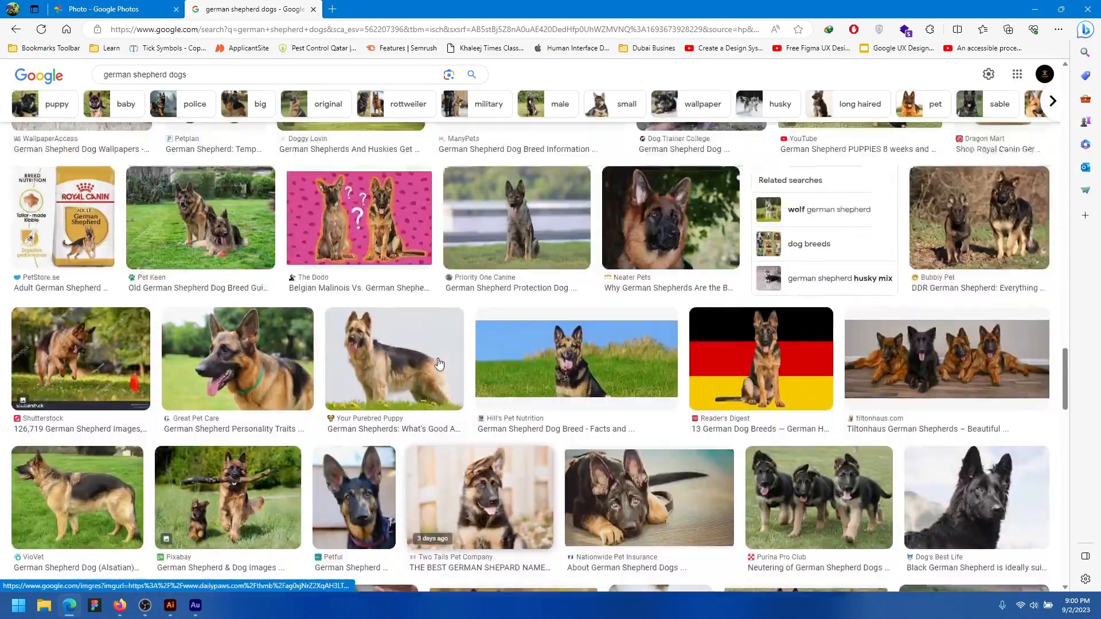
scroll(439, 363, up, 8)
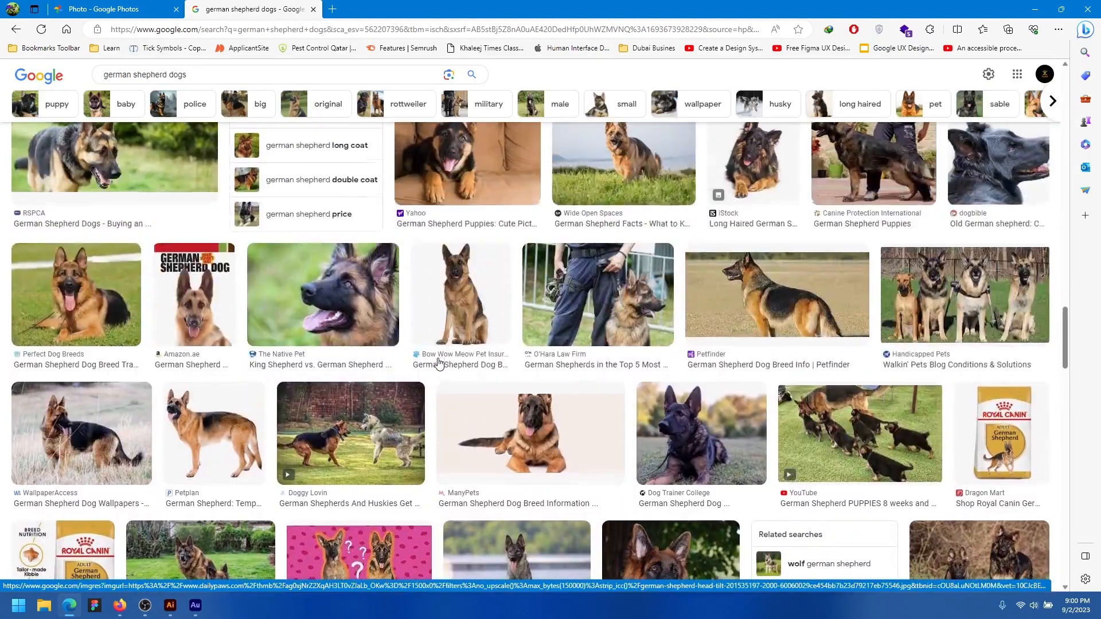
scroll(401, 360, up, 6)
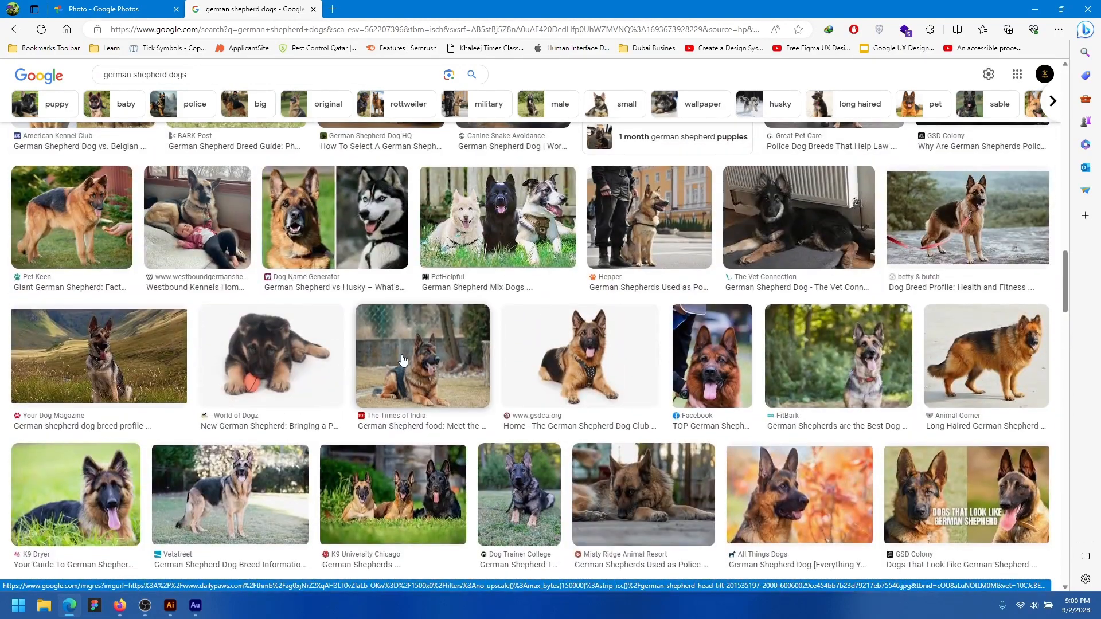
scroll(436, 361, up, 10)
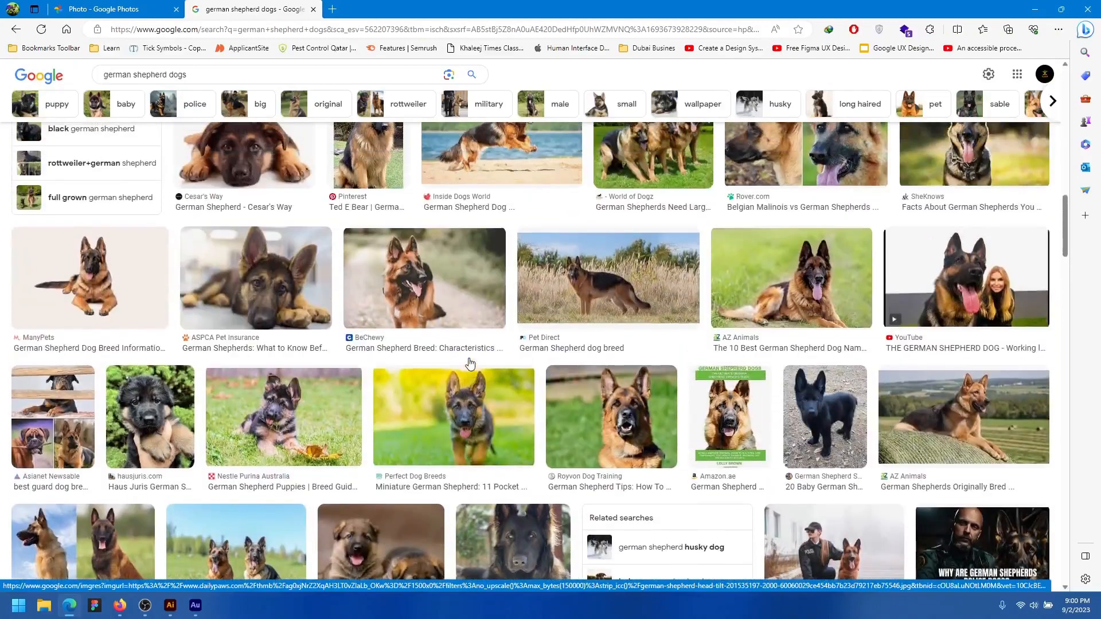
scroll(469, 357, up, 7)
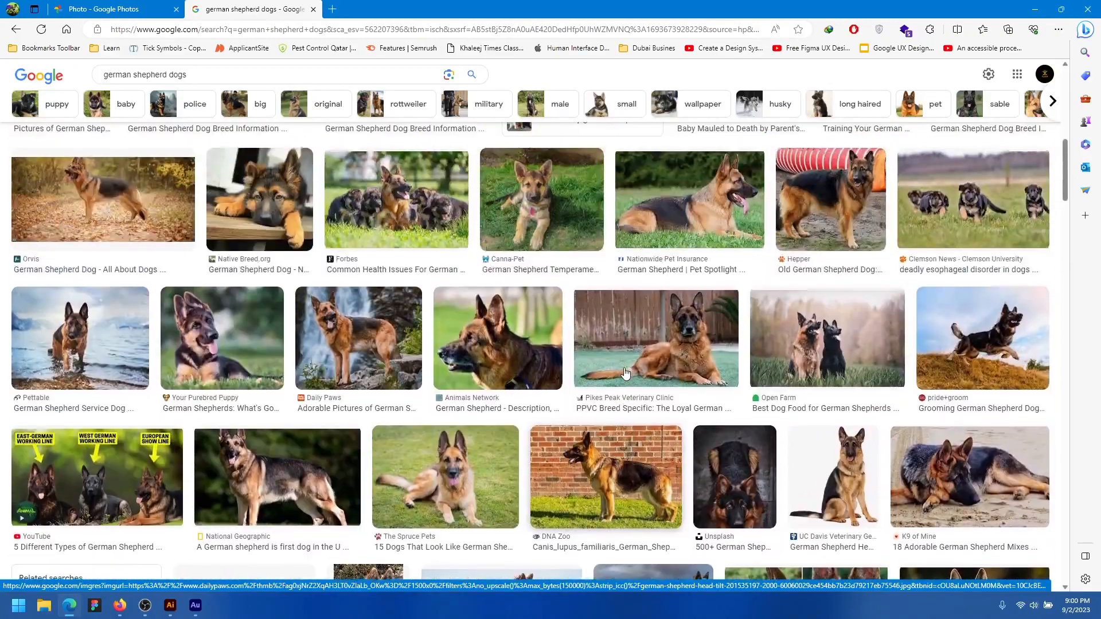
scroll(625, 373, up, 6)
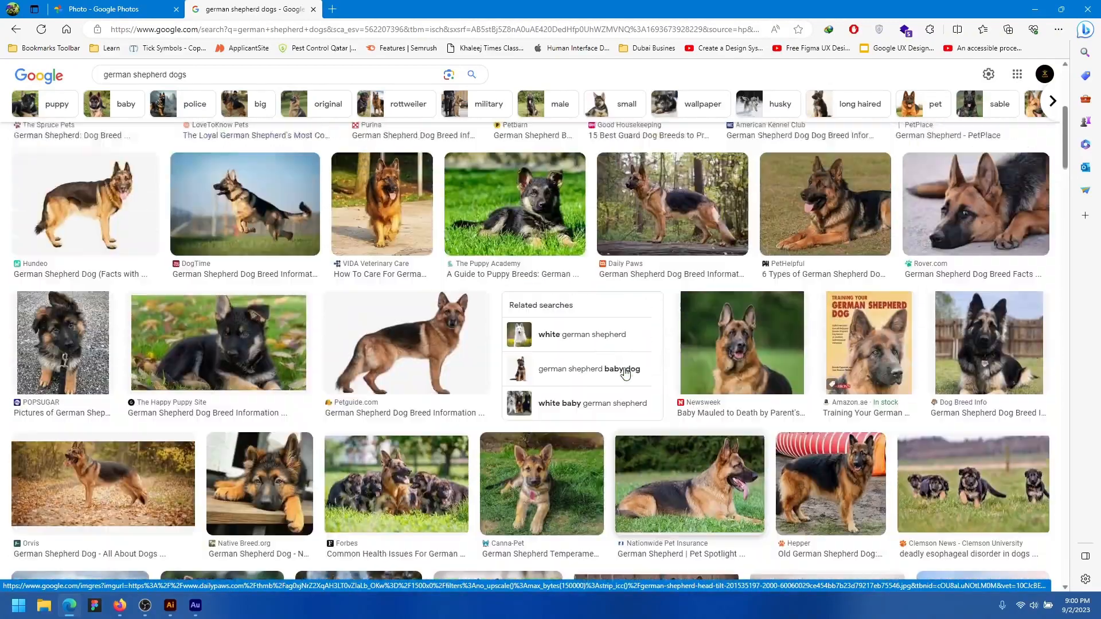
scroll(625, 373, up, 2)
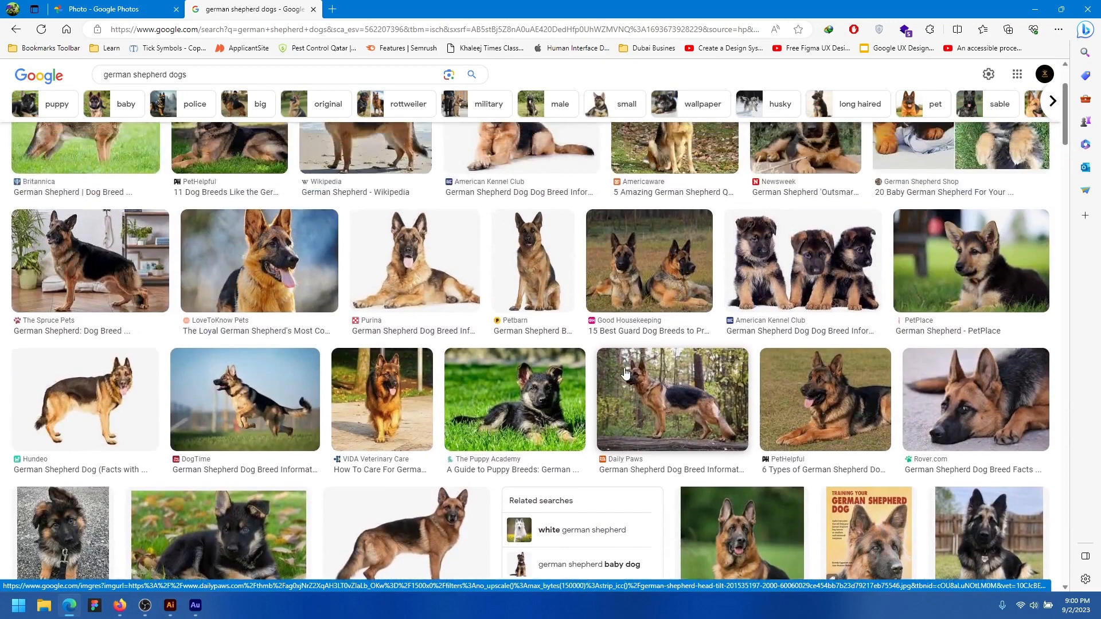
click(286, 385)
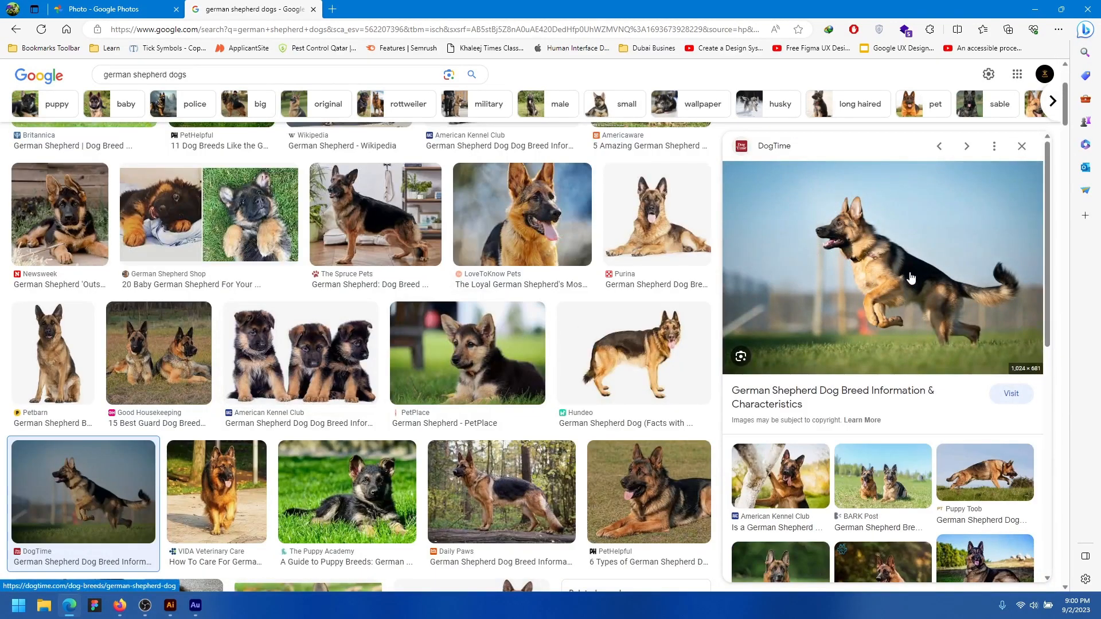
right_click(877, 242)
click(916, 370)
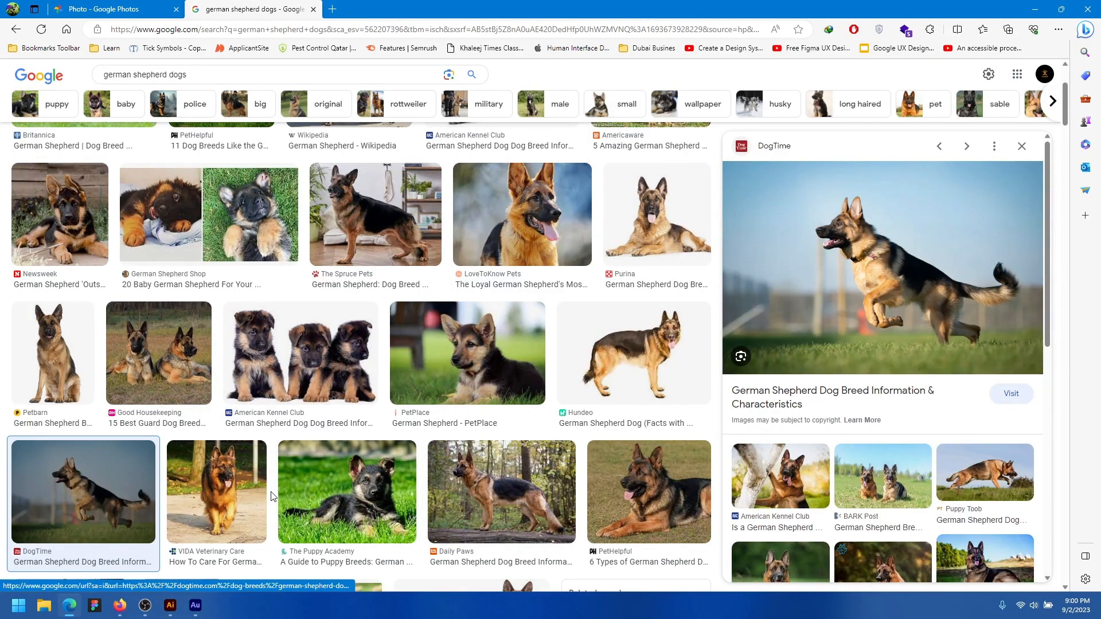
Switch back to Illustrator, paste the dog photo over the artboard and lock it
click(170, 607)
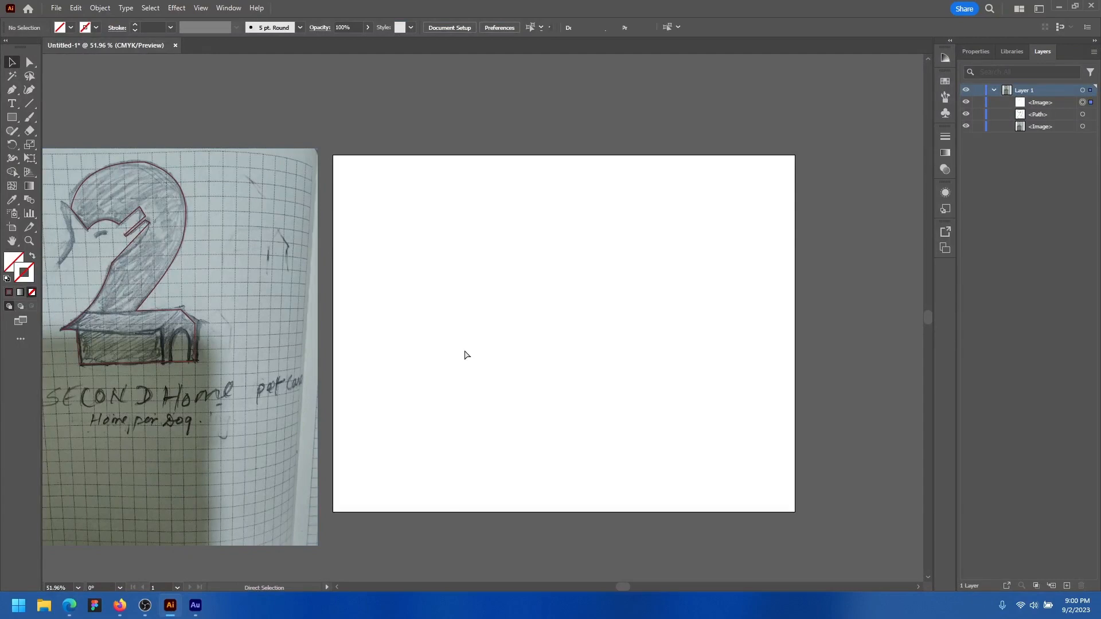
key(ctrl+v)
drag(496, 323, 548, 336)
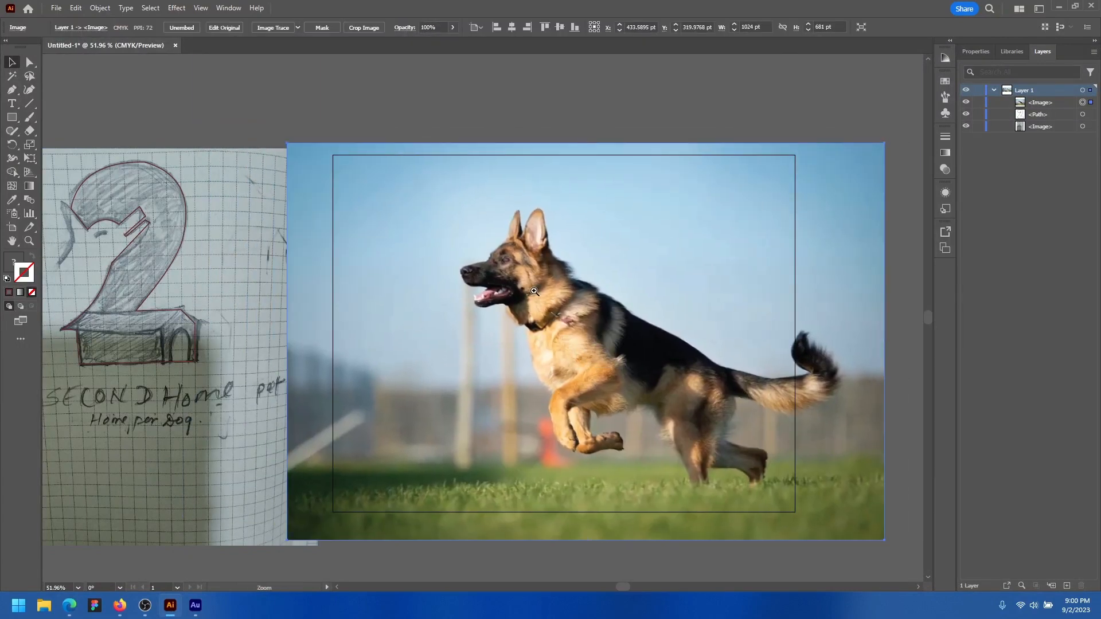
drag(504, 284, 567, 303)
key(ctrl+2)
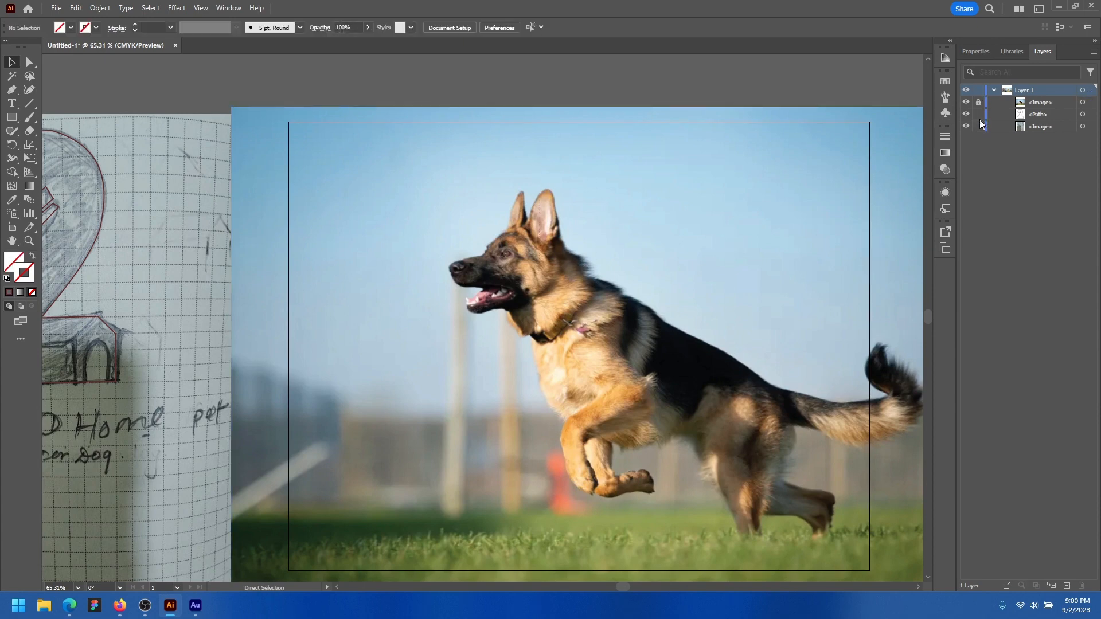
Toggle the dog photo's lock and visibility off and back on
click(978, 102)
click(977, 103)
click(966, 103)
click(966, 102)
scroll(589, 256, up, 3)
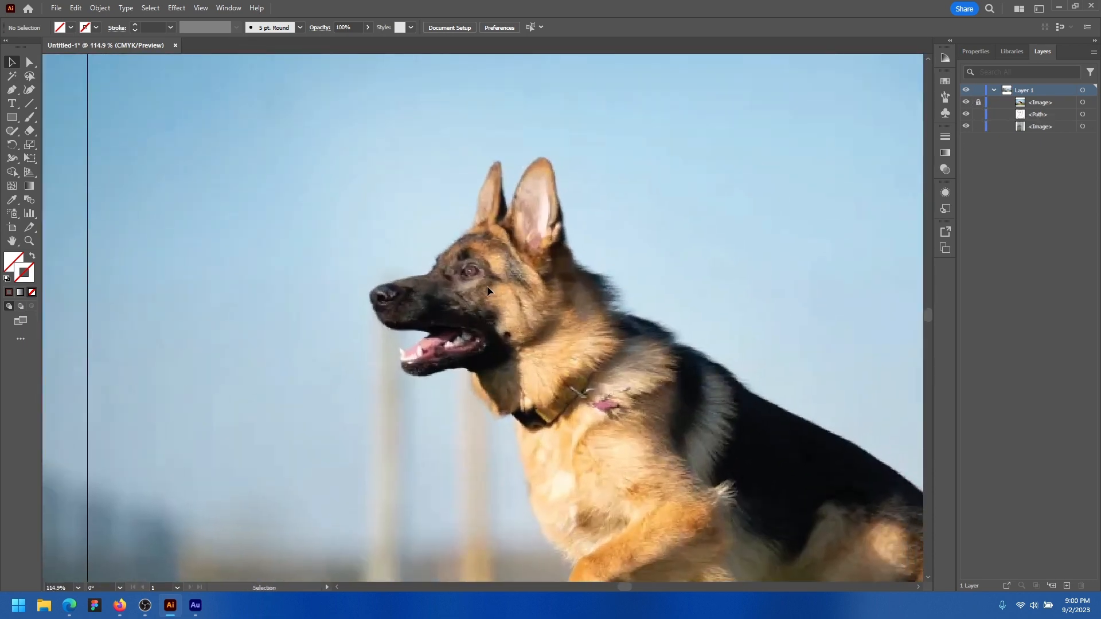
Trace the dog's upper outline with the Pen tool, from the nose over the forehead and both ears to the nape
key(p)
scroll(433, 285, up, 2)
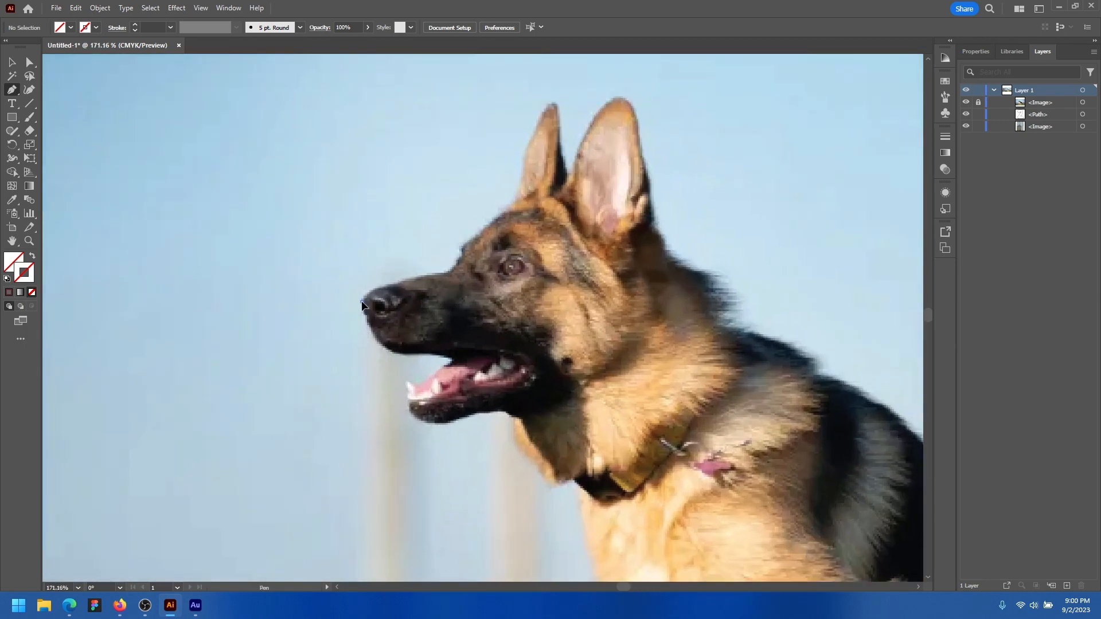
click(362, 302)
click(452, 271)
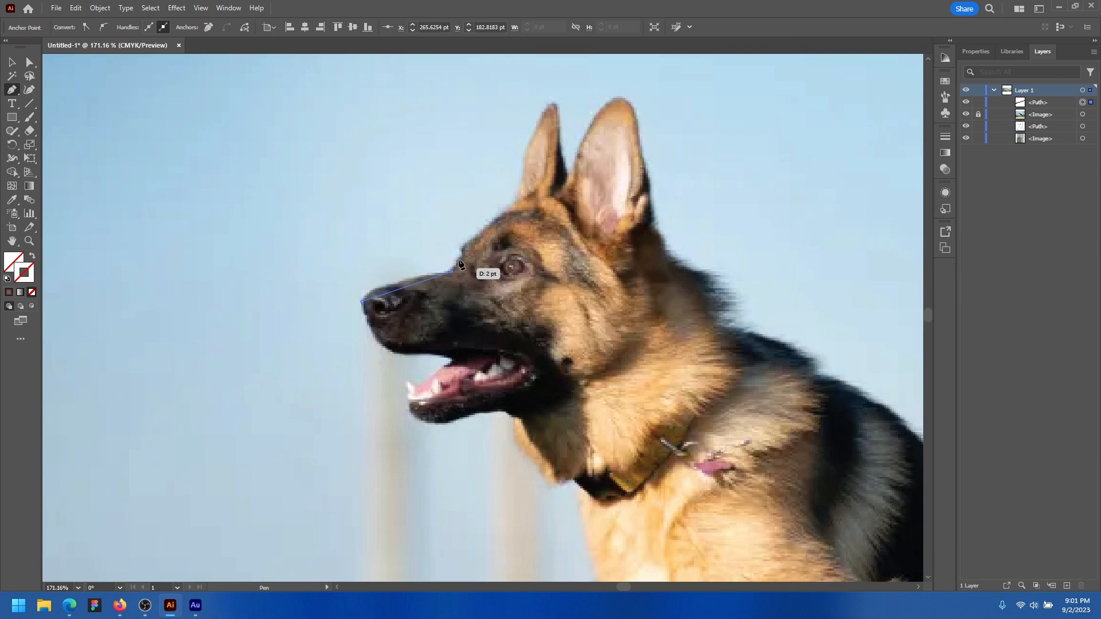
click(462, 250)
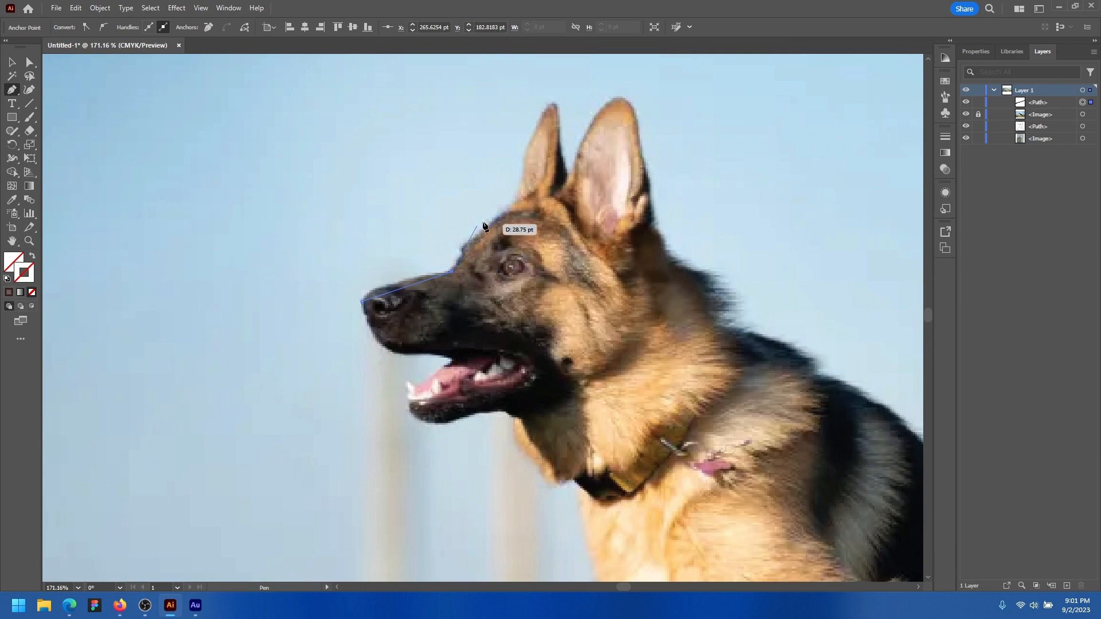
click(512, 205)
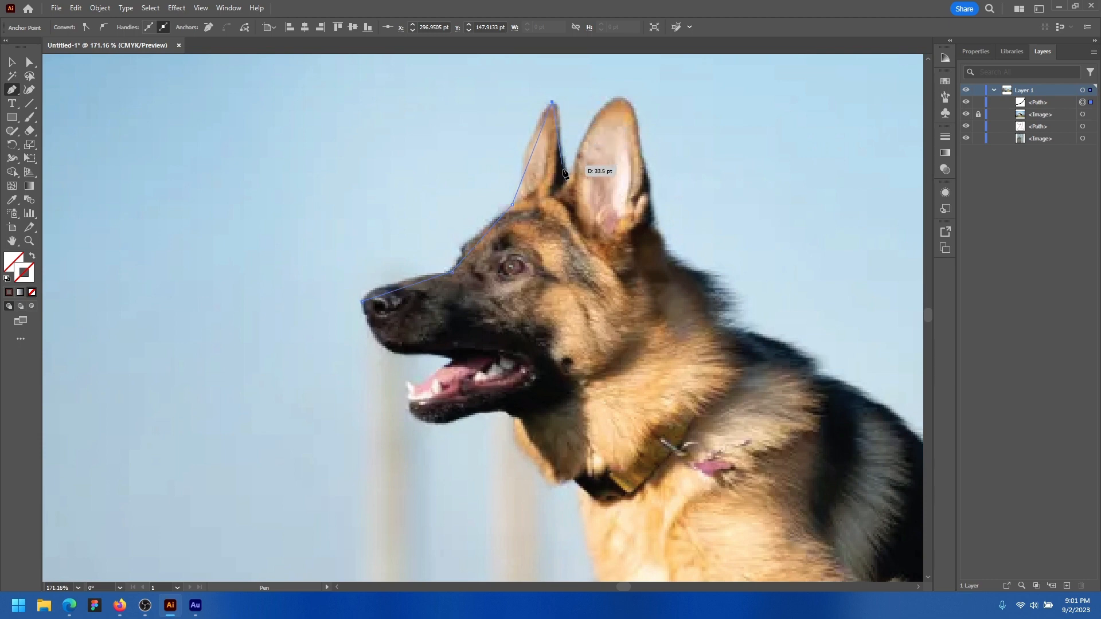
click(619, 96)
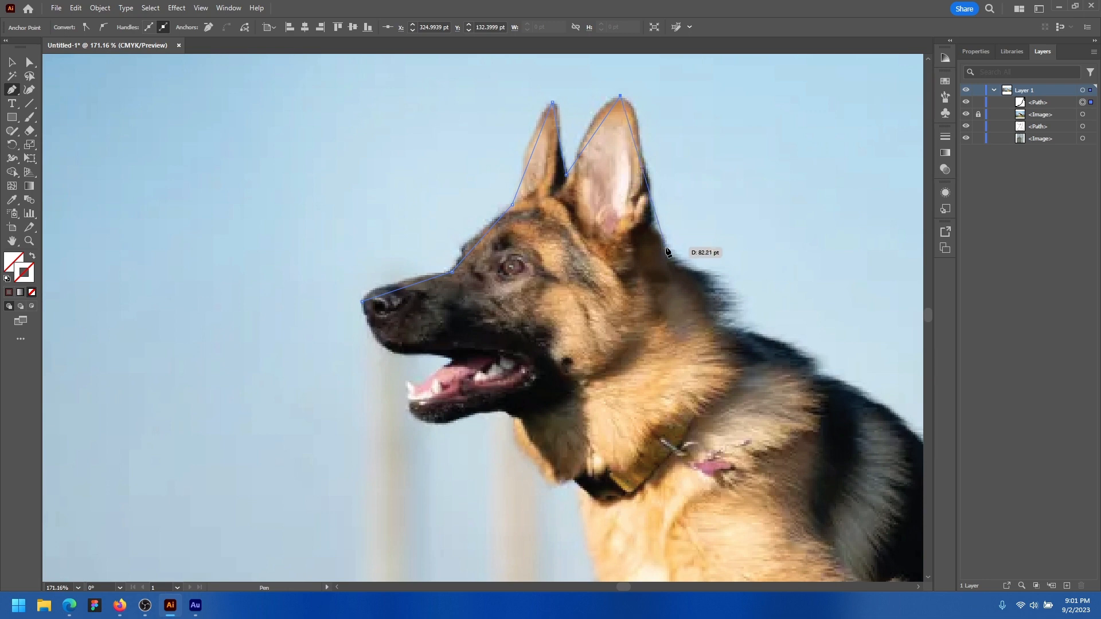
click(665, 254)
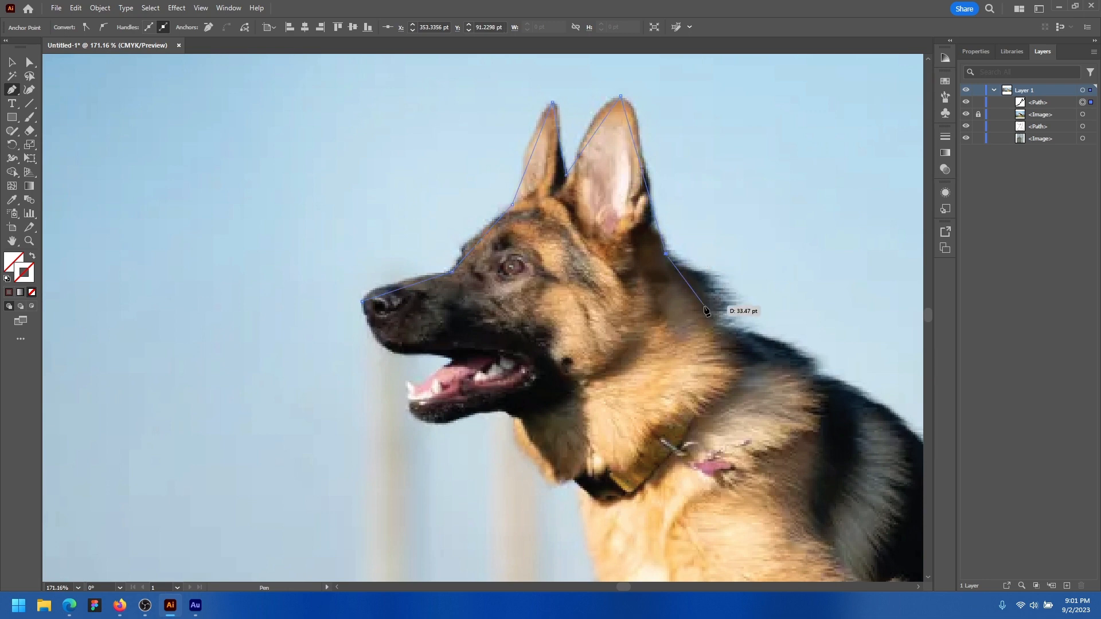
Continue the outline along the upper back, chest, throat, lower jaw and open mouth, and close it at the nose
click(809, 373)
drag(809, 373, 692, 225)
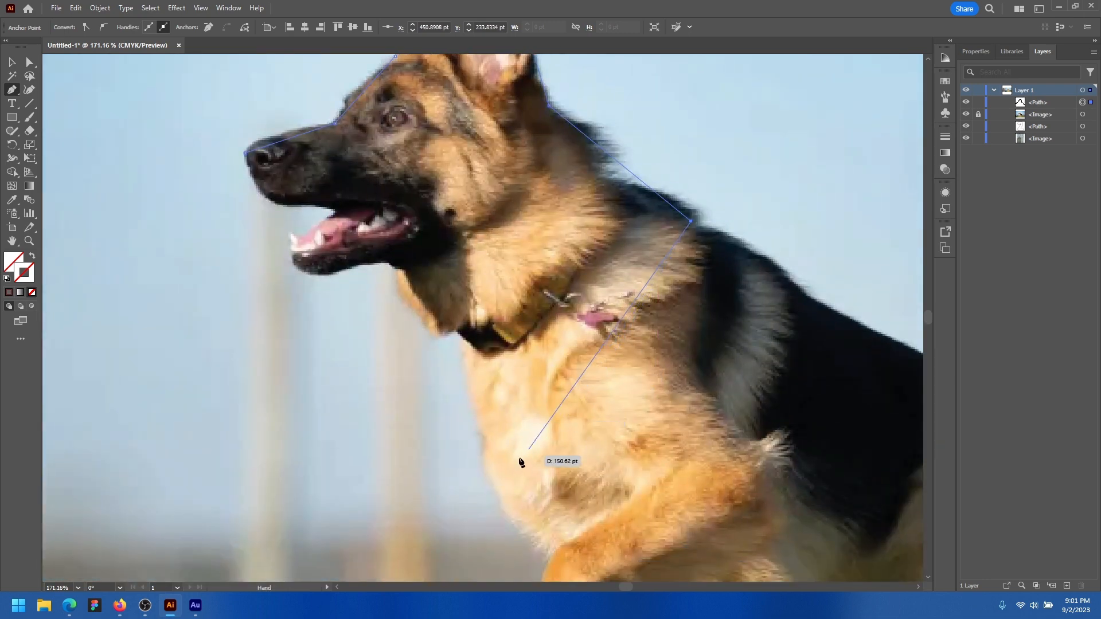
click(498, 490)
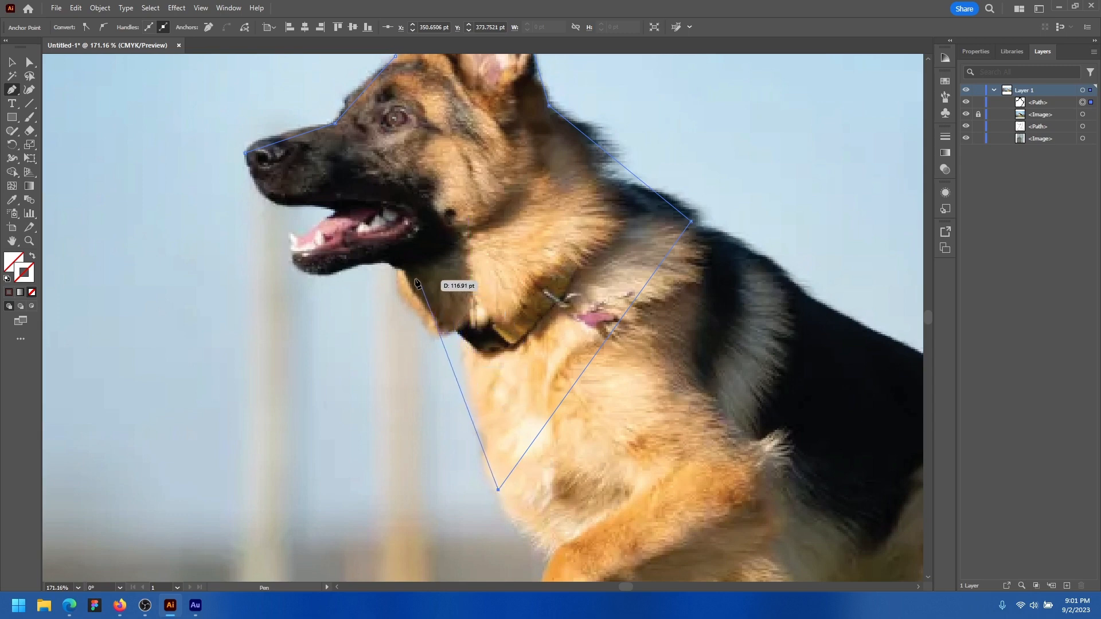
click(479, 339)
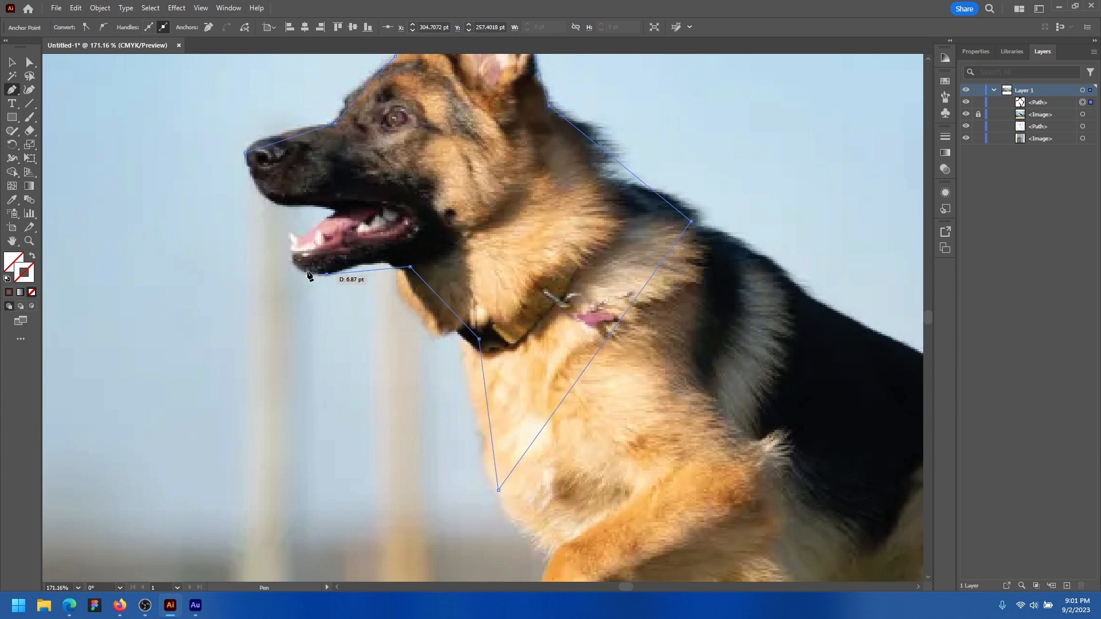
click(290, 252)
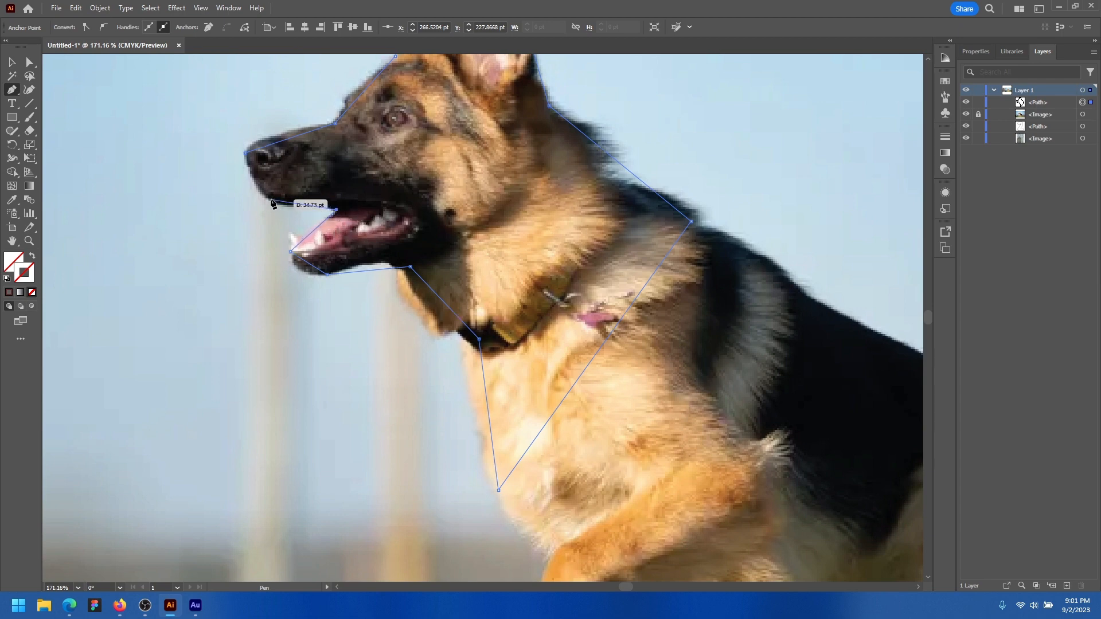
click(246, 154)
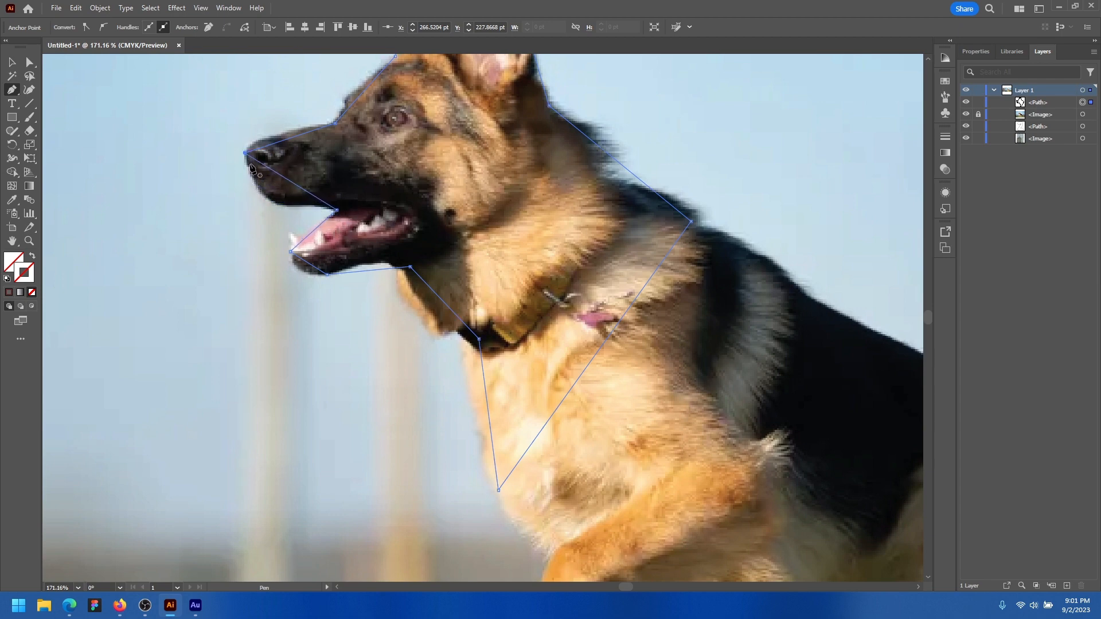
Bend the straight segments under the muzzle, along the nose bridge and over the forehead into curves with the Anchor Point tool
click(13, 91)
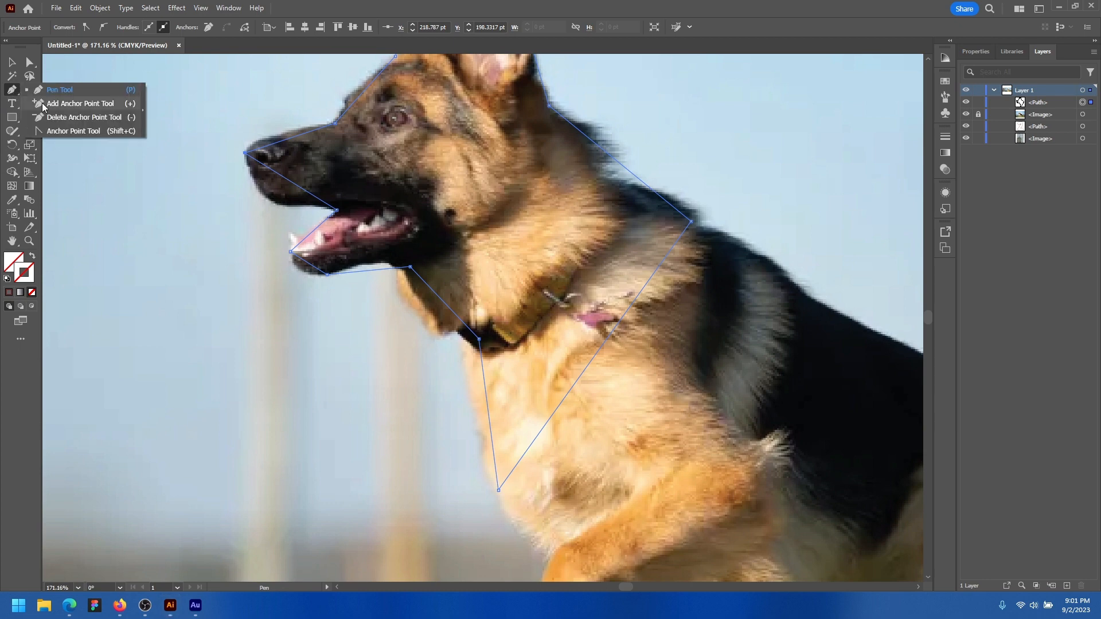
click(56, 131)
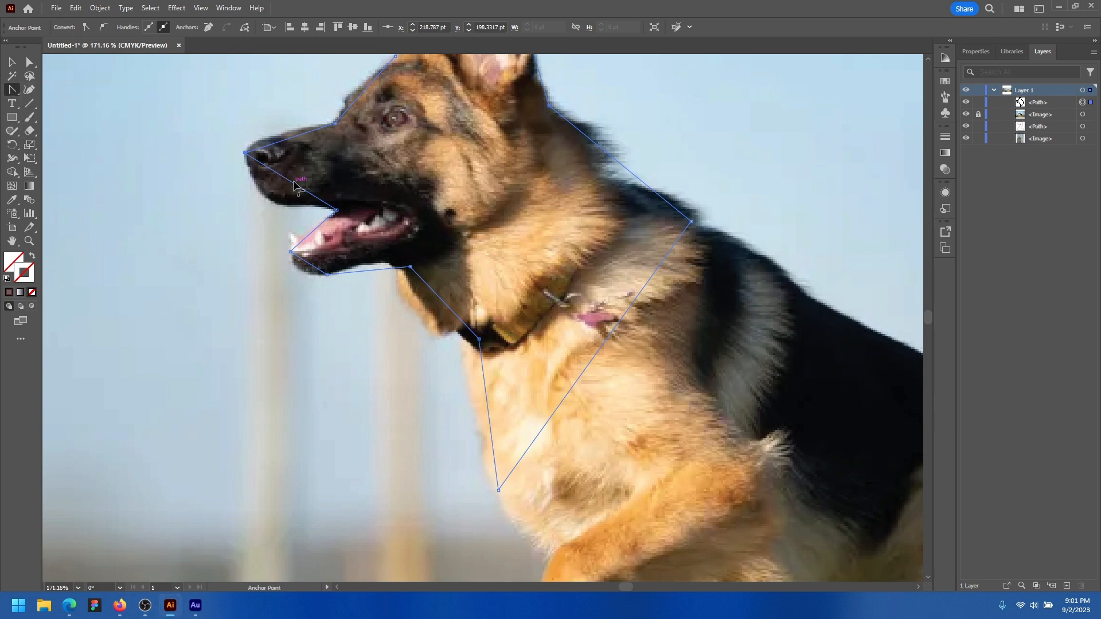
drag(294, 185, 267, 197)
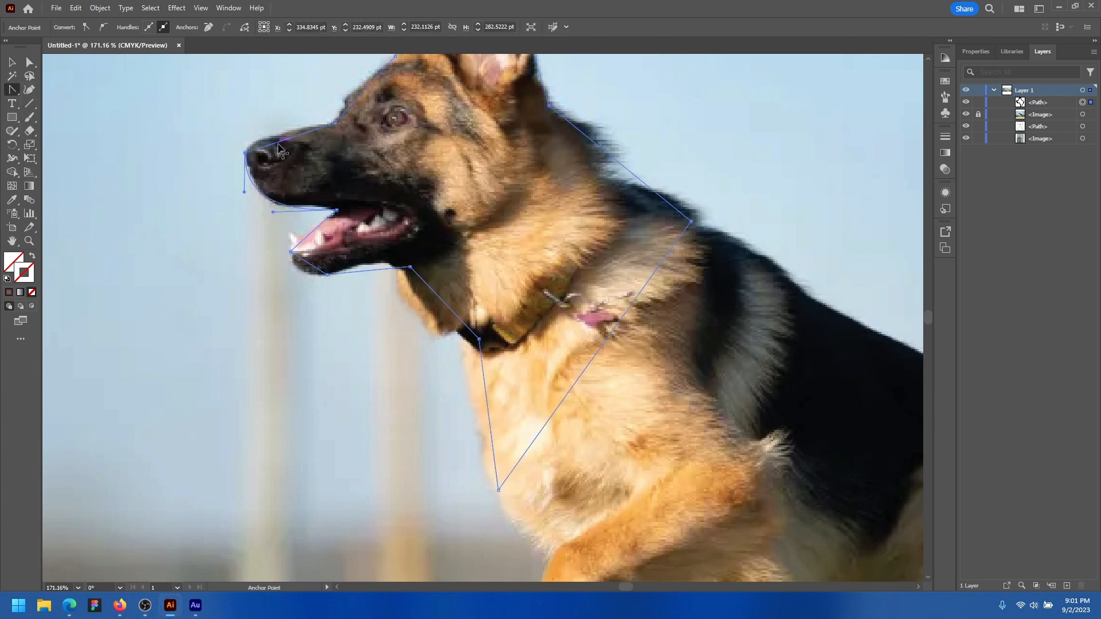
drag(283, 141, 279, 135)
key(space)
drag(396, 139, 389, 231)
drag(363, 171, 352, 171)
key(space)
drag(393, 203, 399, 211)
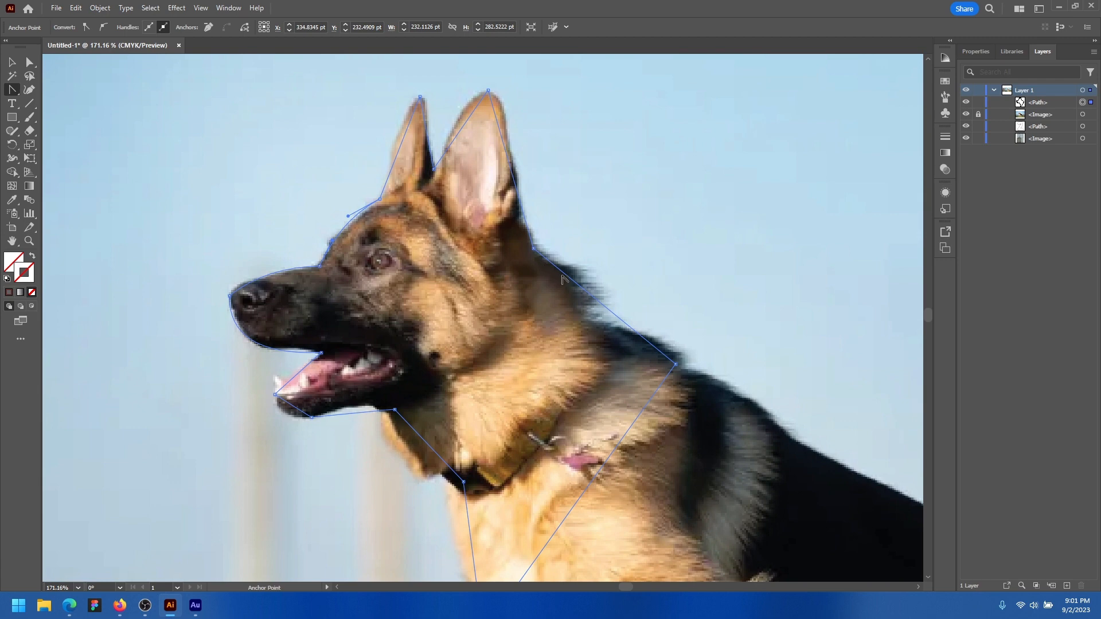
Curve the nape segment, round both ear tips, and bend the lower jaw, throat and chest segments to follow the dog
drag(610, 311, 598, 330)
drag(490, 91, 509, 90)
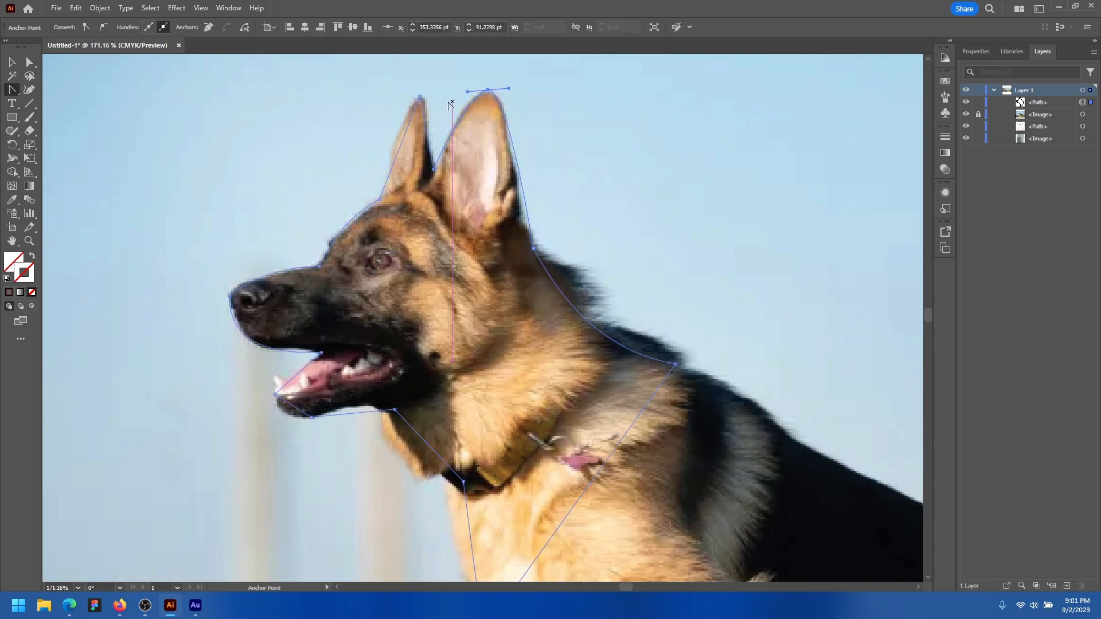
drag(420, 97, 432, 96)
drag(359, 410, 285, 413)
drag(445, 458, 411, 395)
drag(464, 434, 446, 396)
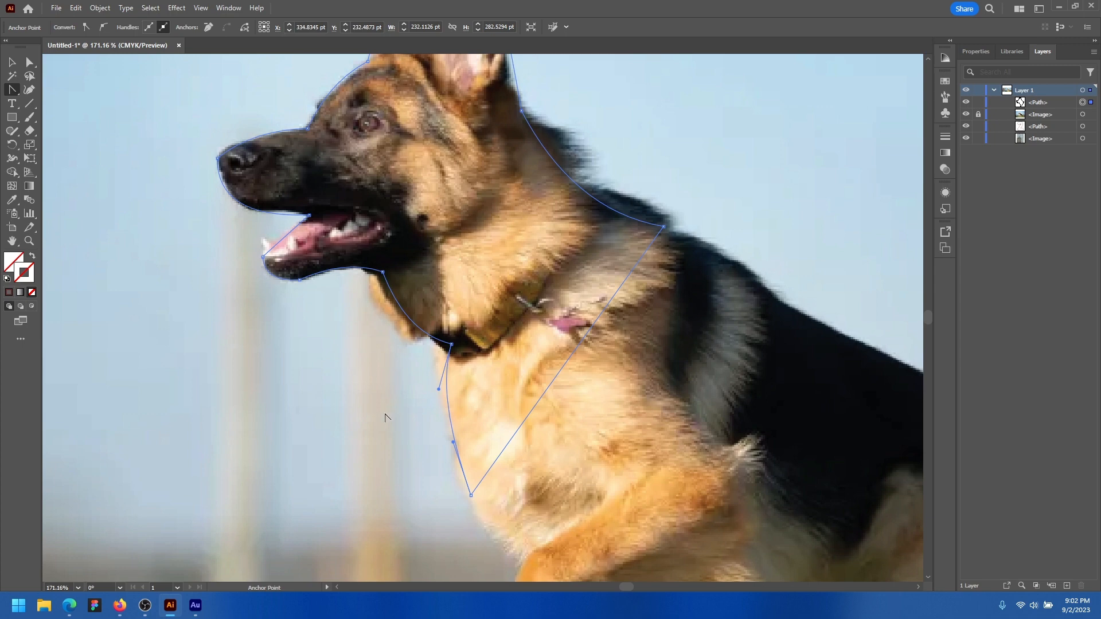
Fill the traced dog head outline with black, without a stroke, and deselect it
key(v)
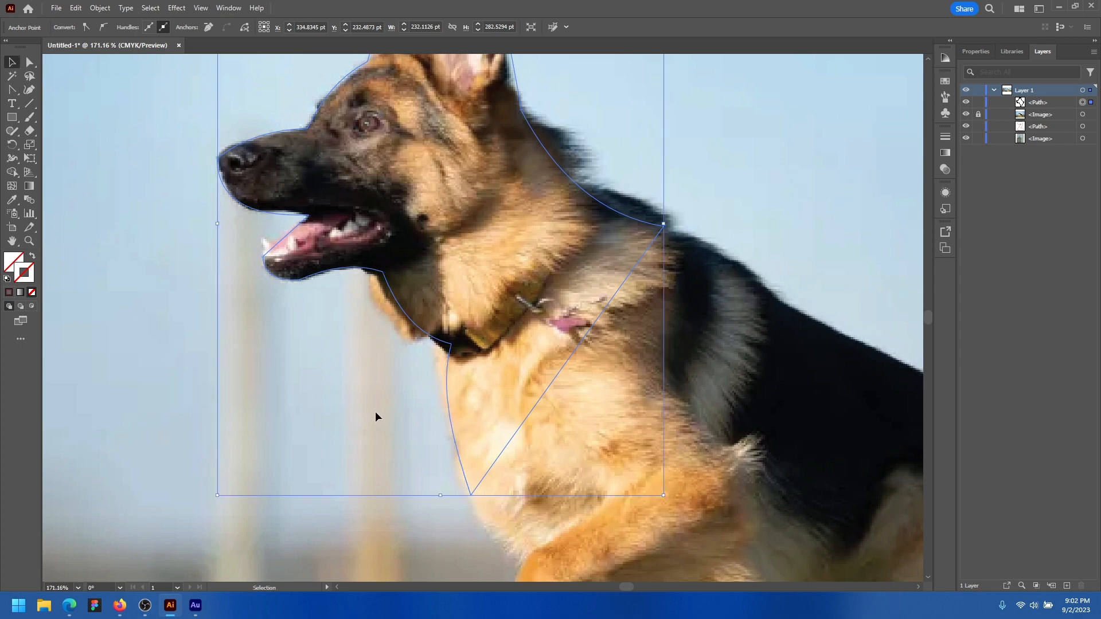
click(355, 387)
scroll(356, 386, down, 3)
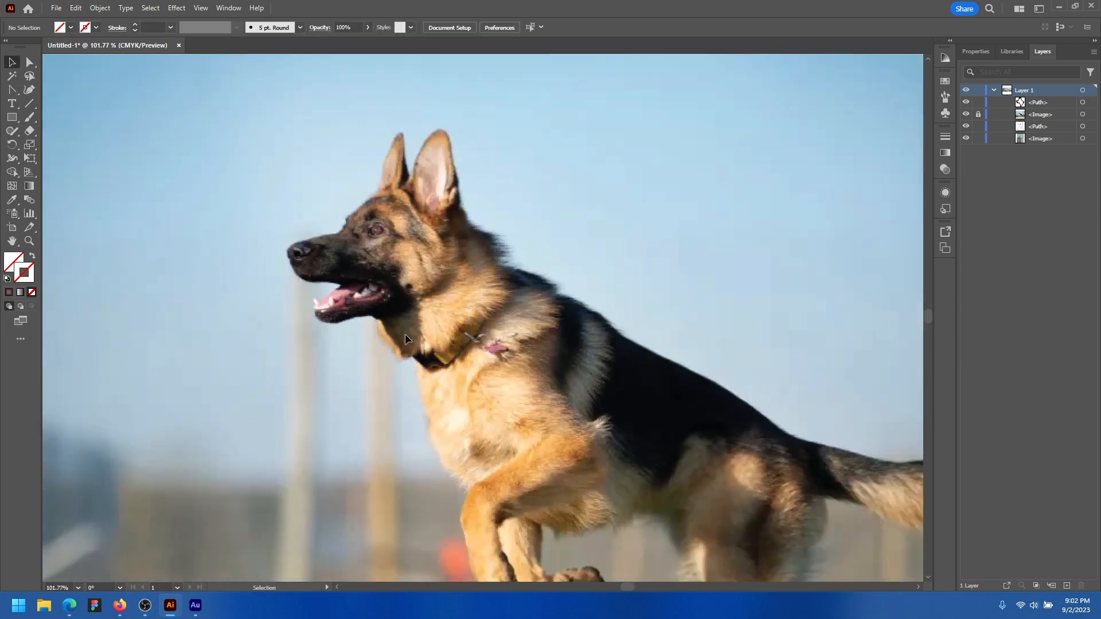
click(393, 344)
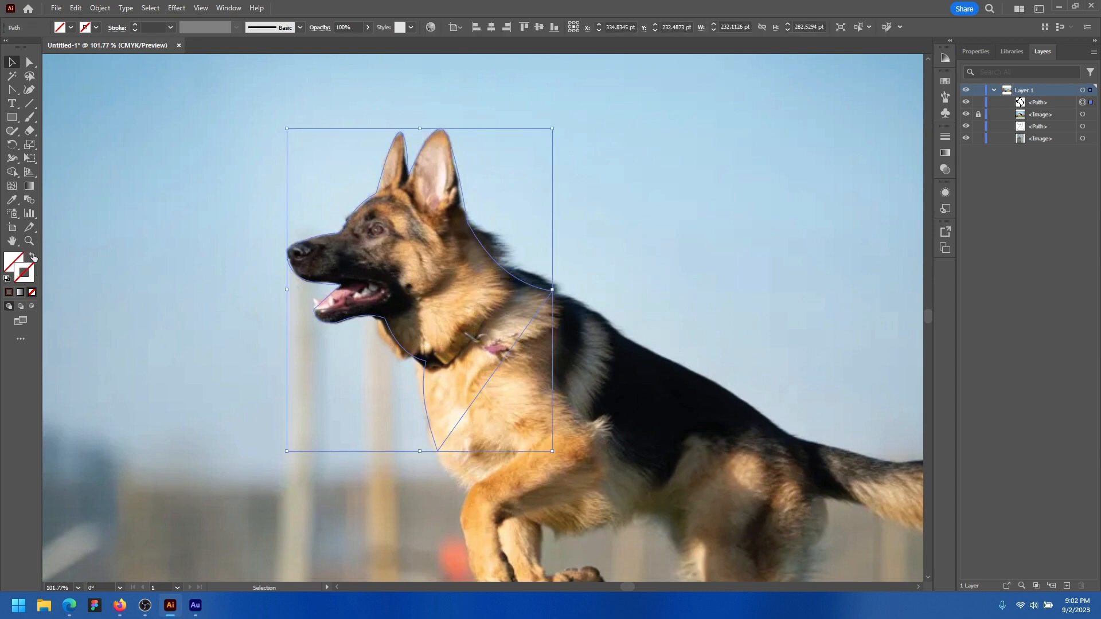
click(21, 261)
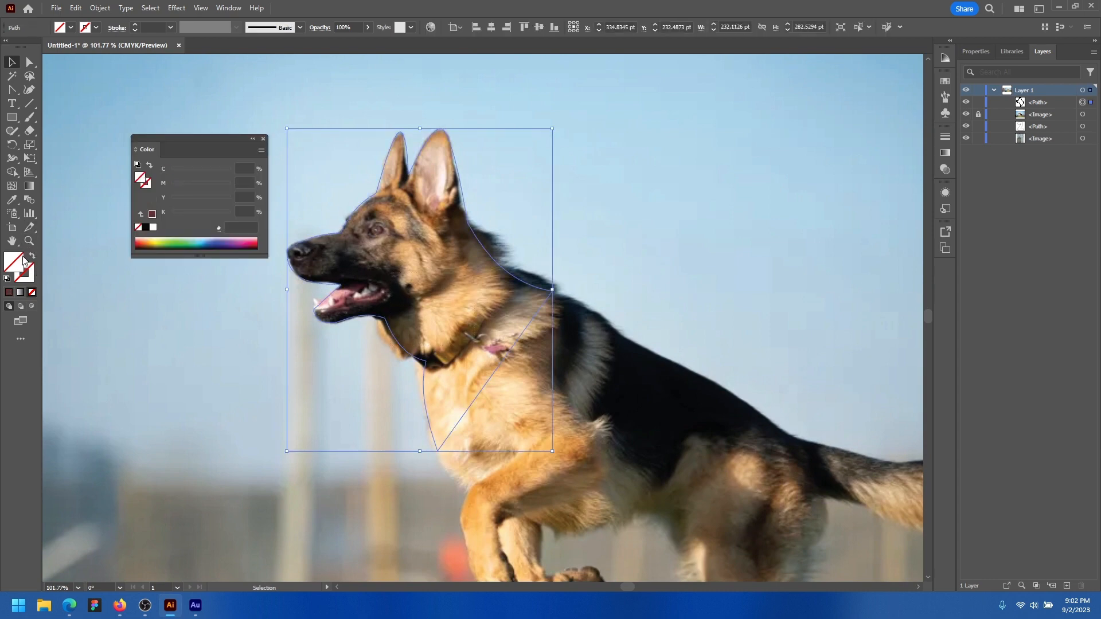
click(71, 29)
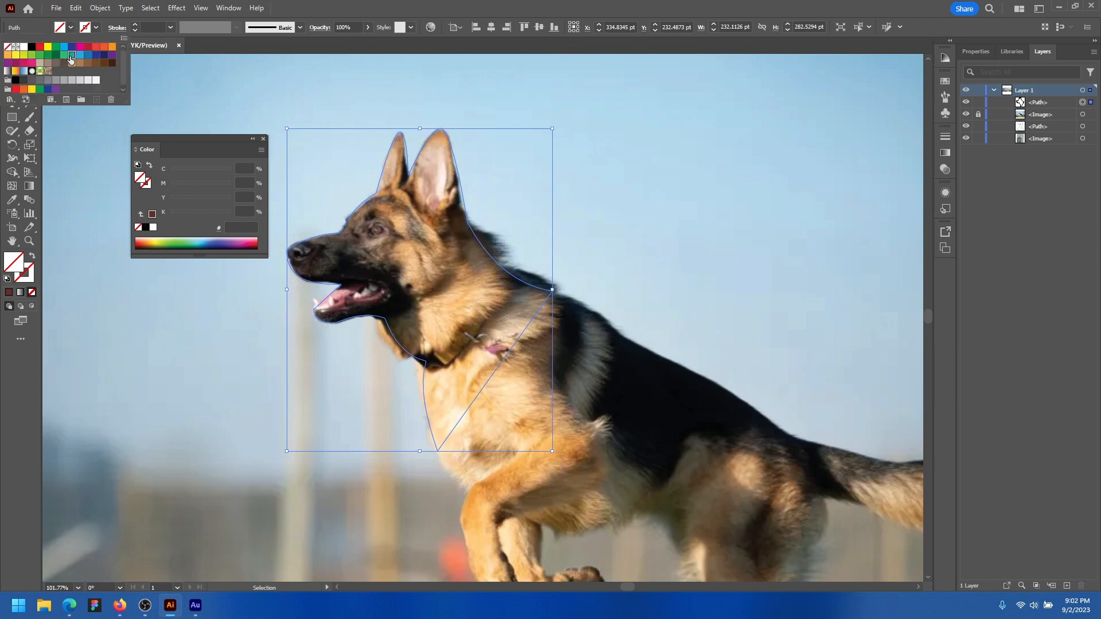
click(72, 55)
click(17, 80)
click(276, 346)
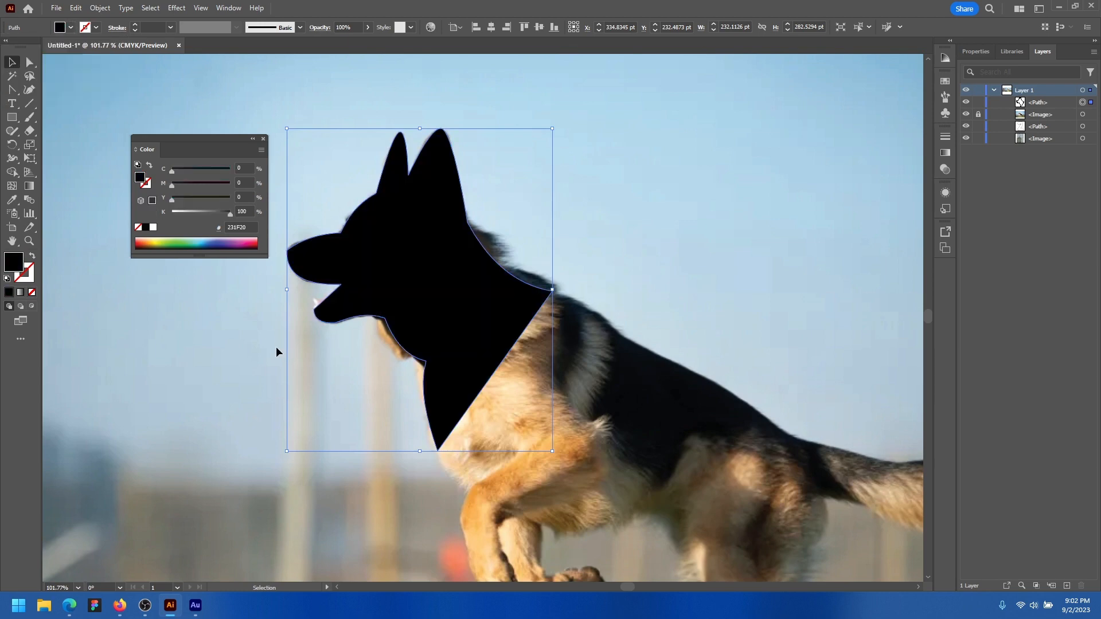
click(277, 346)
Move the black head silhouette off the dog to the empty area left of it in the photo
drag(403, 296, 566, 304)
key(ctrl+z)
drag(483, 292, 501, 366)
drag(501, 370, 331, 323)
drag(403, 333, 369, 332)
click(509, 336)
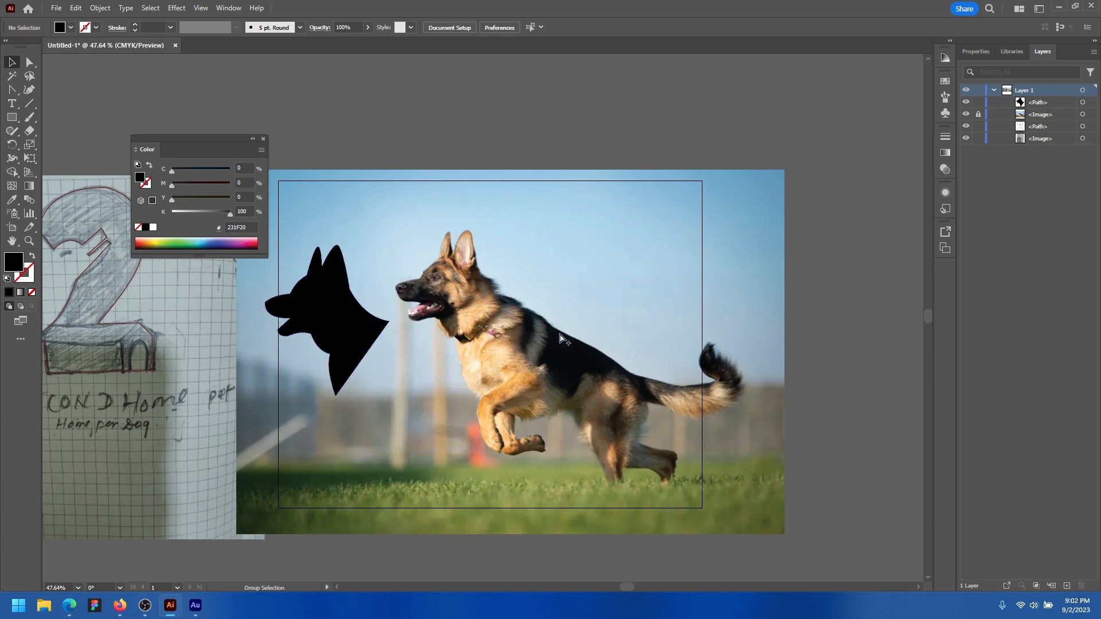
Unlock and hide the dog photo, and move the head silhouette about 66 pt right and 88 pt up onto the artboard
key(ctrl+alt+2)
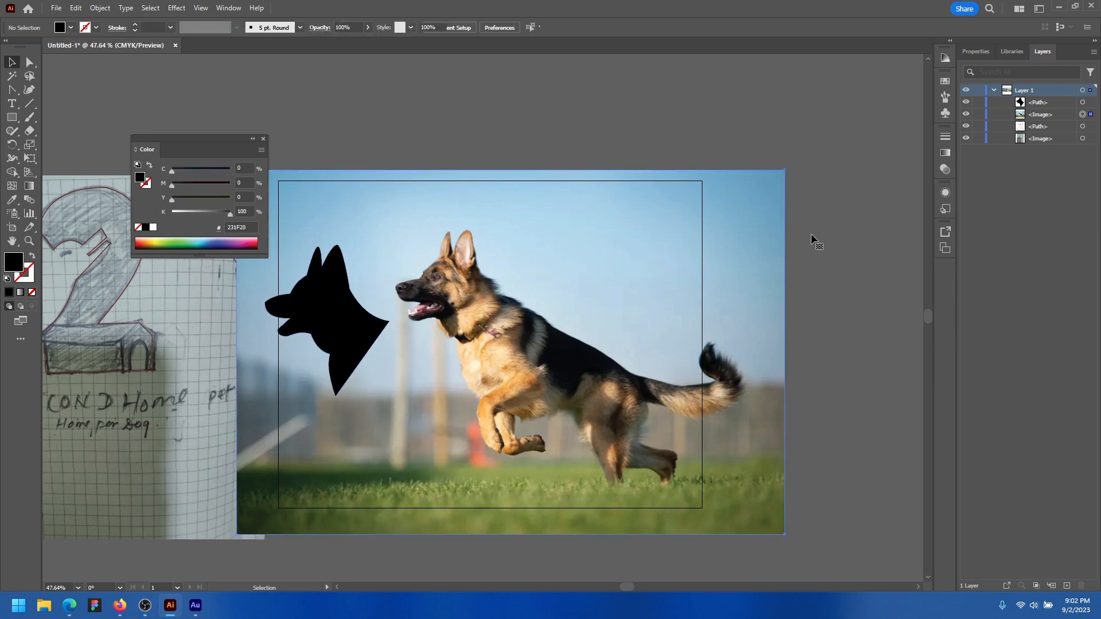
click(966, 115)
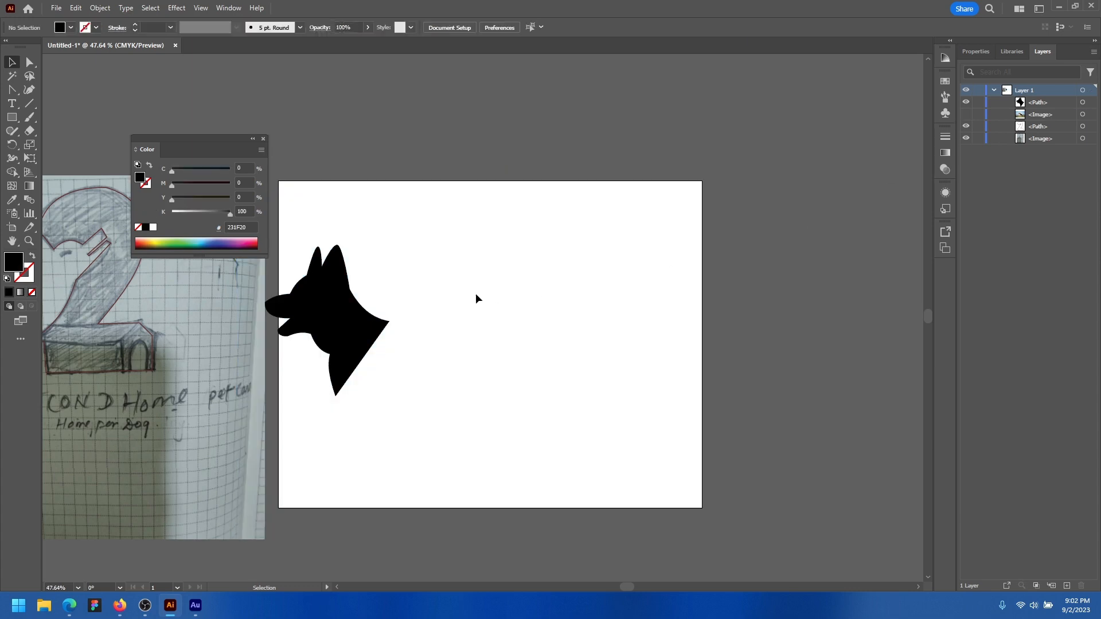
drag(327, 327, 362, 281)
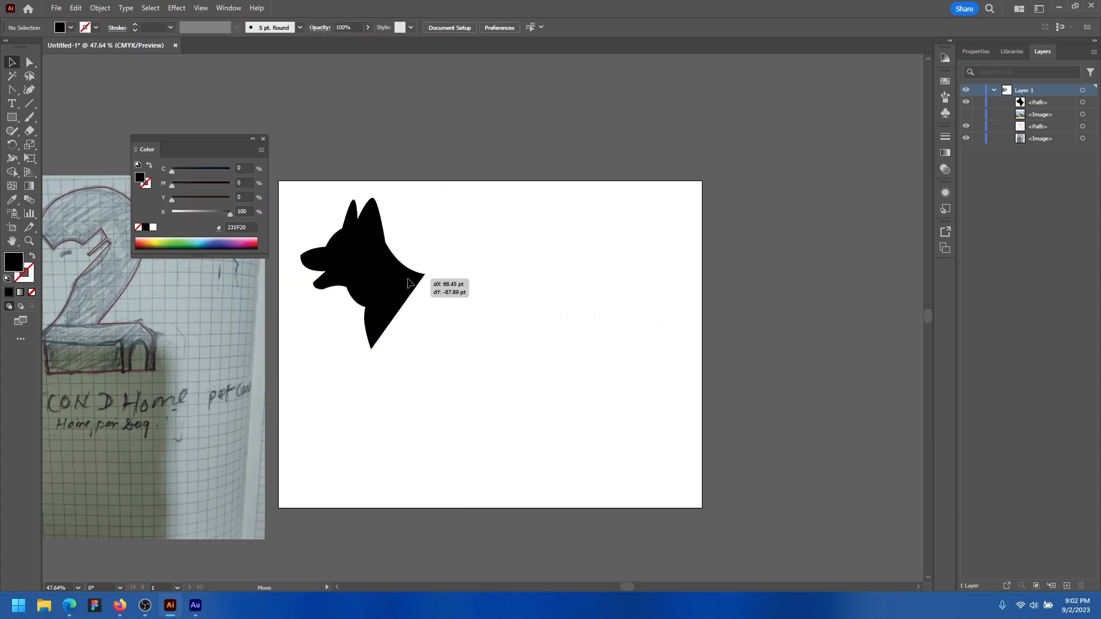
Add a text "2" in Myriad Pro Regular beside the dog head and enlarge it to about 640 pt
click(11, 104)
click(514, 256)
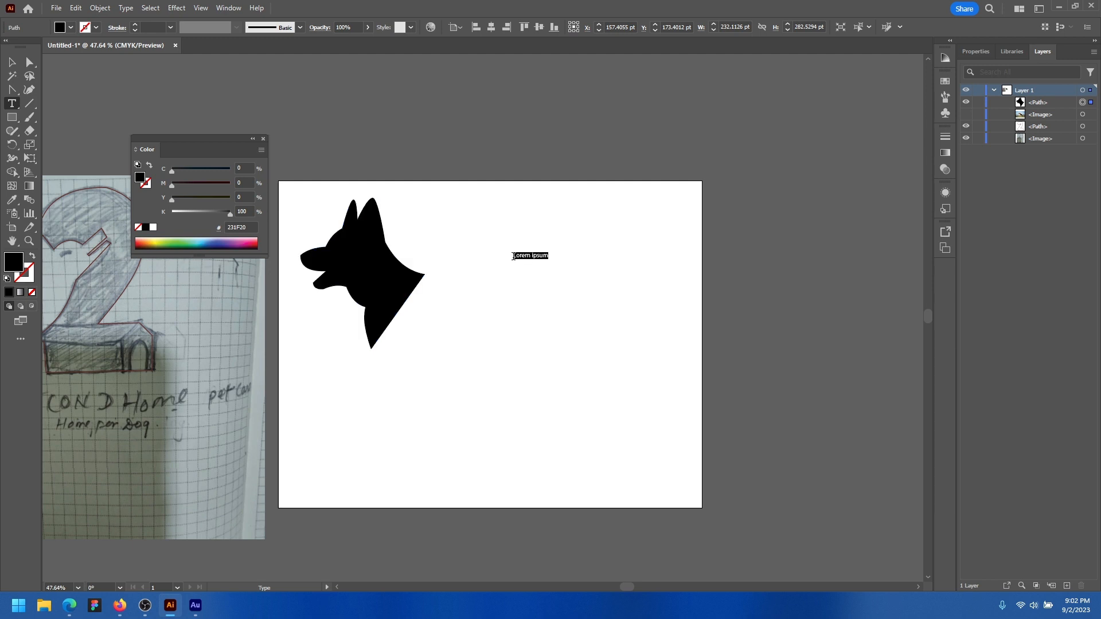
text(2)
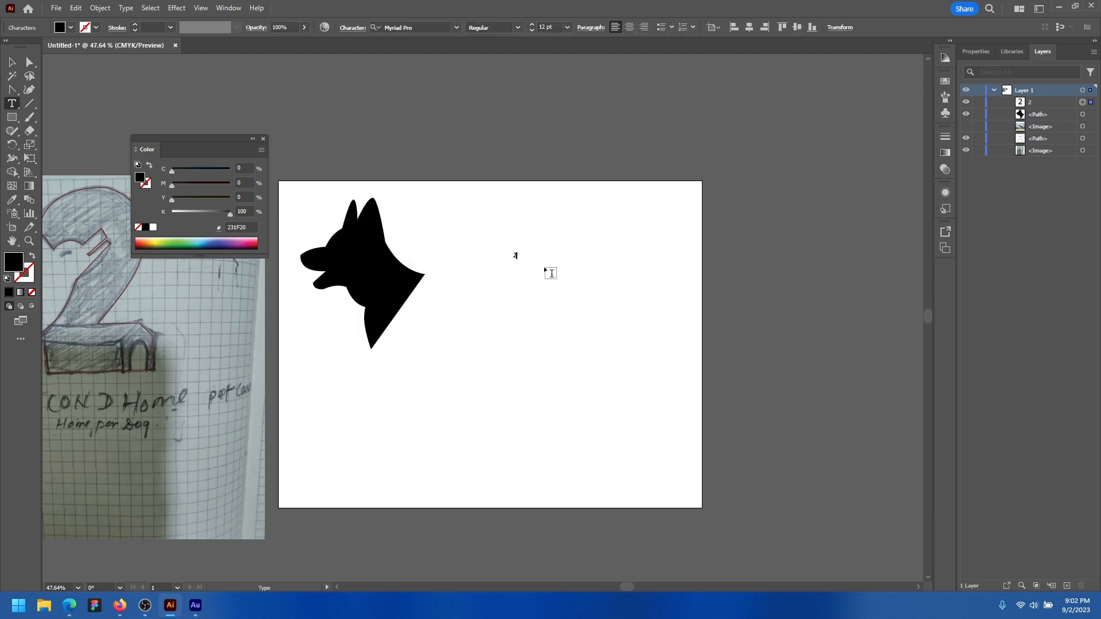
key(Escape)
drag(520, 252, 624, 267)
Convert the large "2" to outlines, move it closer to the dog head and deselect it
right_click(625, 267)
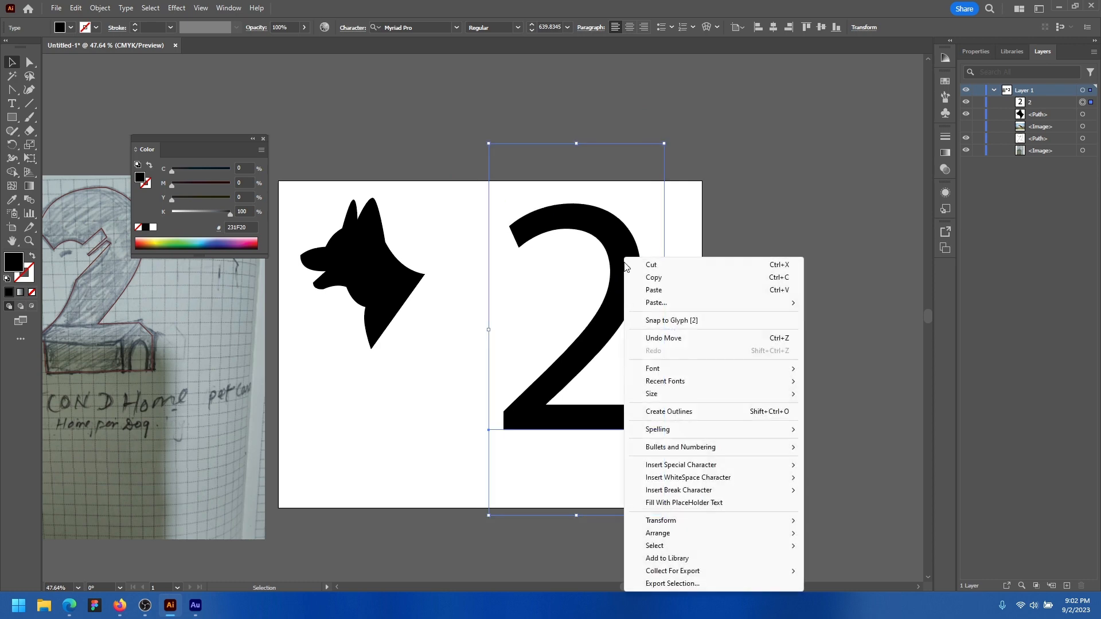
key(Escape)
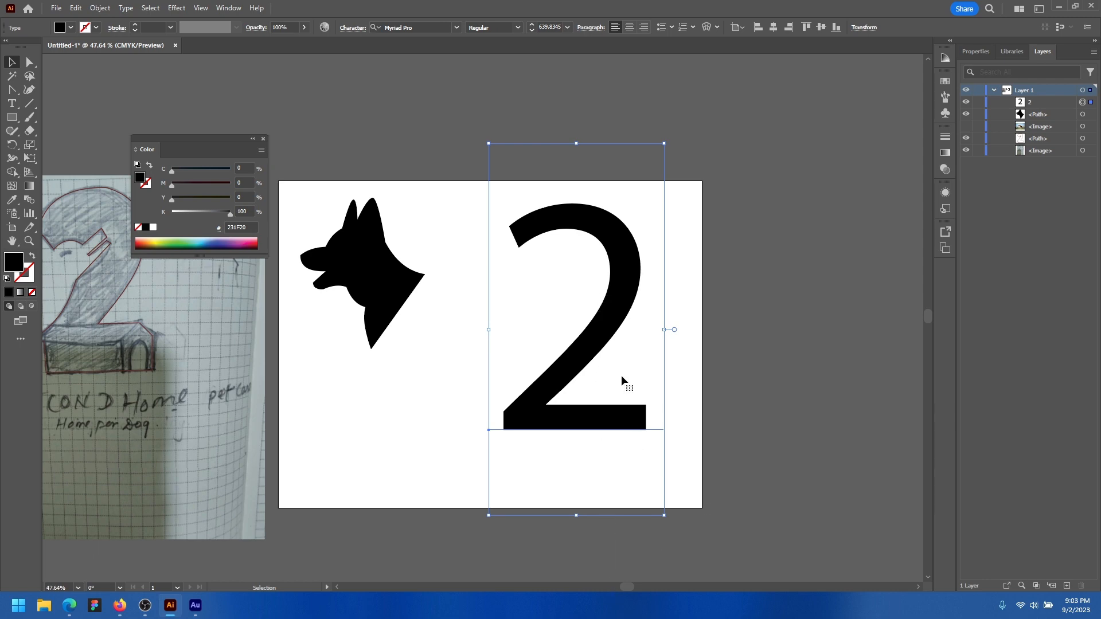
right_click(622, 261)
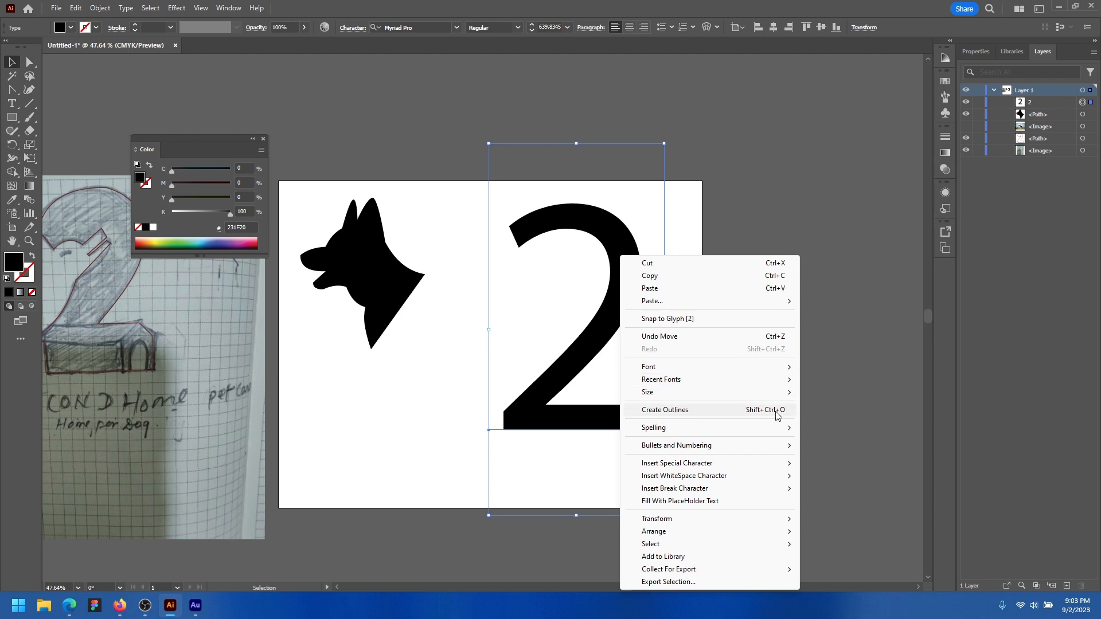
click(642, 409)
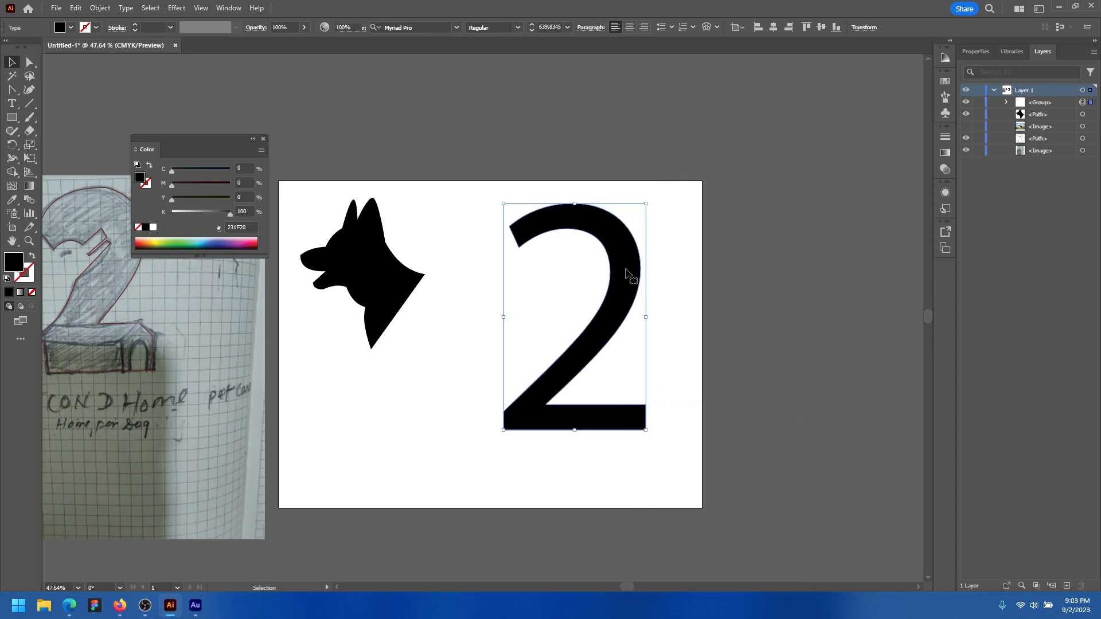
mouse_move(626, 271)
mouse_down()
mouse_move(634, 256)
mouse_move(629, 287)
mouse_move(635, 264)
mouse_up()
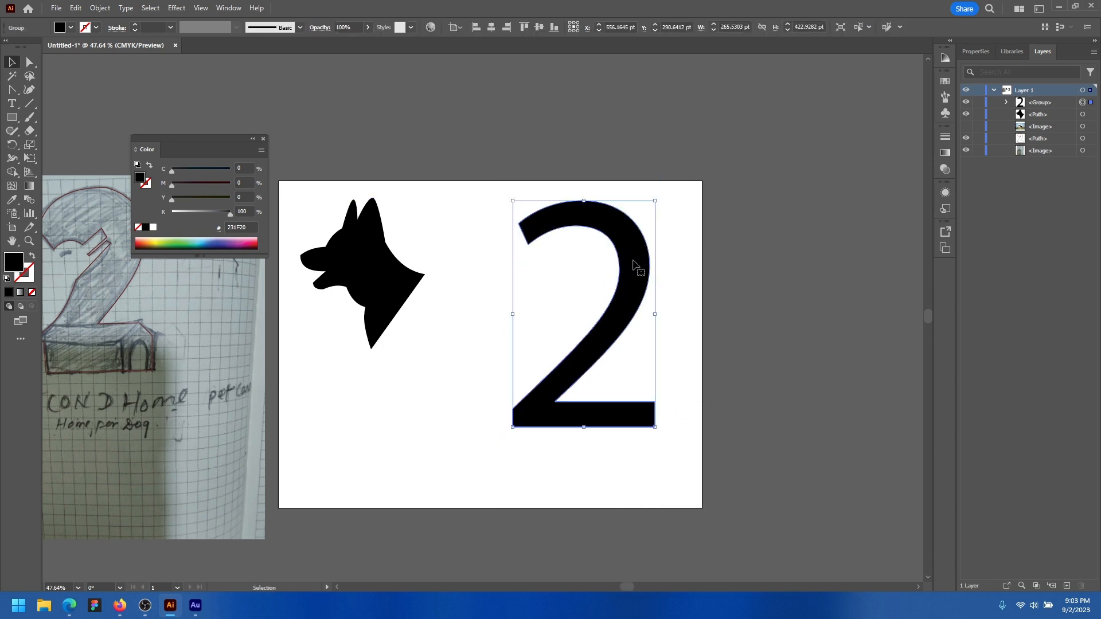
drag(620, 305, 546, 320)
click(578, 317)
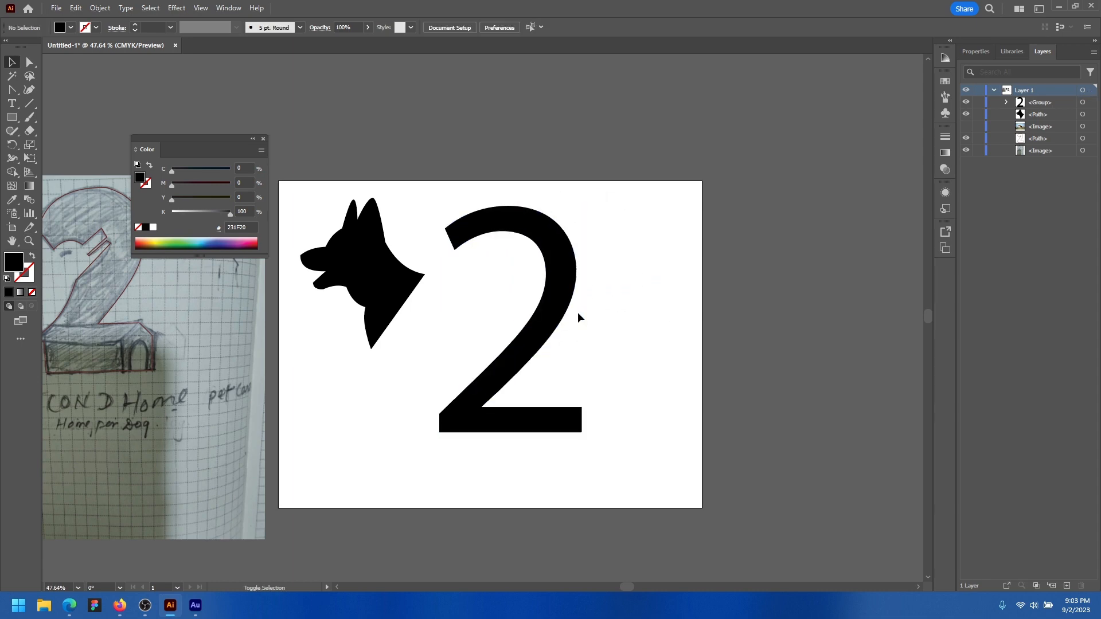
Undo the last edits to the large "2" back to before its conversion to outlines, restoring it as editable text
key(ctrl+z)
key(ctrl+z)
key(ctrl+z)
key(ctrl+z)
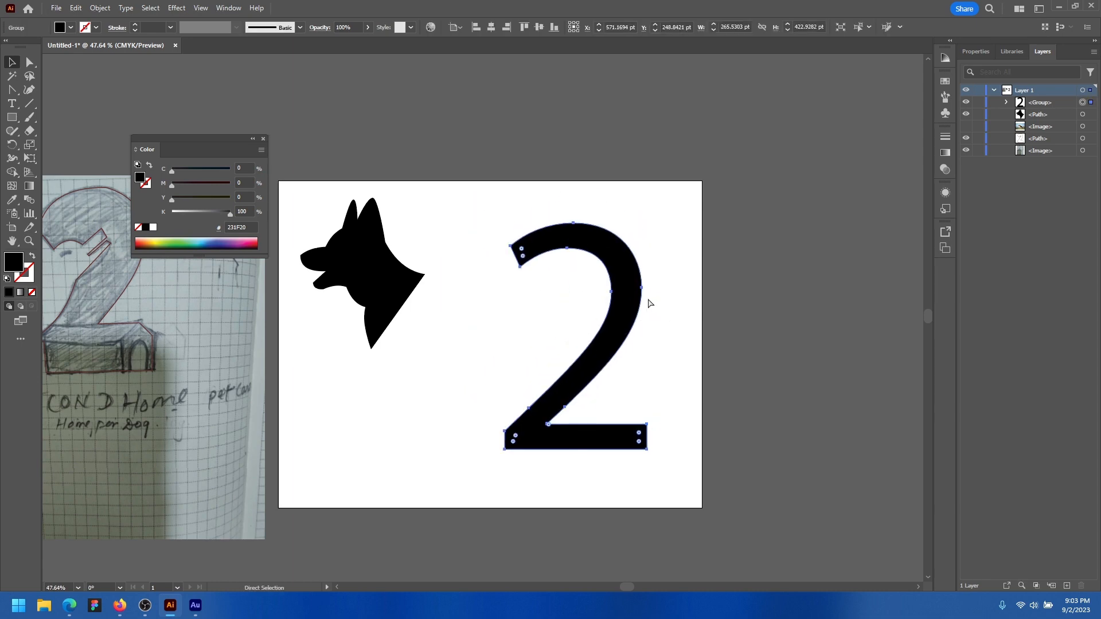
key(ctrl+z)
key(ctrl+z)
key(ctrl+z)
key(ctrl+z)
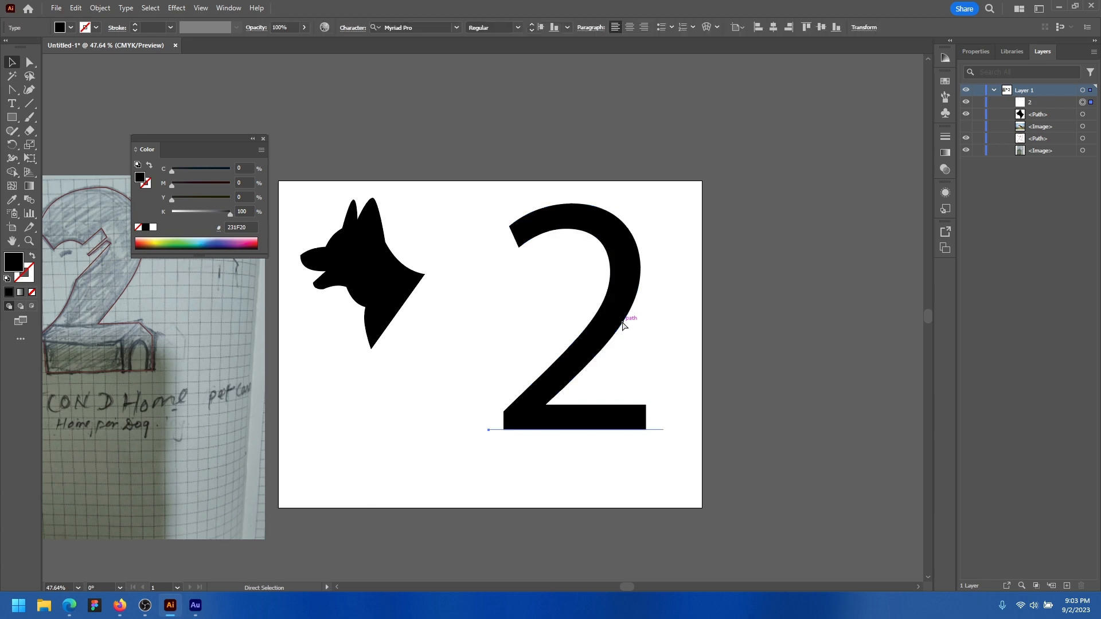
Duplicate the text "2" to the right of the artboard and shift both twos closer to the dog head
click(623, 325)
drag(606, 313, 836, 309)
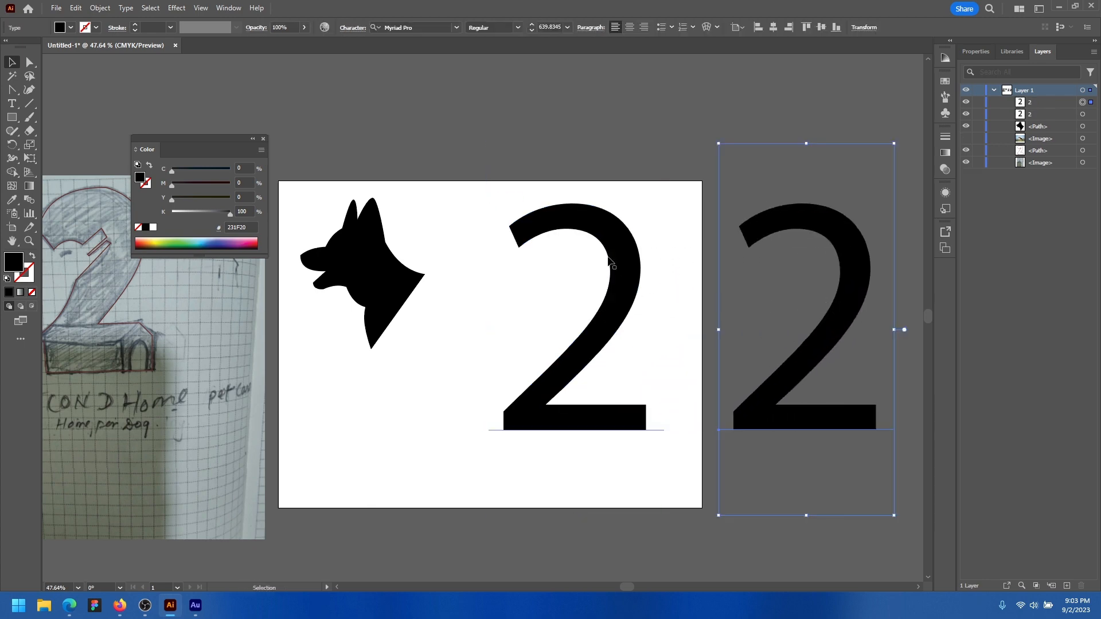
drag(632, 270, 591, 270)
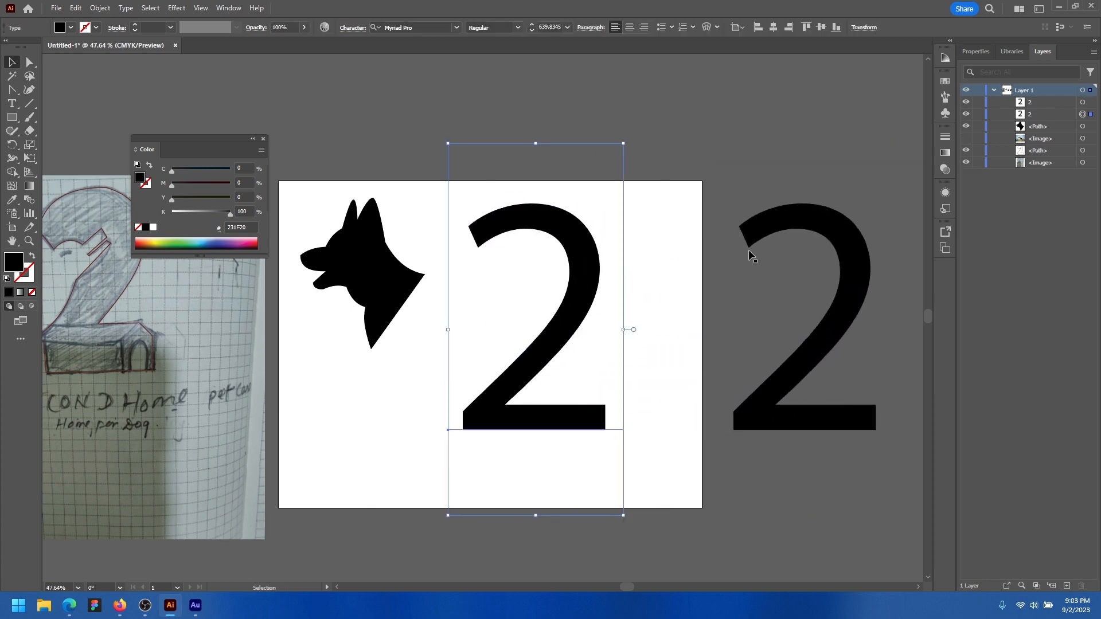
shift+click(867, 262)
drag(860, 287, 839, 287)
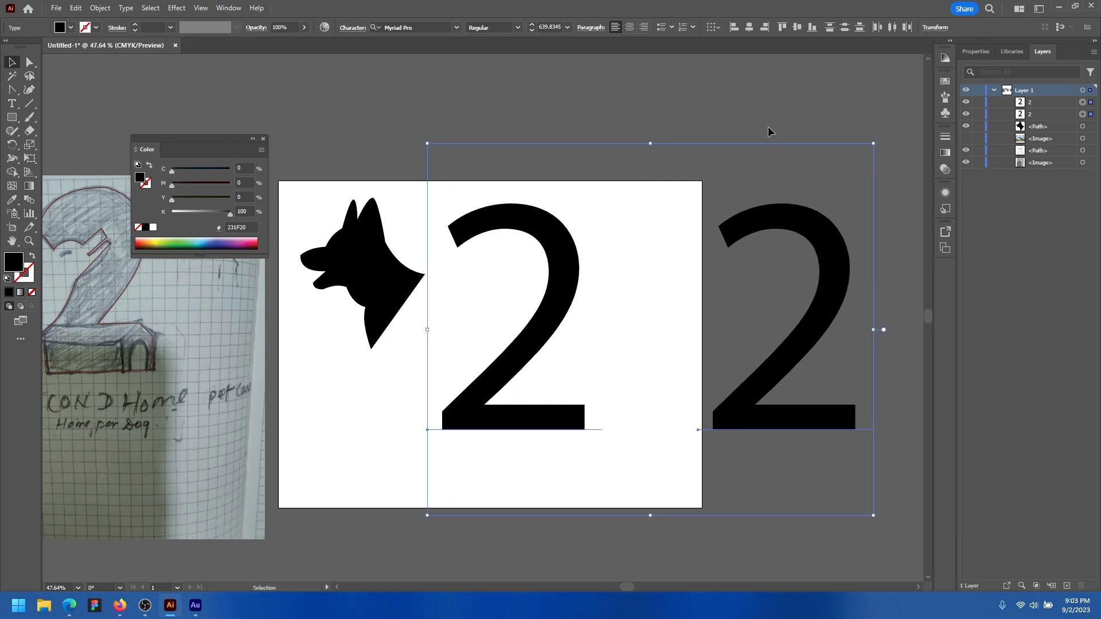
Convert only the text "2" on the artboard to outlines
click(768, 127)
click(536, 250)
shift+click(829, 218)
click(621, 191)
click(563, 254)
right_click(562, 253)
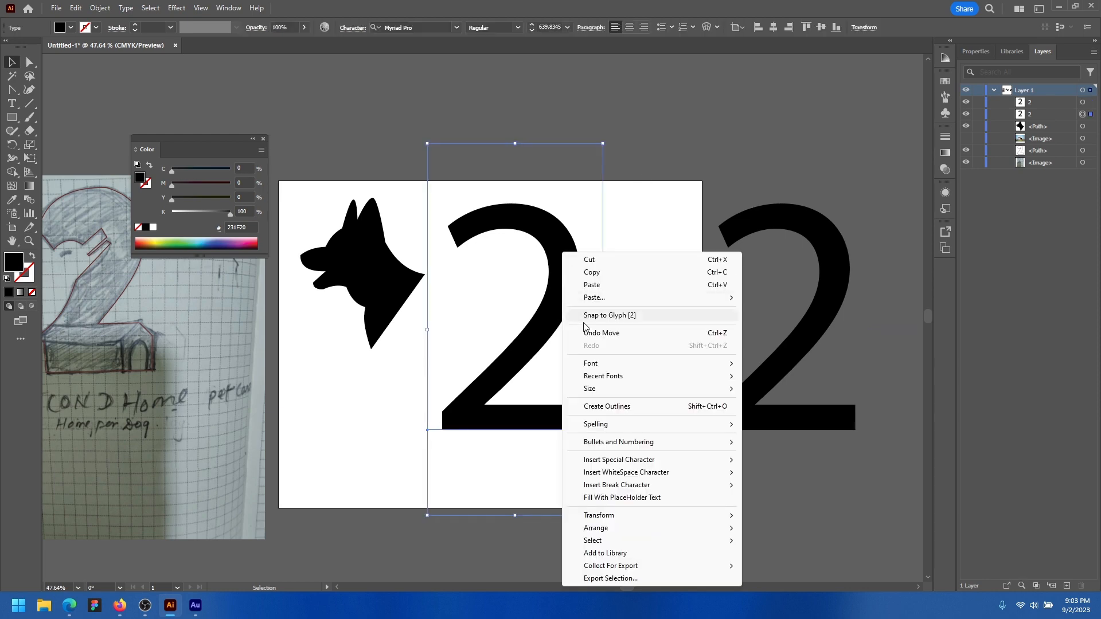
click(607, 406)
Change the text of the copy beside the artboard to "3"
click(791, 229)
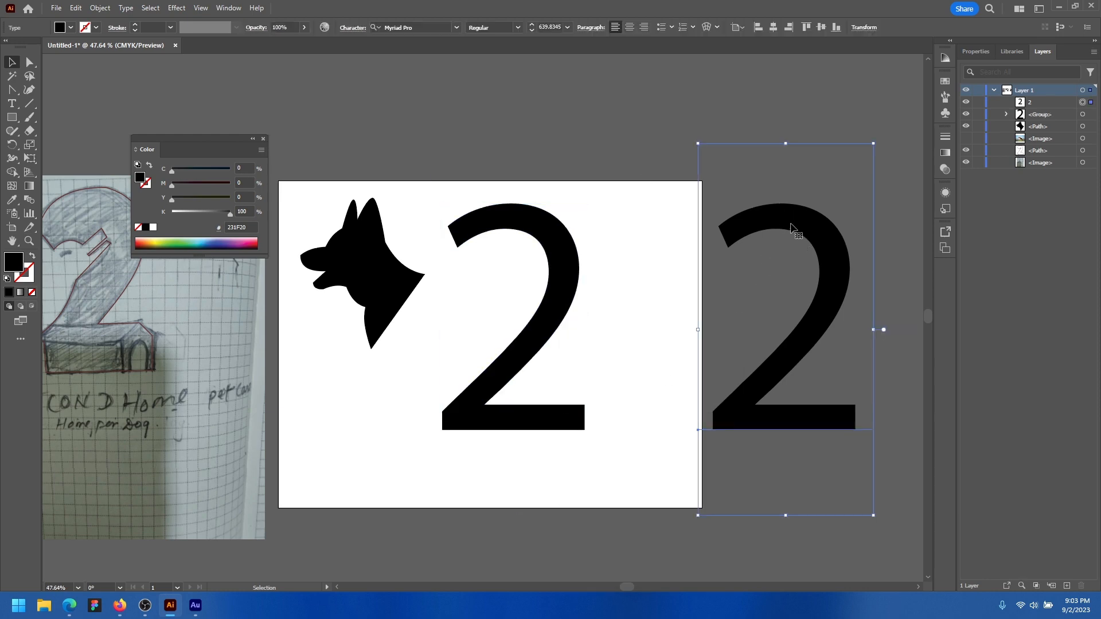
double_click(798, 266)
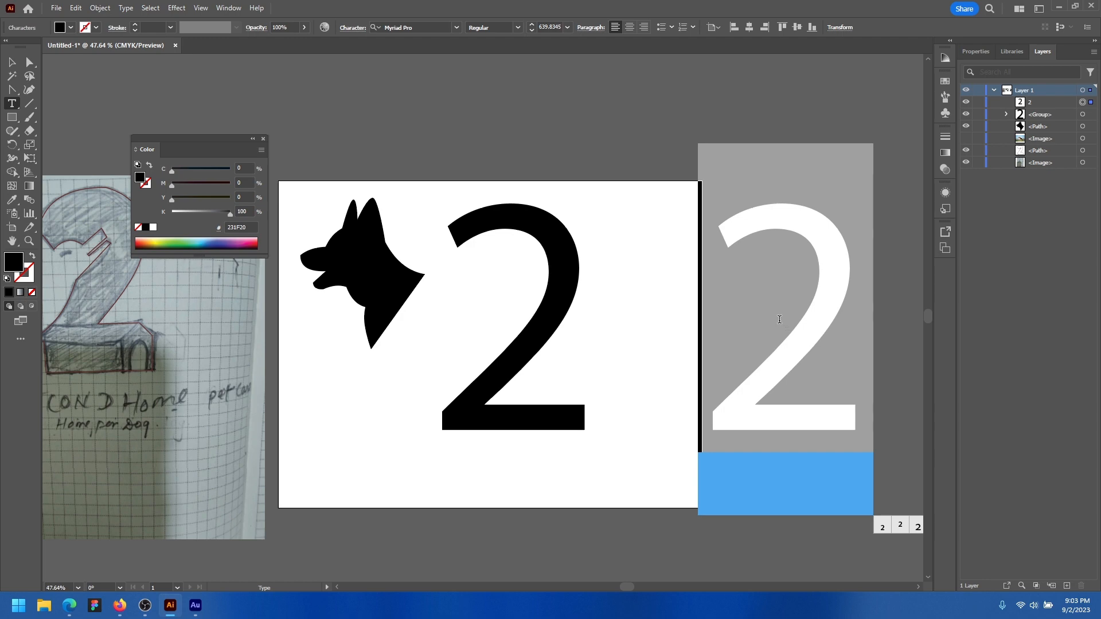
text(3)
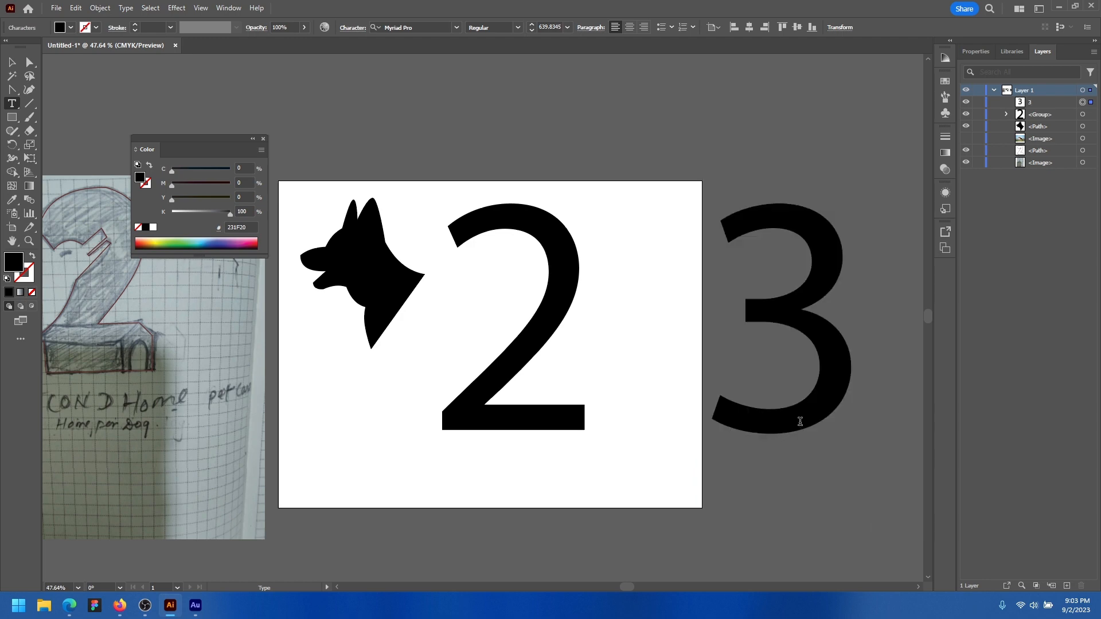
key(Escape)
Move the outlined "2" to about X 484 pt, Y 237 pt and reposition the "3" text beside the artboard
click(566, 283)
drag(565, 283, 602, 281)
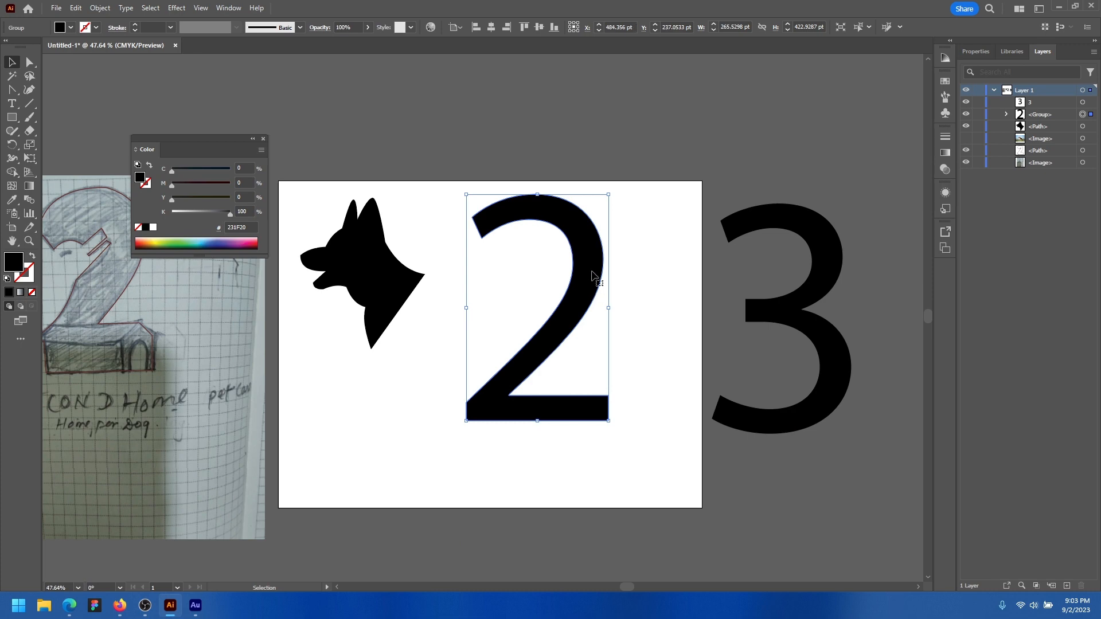
click(800, 223)
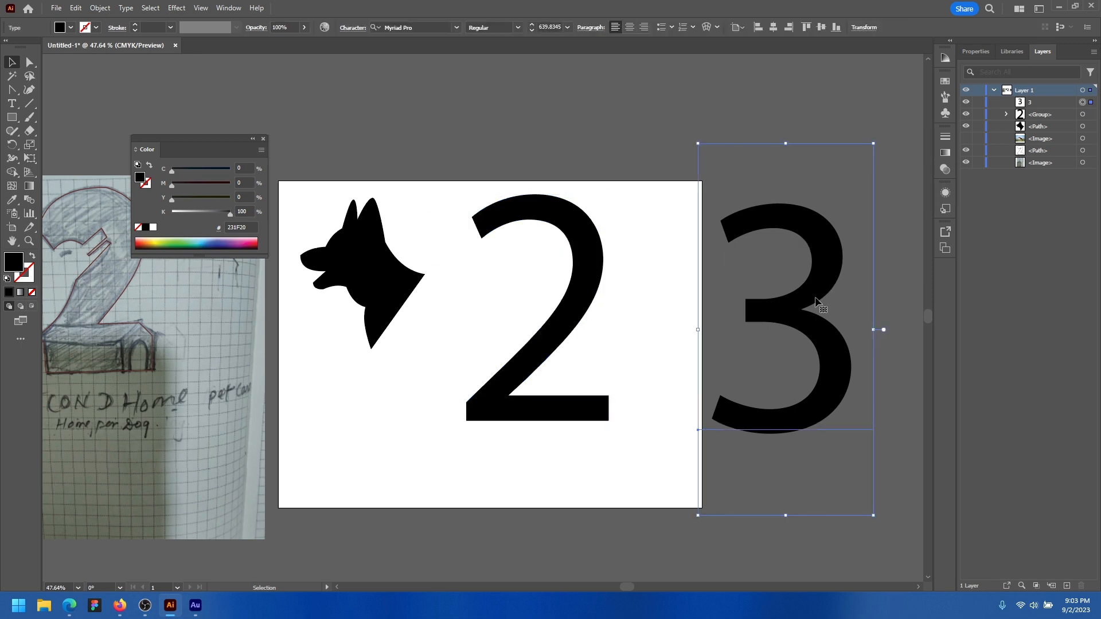
drag(815, 297, 807, 263)
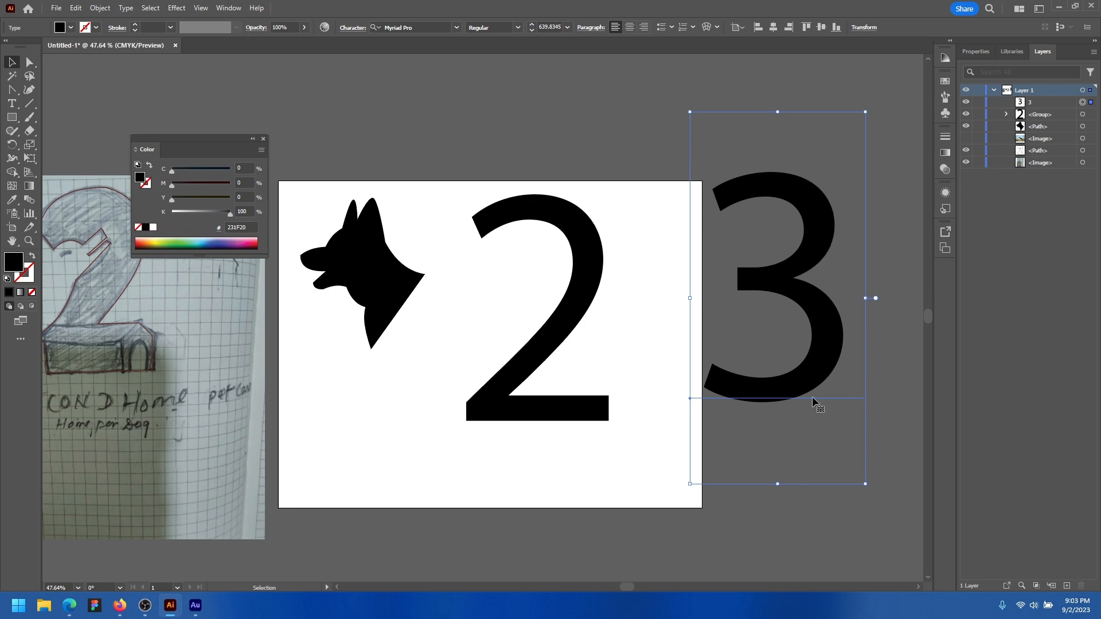
drag(838, 351, 836, 385)
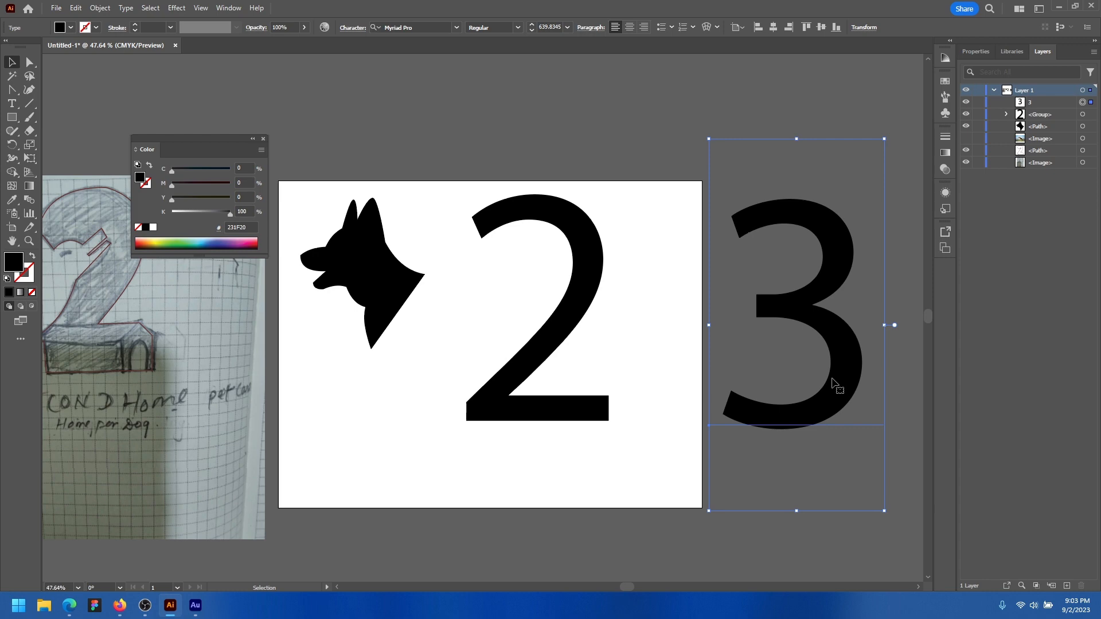
Try replacing the "3" with a long string of random letters, undo the replacement and deselect the text
double_click(838, 370)
text(dffg)
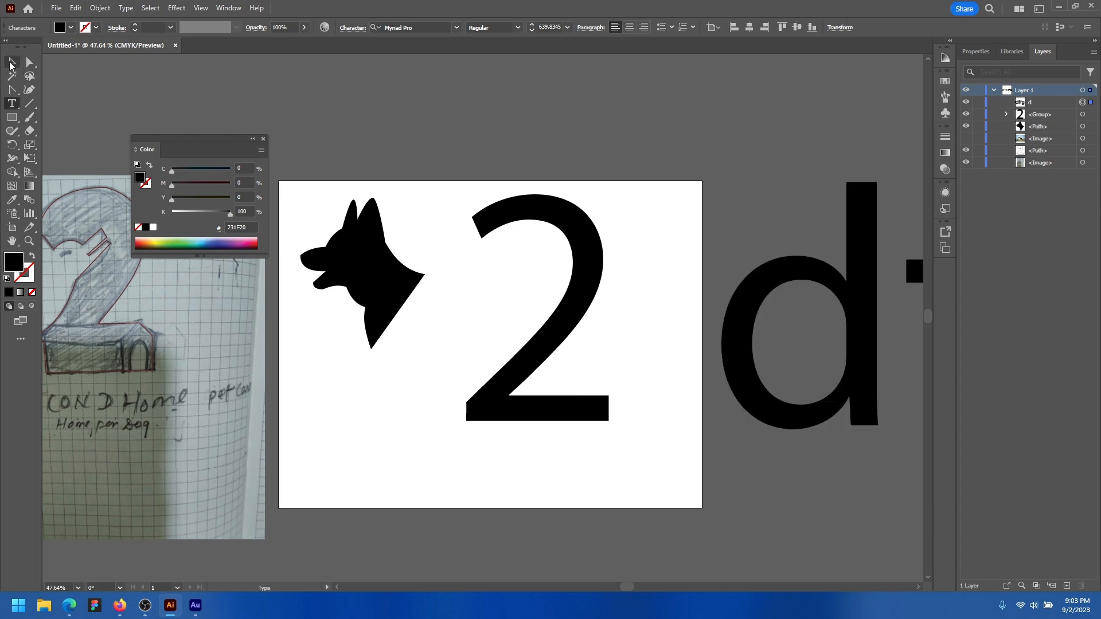
click(12, 62)
drag(629, 238, 476, 250)
drag(625, 286, 246, 300)
drag(626, 302, 415, 304)
drag(489, 352, 634, 366)
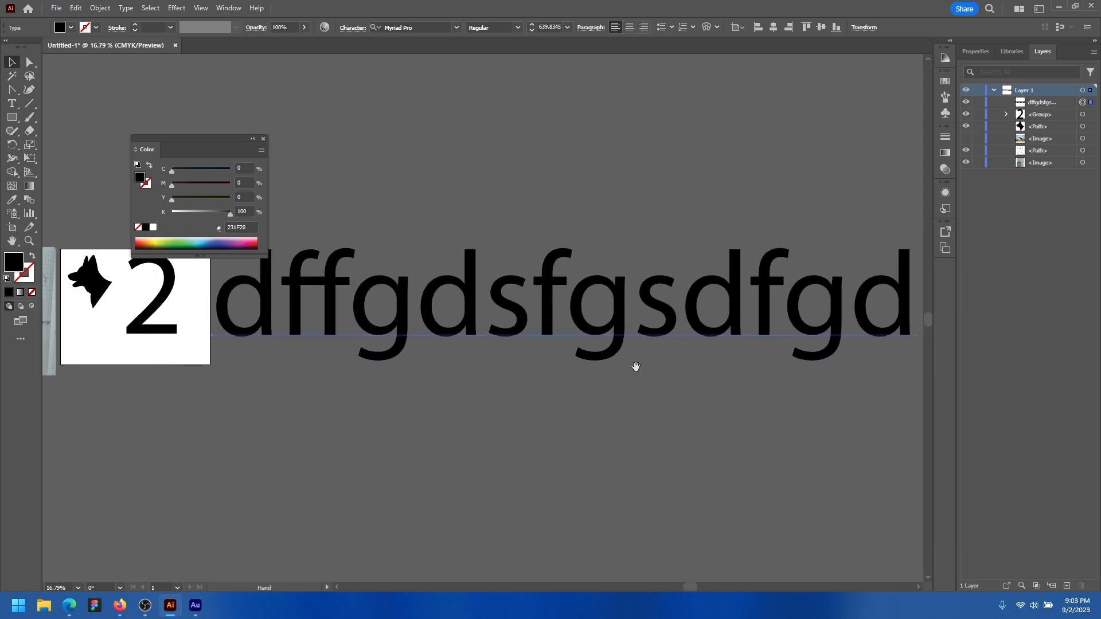
drag(487, 324, 632, 323)
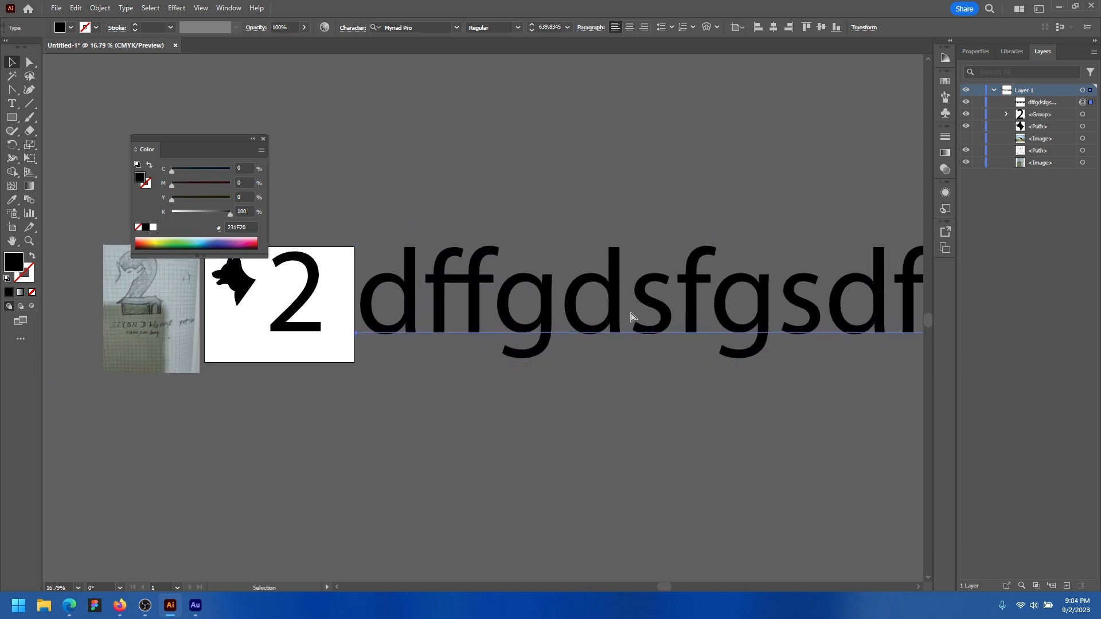
key(ctrl+z)
click(348, 373)
Reshape the outlined "2" by pulling its inner top anchor down and its tip's lower corner out to the dog's neck
drag(301, 325, 648, 276)
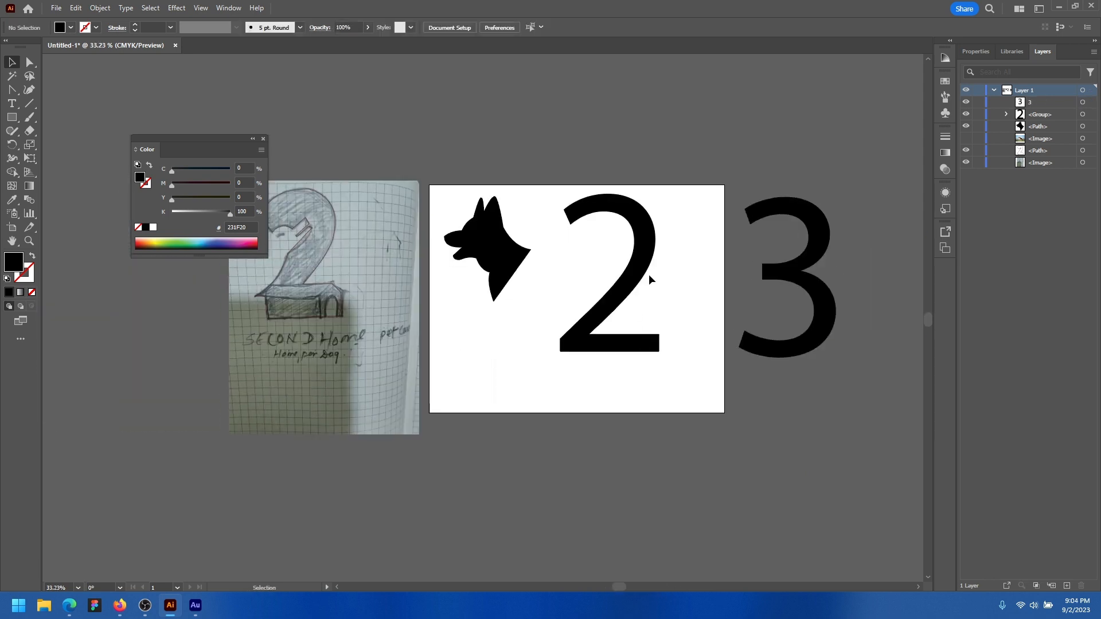
click(570, 246)
scroll(596, 236, up, 3)
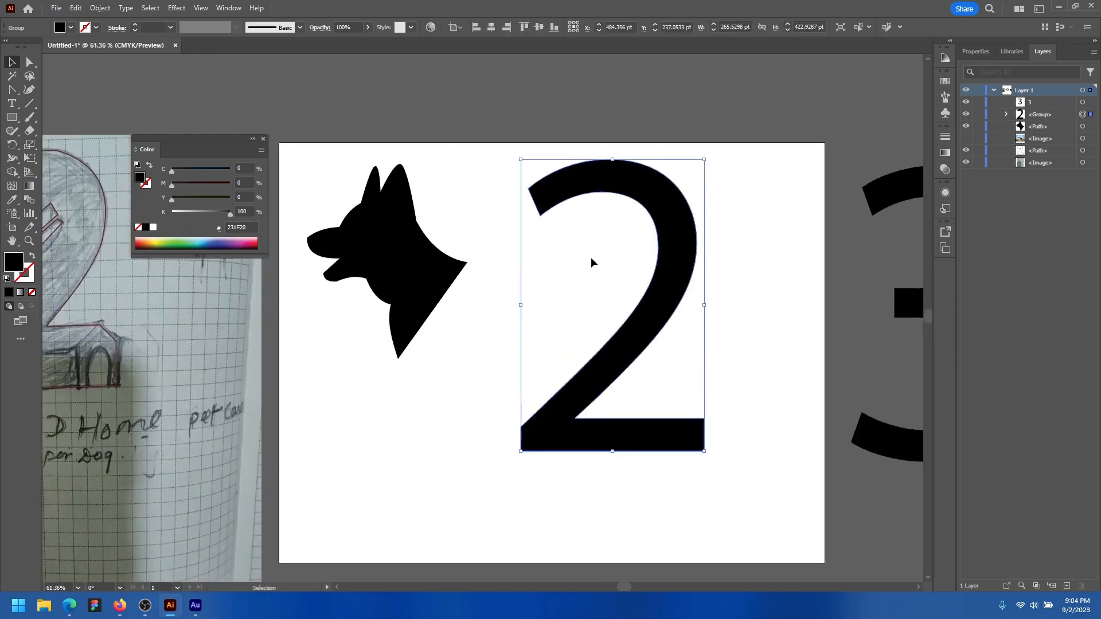
key(a)
click(545, 216)
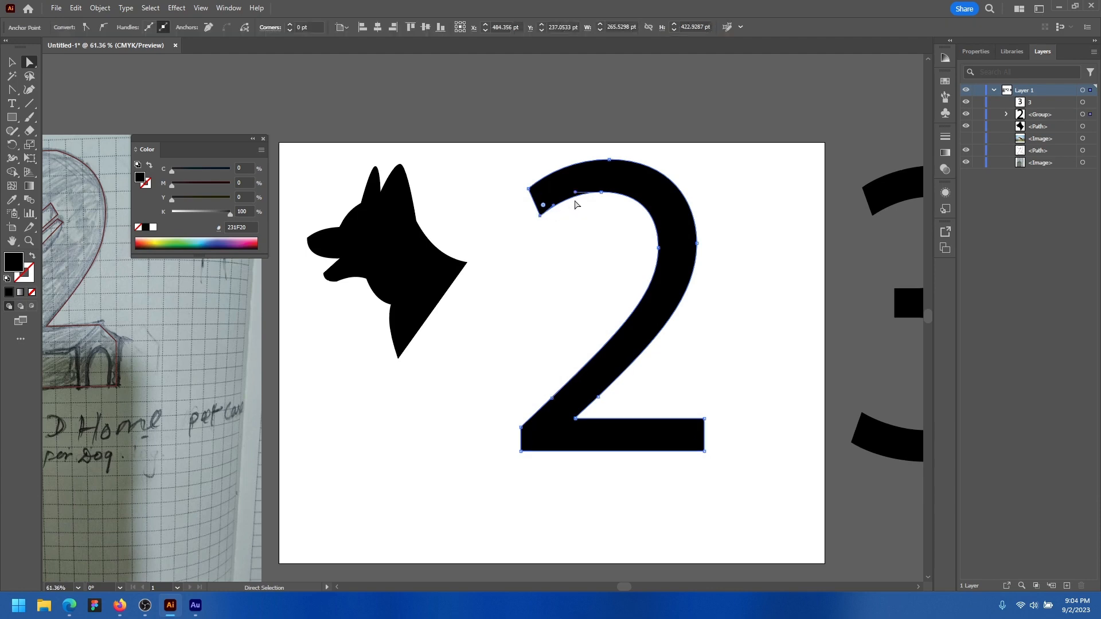
click(601, 192)
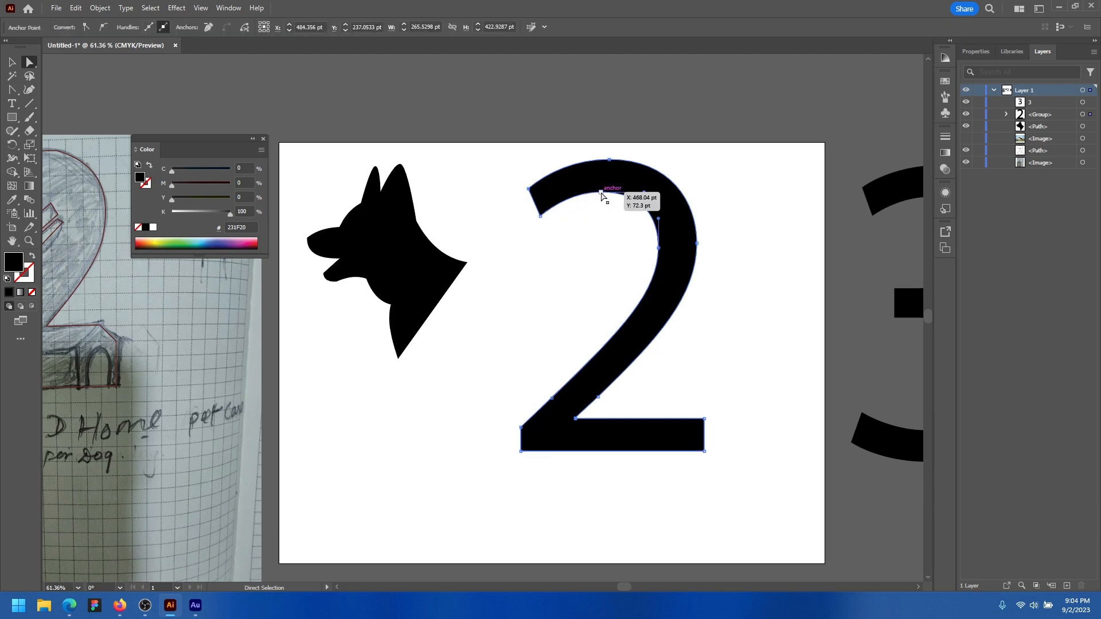
drag(601, 192, 594, 292)
drag(540, 216, 585, 265)
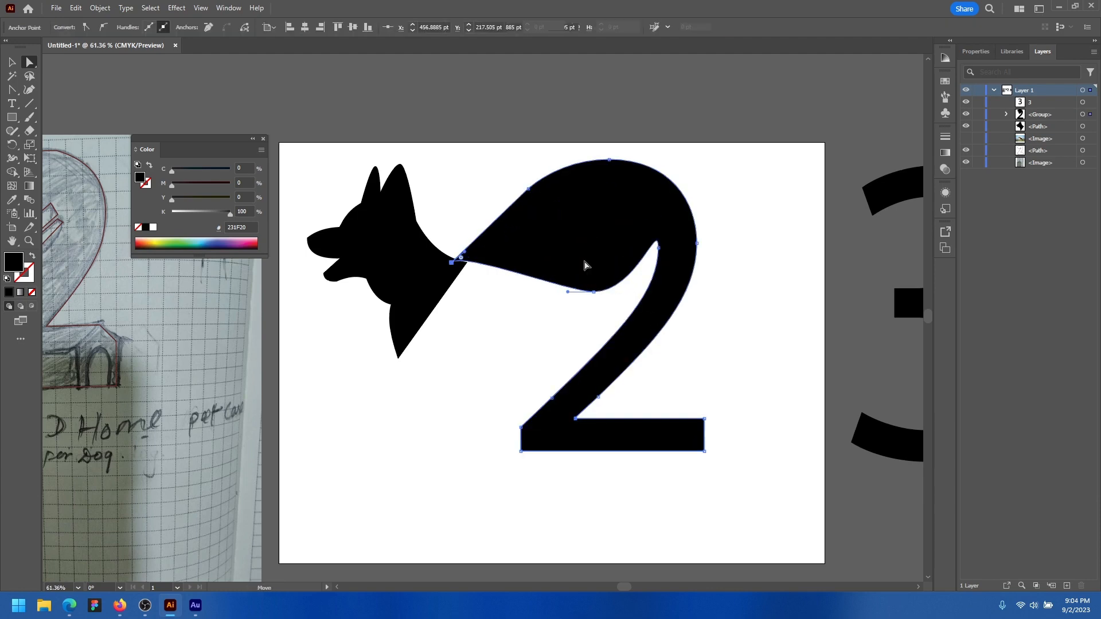
Try pulling the inner right anchor of the "2" out under the dog head and moving the shape, and undo these changes
click(658, 246)
drag(659, 249, 354, 343)
key(v)
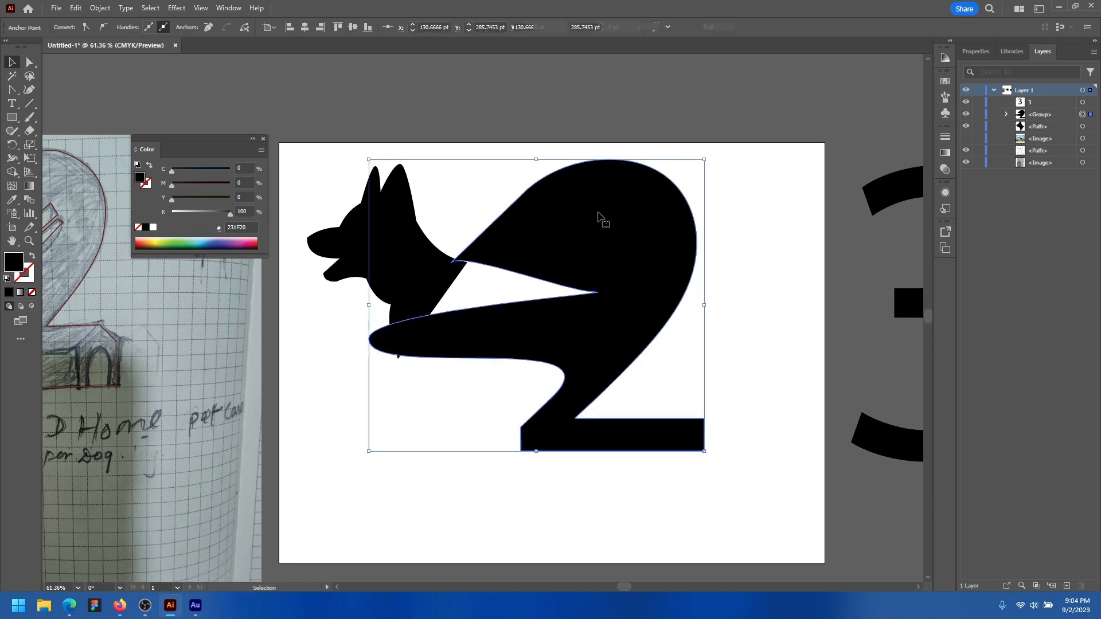
drag(600, 218, 660, 264)
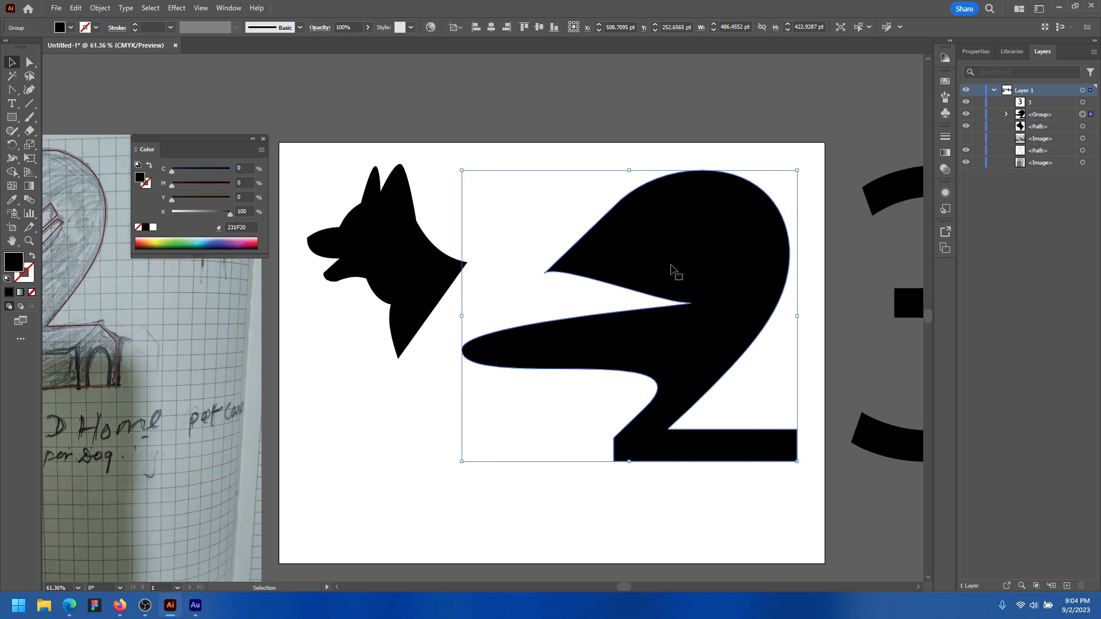
drag(673, 270, 717, 292)
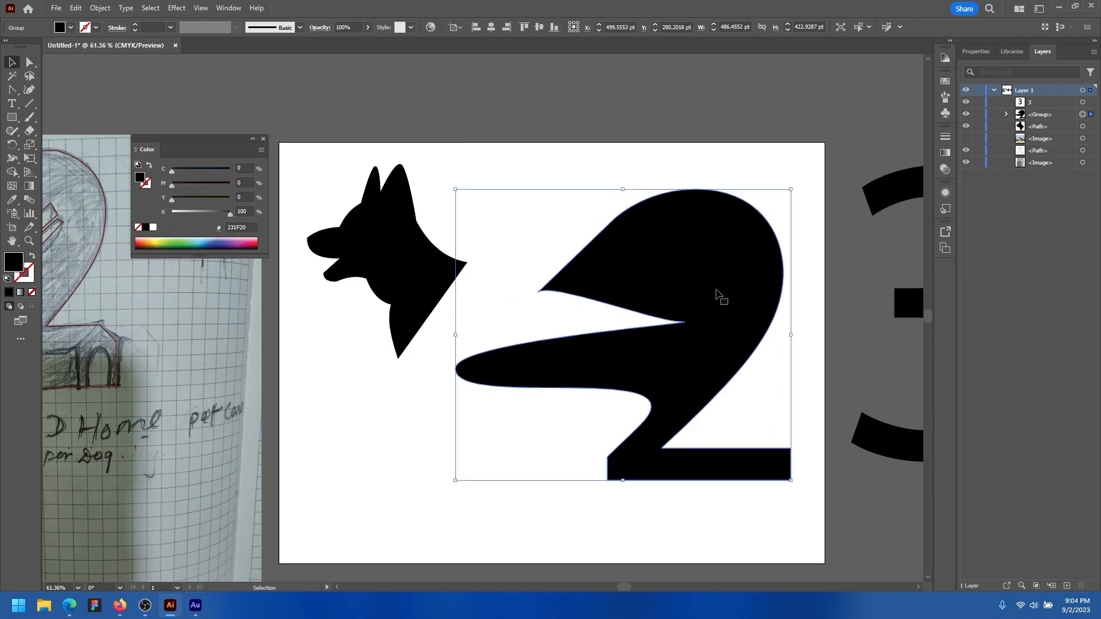
key(ctrl+z)
key(ctrl+z)
key(ctrl+z)
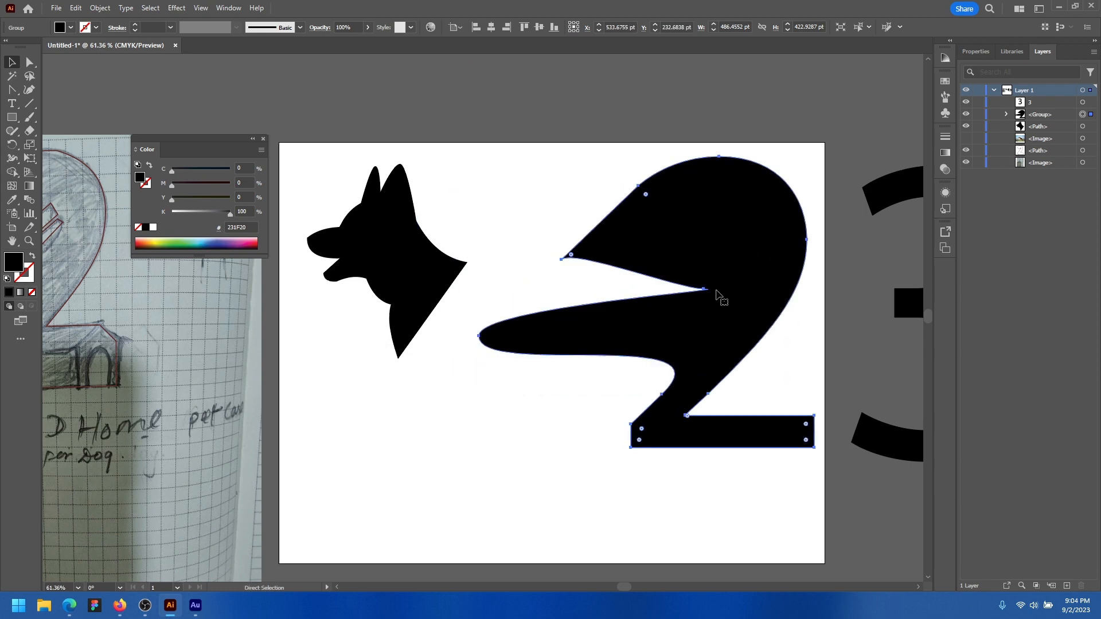
key(ctrl+z)
key(ctrl+z)
key(ctrl+z)
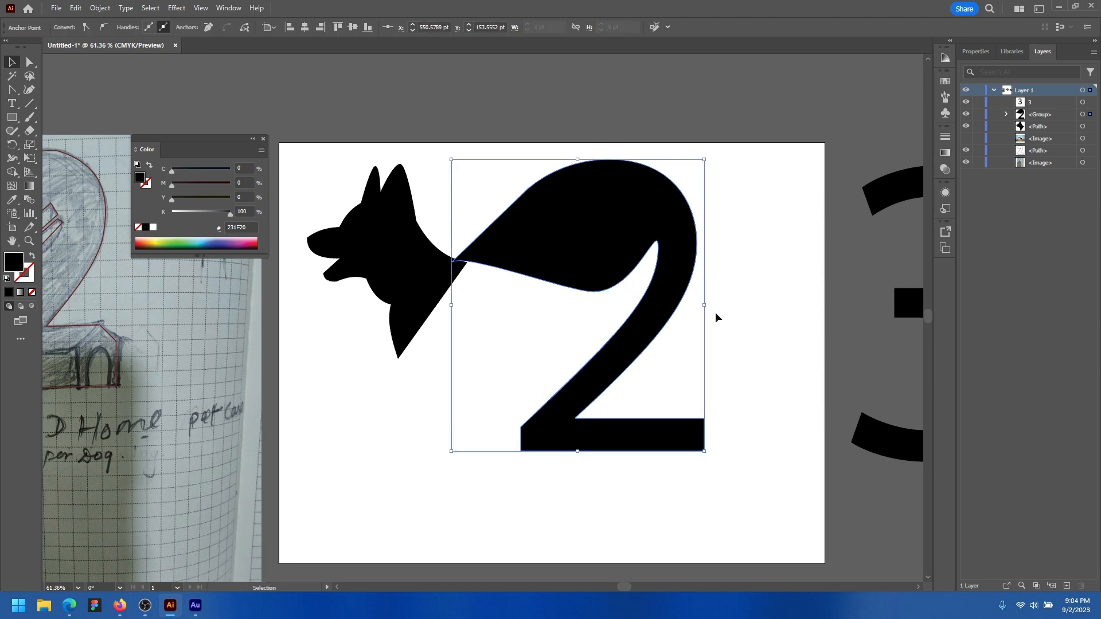
Move the reshaped "2" to about X 464 pt, Y 285 pt and the dog head up past the artboard's upper edge
drag(644, 233, 668, 232)
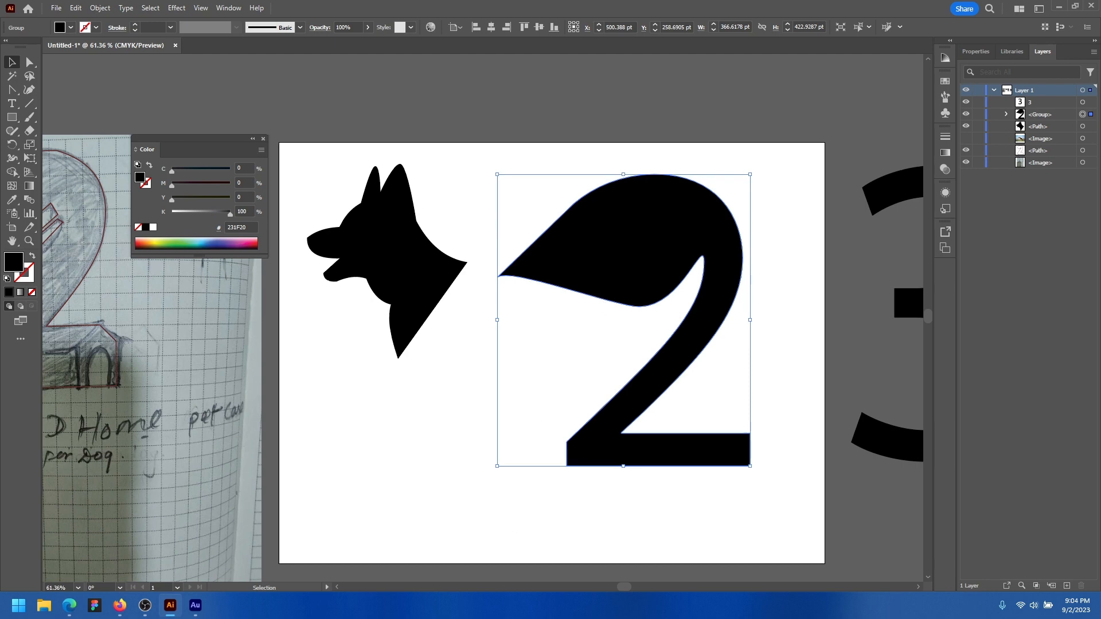
key(a)
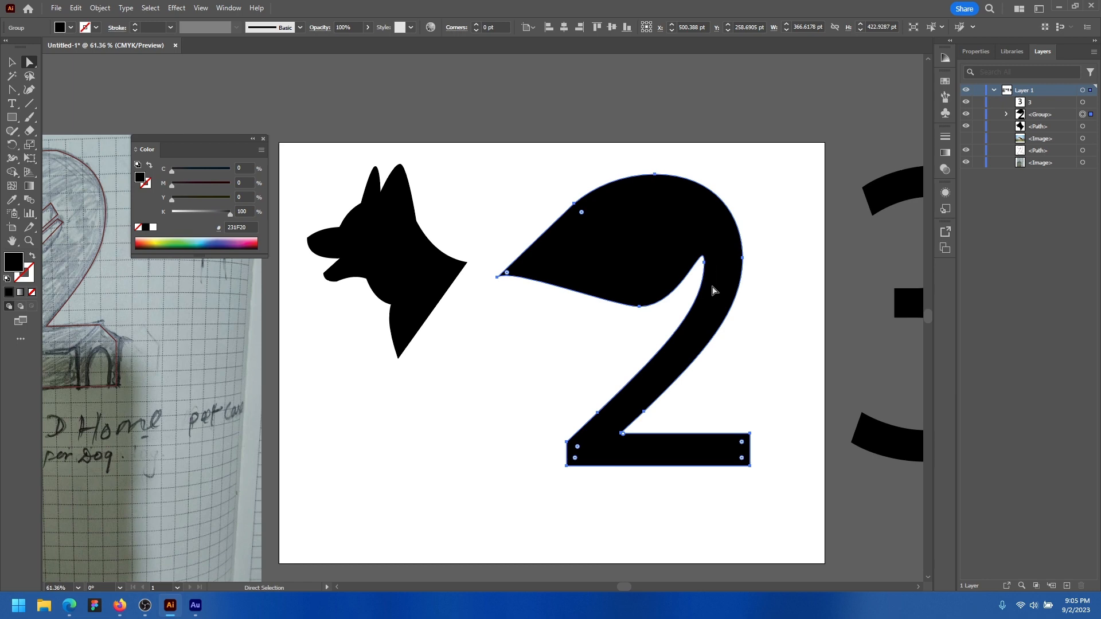
click(794, 265)
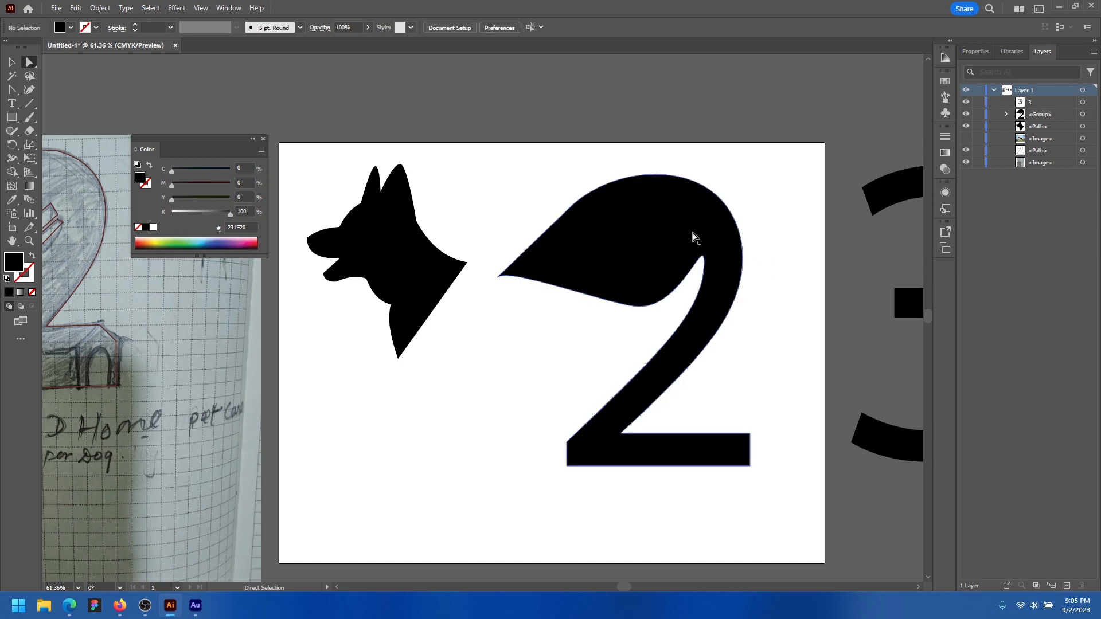
drag(695, 235, 707, 242)
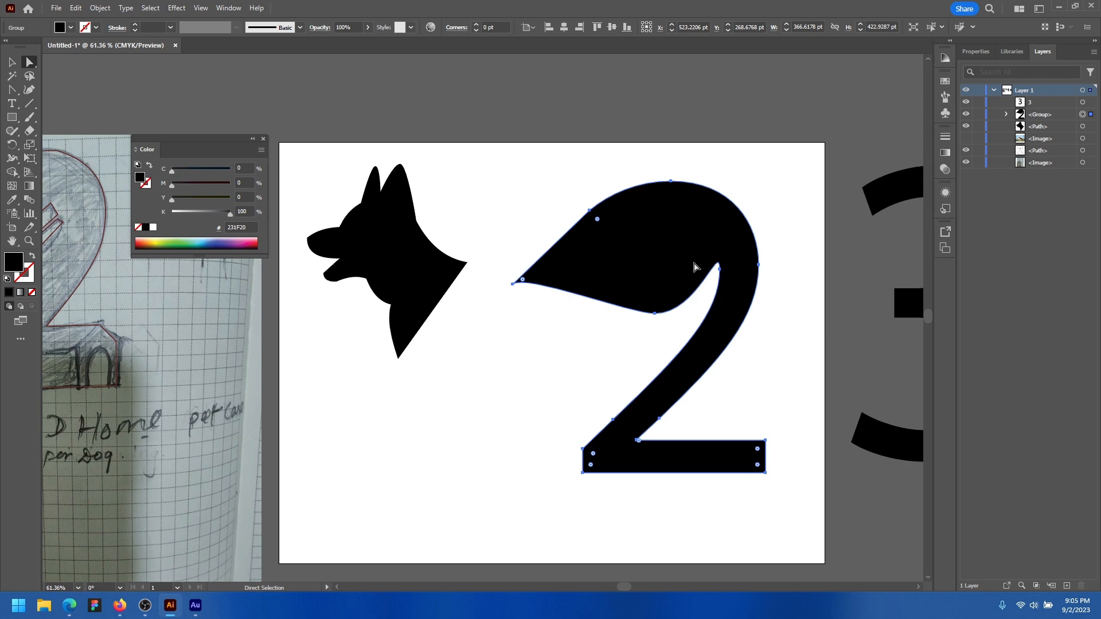
drag(699, 260, 689, 245)
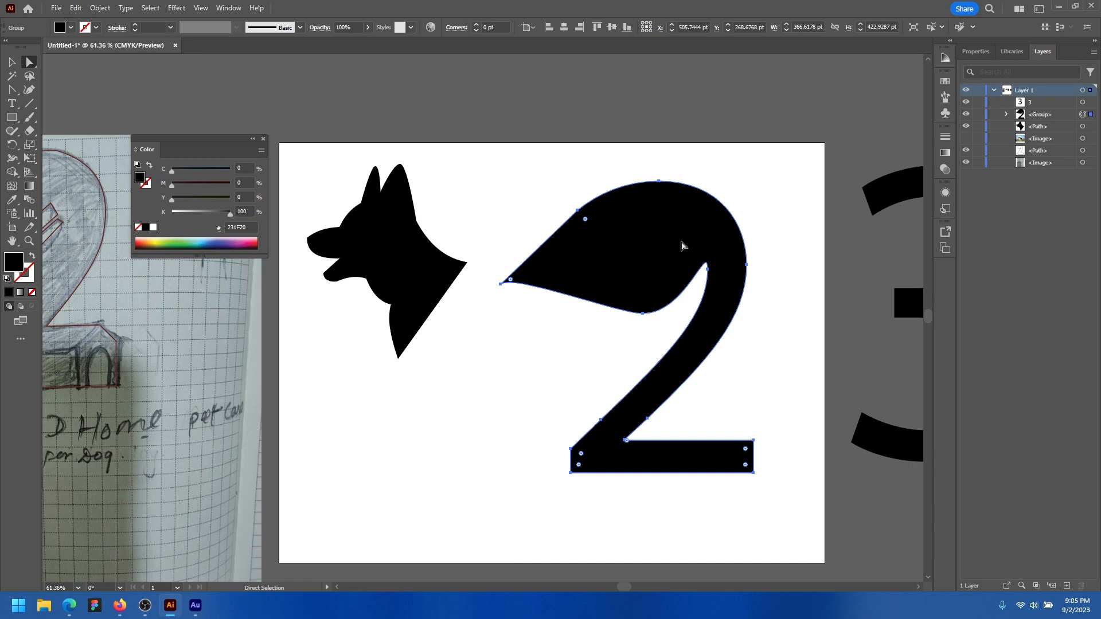
mouse_move(666, 252)
mouse_down()
mouse_move(687, 235)
mouse_move(669, 253)
mouse_up()
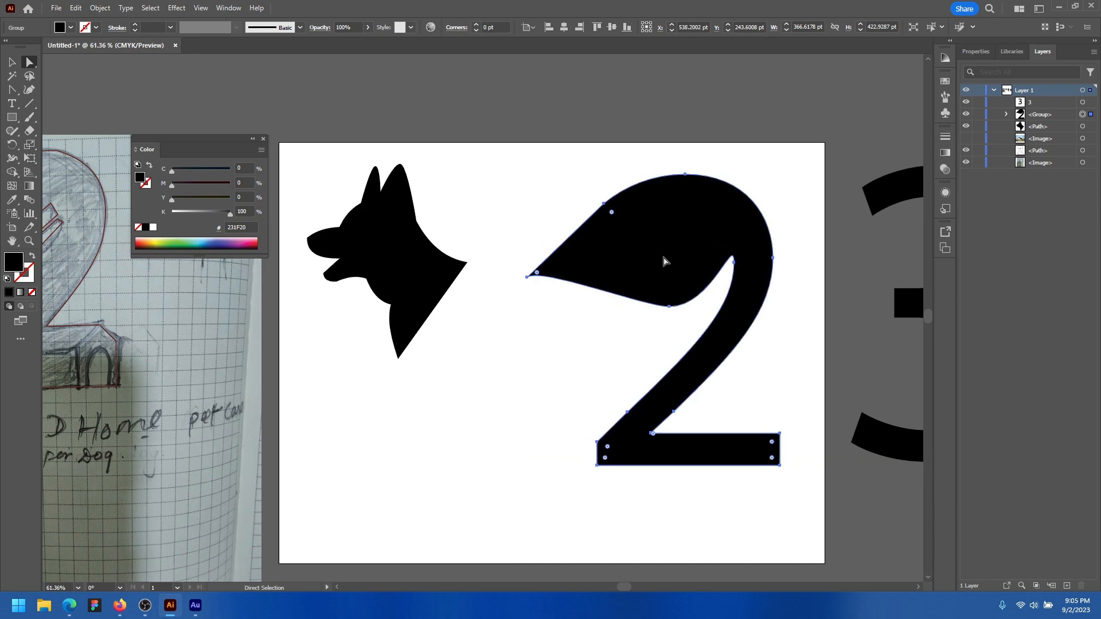
drag(437, 268, 420, 111)
drag(642, 243, 611, 255)
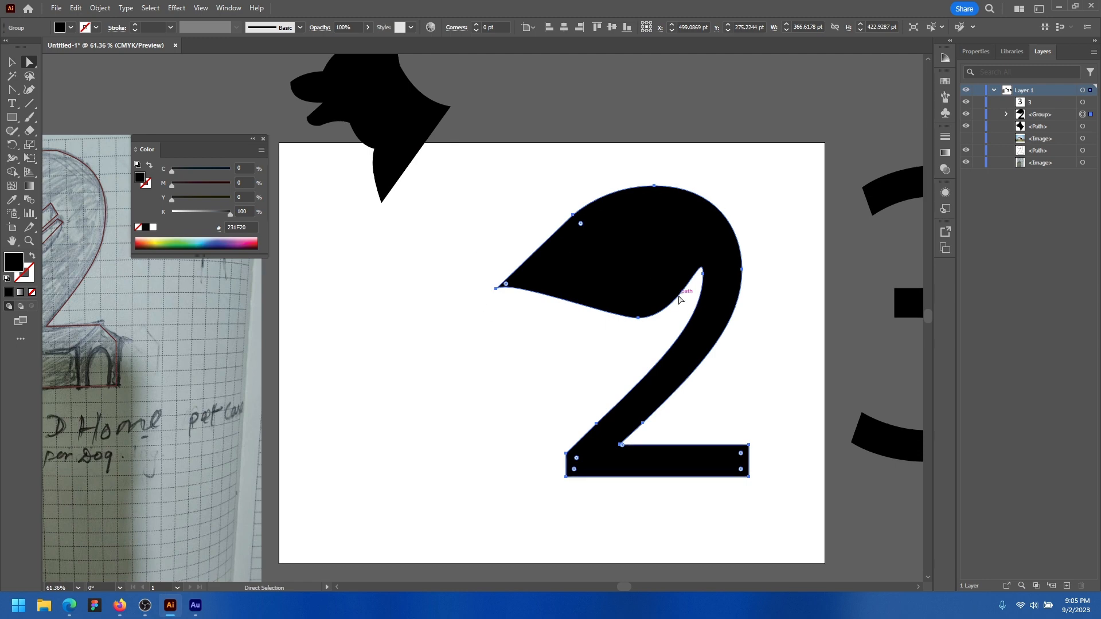
drag(640, 258, 617, 265)
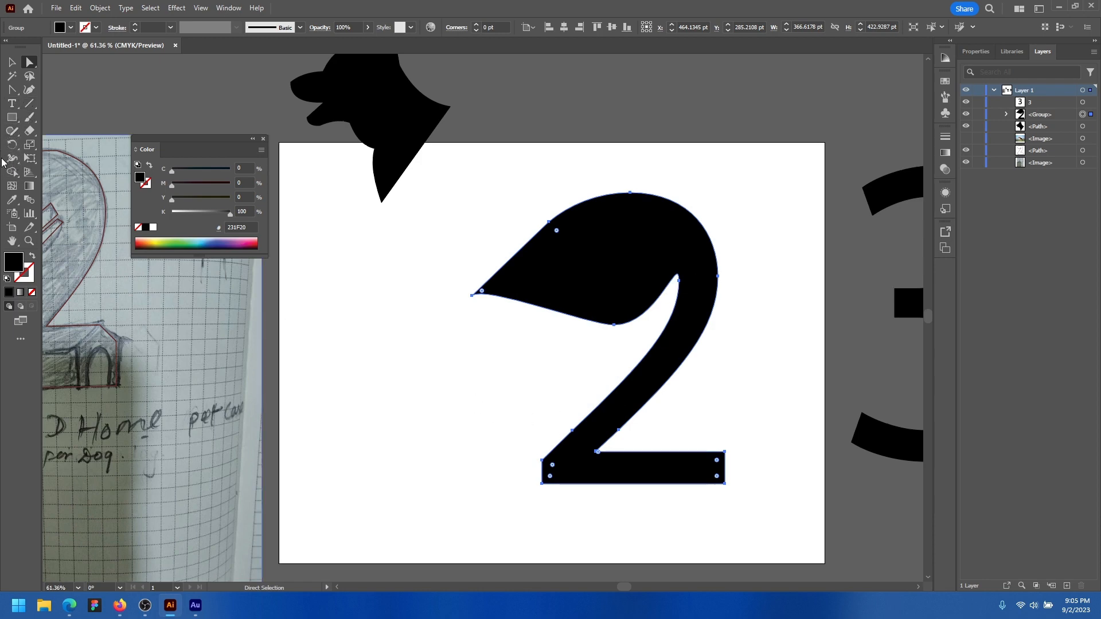
Try freehand Paintbrush strokes below and around the reshaped "2", undoing each of them
click(29, 117)
click(75, 118)
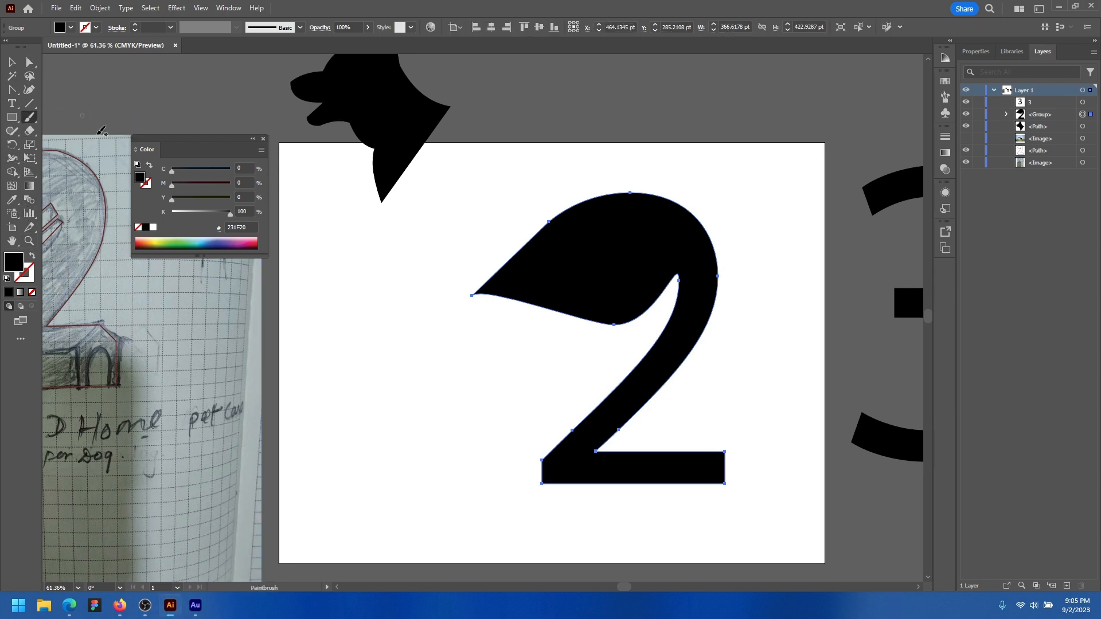
mouse_move(439, 368)
mouse_down()
mouse_move(534, 403)
mouse_move(583, 370)
mouse_up()
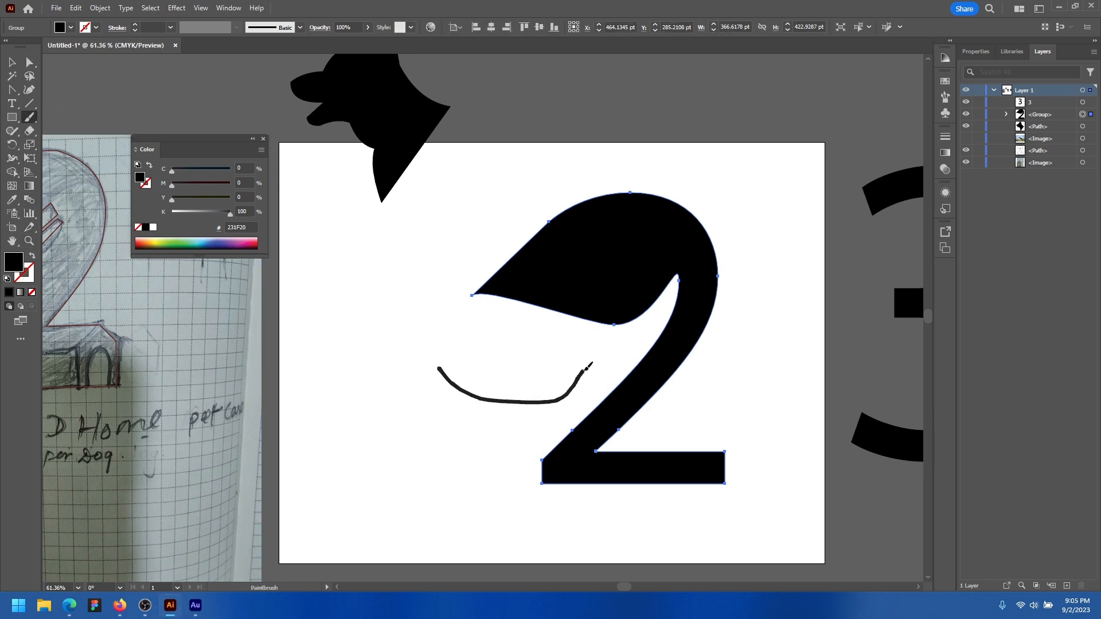
key(ctrl+z)
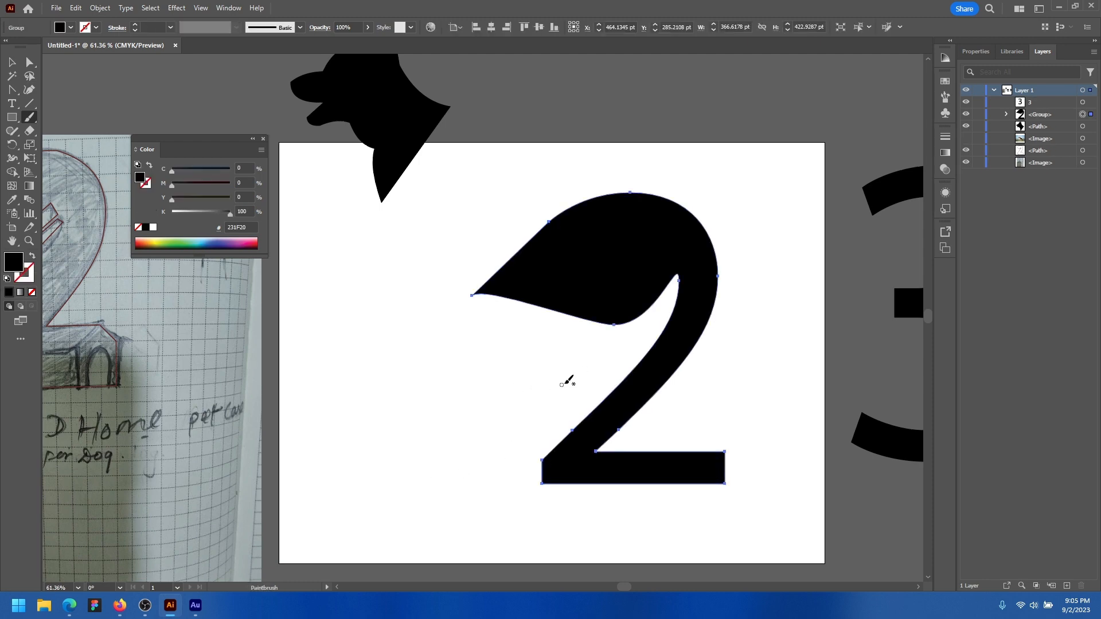
mouse_move(490, 362)
mouse_down()
mouse_move(469, 398)
mouse_move(504, 370)
mouse_move(488, 385)
mouse_move(500, 393)
mouse_up()
key(ctrl+z)
mouse_move(462, 278)
mouse_down()
mouse_move(629, 422)
mouse_move(727, 319)
mouse_move(670, 262)
mouse_move(486, 251)
mouse_move(457, 269)
mouse_up()
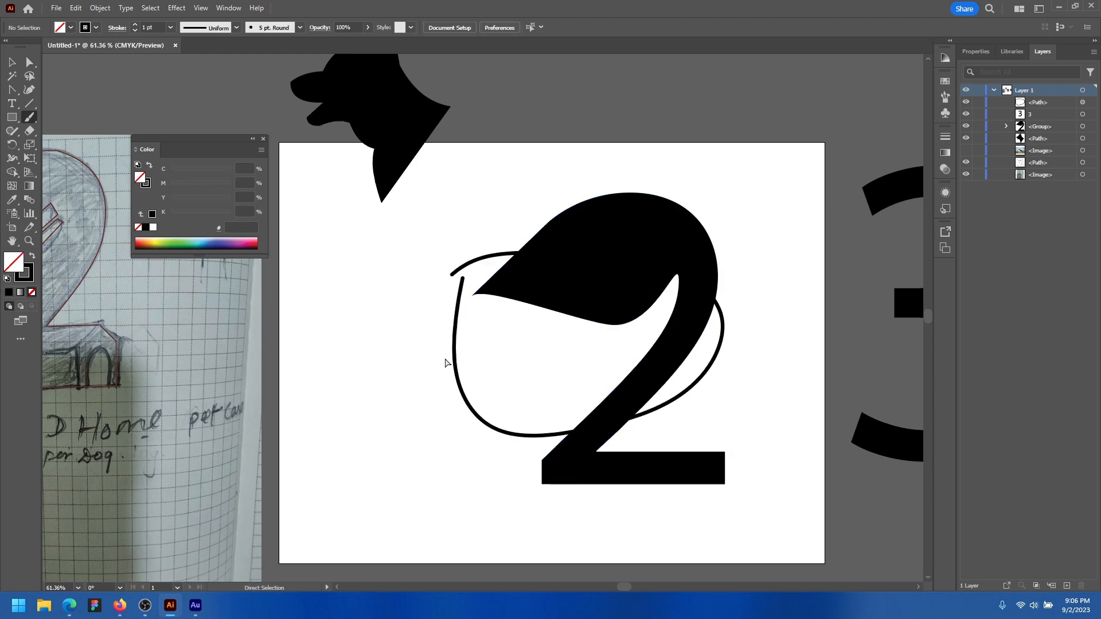
key(ctrl+z)
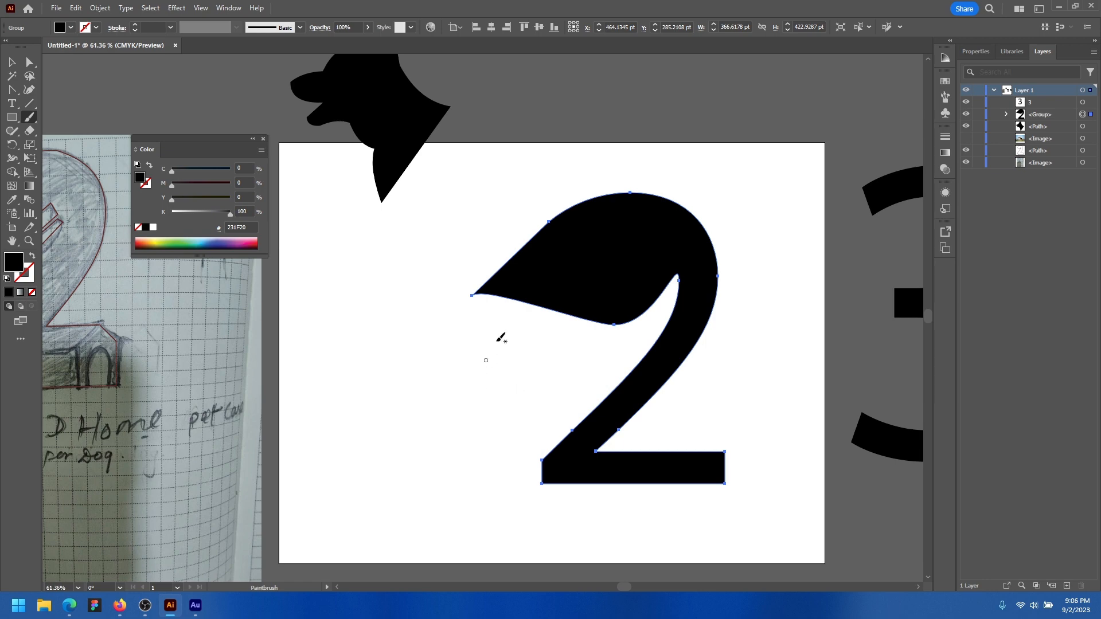
Try brushing a lower jaw curve beneath the "2" and a zigzag row of teeth under its tip, and undo the teeth
mouse_move(512, 383)
mouse_down()
mouse_move(681, 316)
mouse_move(509, 400)
mouse_move(493, 429)
mouse_up()
key(ctrl+z)
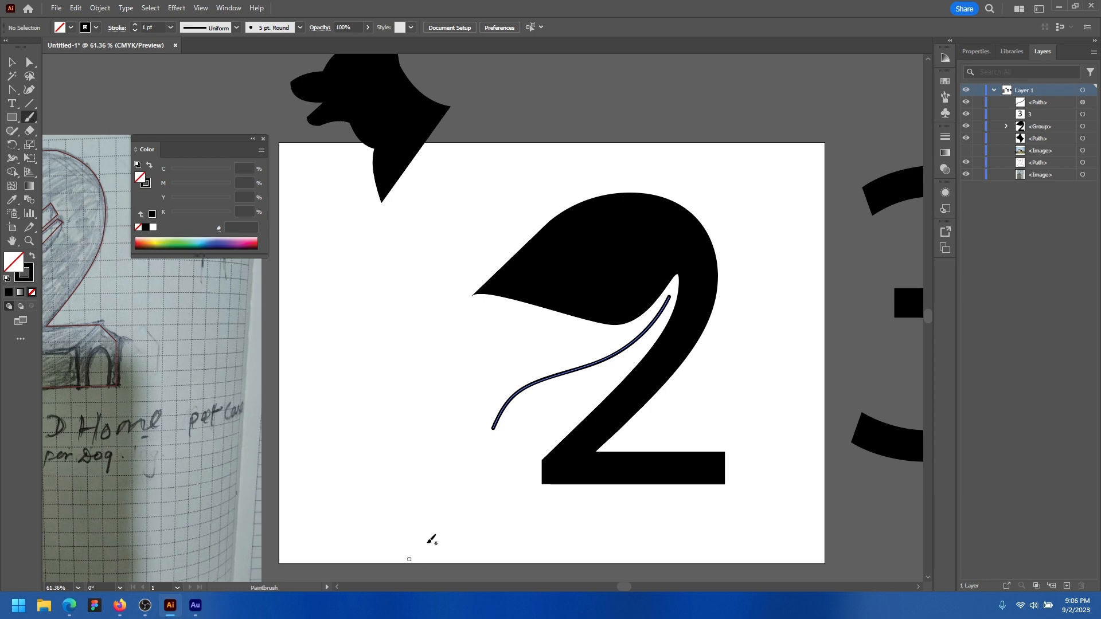
mouse_move(473, 320)
mouse_down()
mouse_move(473, 295)
mouse_move(523, 303)
mouse_move(545, 330)
mouse_move(592, 322)
mouse_up()
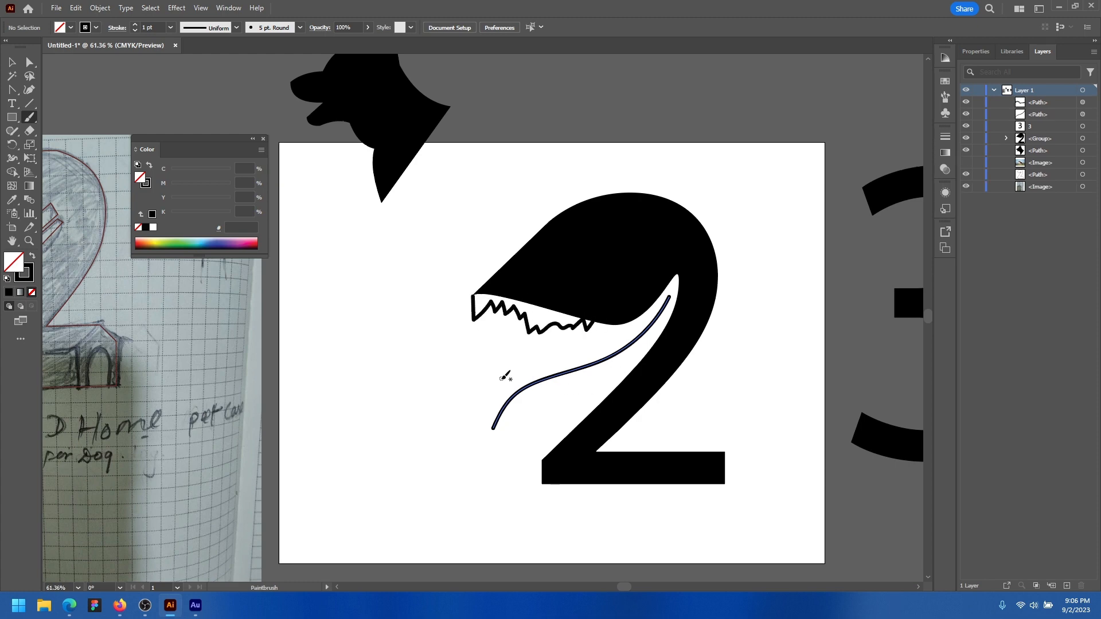
key(ctrl+z)
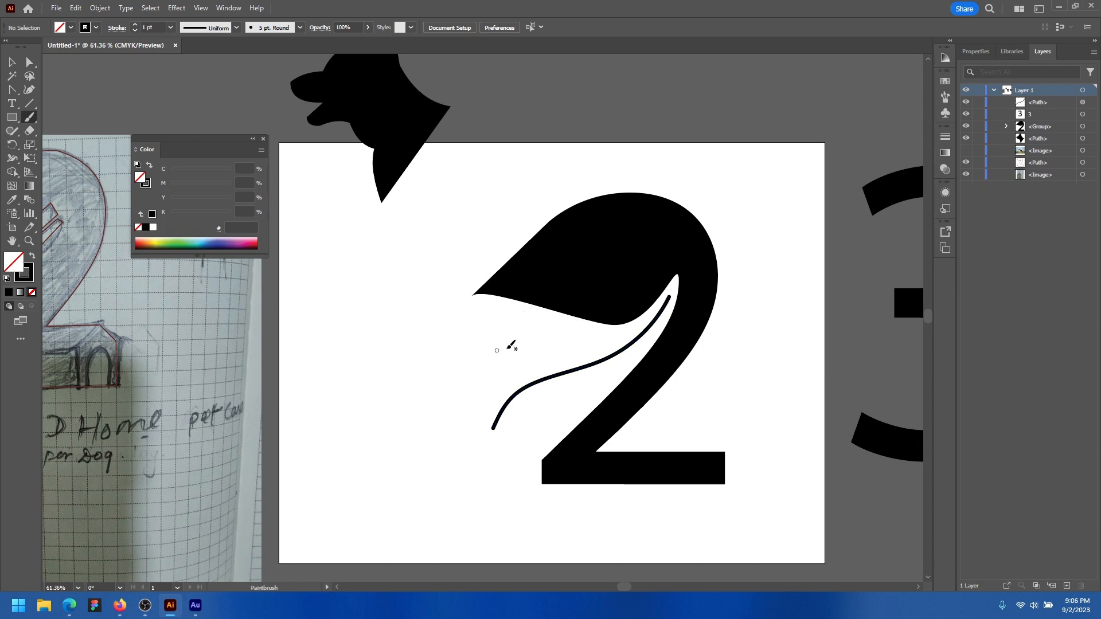
Undo the jaw curve and all reshaping and moves, back to the plain outlined "2" with the dog head beside it
key(ctrl+z)
key(ctrl+z)
key(ctrl+z)
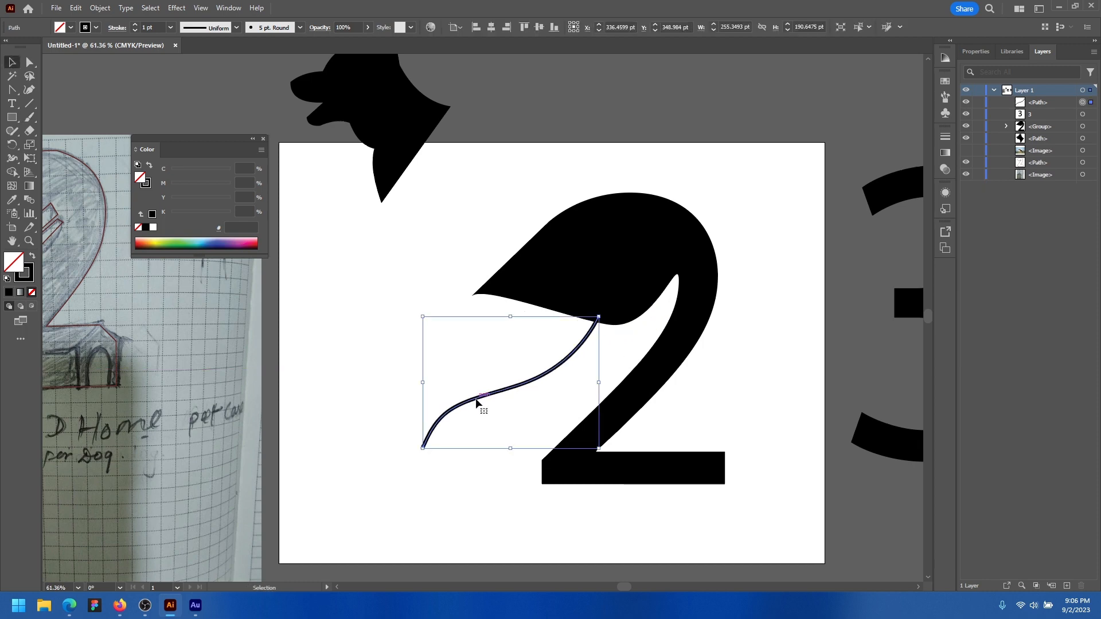
key(ctrl+z)
key(ctrl+z)
key(ctrl+z)
key(ctrl+z)
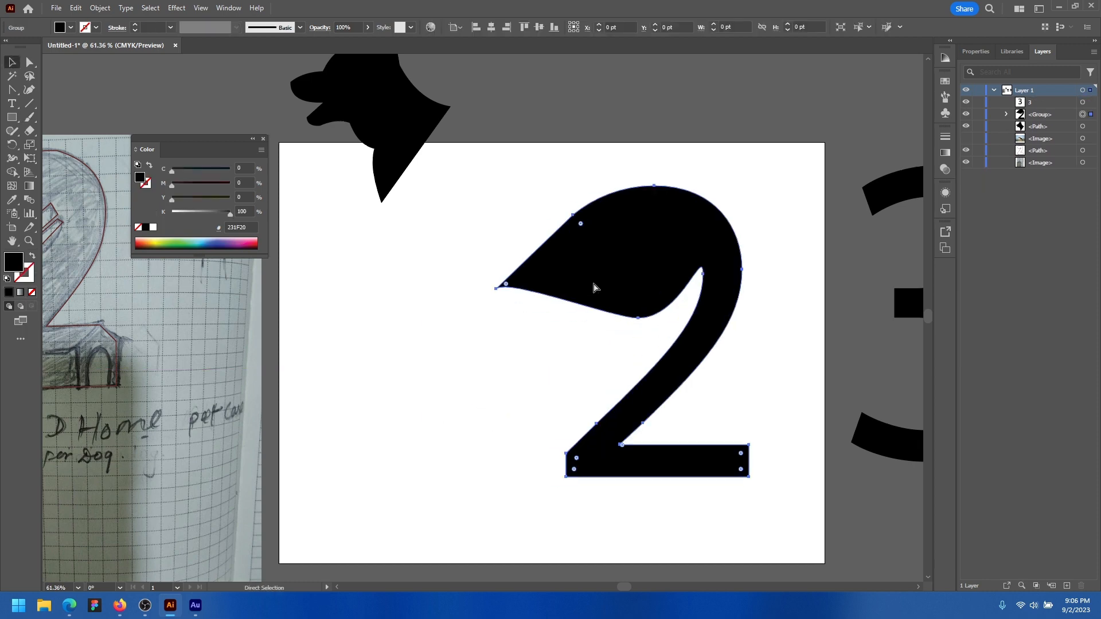
key(ctrl+z)
key(ctrl+z)
key(ctrl+z)
key(ctrl+z)
key(ctrl+z)
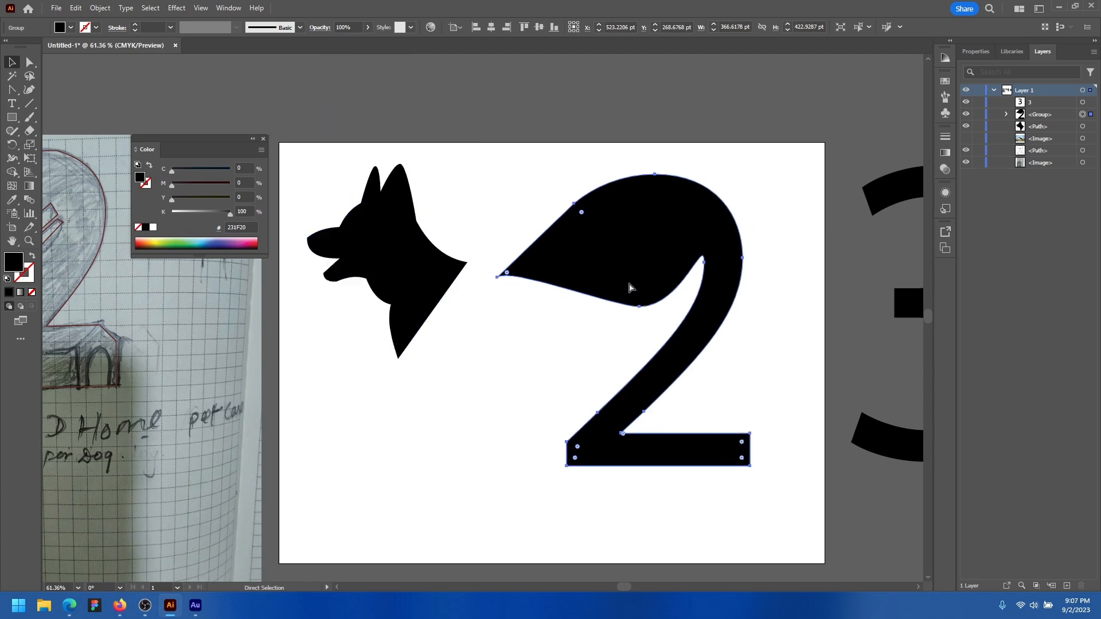
key(ctrl+z)
key(ctrl+z)
key(ctrl+z)
key(ctrl+z)
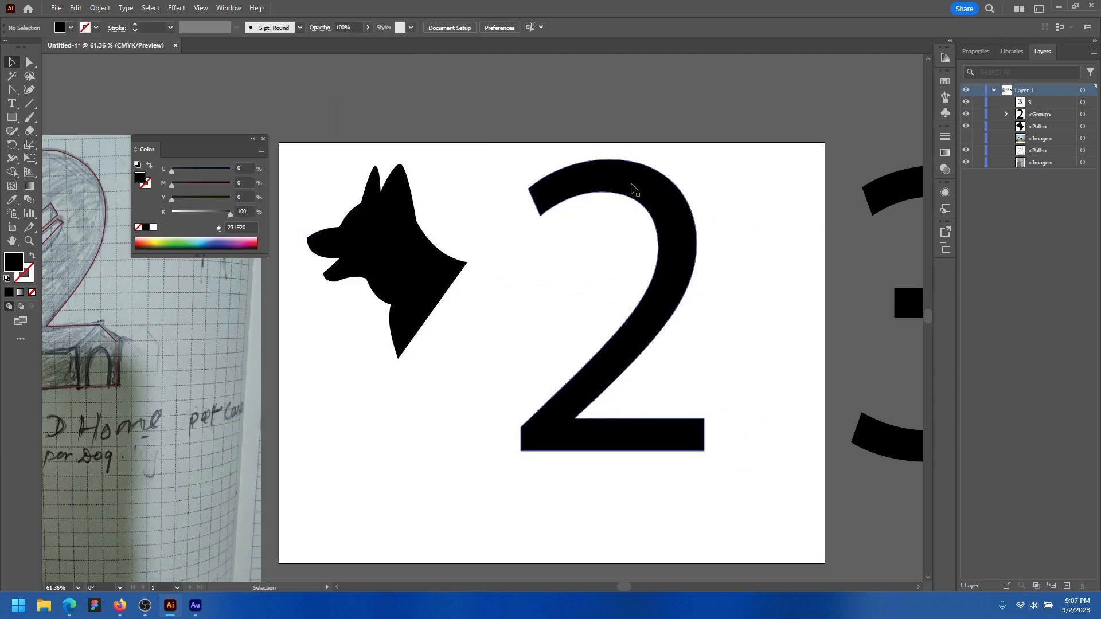
key(ctrl+z)
key(ctrl+z)
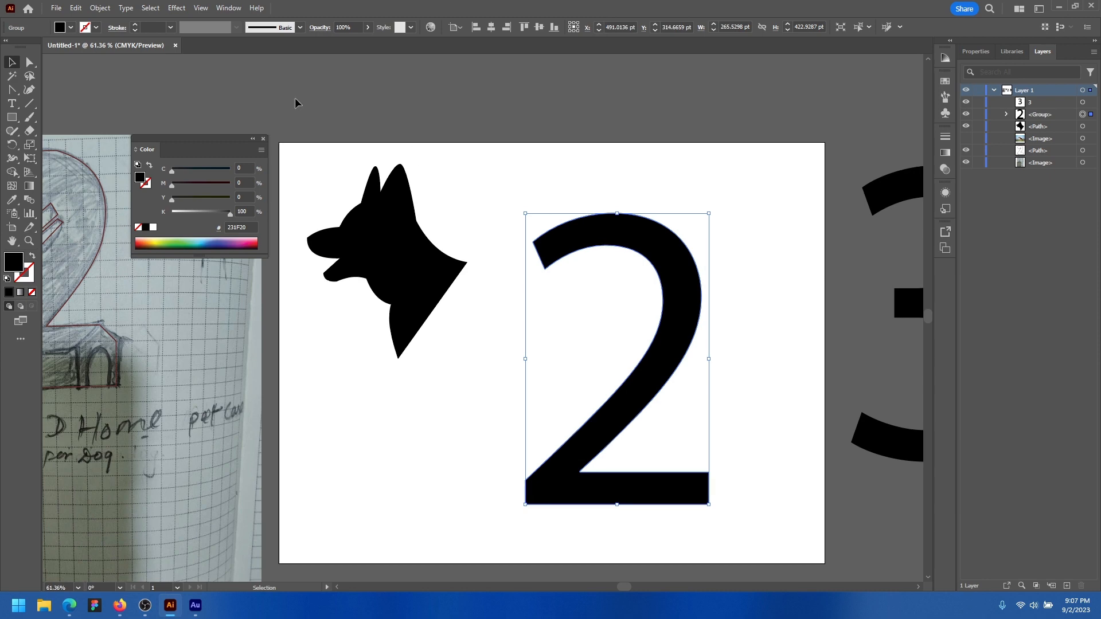
click(100, 8)
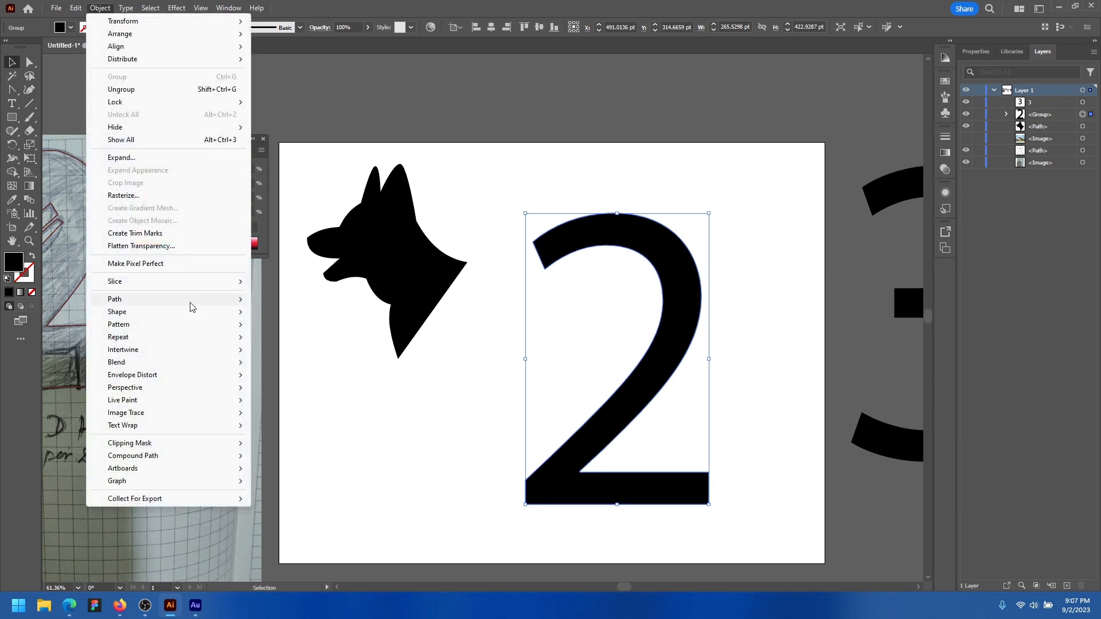
mouse_move(195, 304)
click(288, 341)
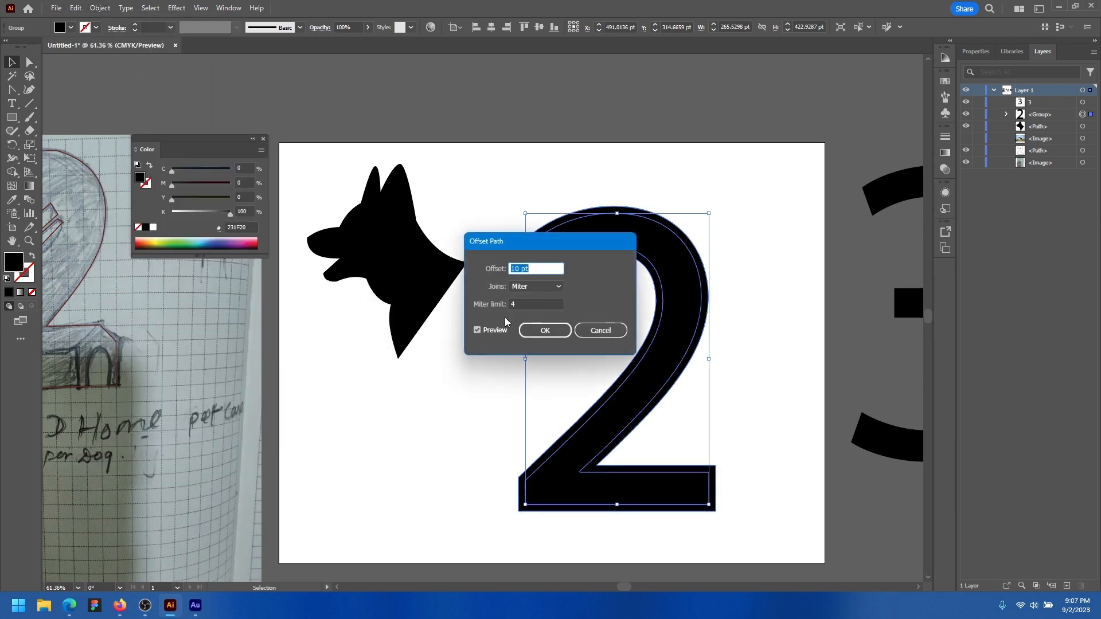
click(617, 330)
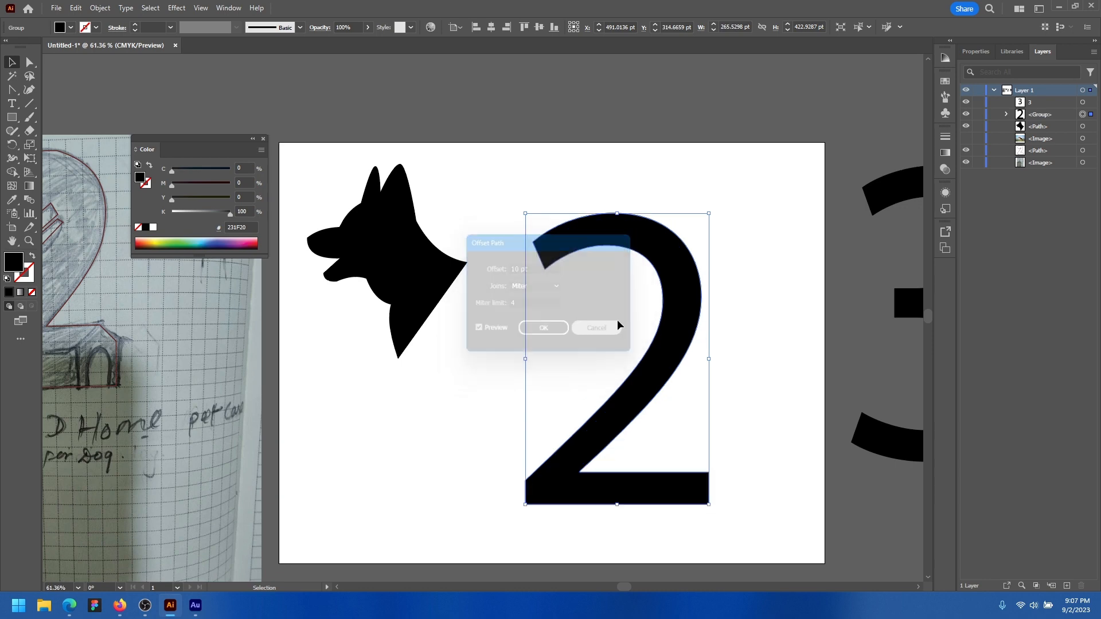
Thicken the outlined "2" with an Offset Path of 46 pt, using miter joins
click(100, 8)
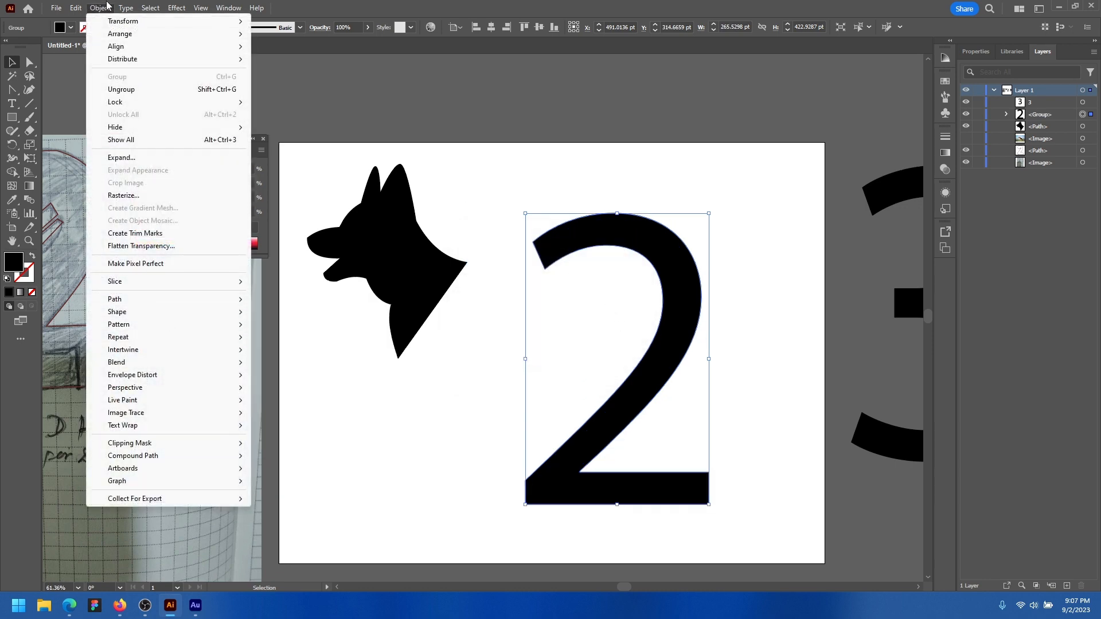
mouse_move(163, 302)
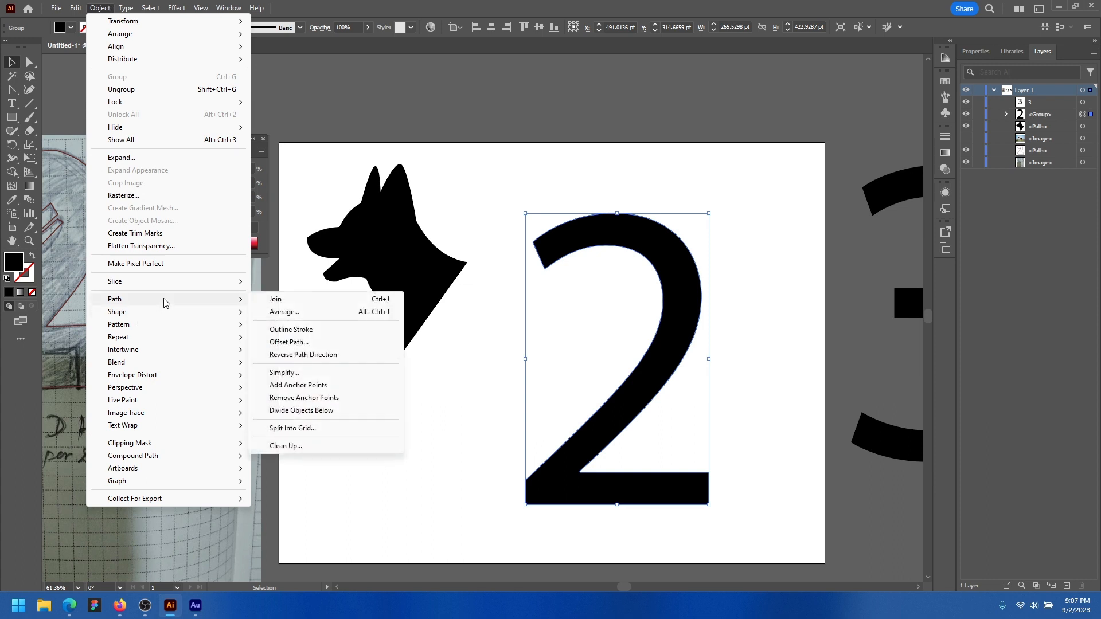
click(285, 343)
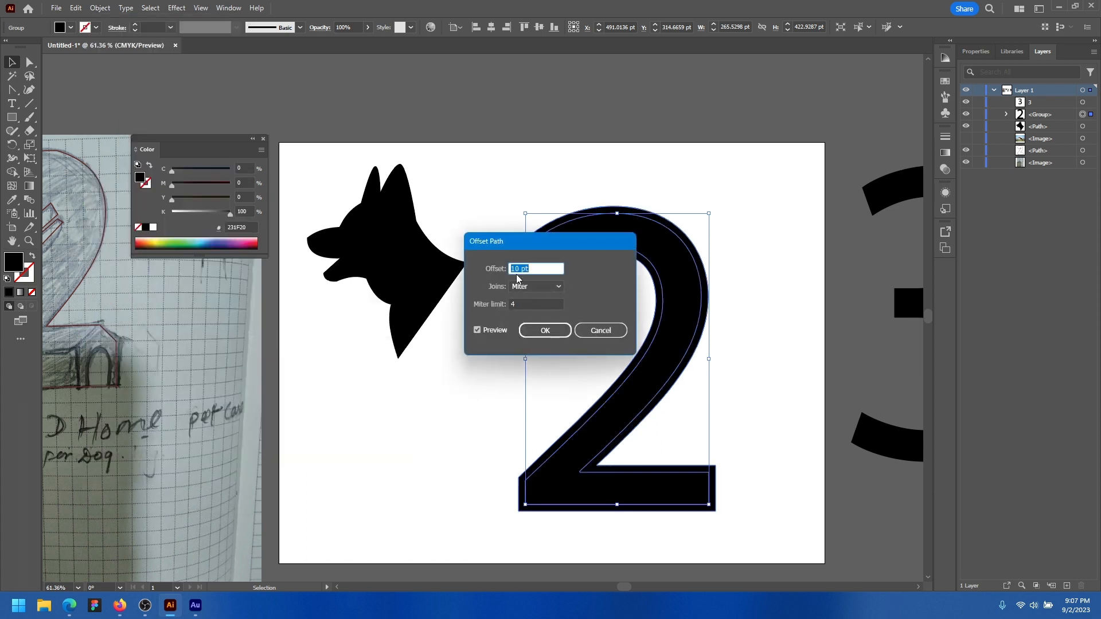
key(Up)
key(Up)
key(Up)
key(Up)
key(Up)
key(Up)
key(Up)
key(Up)
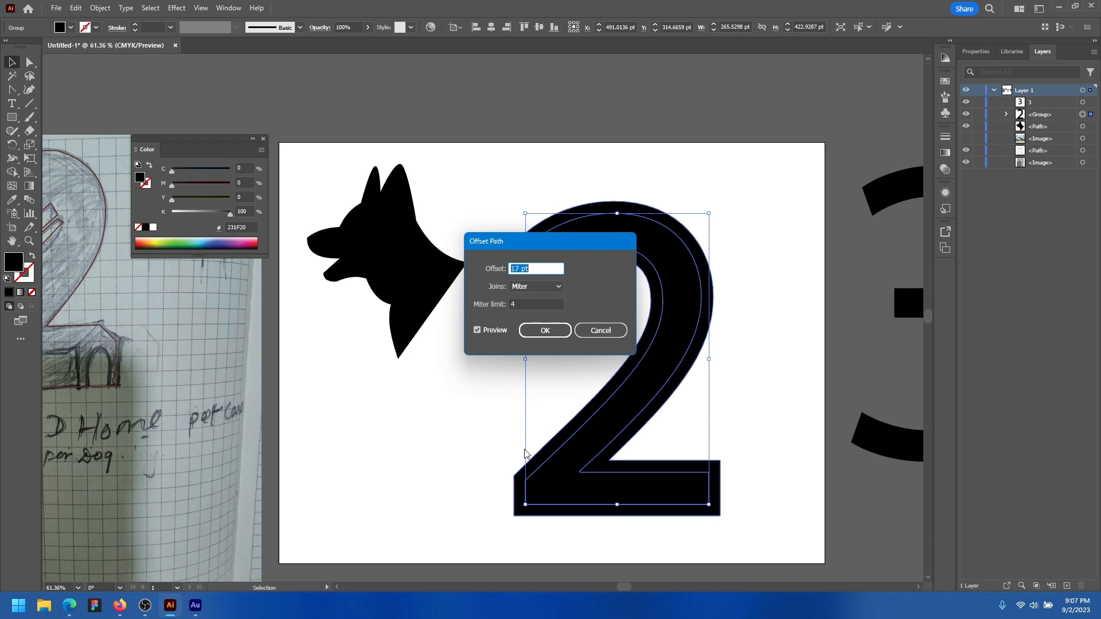
key(Up)
key(Up)
key(Up)
key(Up)
key(Up)
key(Up)
key(Up)
key(Up)
key(Up)
key(Up)
key(Up)
key(Up)
key(Up)
key(Up)
key(Up)
key(Up)
key(Up)
key(Up)
key(Up)
key(Up)
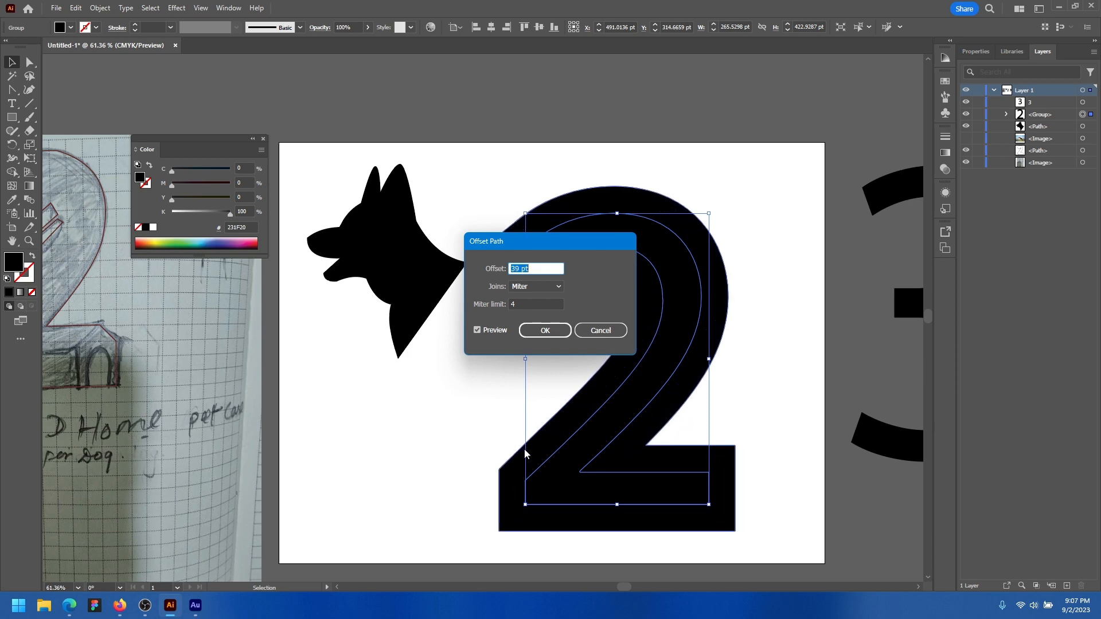
key(Up)
key(Up)
key(Up)
key(Up)
key(Up)
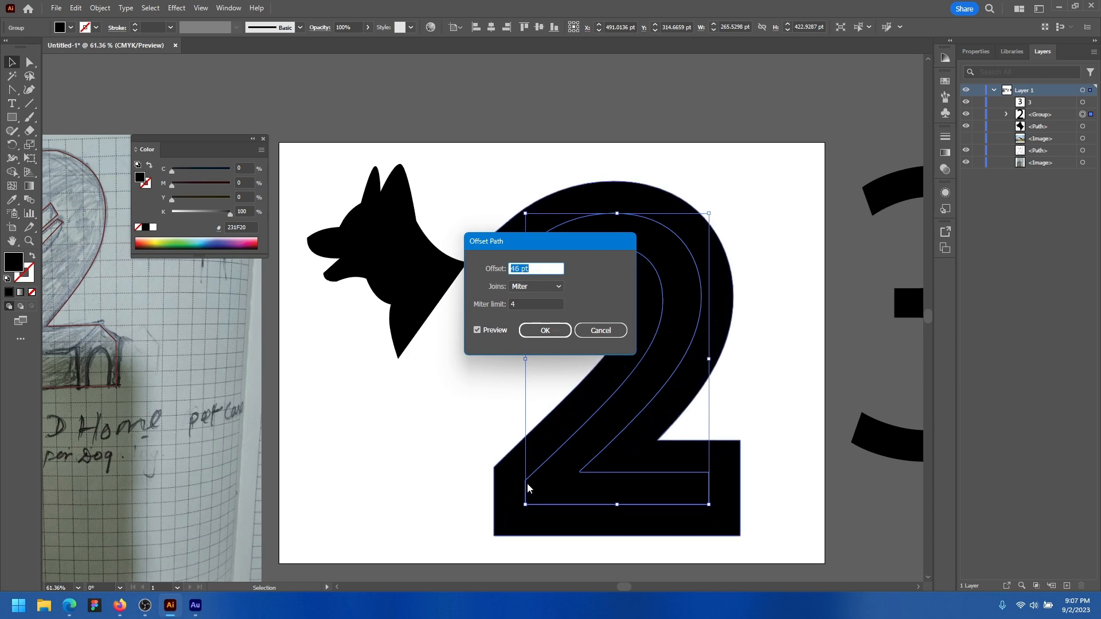
click(545, 329)
Flip the dog head horizontally and move it down beside the thickened "2"
click(413, 252)
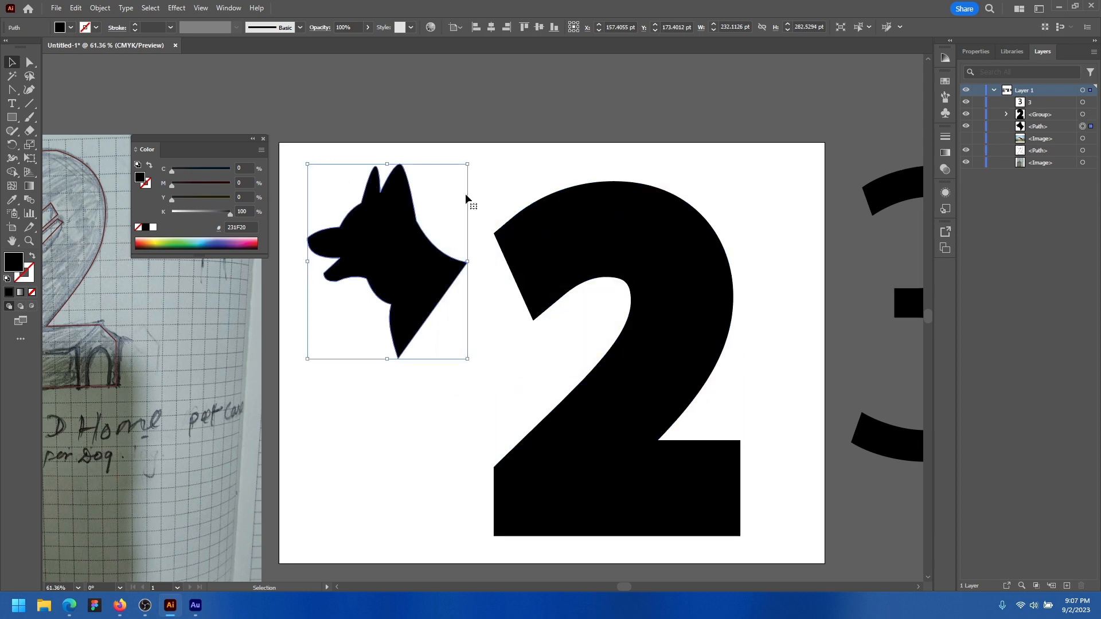
click(975, 51)
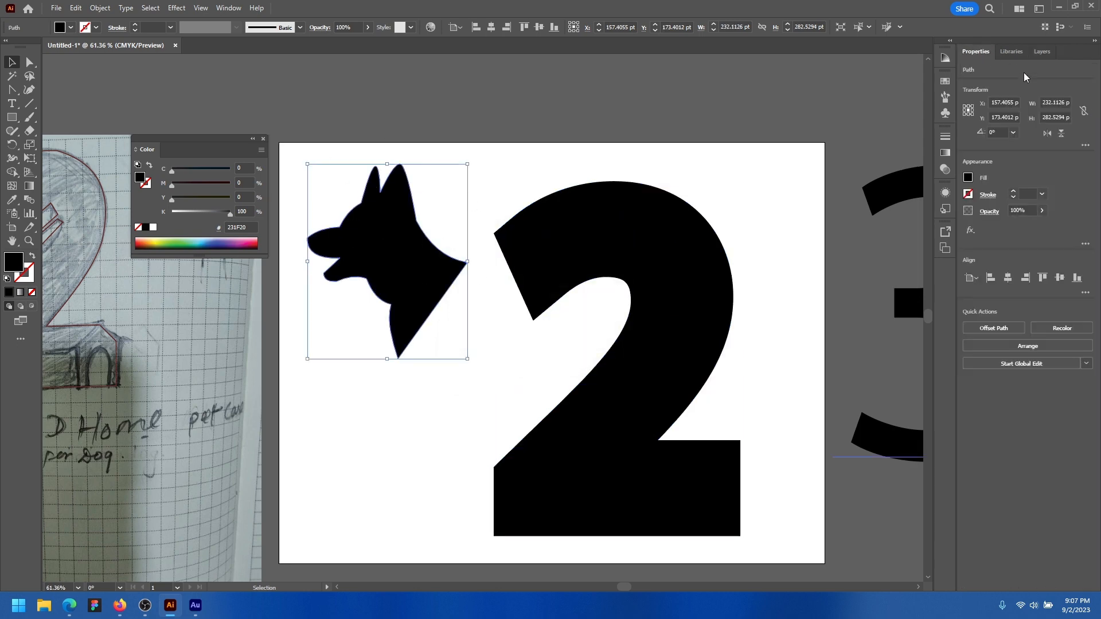
click(1049, 133)
drag(377, 249, 359, 342)
Rotate the dog head counterclockwise to about 222.4°, keeping it beside the "2"
drag(454, 251, 429, 231)
drag(374, 322, 406, 328)
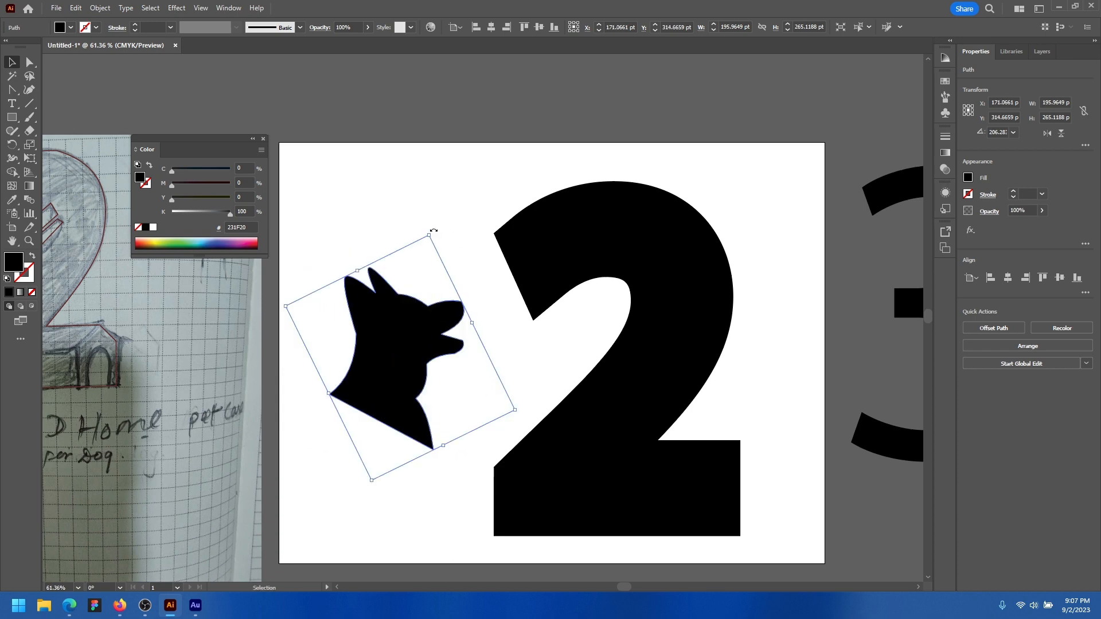
drag(433, 229, 395, 232)
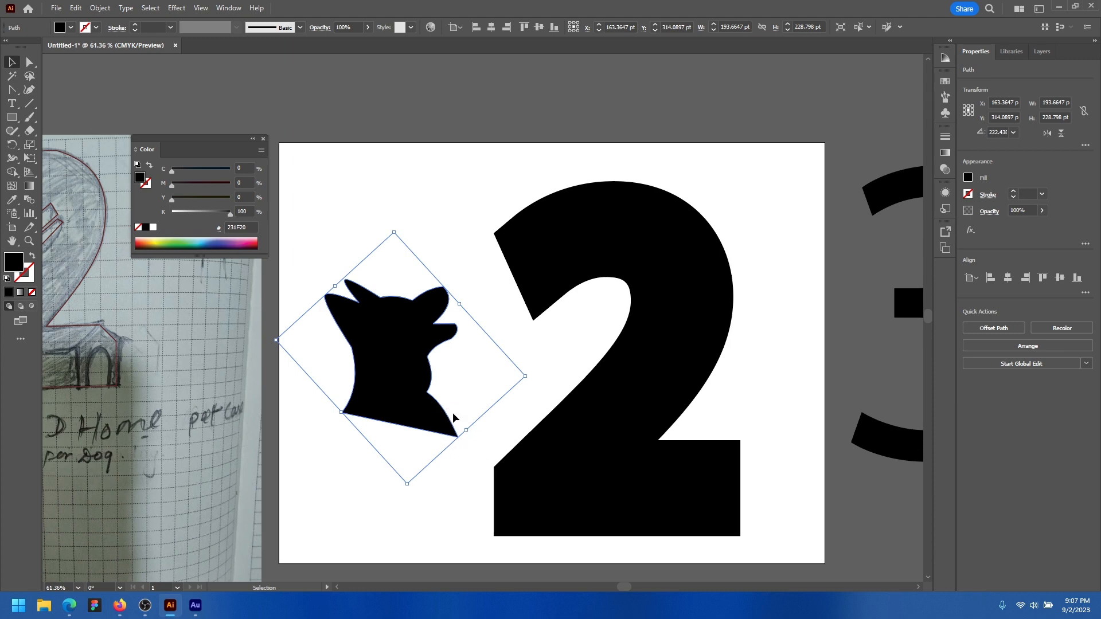
Try lengthening the dog's neck by pulling its two base anchors down and curving its back edge, and undo these changes
key(a)
drag(458, 436, 386, 534)
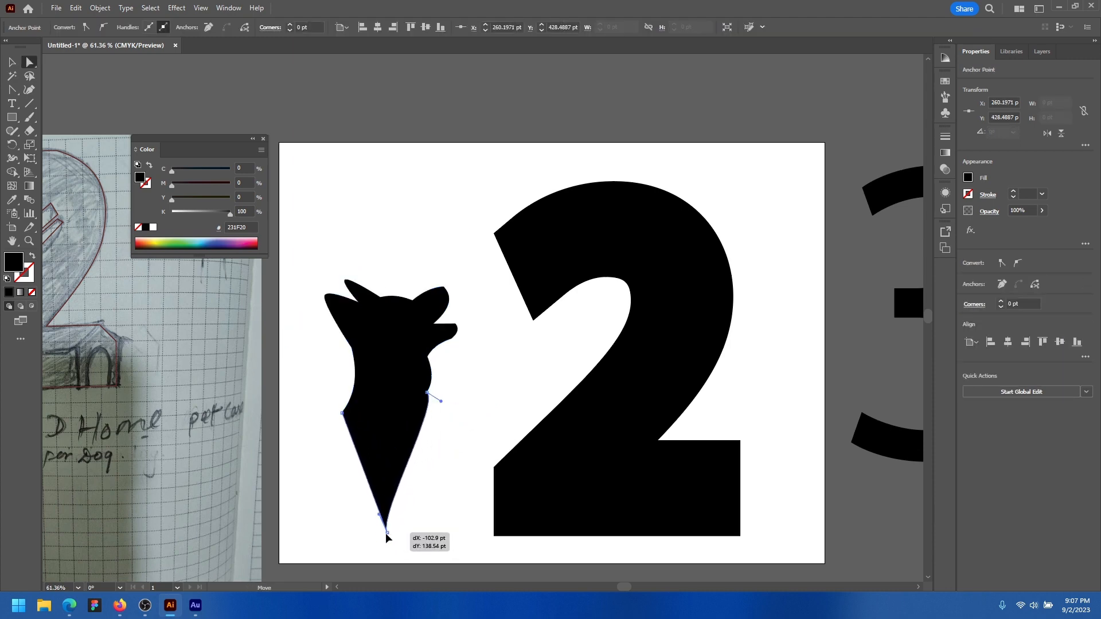
drag(343, 413, 309, 461)
drag(358, 372, 361, 410)
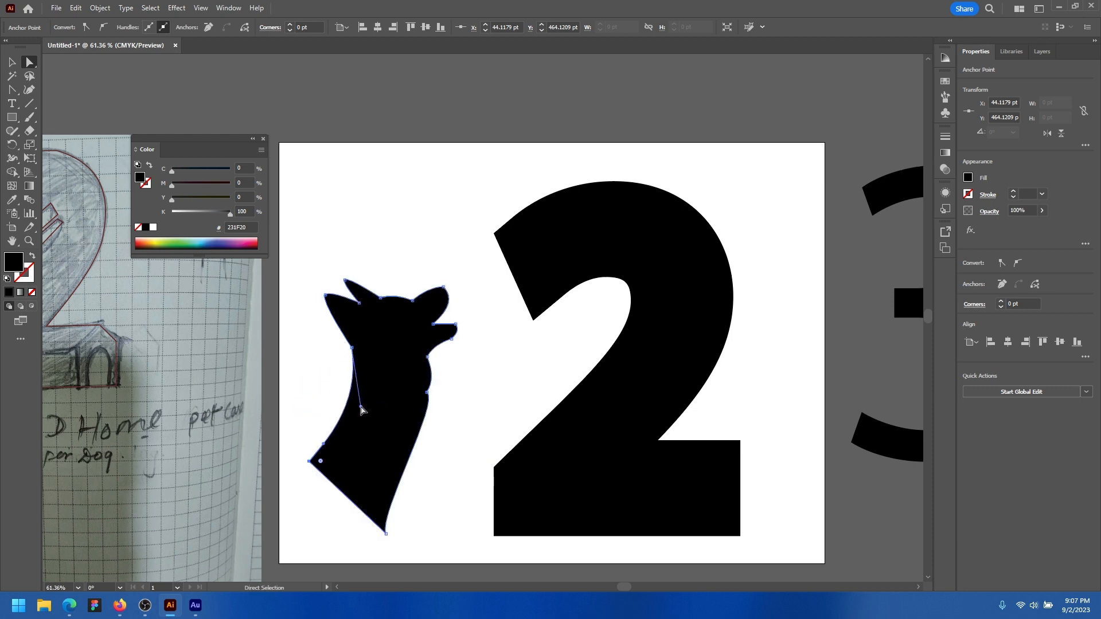
key(ctrl+z)
key(ctrl+z)
key(ctrl+z)
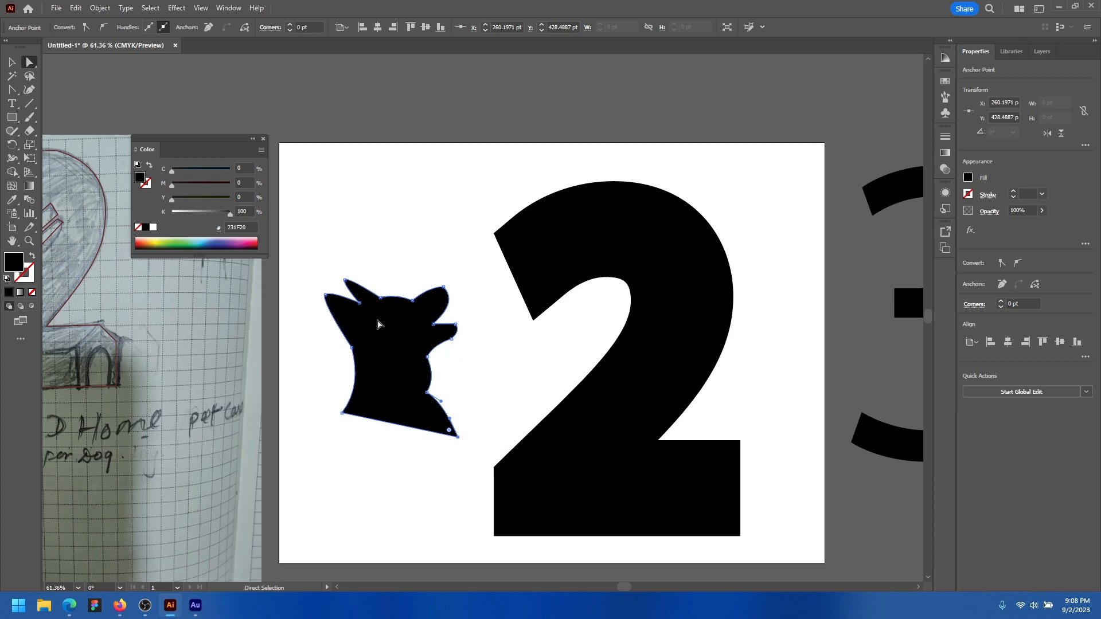
Fill the dog head with white sampled from the artboard and place it over the hollow of the "2"
key(v)
mouse_move(408, 347)
mouse_down()
mouse_move(420, 351)
mouse_move(482, 265)
mouse_move(391, 361)
mouse_move(409, 355)
mouse_up()
key(z)
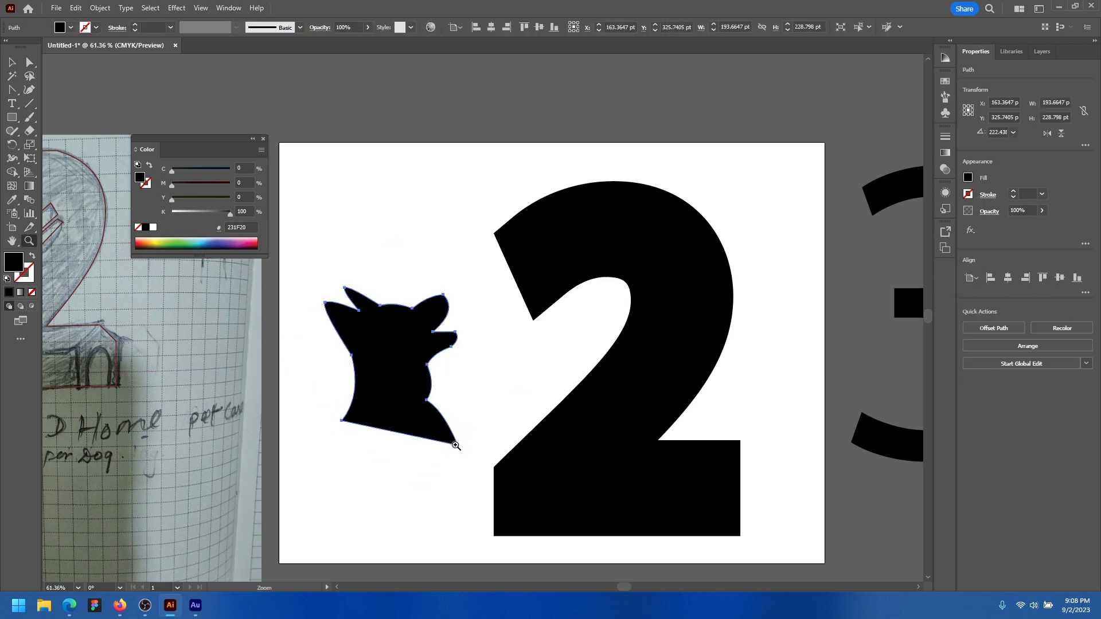
key(v)
key(i)
click(422, 239)
key(v)
drag(433, 339, 617, 305)
click(745, 319)
Enlarge the white dog head to about 250 × 296 pt and position it over the "2" at about X 431 pt, Y 255 pt
key(ctrl+space)
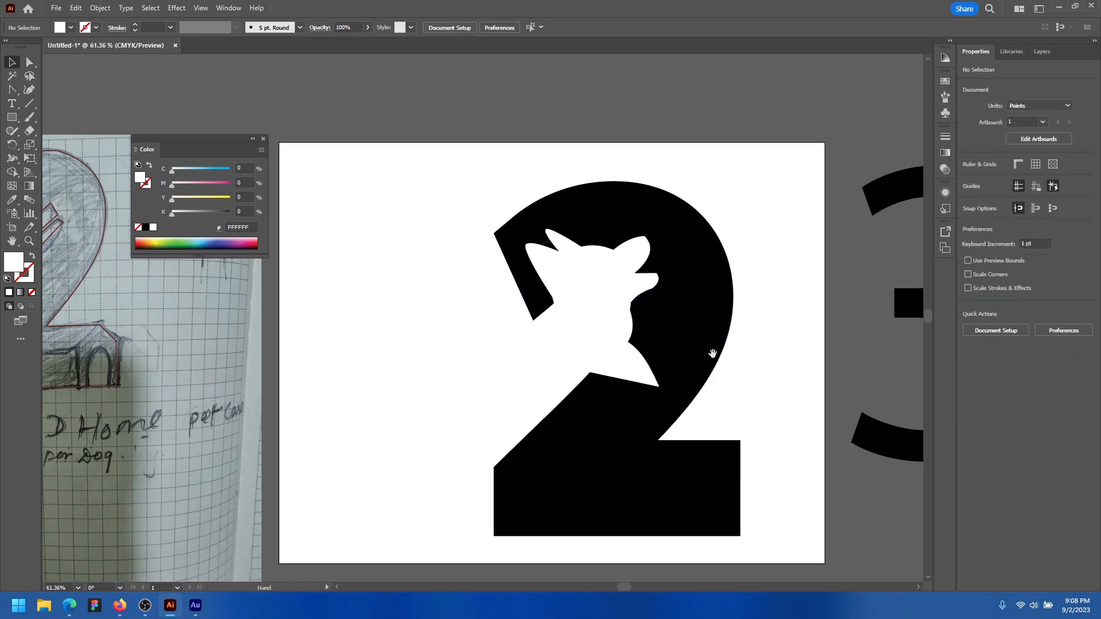
drag(713, 354, 555, 285)
drag(552, 295, 565, 270)
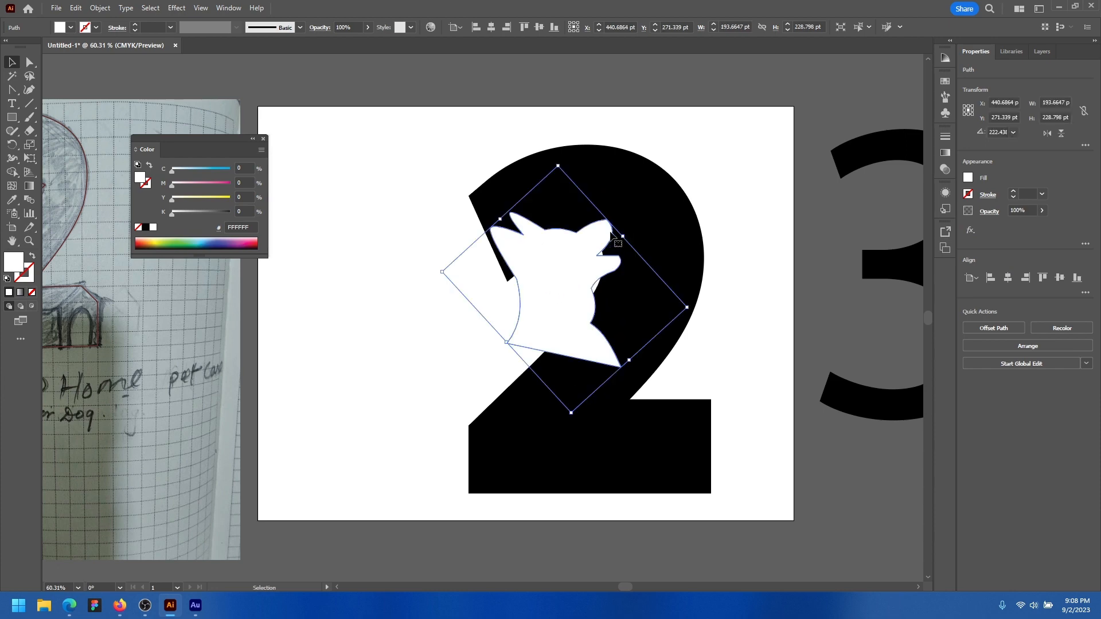
drag(623, 233, 646, 209)
mouse_move(581, 257)
mouse_down()
mouse_move(577, 267)
mouse_move(594, 255)
mouse_move(585, 267)
mouse_up()
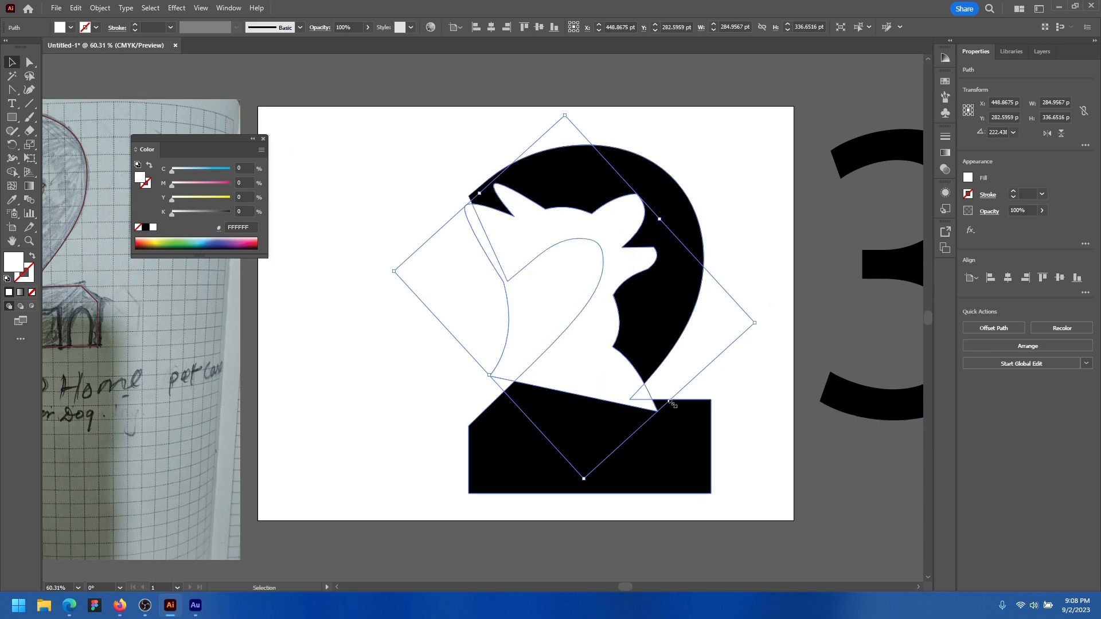
drag(671, 404, 643, 379)
drag(547, 285, 544, 276)
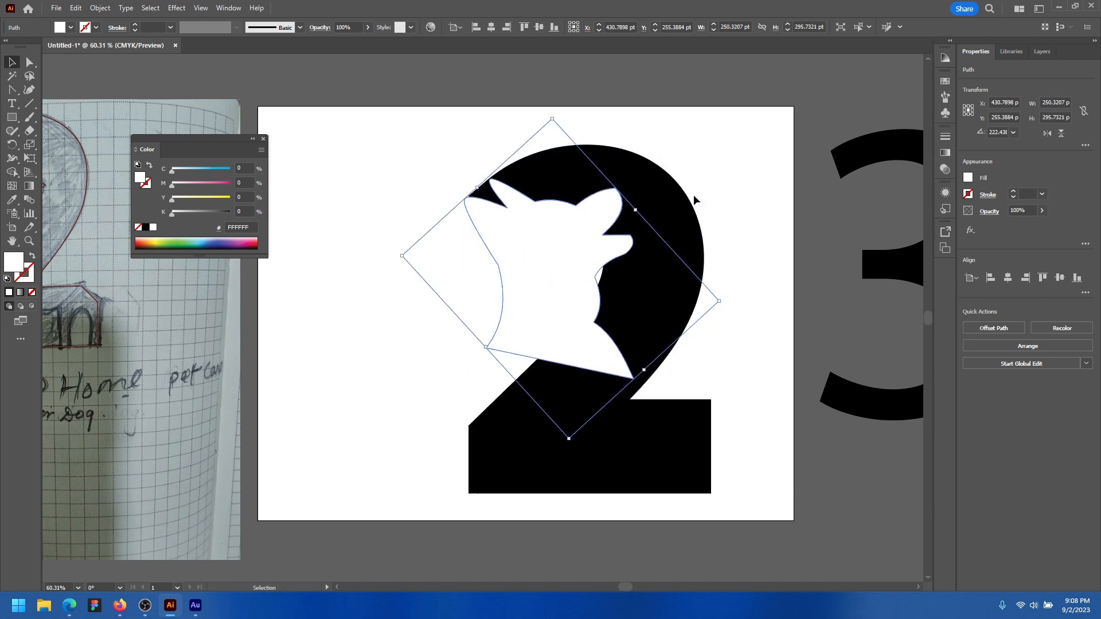
click(726, 175)
mouse_move(618, 239)
mouse_down()
mouse_move(508, 234)
mouse_move(626, 243)
mouse_up()
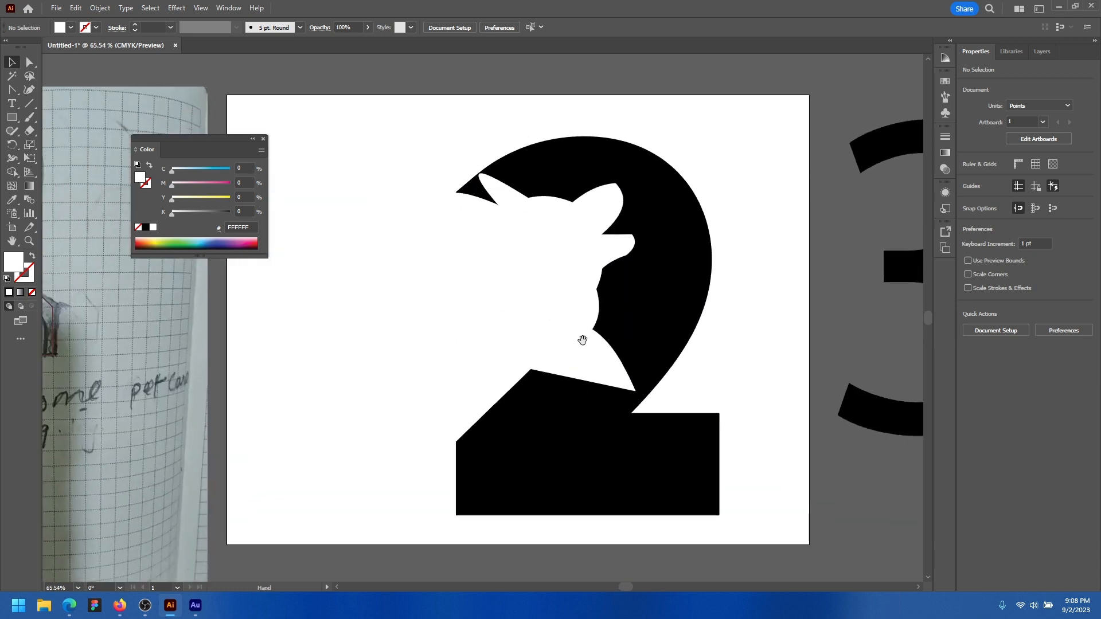
Move the floating color panel away from the pencil sketch and compare the sketched house base with the foot of the "2"
drag(583, 340, 534, 333)
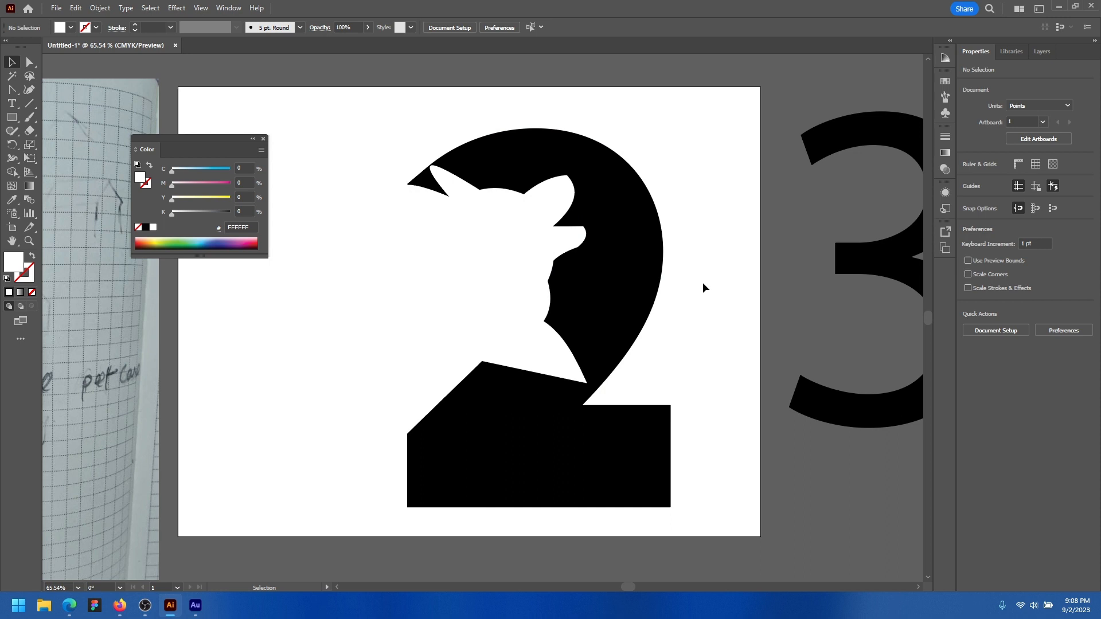
drag(688, 354, 698, 306)
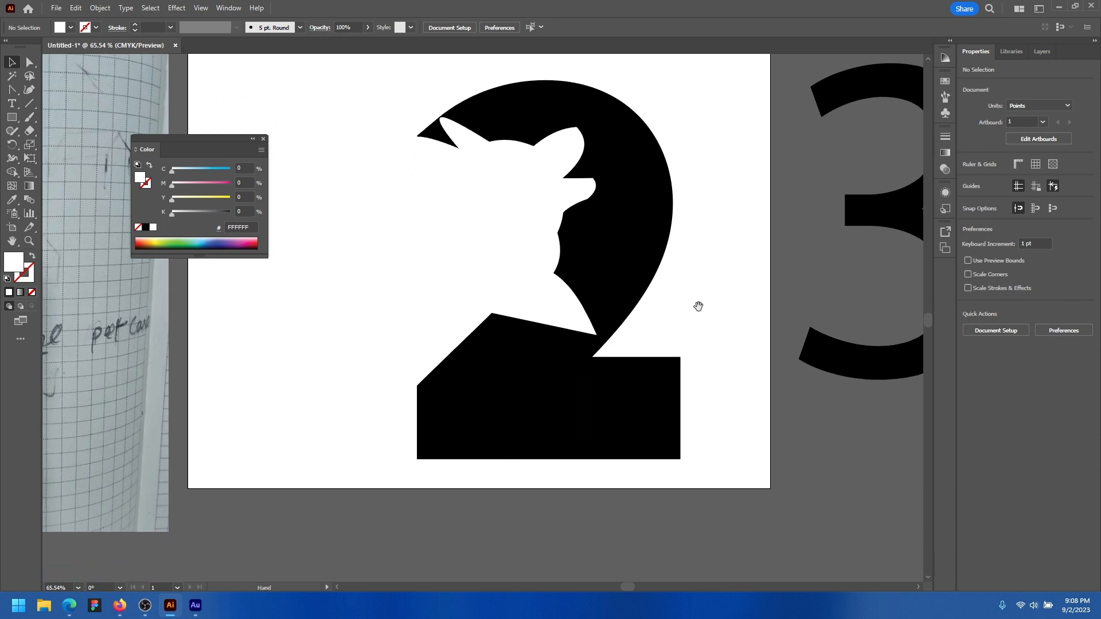
scroll(670, 379, down, 1)
click(665, 364)
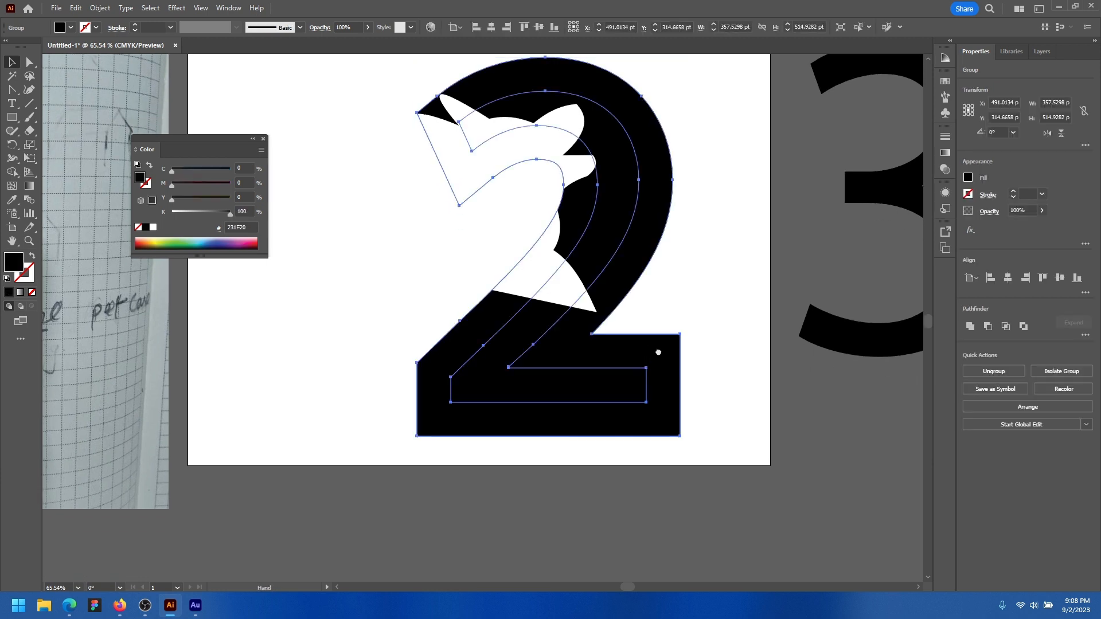
scroll(658, 352, down, 1)
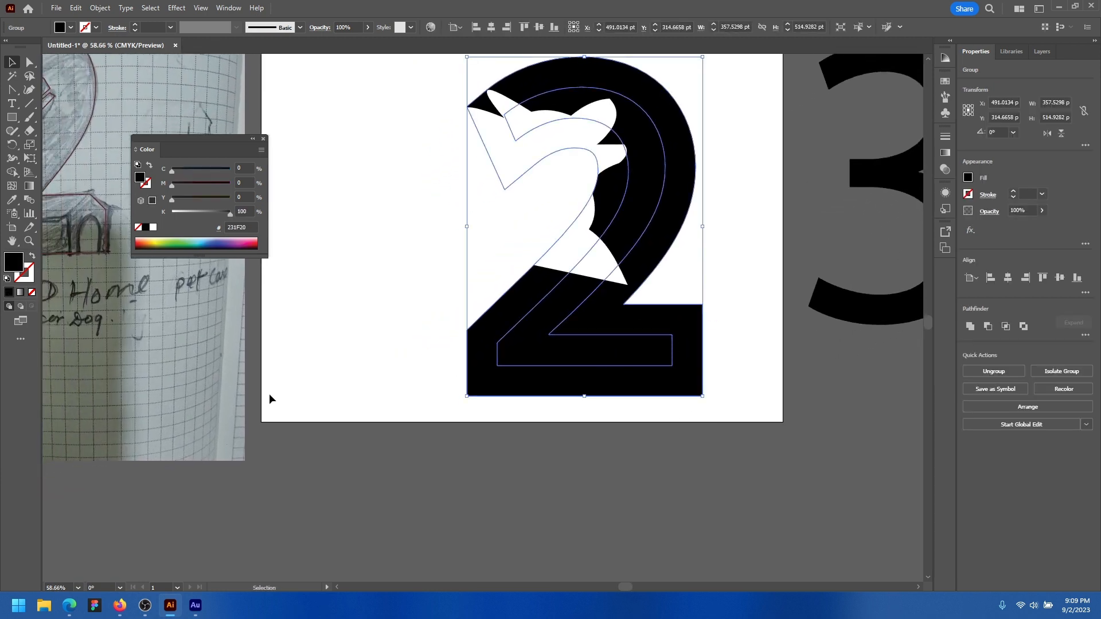
drag(189, 140, 216, 329)
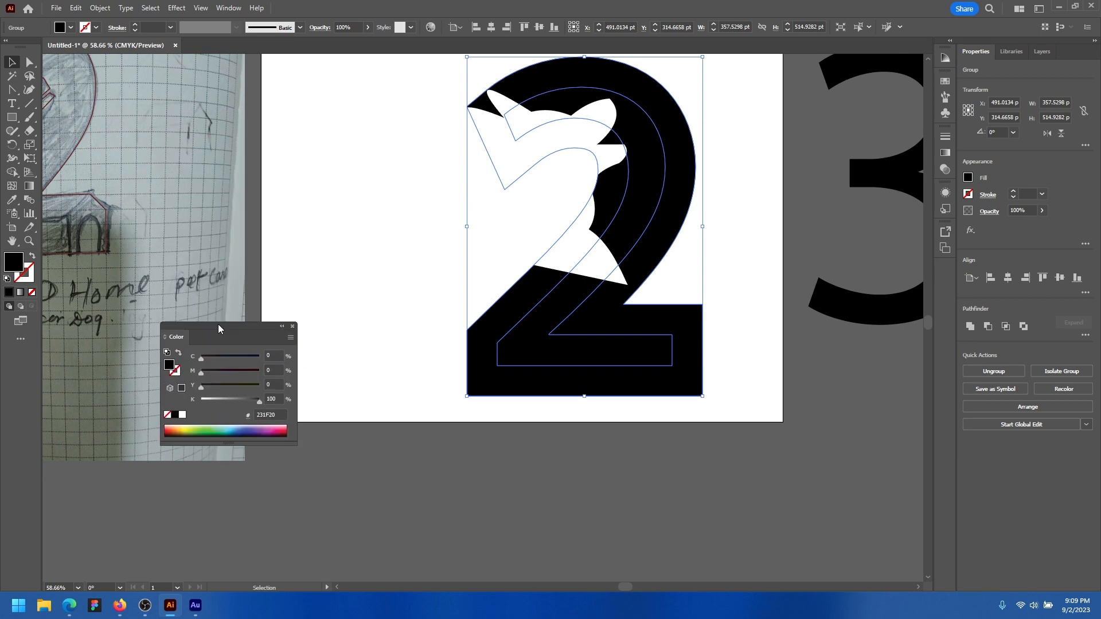
scroll(225, 205, left, 5)
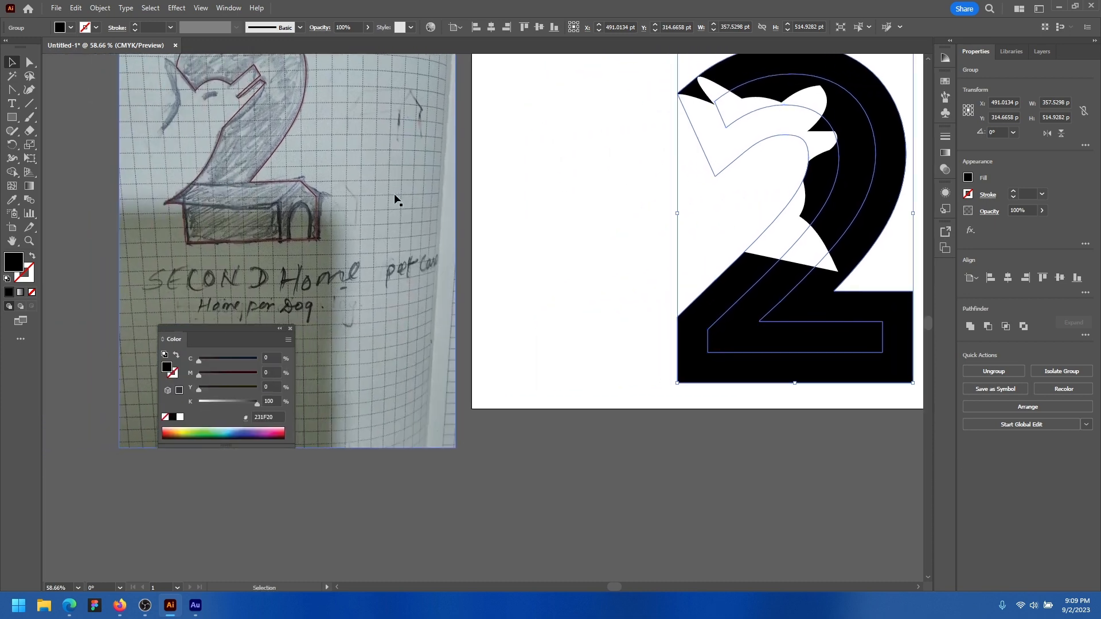
scroll(561, 276, right, 3)
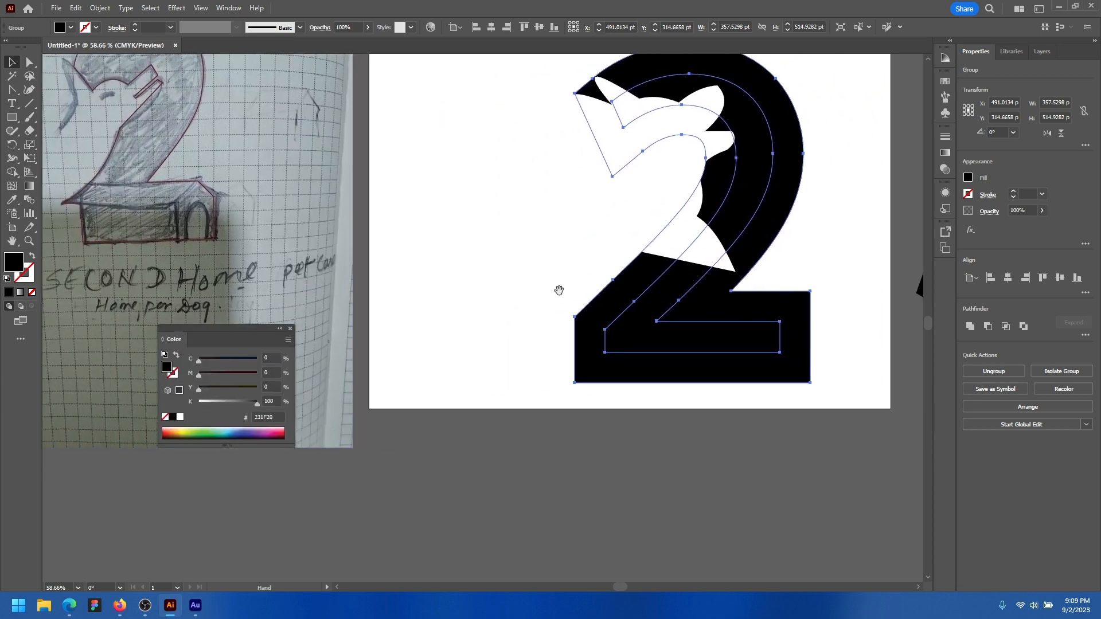
drag(838, 312, 813, 311)
click(838, 309)
click(780, 311)
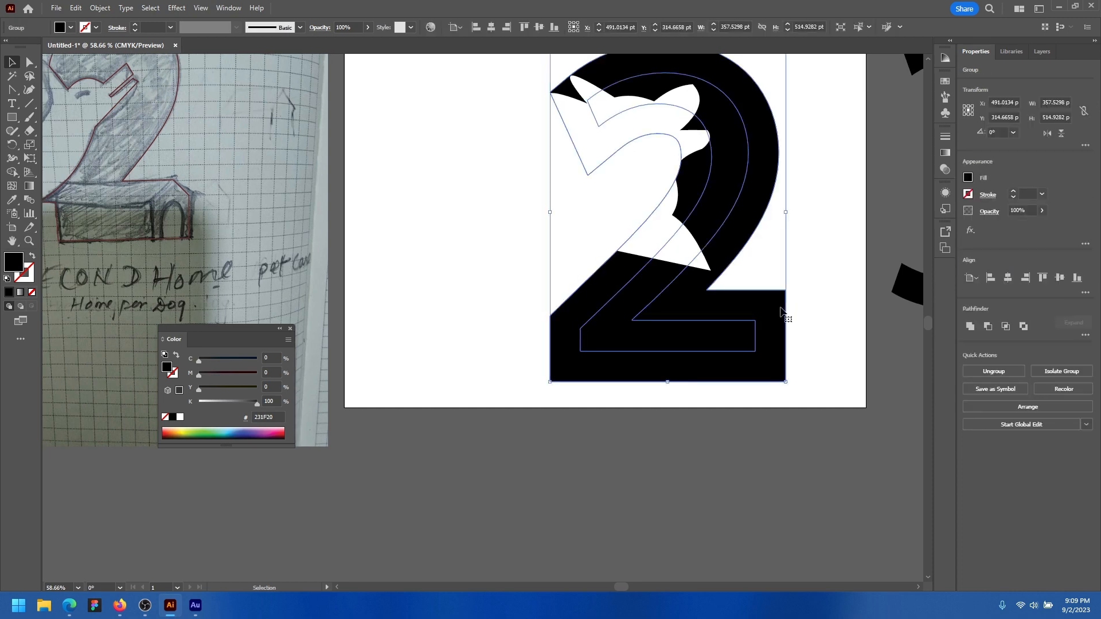
Draw a closed four-point side face about 69 × 139 pt with the Pen tool against the right end of the "2"'s base, its top edge slanting down
key(p)
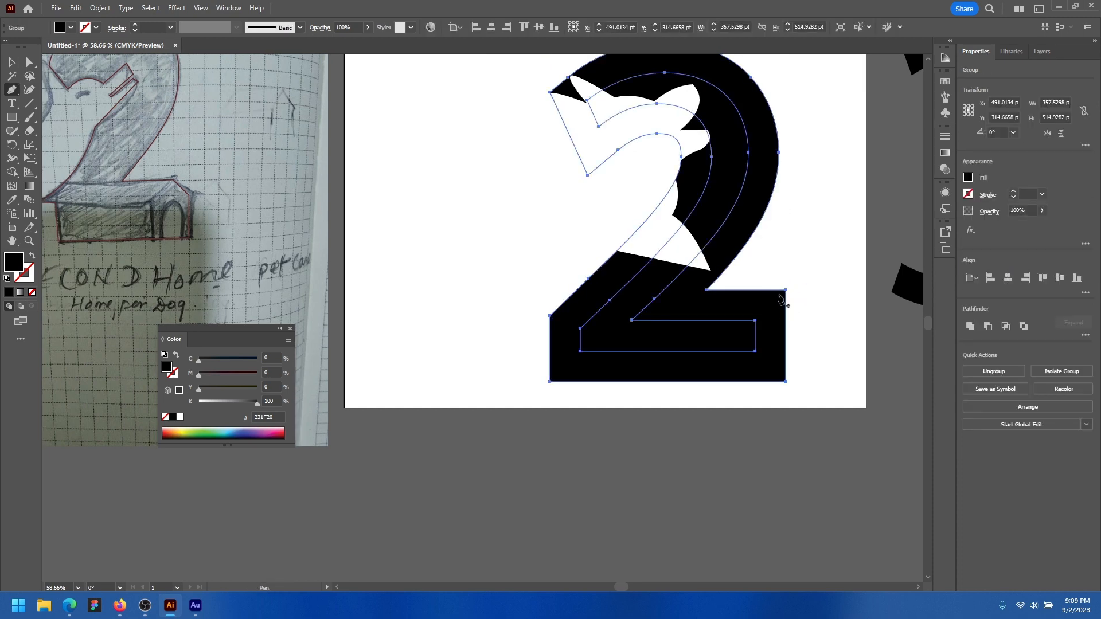
key(ctrl+shift+a)
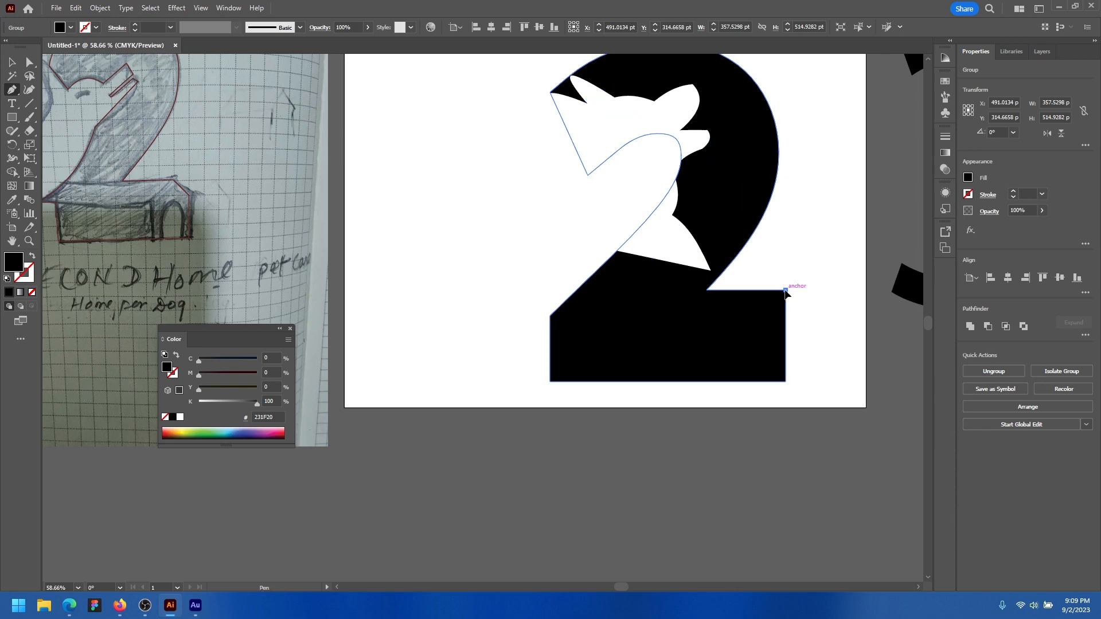
click(785, 289)
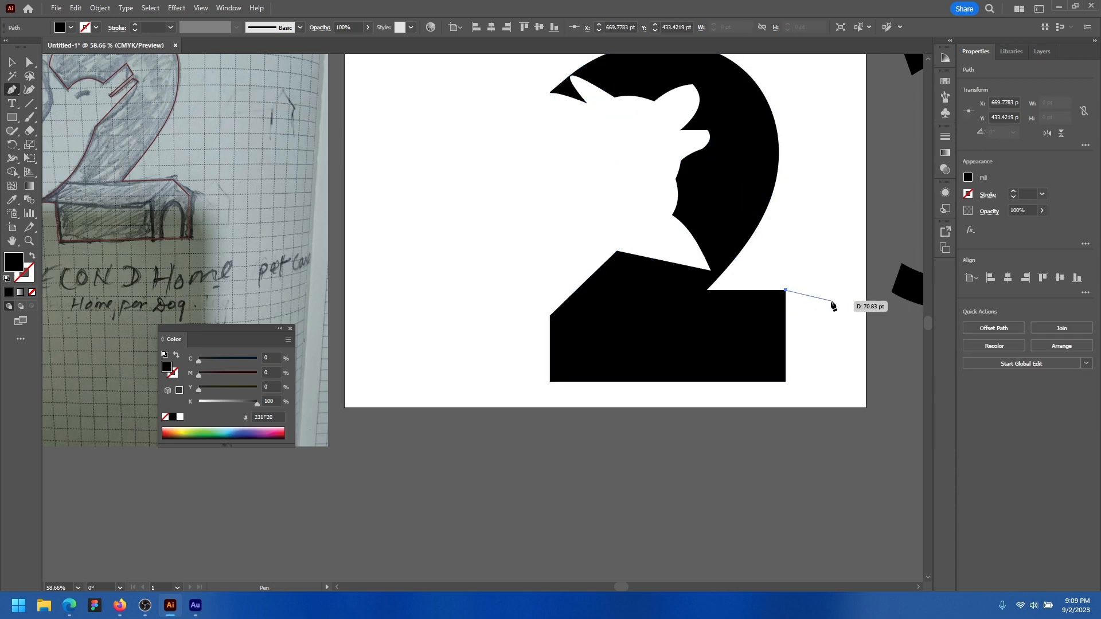
click(831, 300)
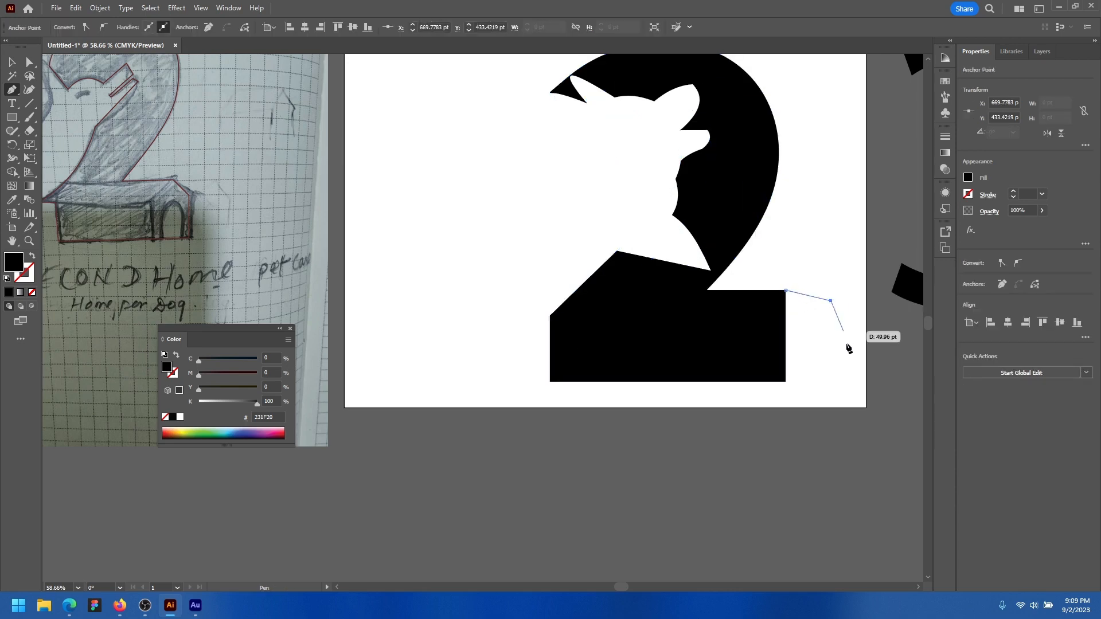
click(831, 381)
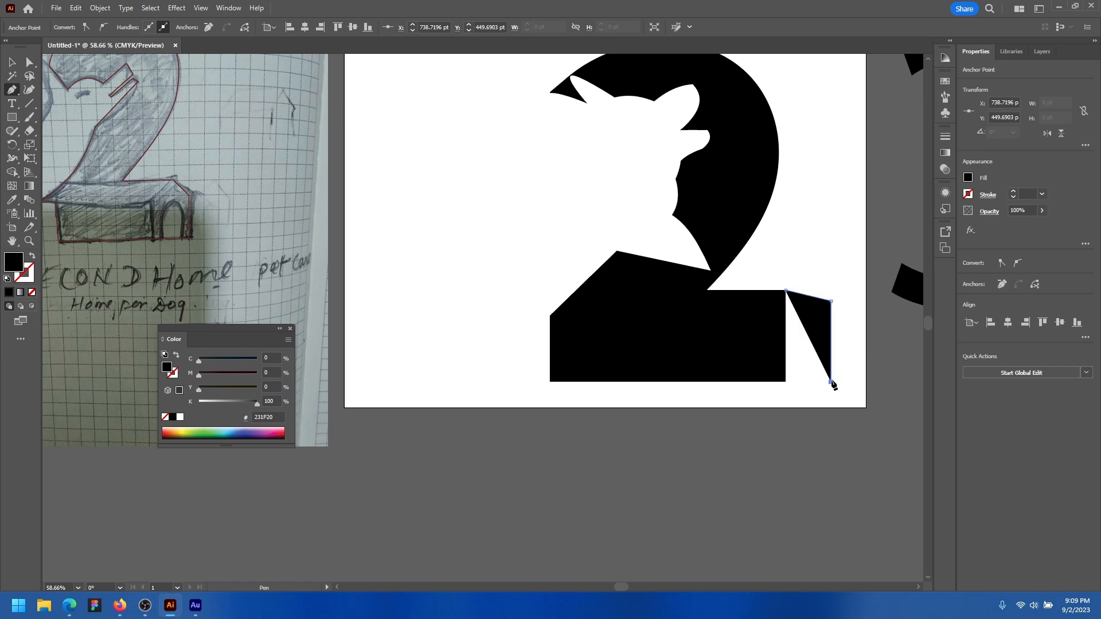
click(785, 382)
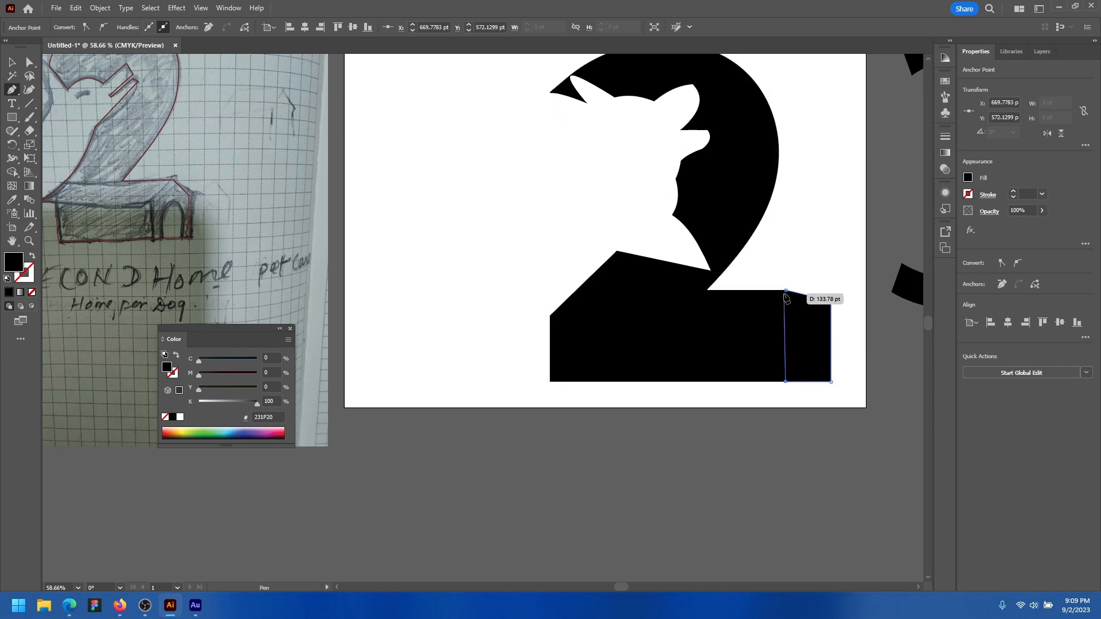
click(787, 290)
key(v)
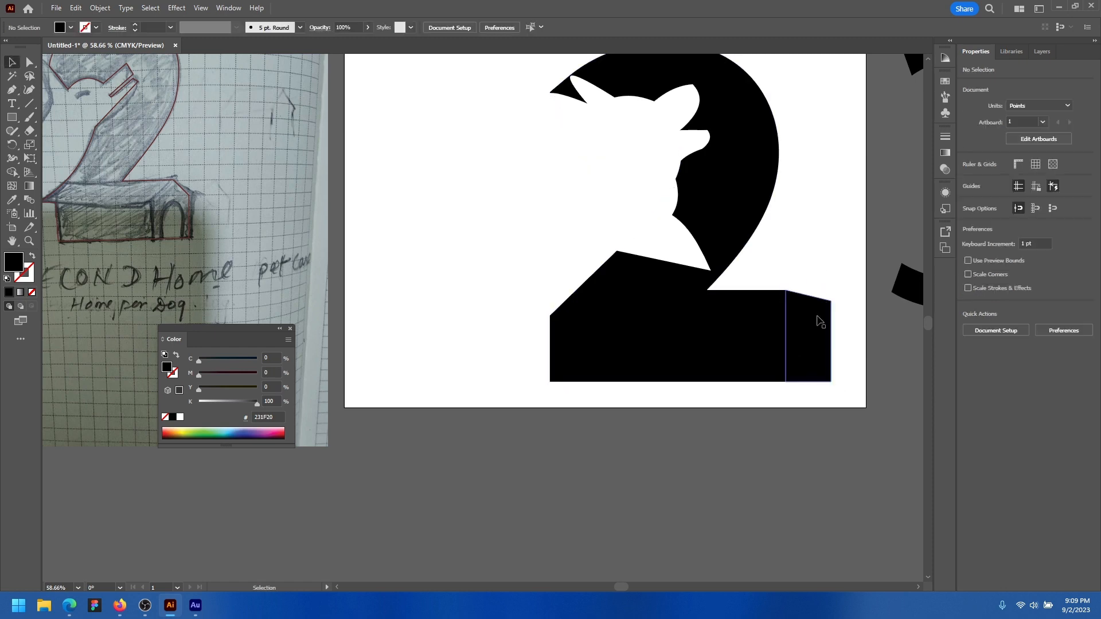
Fill the side face of the base with the 90% black dark gray swatch
click(72, 27)
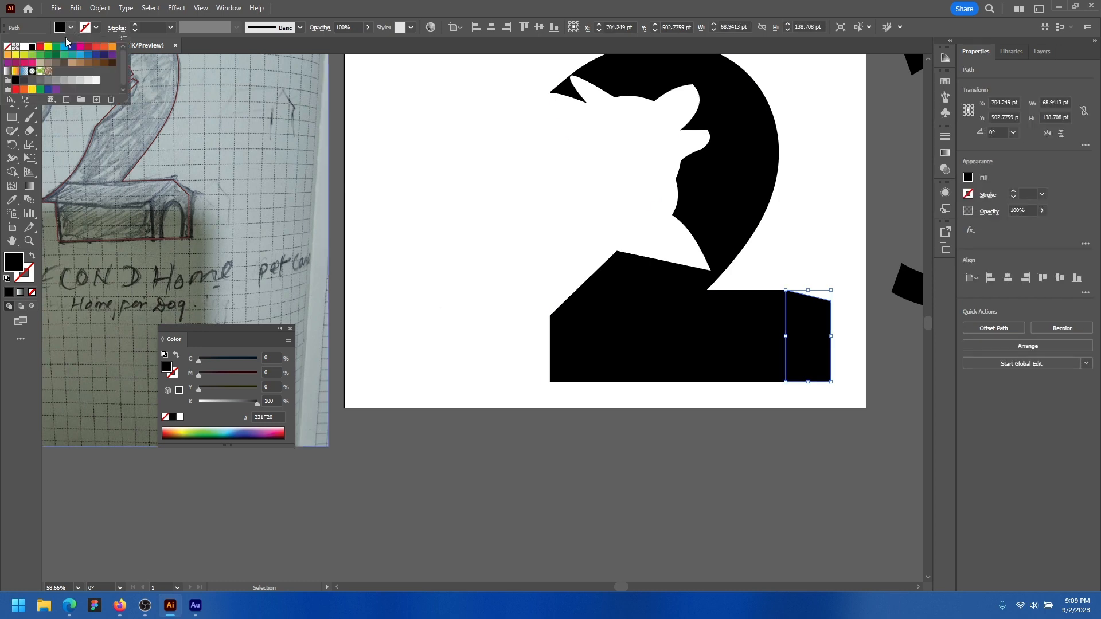
click(64, 80)
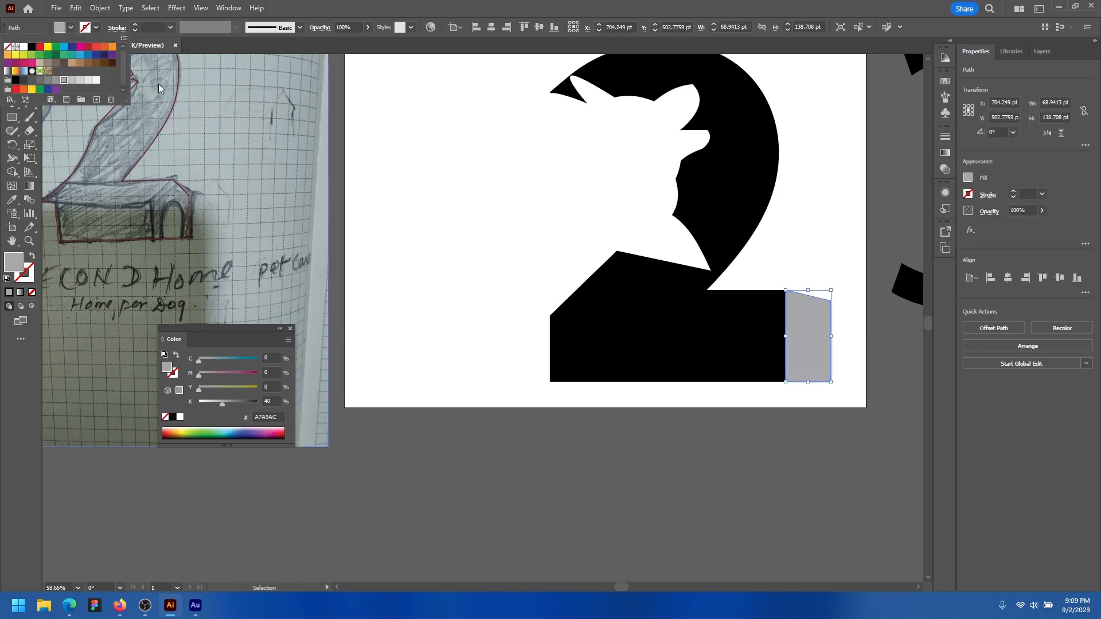
click(24, 81)
click(462, 231)
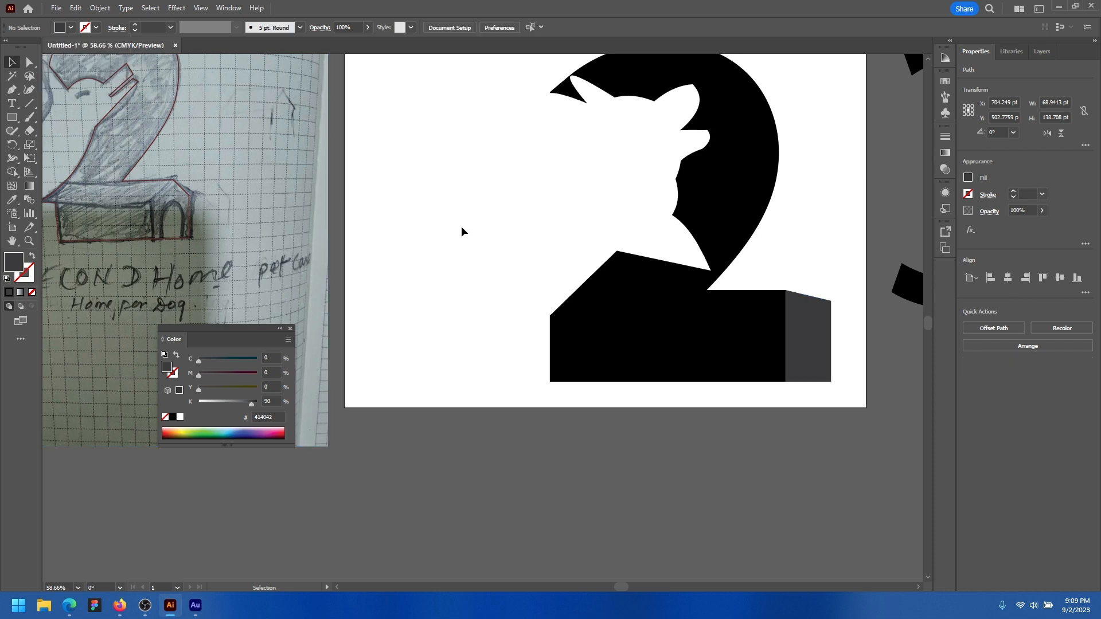
Draw a closed curved Pen shape from the "2"'s upper left tip, around the outside of its bowl, to where it meets the base
ctrl+alt+click(723, 324)
scroll(720, 329, down, 1)
scroll(831, 328, up, 6)
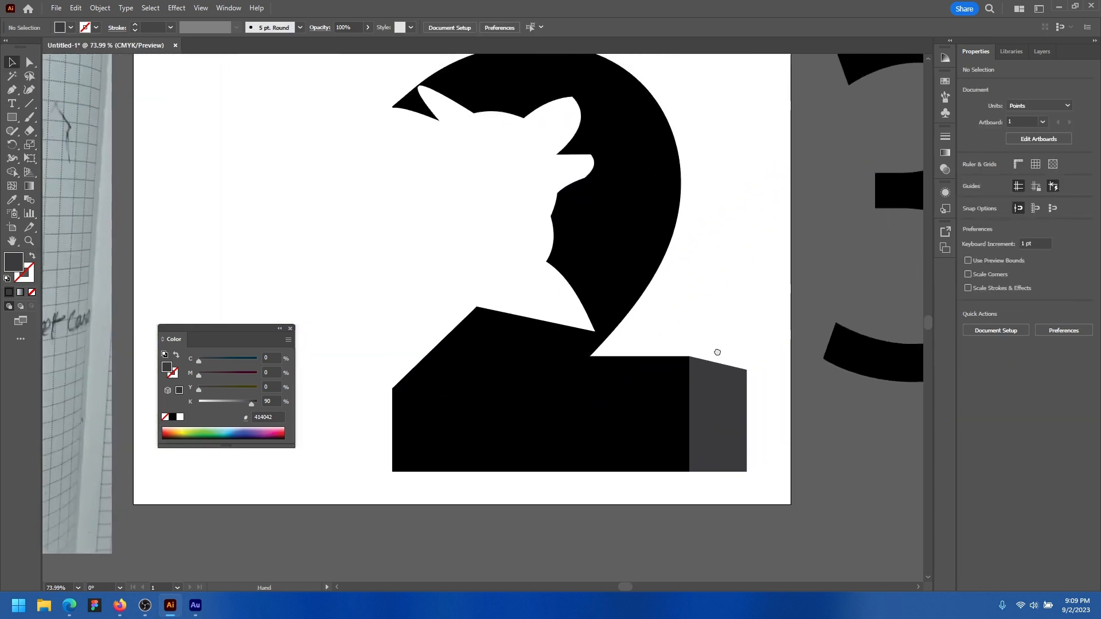
scroll(718, 344, down, 2)
scroll(660, 229, up, 2)
scroll(642, 258, up, 1)
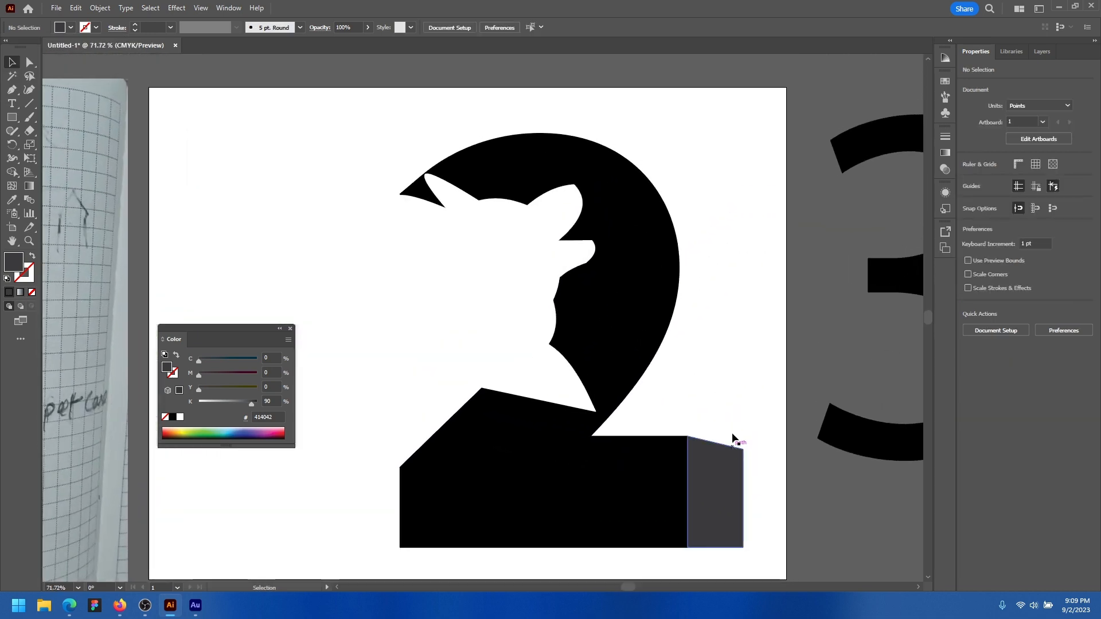
key(p)
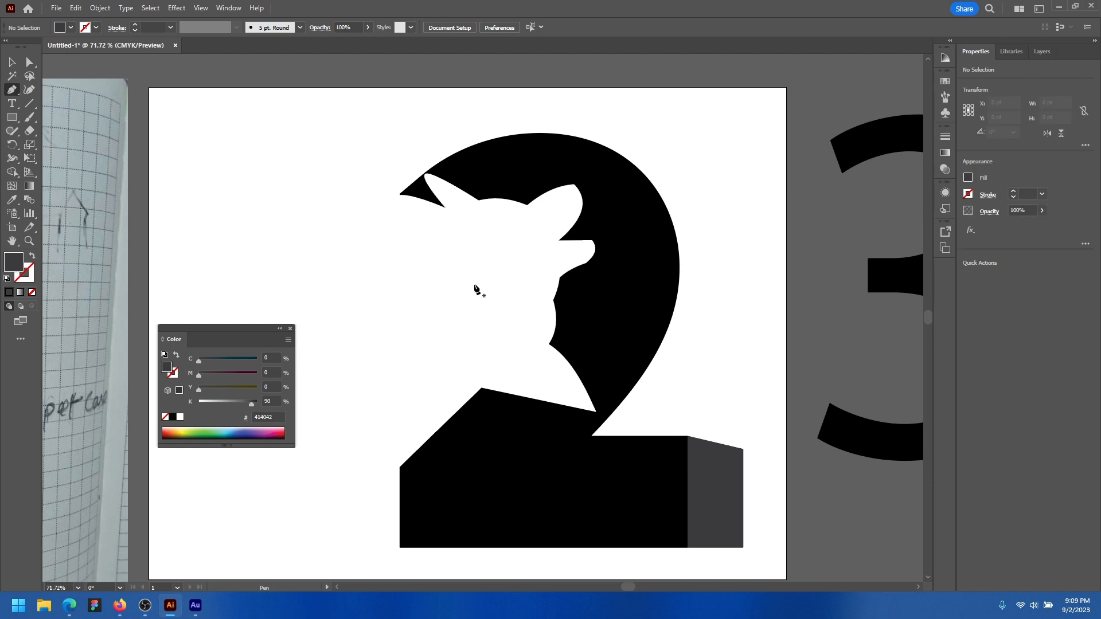
click(400, 193)
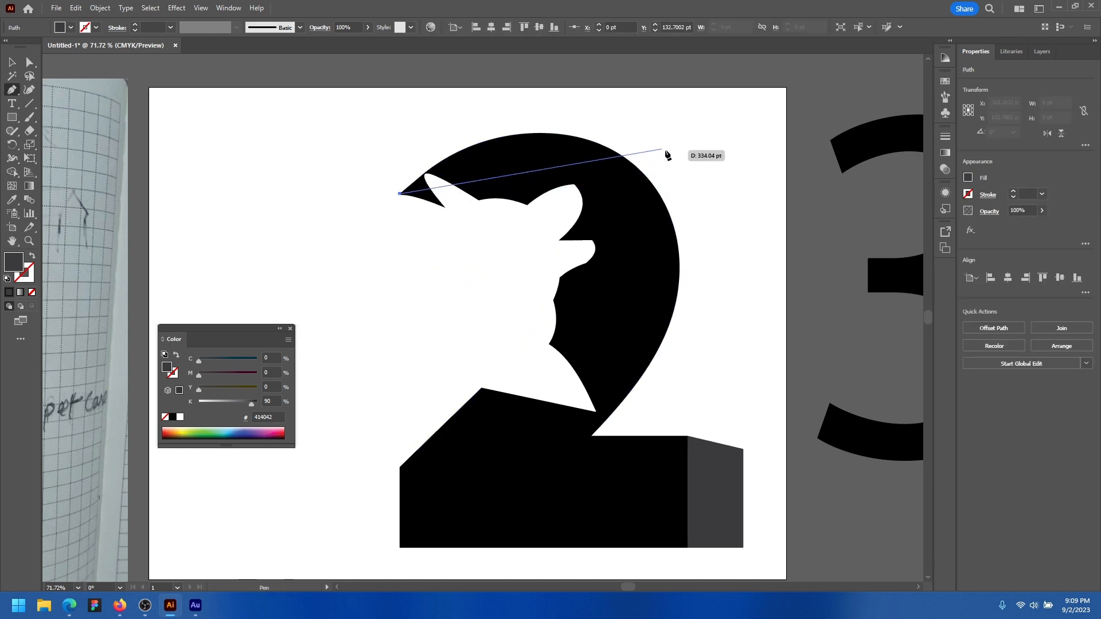
drag(662, 165, 848, 319)
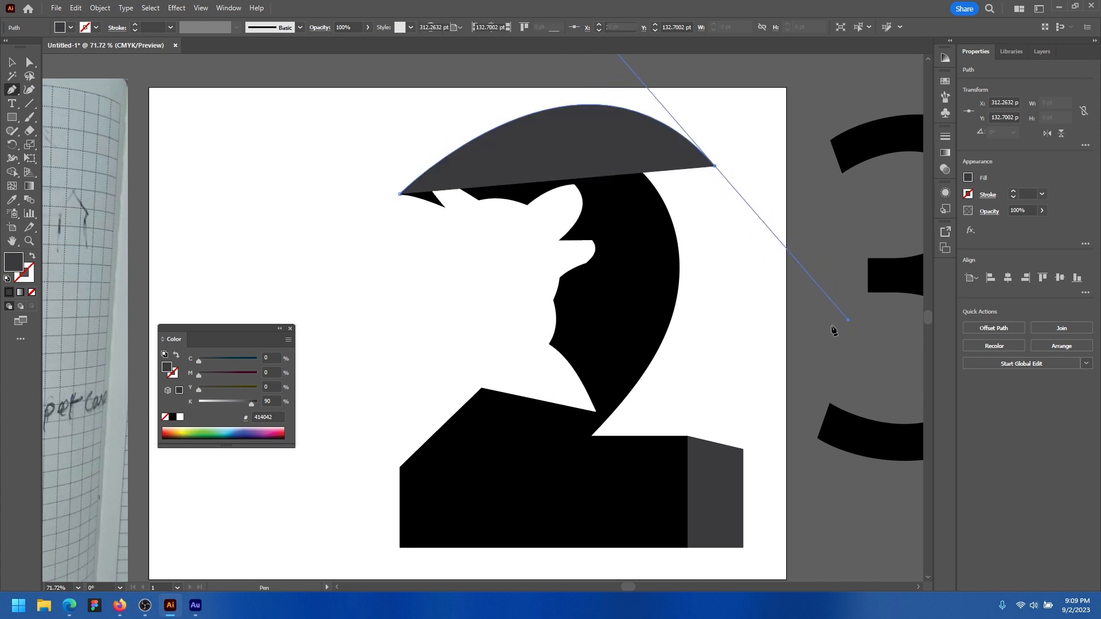
click(591, 436)
click(576, 270)
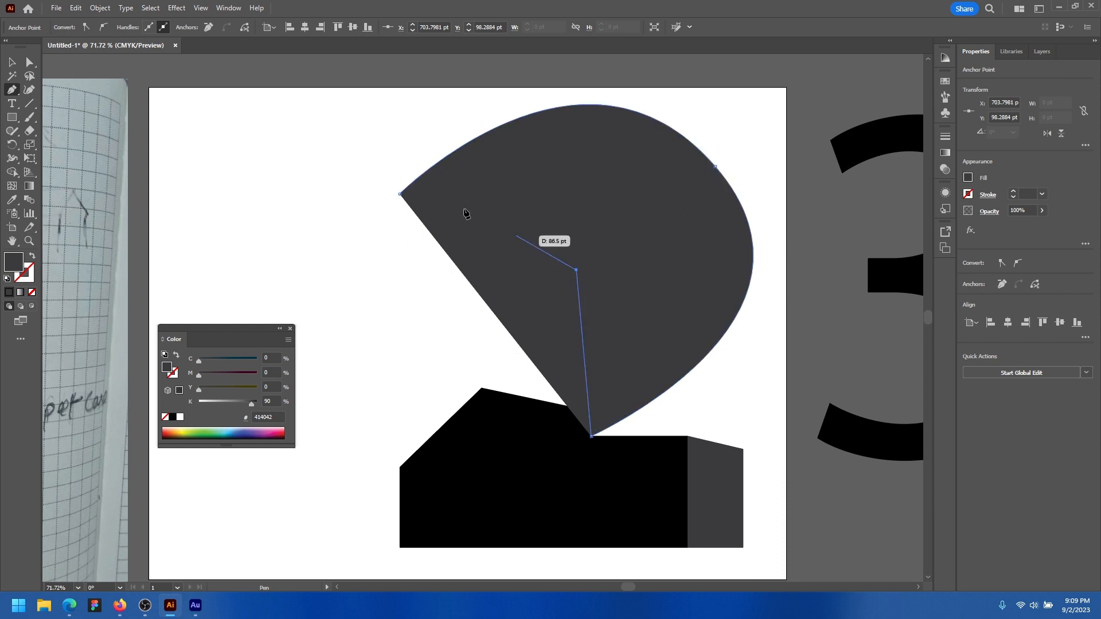
click(400, 194)
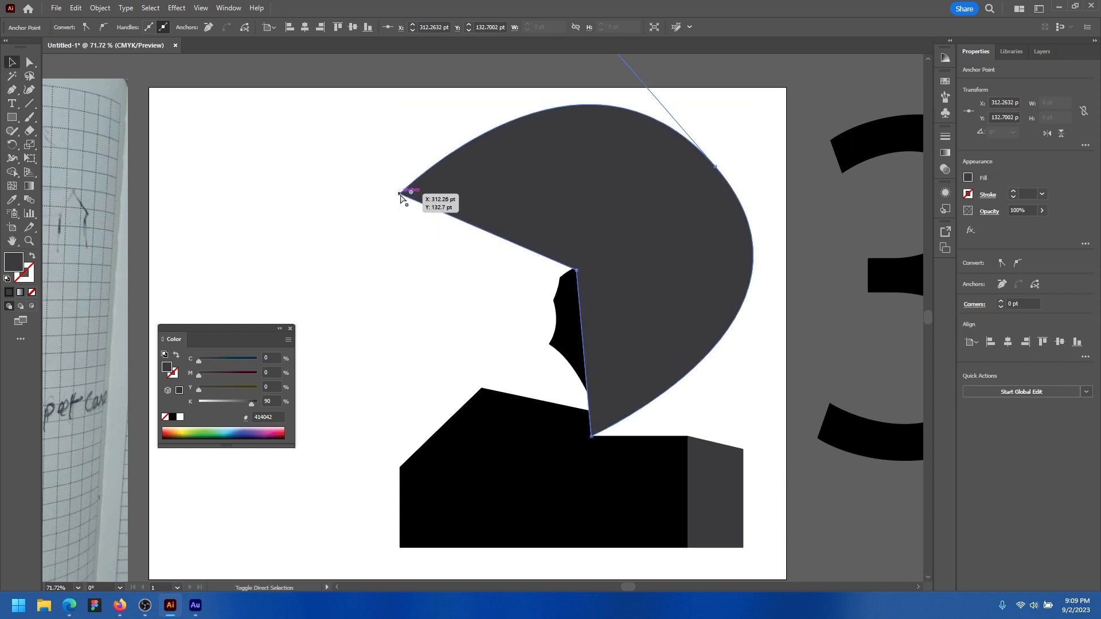
Place the curved gray shape behind the "2" and pull its outer anchor and handle inward, leaving a slimmer side edge along the bowl
key(v)
key(a)
click(701, 196)
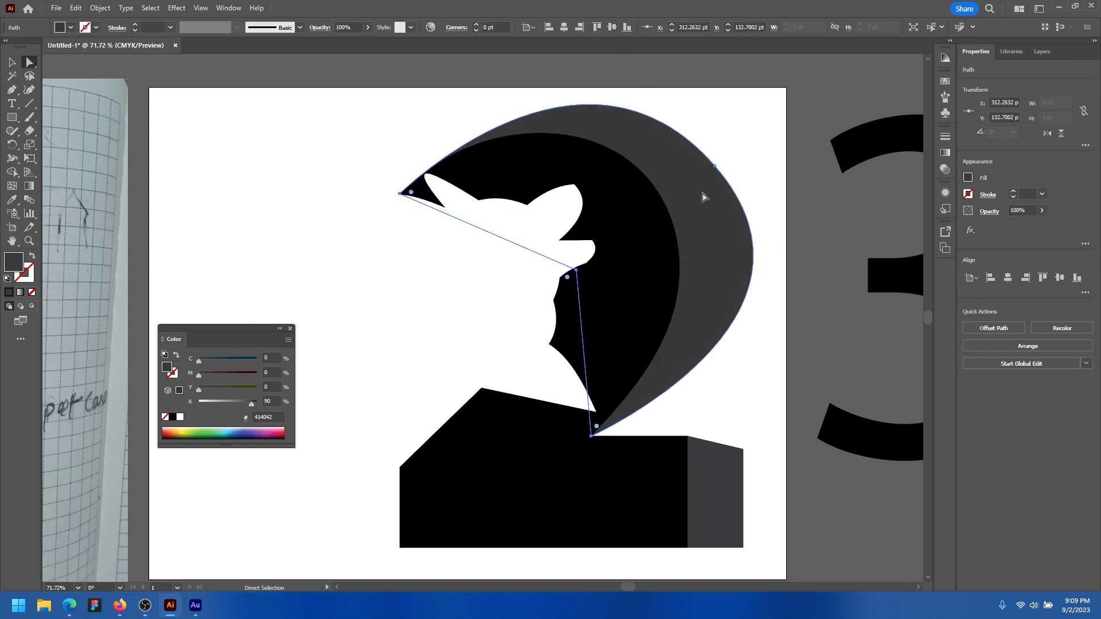
drag(715, 167, 696, 203)
drag(830, 360, 780, 323)
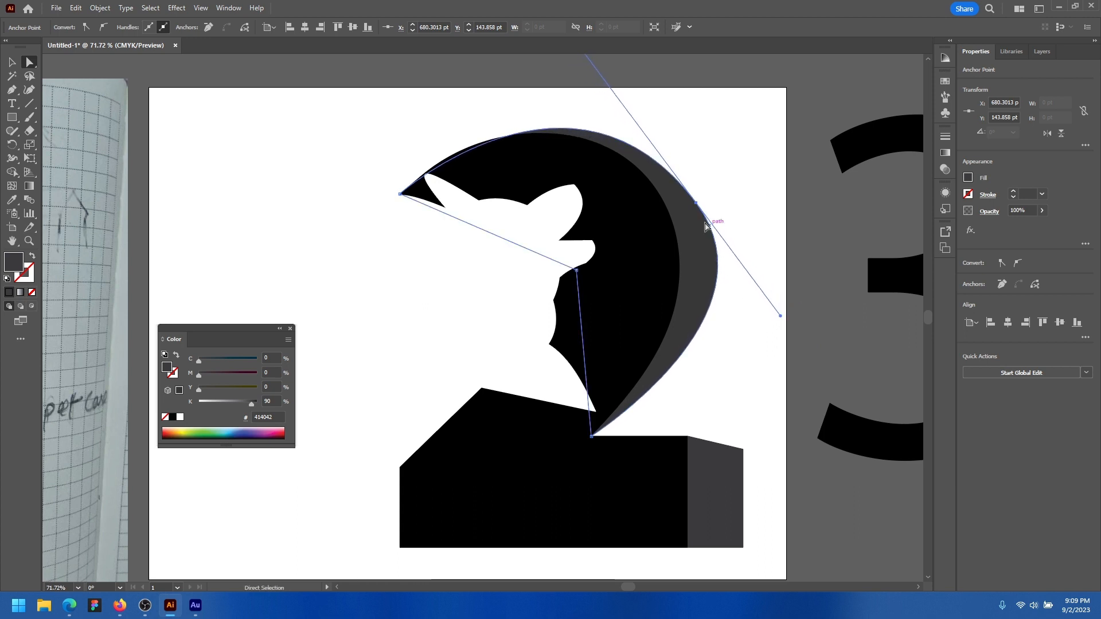
drag(695, 202, 688, 239)
key(v)
click(727, 168)
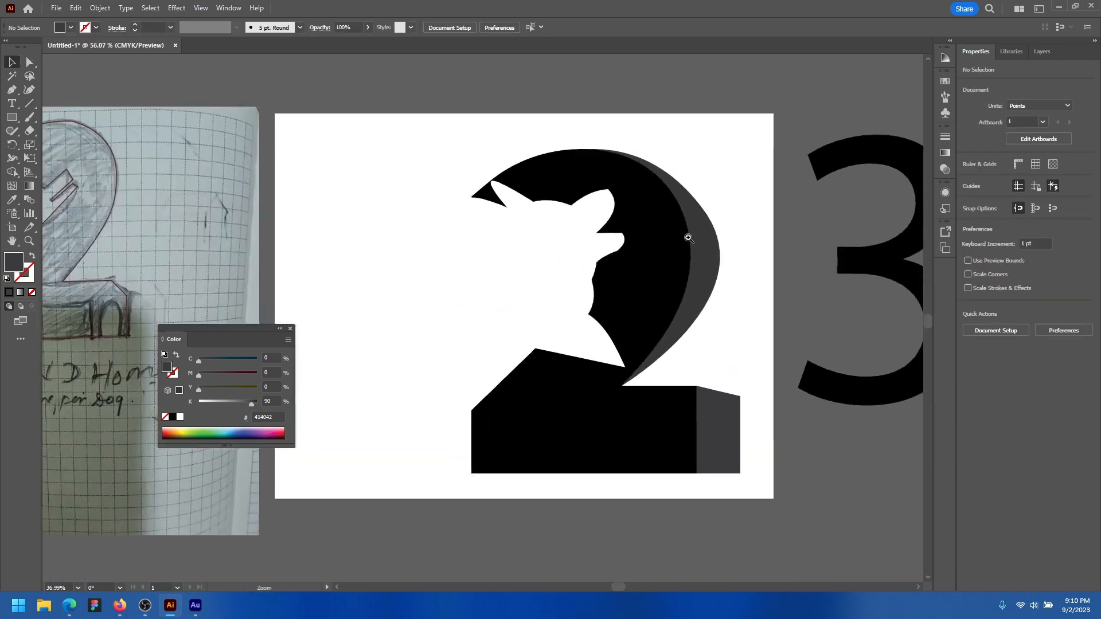
Move the gray shape's outer anchor to about X 688 pt, Y 144 pt and adjust its upper handle to follow the "2"'s top curve
drag(665, 318, 624, 335)
click(661, 268)
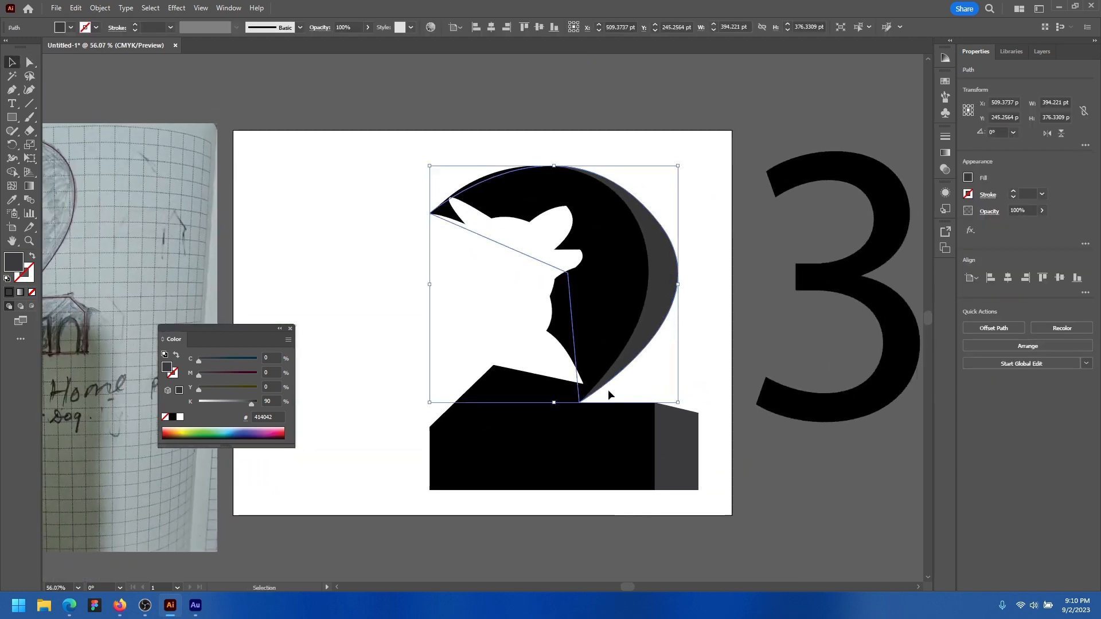
key(a)
click(579, 401)
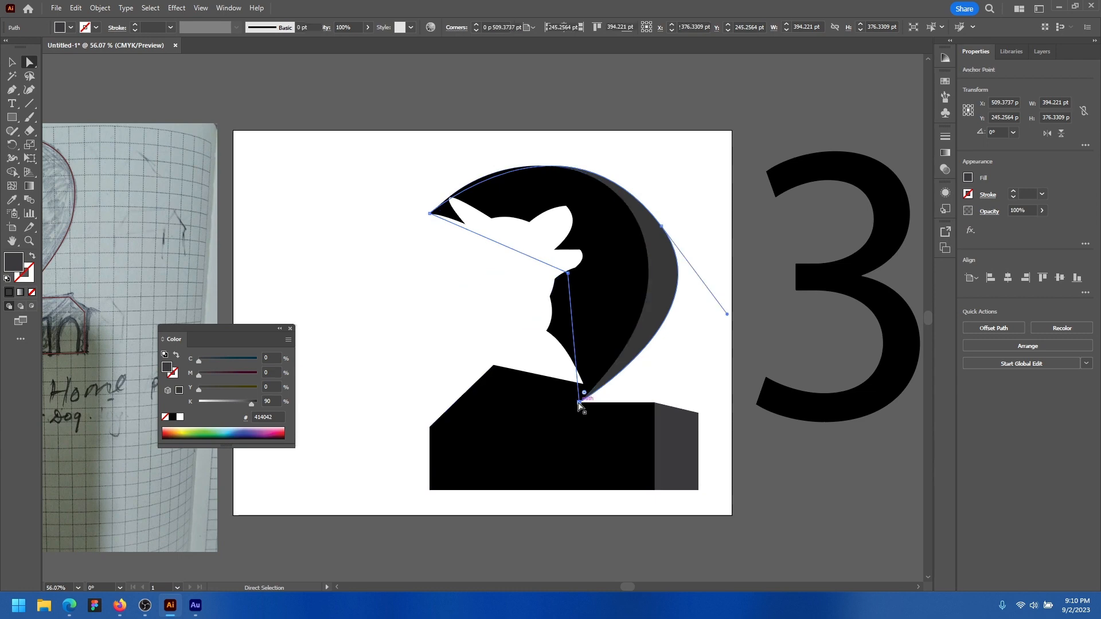
drag(727, 314, 746, 356)
key(ctrl+z)
mouse_move(666, 235)
mouse_down()
mouse_move(679, 229)
mouse_move(671, 227)
mouse_up()
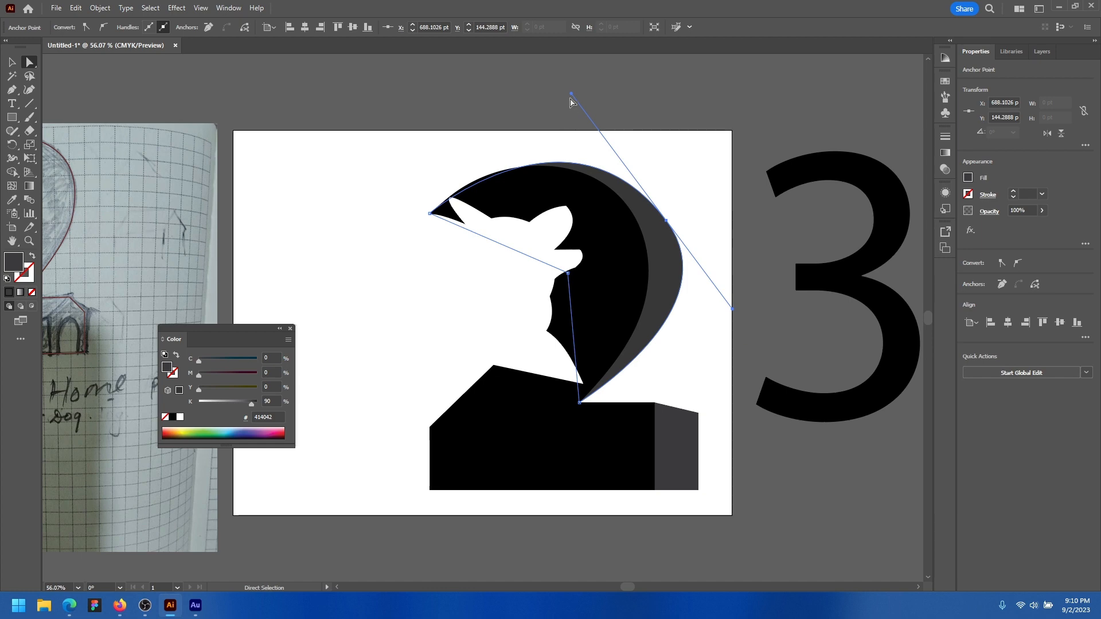
drag(571, 94, 529, 102)
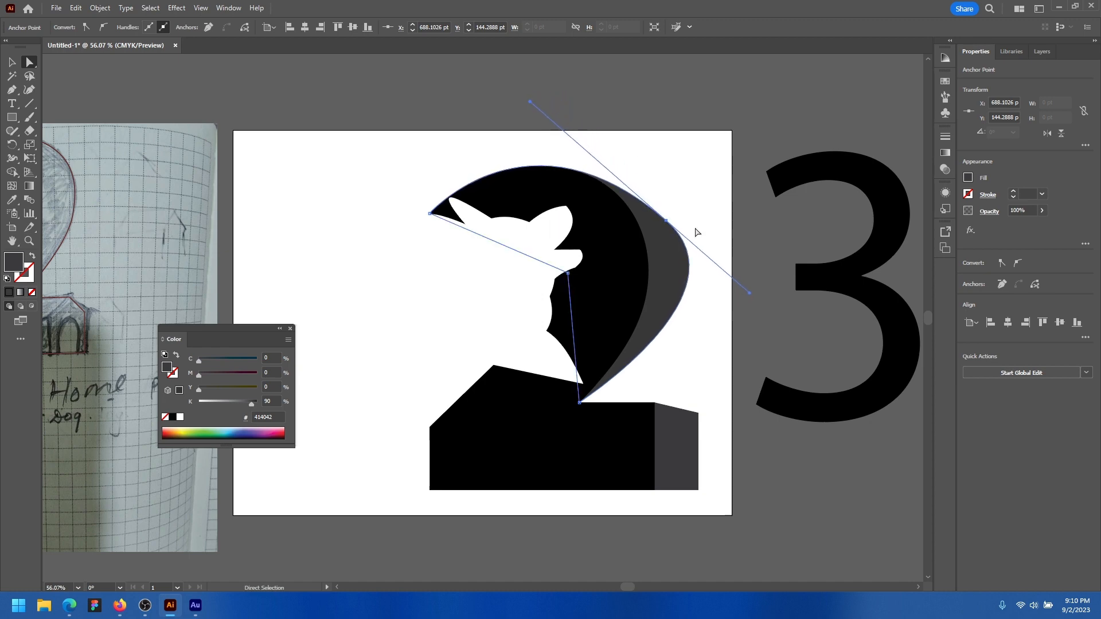
Pull the outer anchor's lower handle inward independently of the upper one to tighten the gray edge's lower curve
click(751, 298)
click(663, 246)
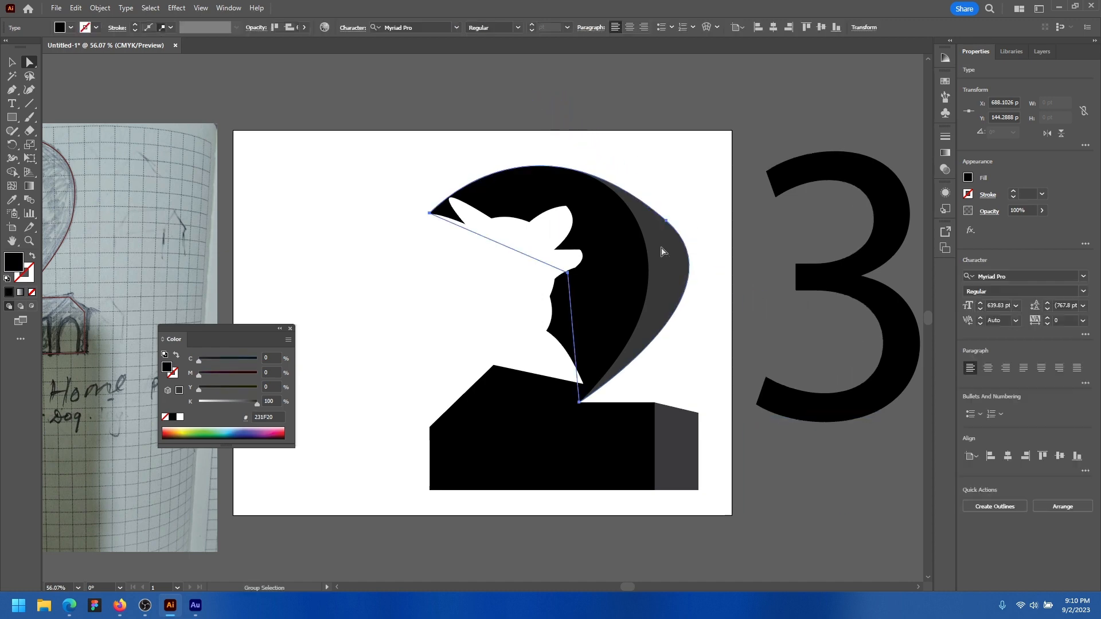
click(664, 222)
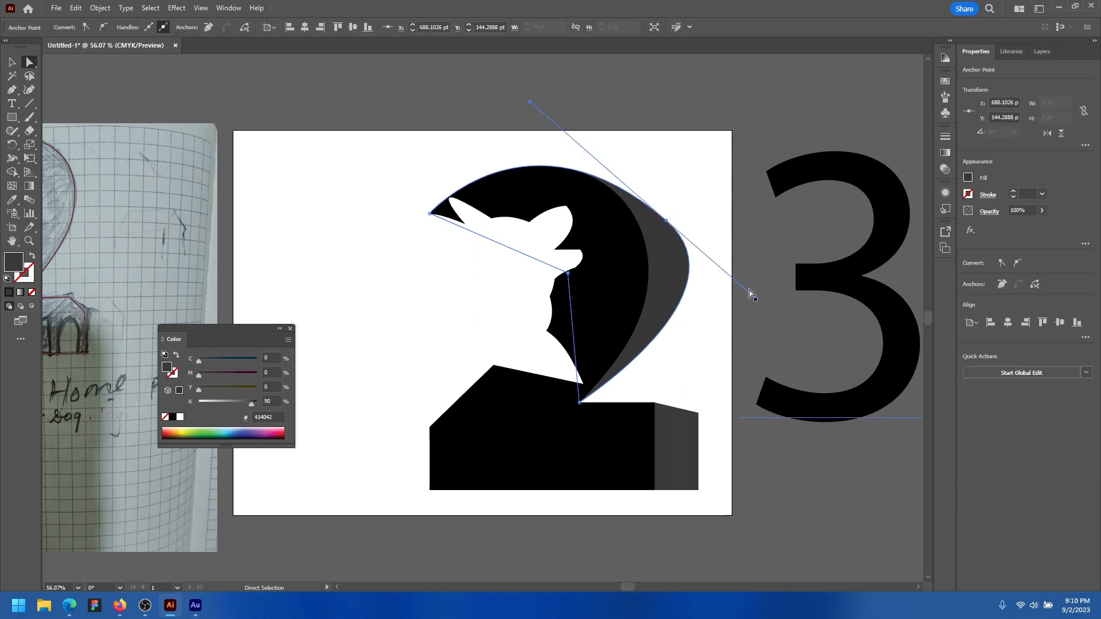
drag(750, 295, 698, 241)
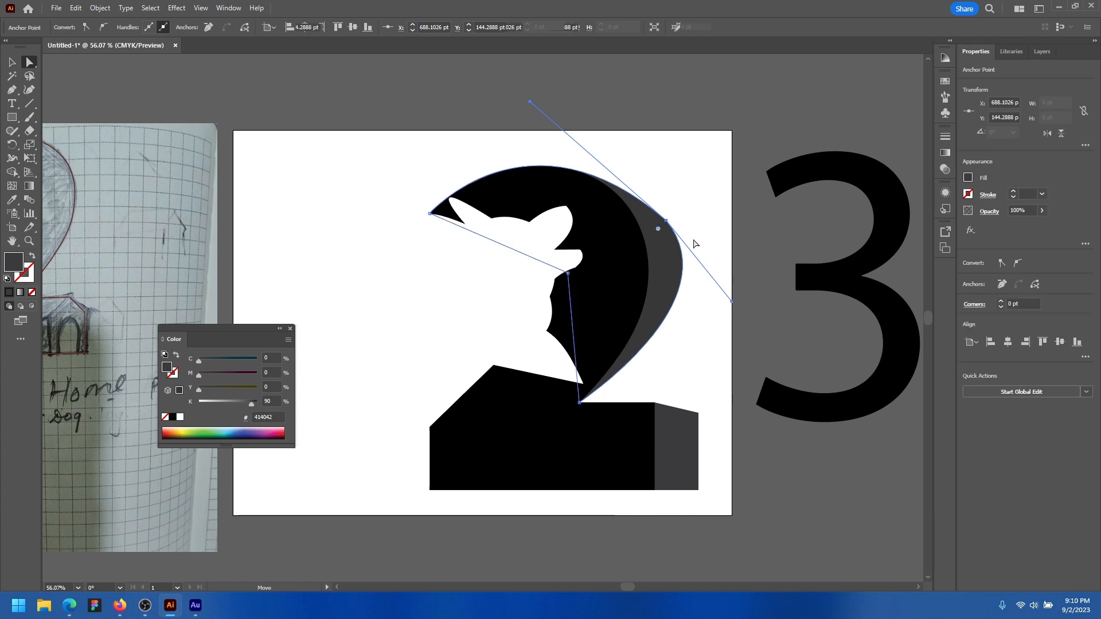
Draw a dark gray rectangle about 218 by 255 pt in the empty artboard area beside the "2"
click(688, 197)
scroll(682, 338, up, 1)
drag(681, 451, 580, 287)
scroll(650, 338, up, 2)
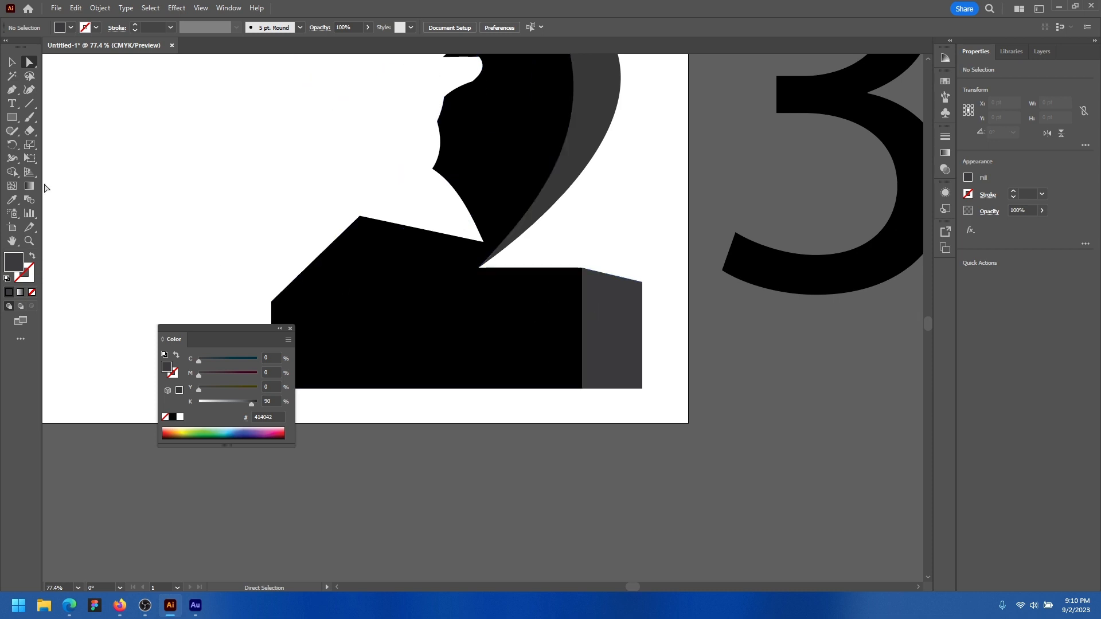
click(15, 118)
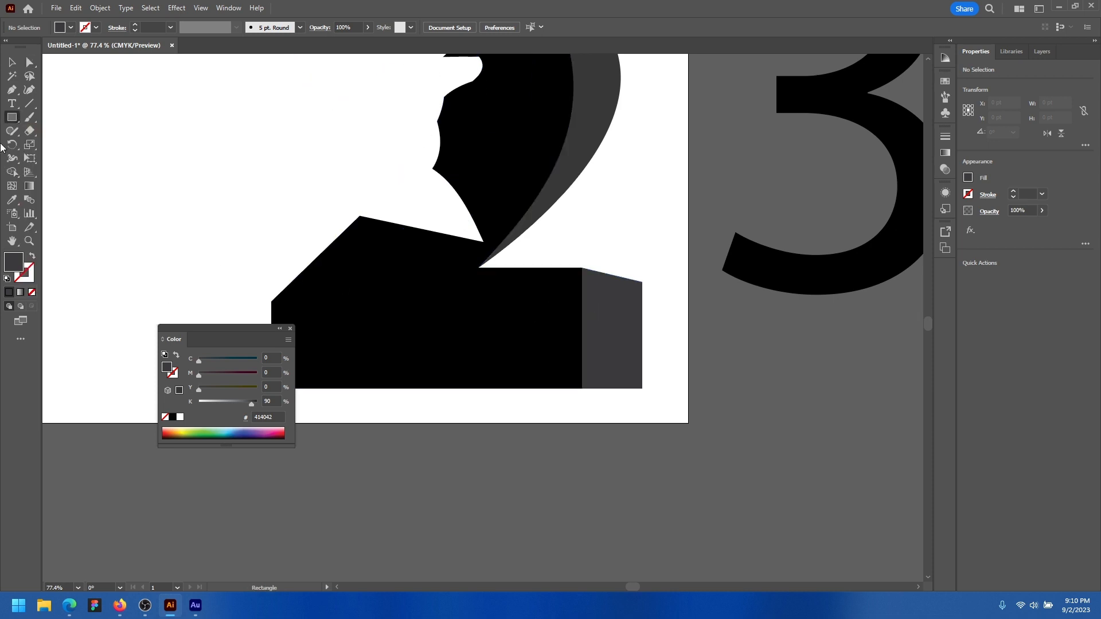
scroll(465, 165, left, 5)
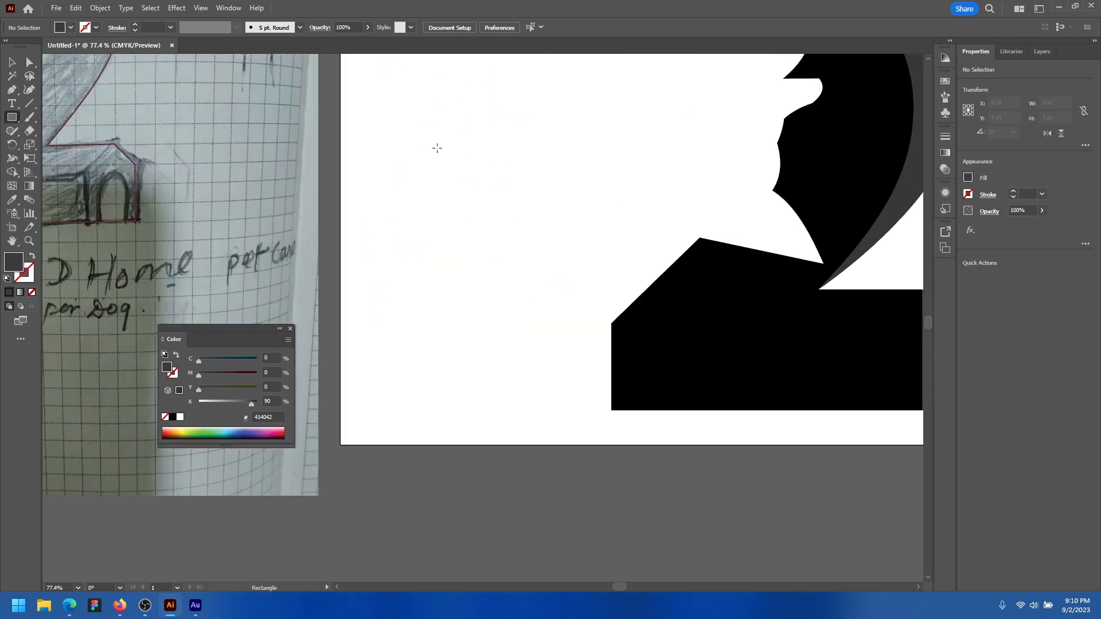
mouse_move(413, 133)
mouse_down()
mouse_move(514, 356)
mouse_move(585, 364)
mouse_move(602, 354)
mouse_up()
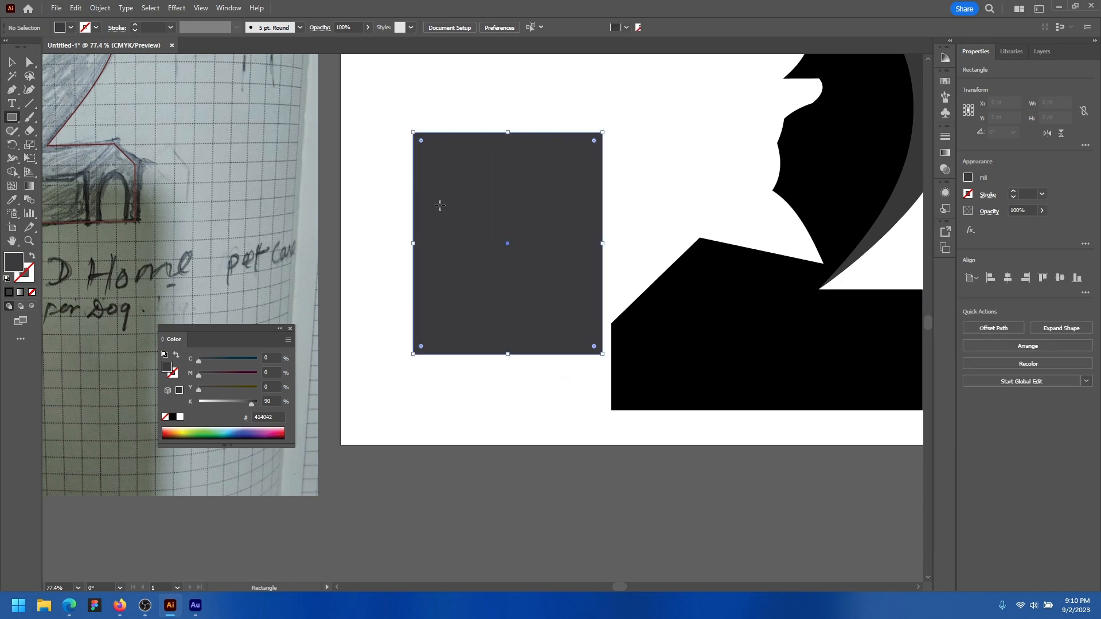
Reposition the gray rectangle and fully round its two upper corners to form an arched doorway shape
key(a)
drag(664, 169, 663, 167)
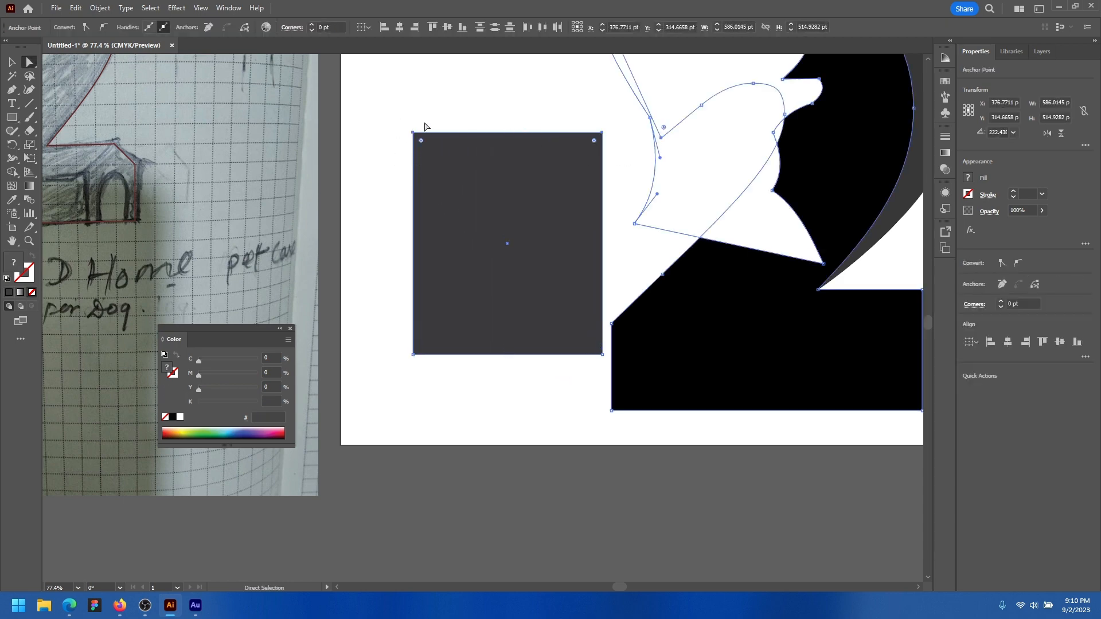
drag(492, 185, 472, 207)
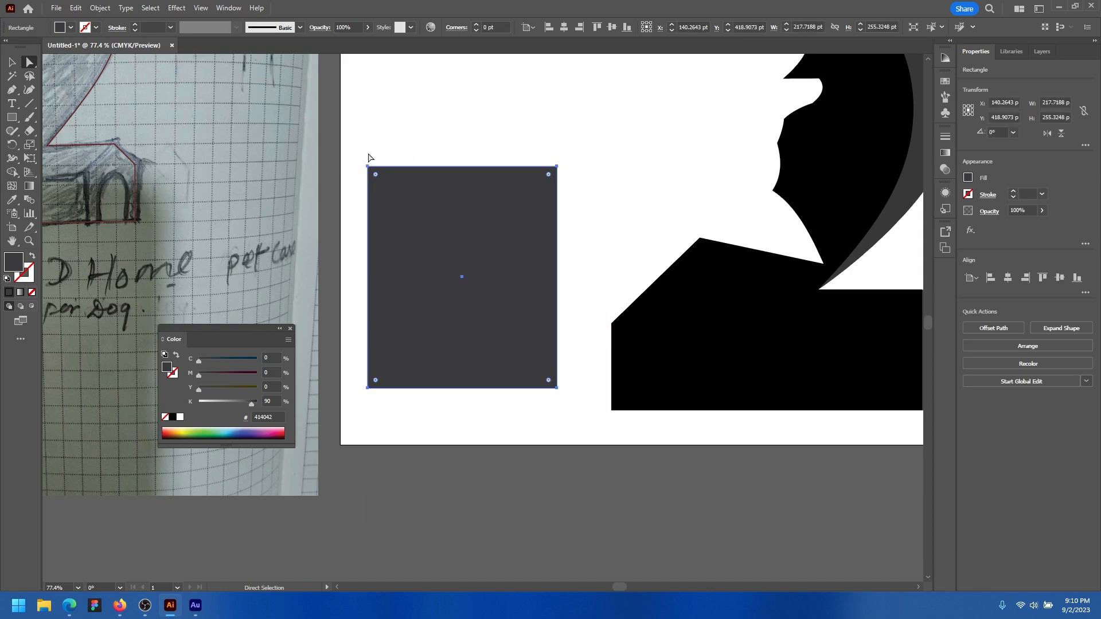
drag(586, 196, 418, 312)
key(v)
click(543, 163)
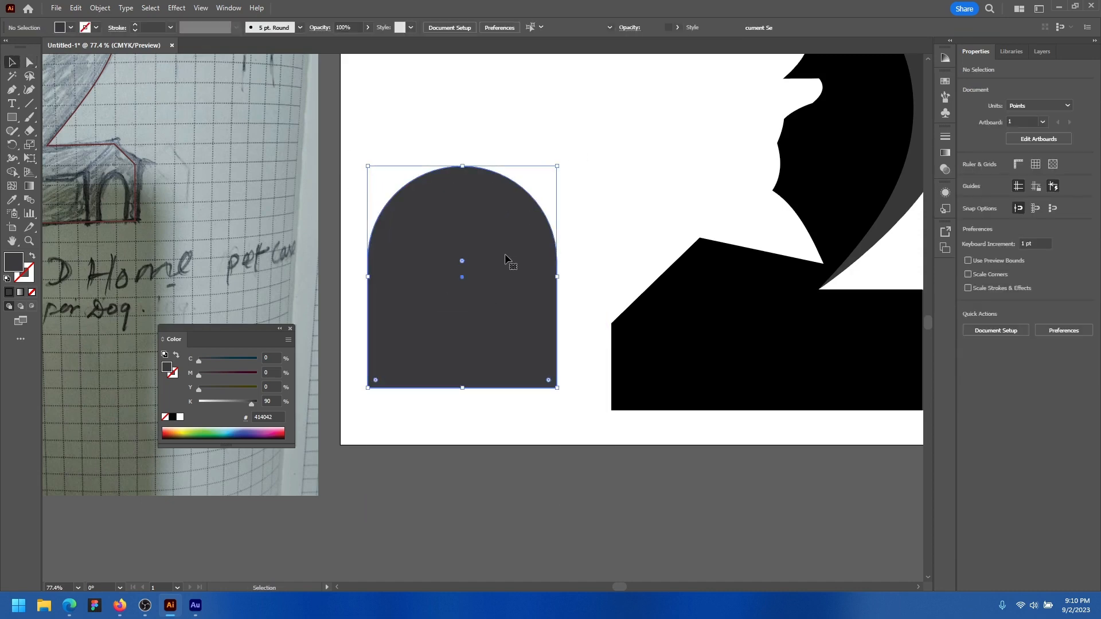
Move the arch across to the other side of the "2", below the "3", at about X 889 pt, Y 552 pt
click(506, 259)
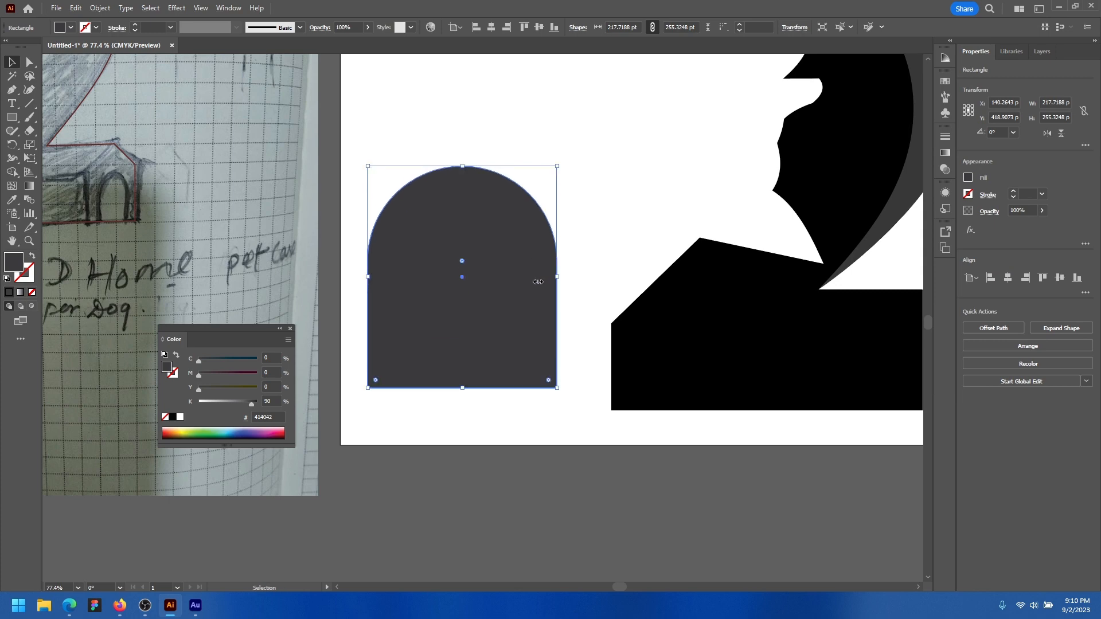
drag(509, 299, 373, 370)
ctrl+drag(373, 370, 807, 354)
drag(737, 361, 593, 394)
drag(594, 394, 460, 389)
drag(532, 385, 575, 363)
ctrl+drag(575, 363, 549, 366)
drag(564, 364, 573, 458)
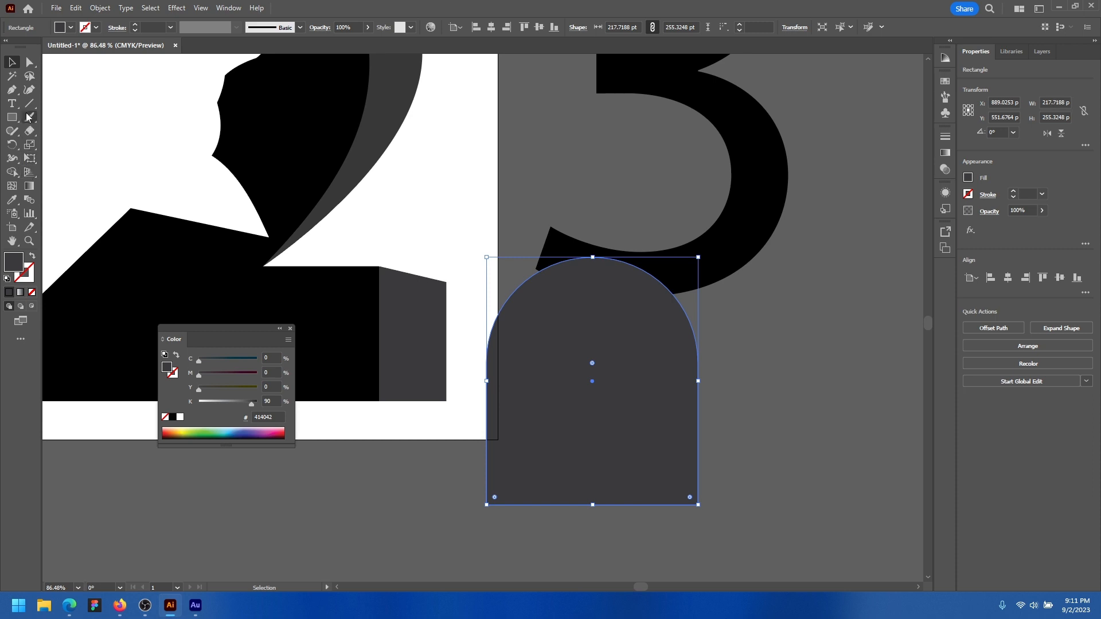
Try the Perspective Grid and Free Transform tools for giving the arch perspective
click(36, 173)
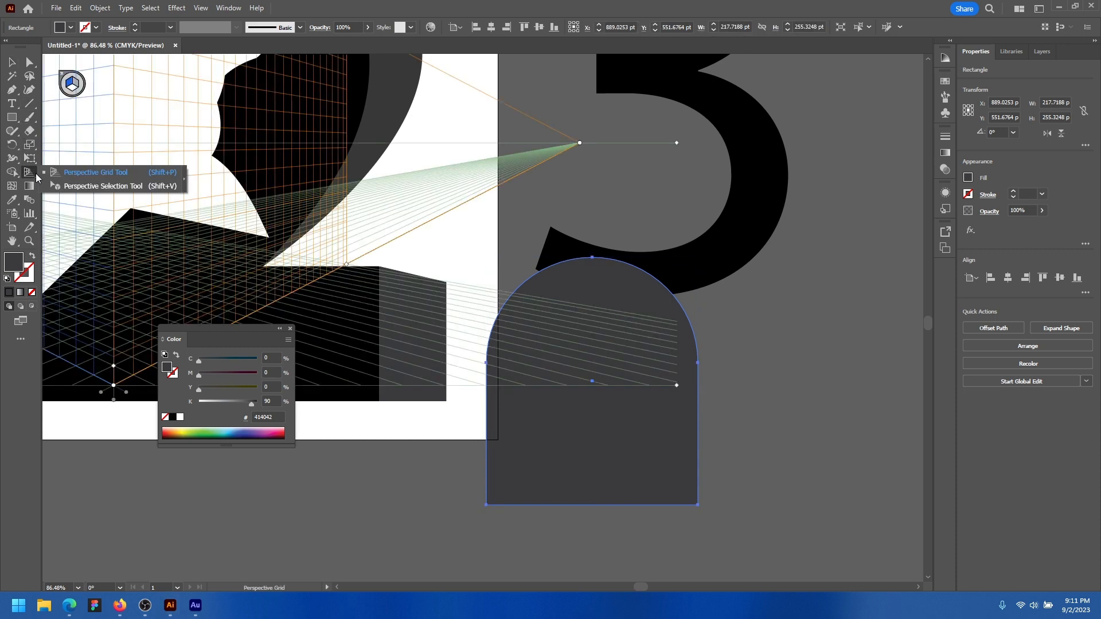
click(62, 74)
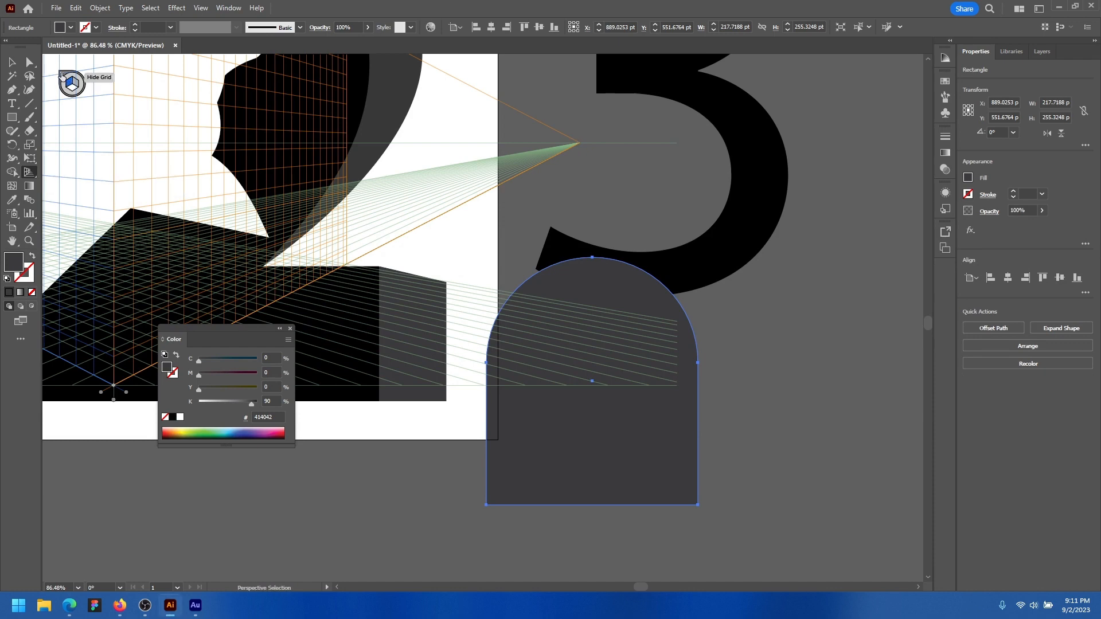
click(62, 74)
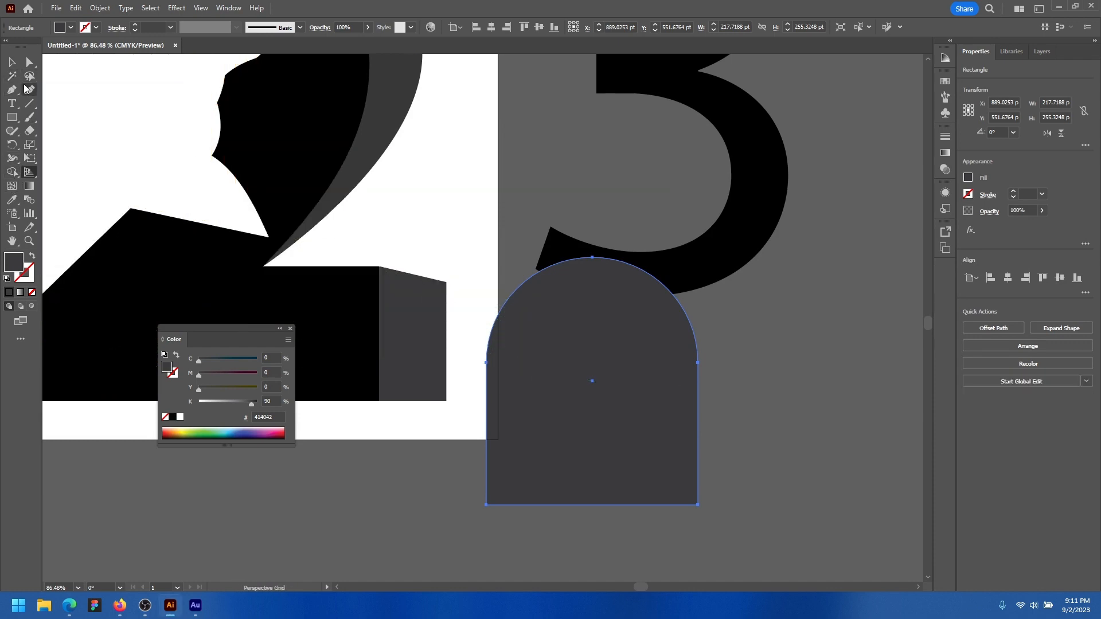
click(5, 43)
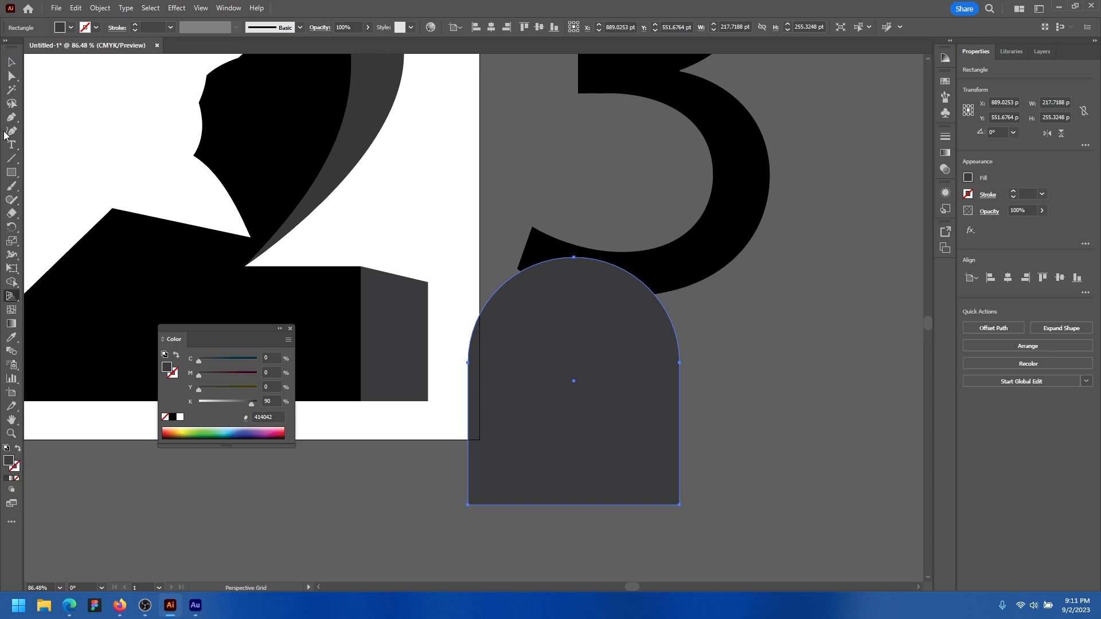
click(12, 269)
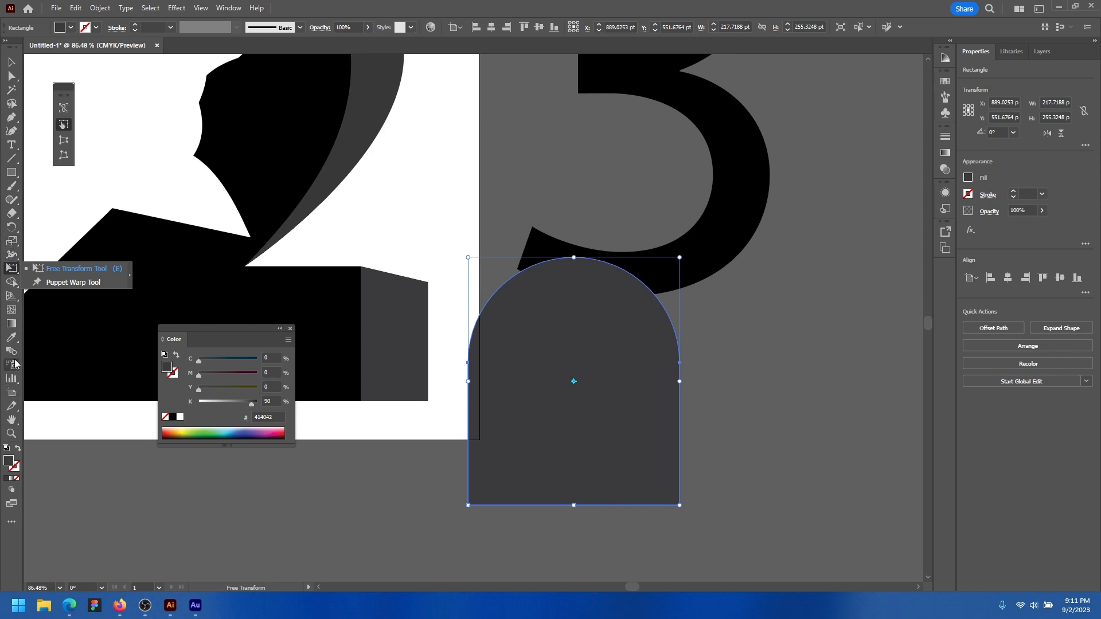
click(11, 282)
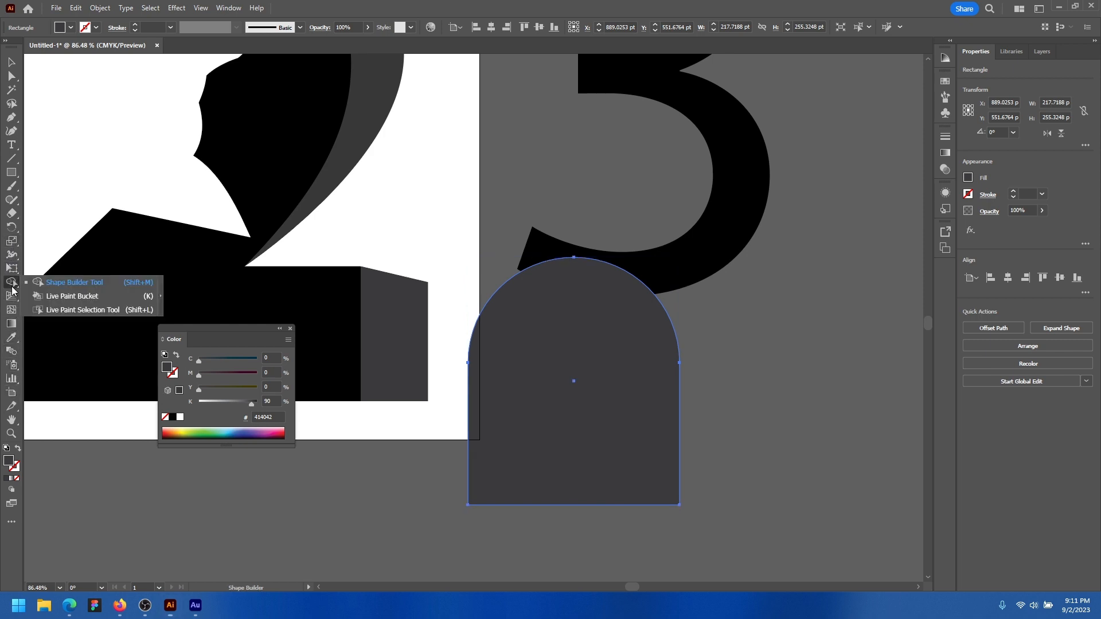
Delete the gray arch shape below the "3"
click(13, 62)
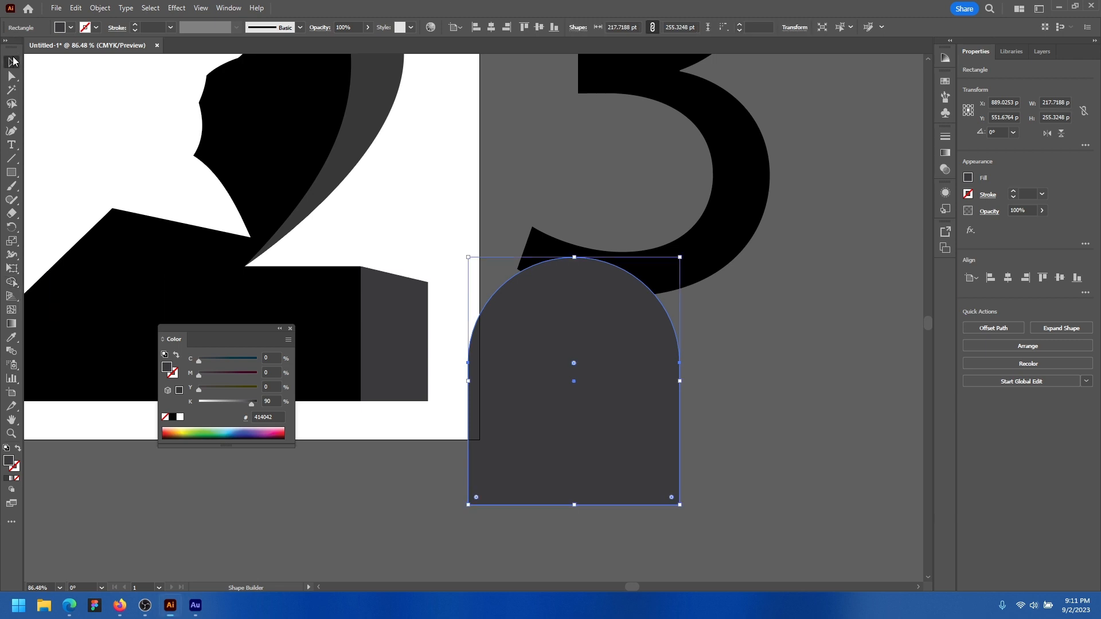
drag(547, 298, 749, 381)
key(Delete)
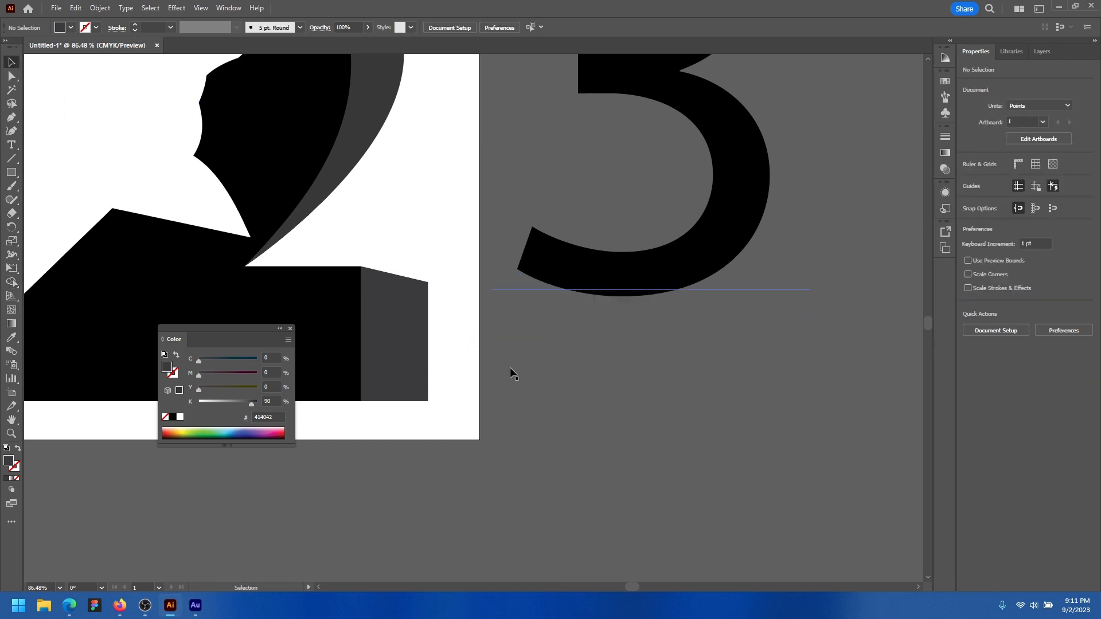
Start a Pen door outline on the base's gray side face: a left edge about 75 pt high, sloping up to a peak near X 709 pt, Y 464 pt
drag(388, 329, 561, 364)
key(p)
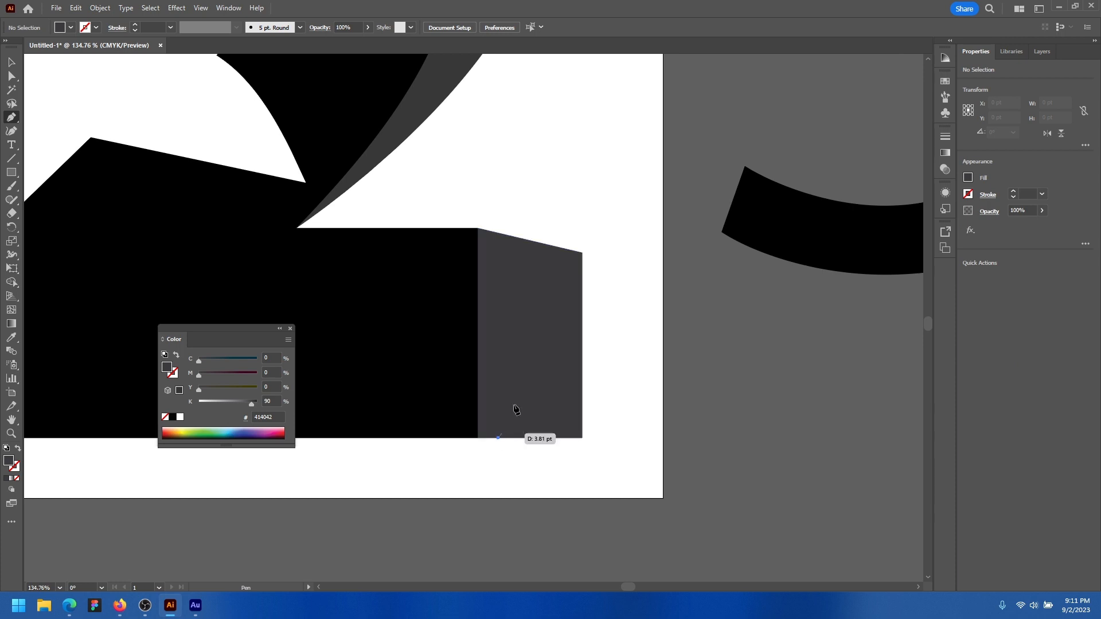
click(498, 438)
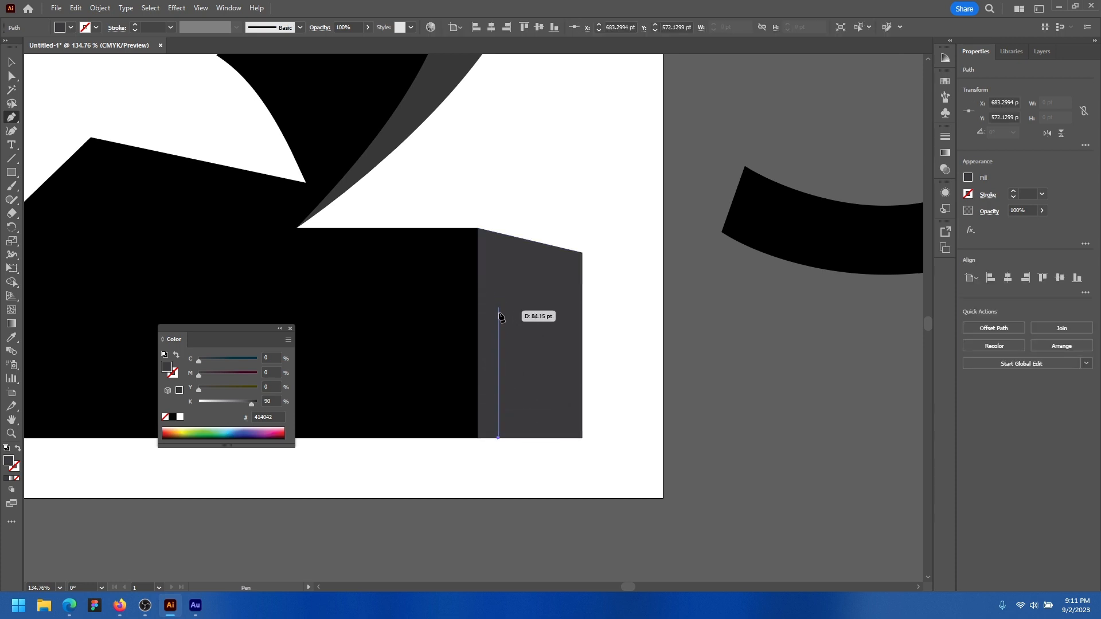
click(498, 325)
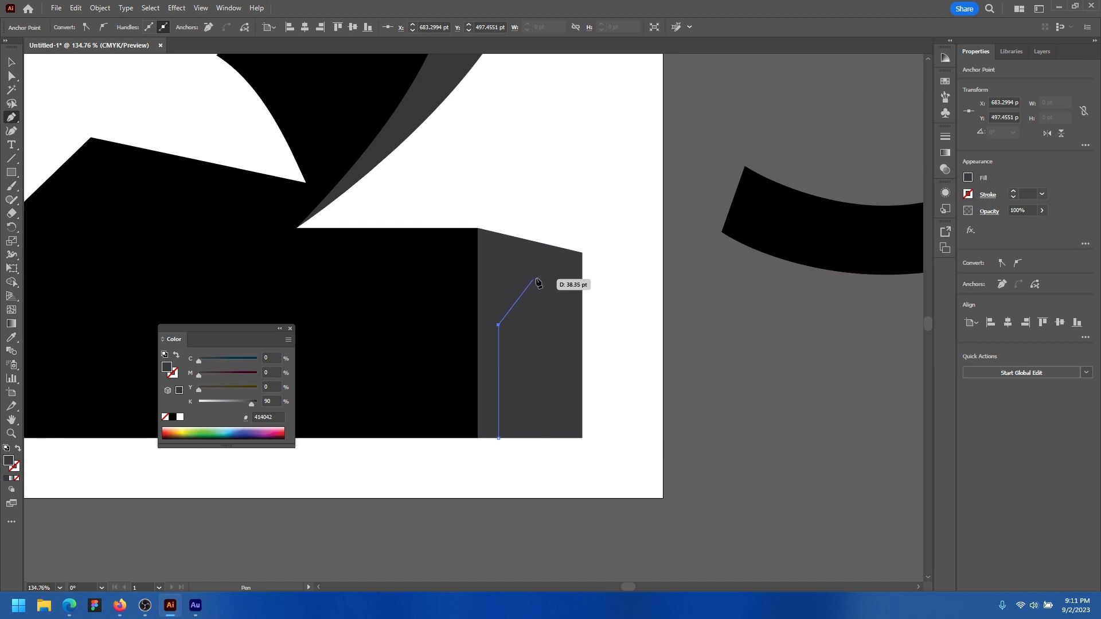
click(536, 275)
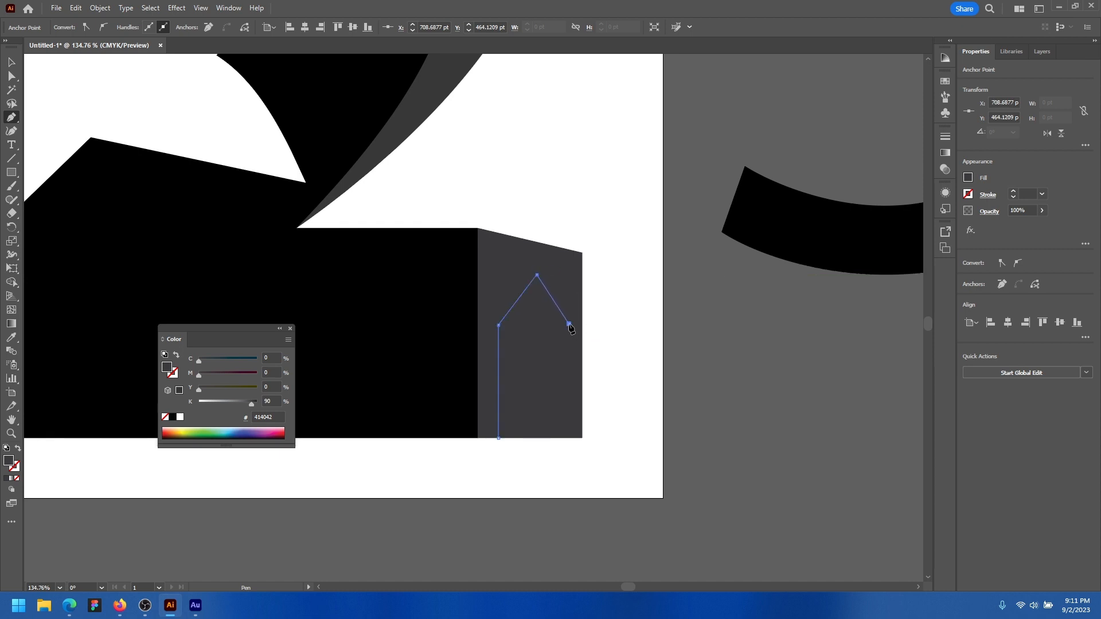
Try placing the door outline's right shoulder and right edge, and undo the points back to the peak
click(569, 324)
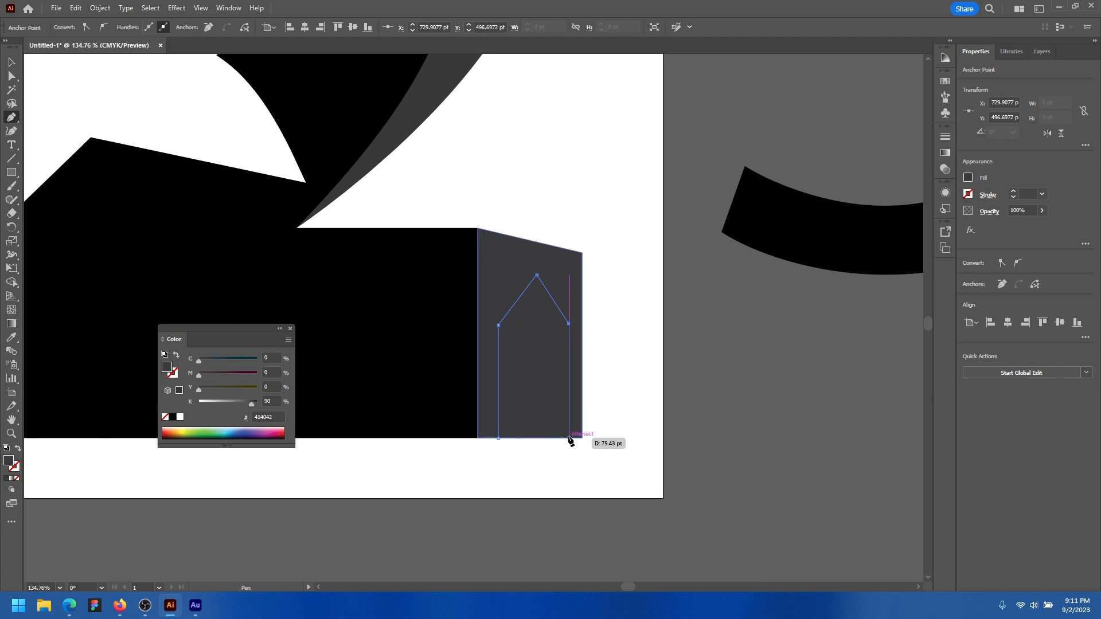
click(569, 439)
key(v)
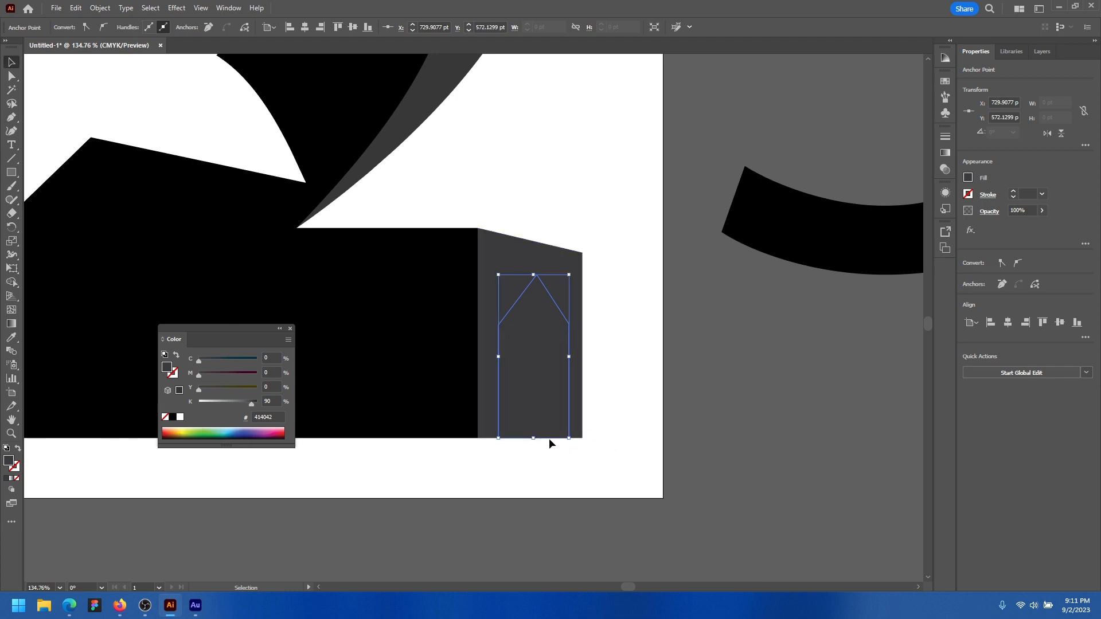
key(ctrl+z)
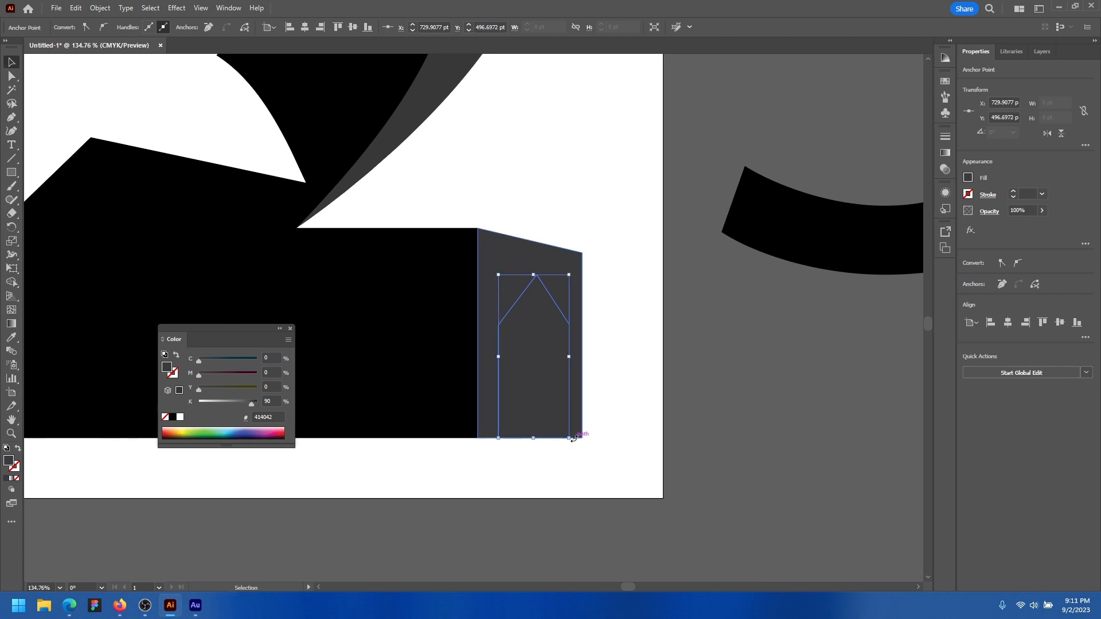
key(p)
key(ctrl+z)
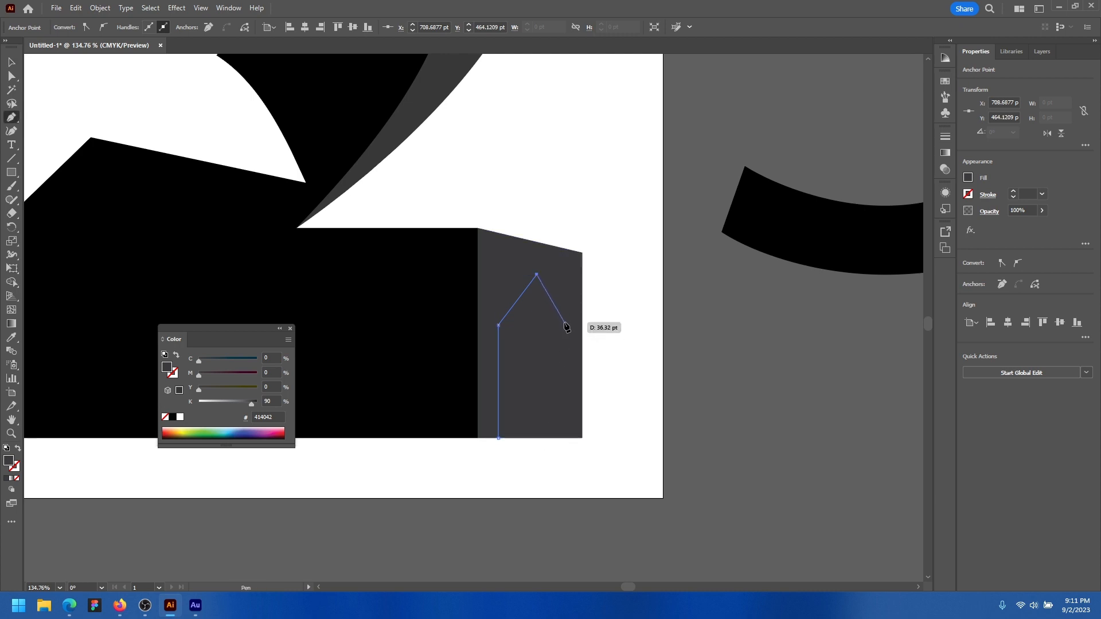
click(566, 330)
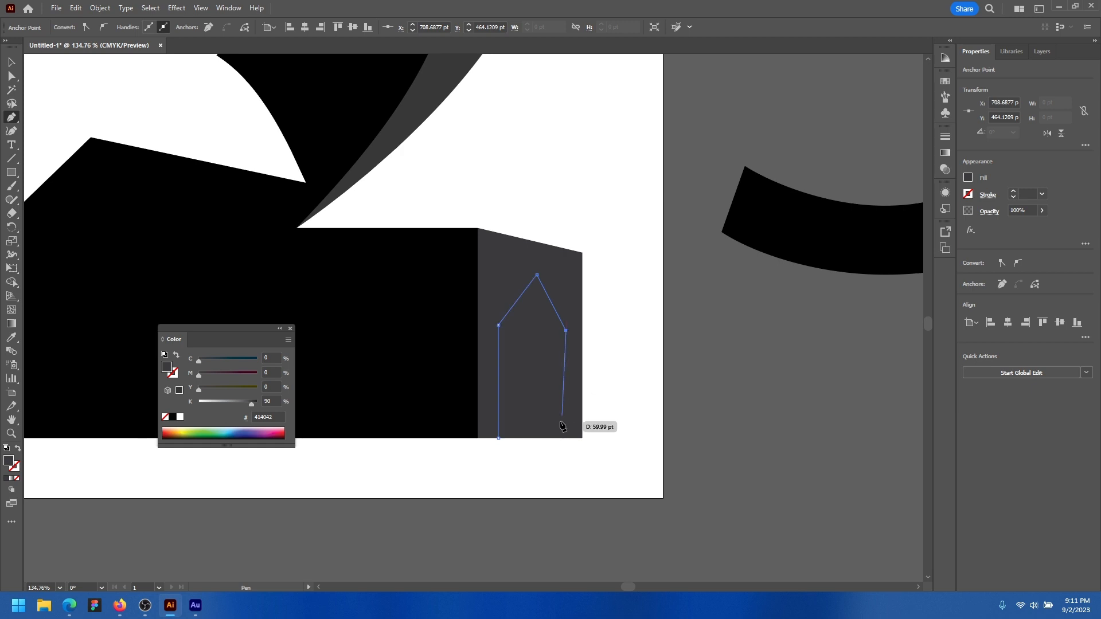
key(ctrl+z)
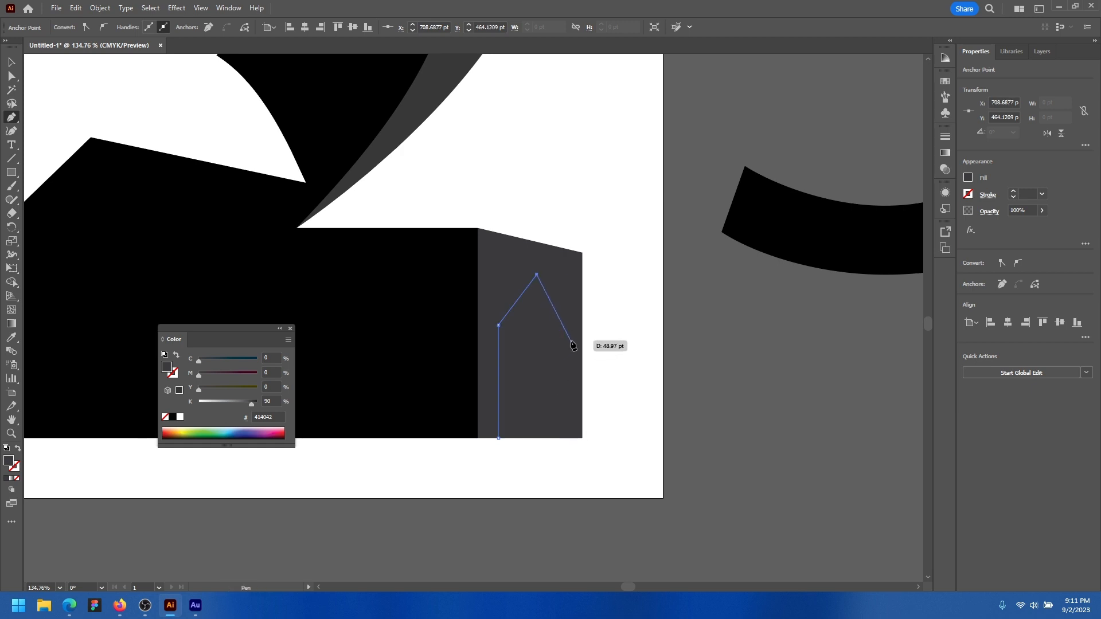
Place the door's right shoulder near X 729 pt, Y 503 pt, run a vertical edge down to the baseline, and close the outline
click(567, 332)
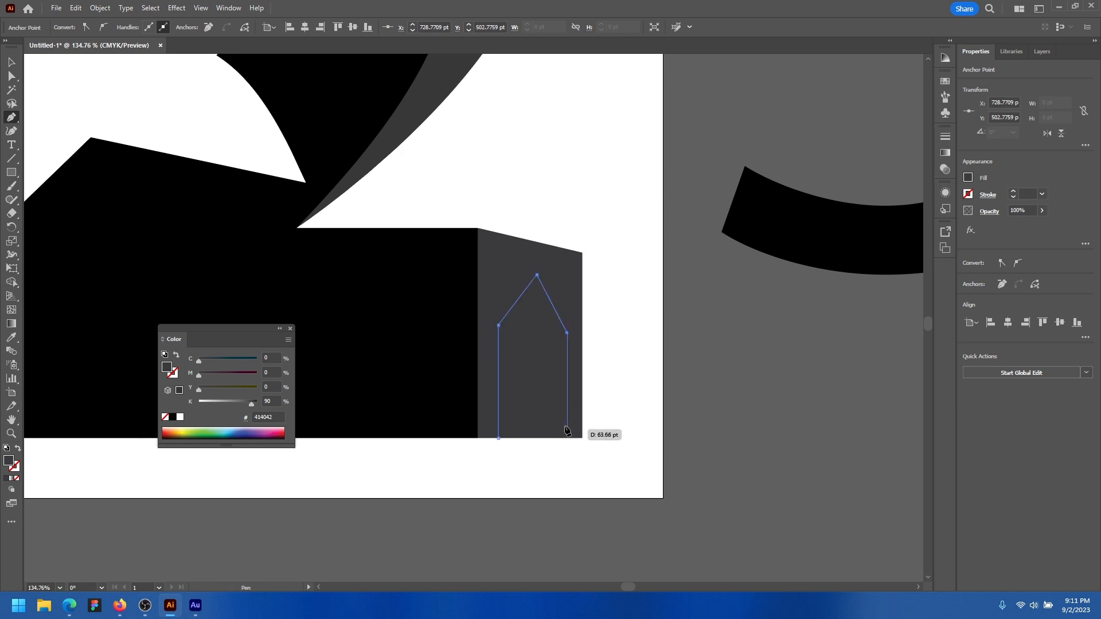
click(567, 438)
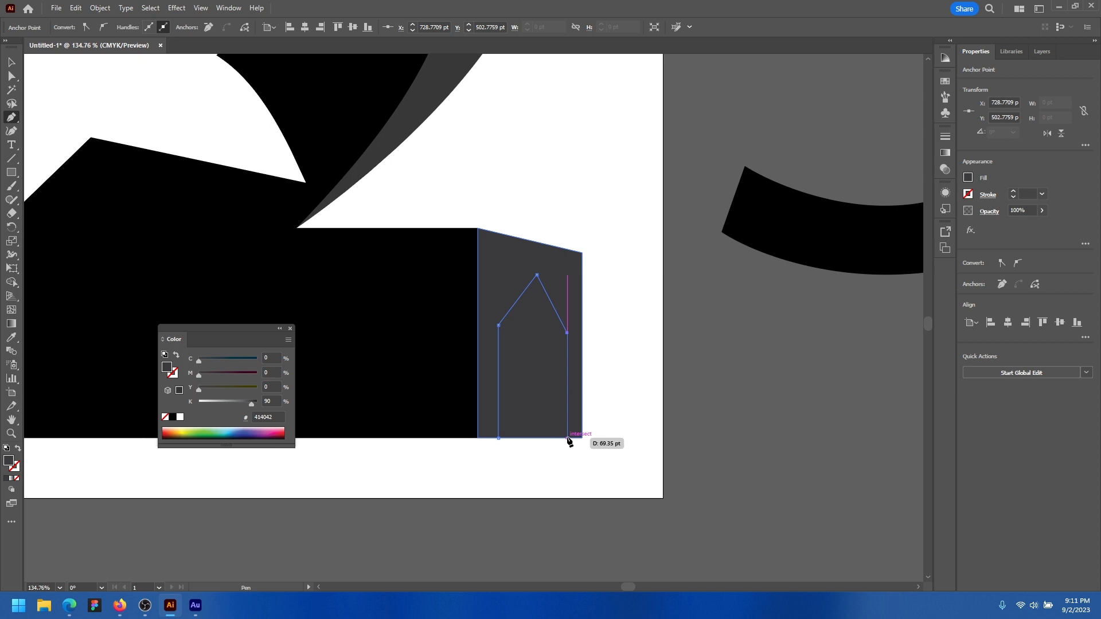
click(499, 439)
key(v)
Select the door outline together with the base shapes and cut the door out of the gray side face using Shape Builder
click(473, 354)
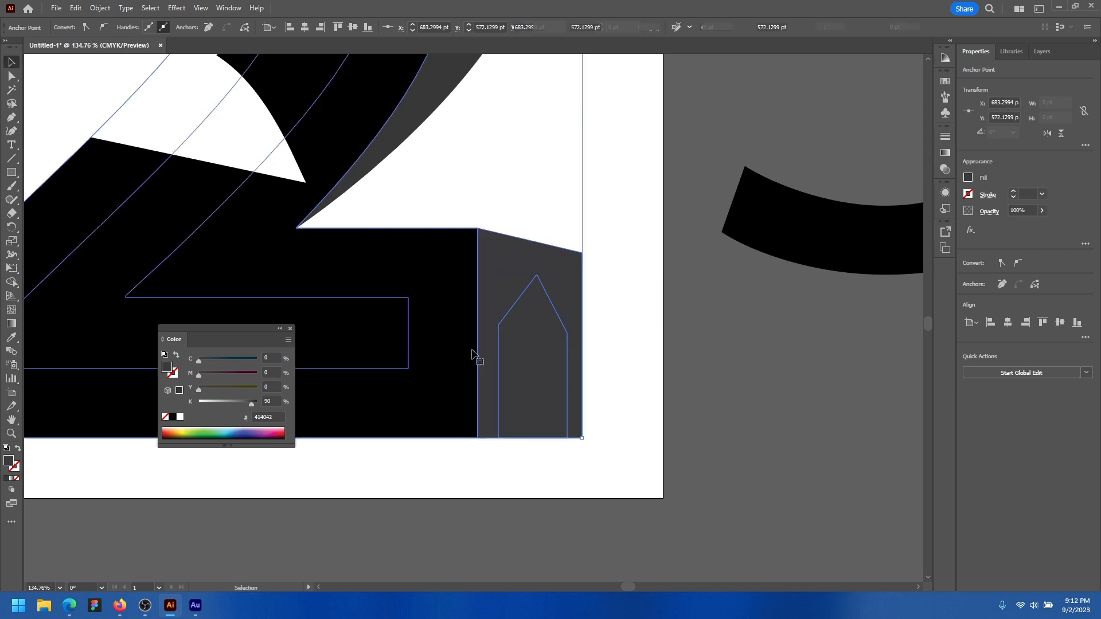
click(11, 282)
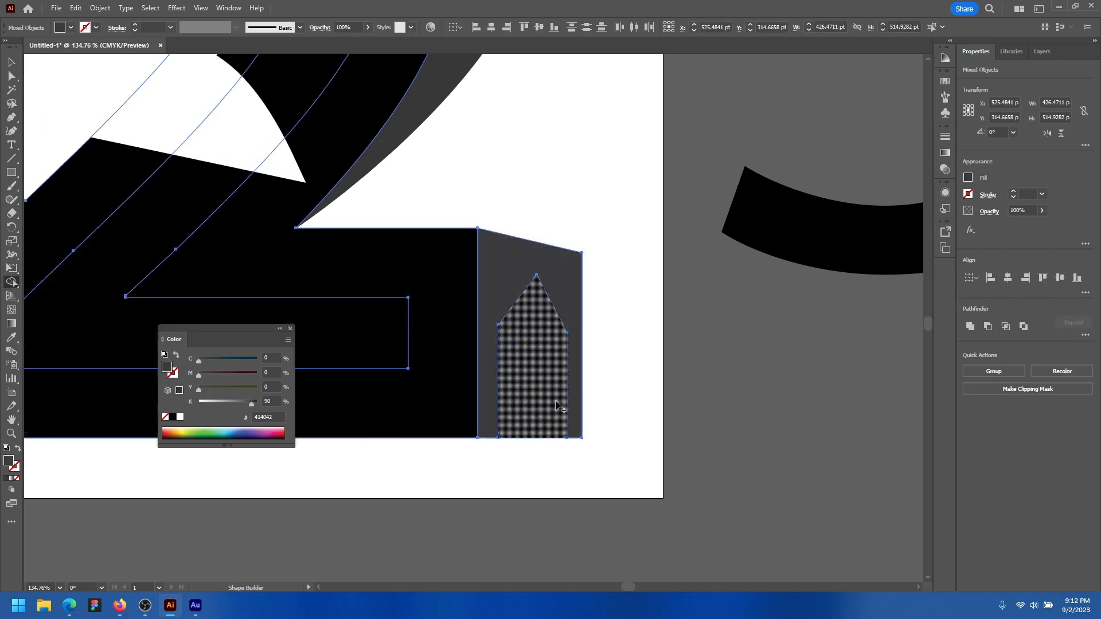
alt+click(545, 355)
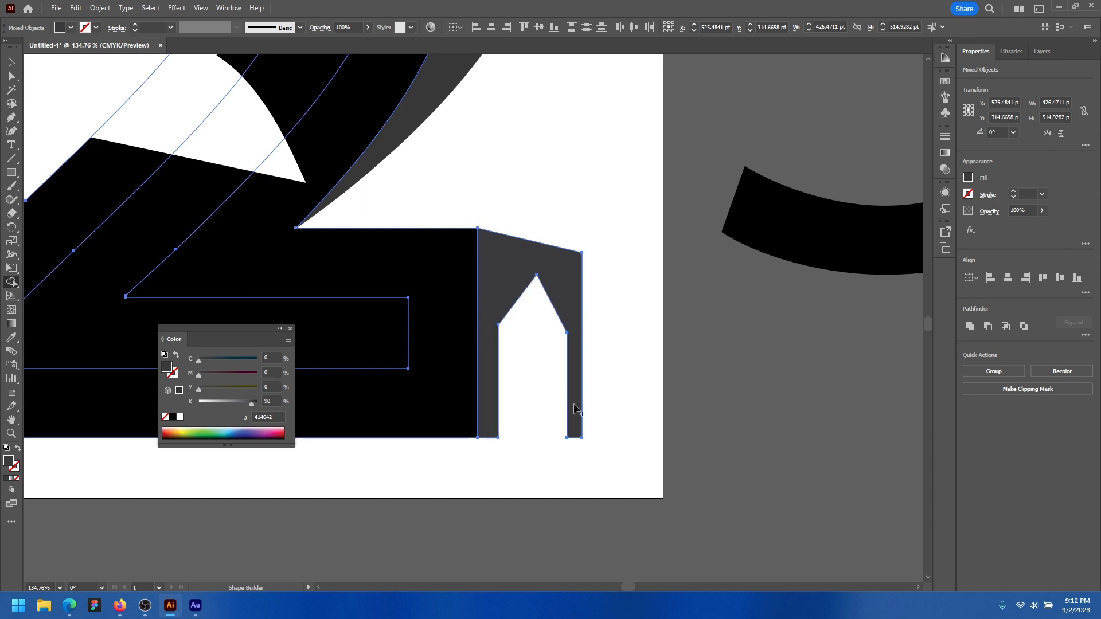
key(v)
click(626, 404)
Move the "3" text farther away from the artboard, to about X 1127 pt, Y 127 pt
drag(663, 391, 511, 365)
drag(559, 338, 574, 307)
drag(568, 302, 624, 317)
drag(601, 265, 613, 313)
drag(762, 261, 828, 188)
drag(828, 189, 856, 219)
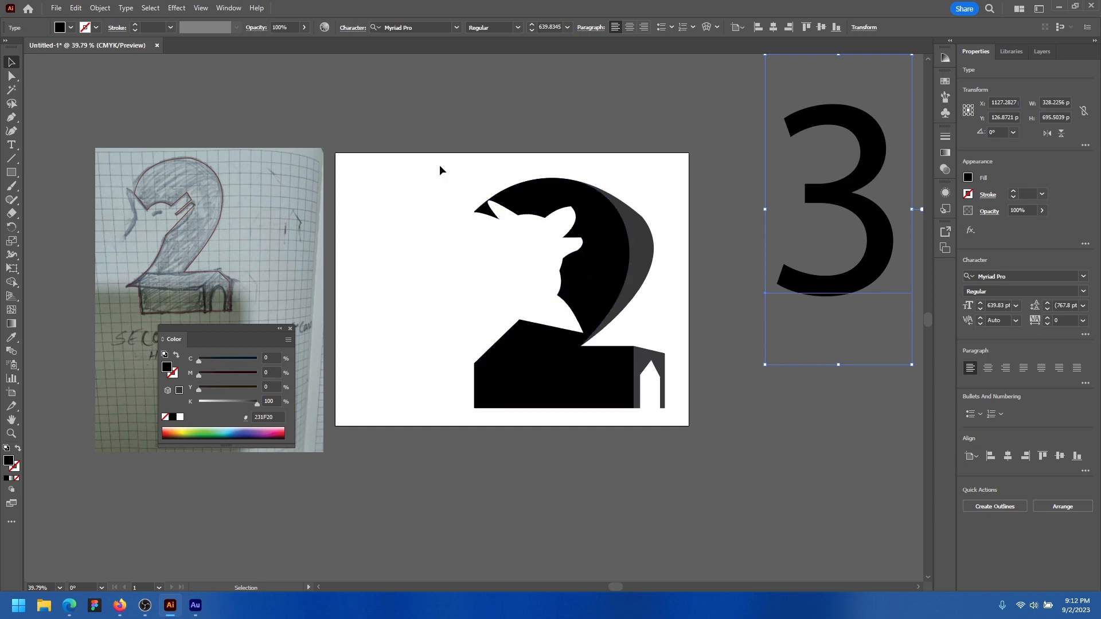
Select all parts of the "2" logo, scale them down together proportionally, and position them closer to the artboard's center
drag(439, 164, 691, 456)
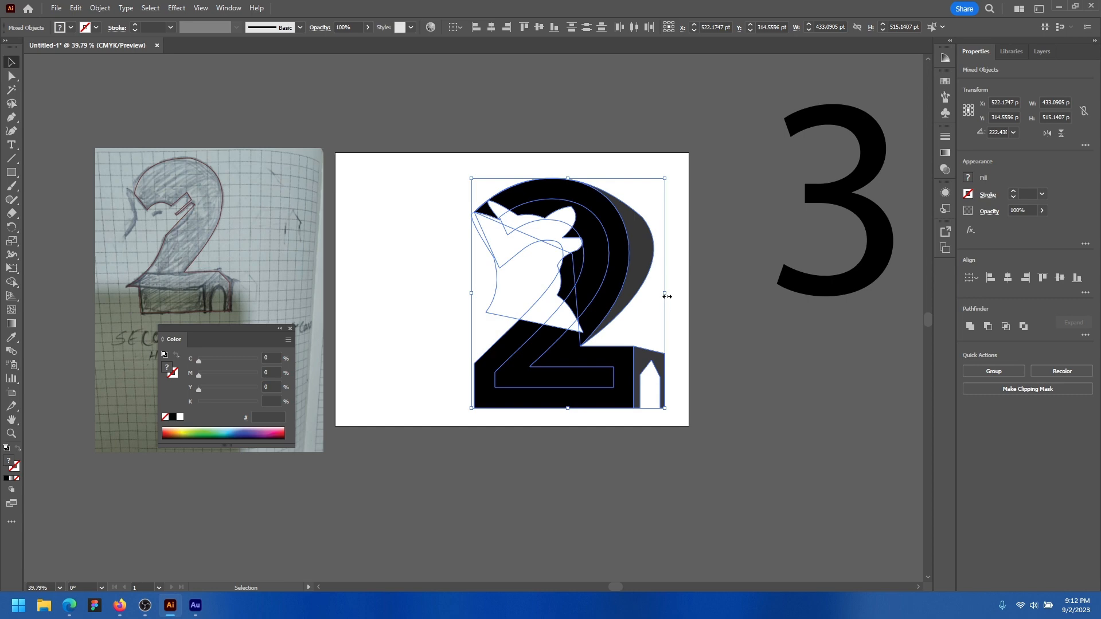
drag(665, 295, 696, 329)
drag(630, 325, 656, 307)
drag(622, 273, 659, 299)
drag(762, 319, 783, 293)
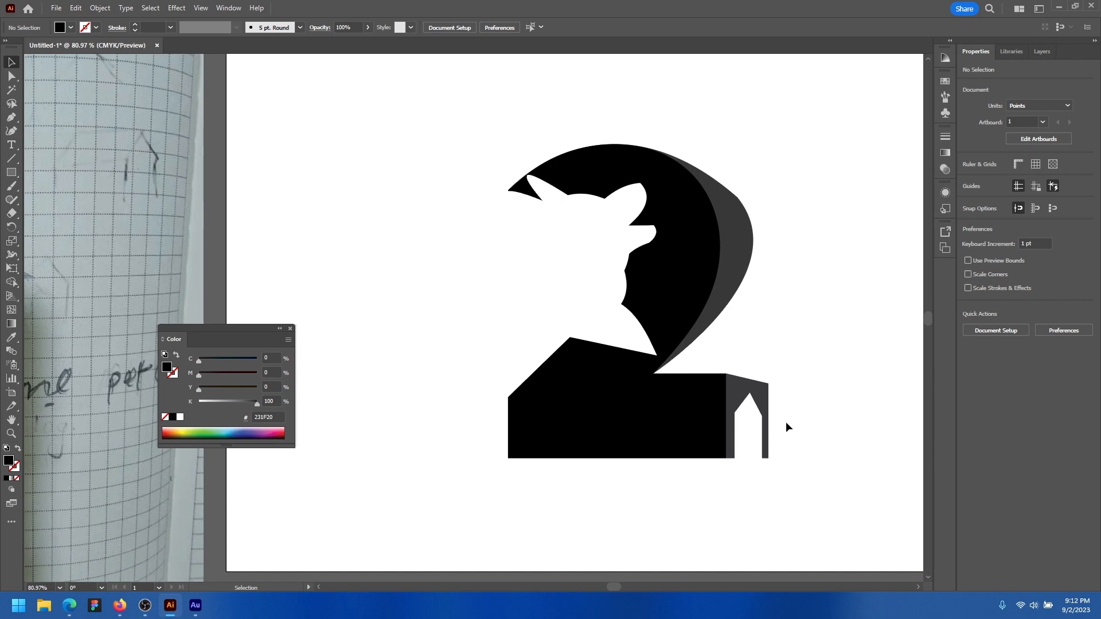
Shrink the complete "2" logo proportionally to about 44 × 53 pt and place it near X 349 pt, Y 167 pt
key(space)
drag(669, 258, 567, 258)
drag(567, 183, 755, 329)
drag(705, 253, 636, 253)
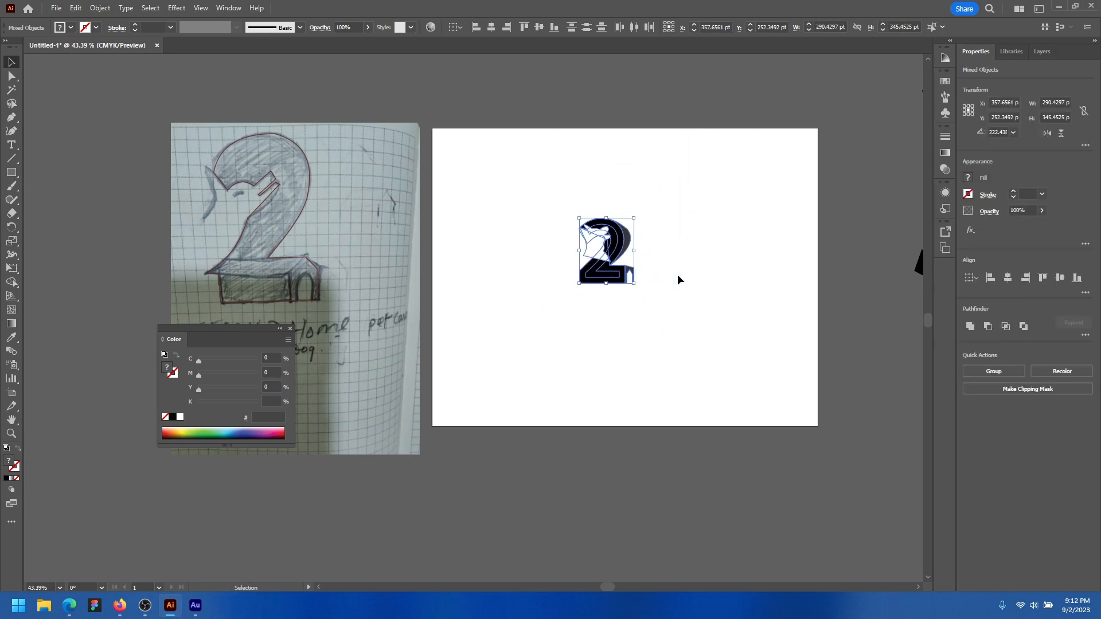
click(679, 278)
drag(571, 242, 677, 270)
drag(538, 179, 553, 222)
drag(524, 257, 802, 228)
Recolor the black front face of the "2" by sampling the dark gray (#414042) from the curved side face
click(632, 212)
click(629, 167)
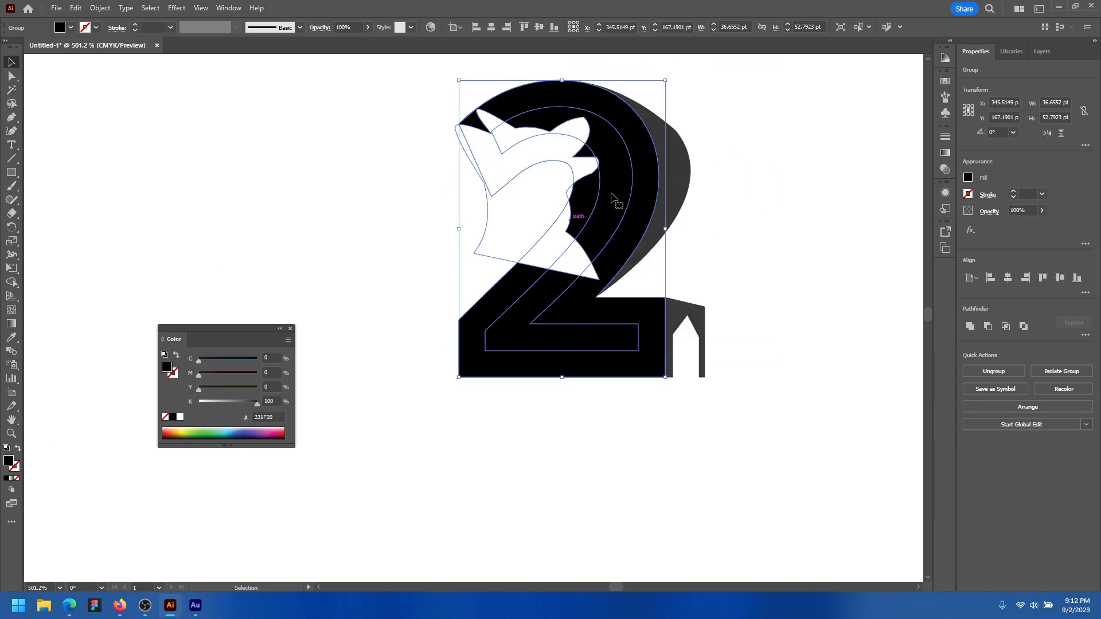
key(i)
click(679, 145)
key(v)
click(807, 210)
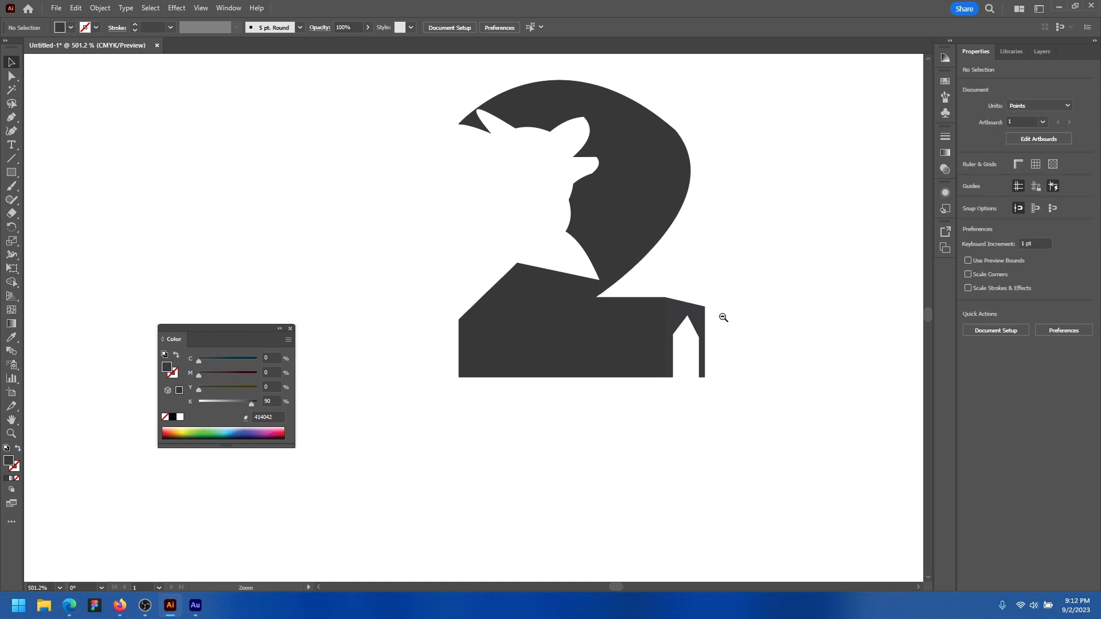
Select the curved side face and the doorway side face and set their fill to the darker gray #2C2C2D
drag(700, 268, 761, 265)
click(675, 127)
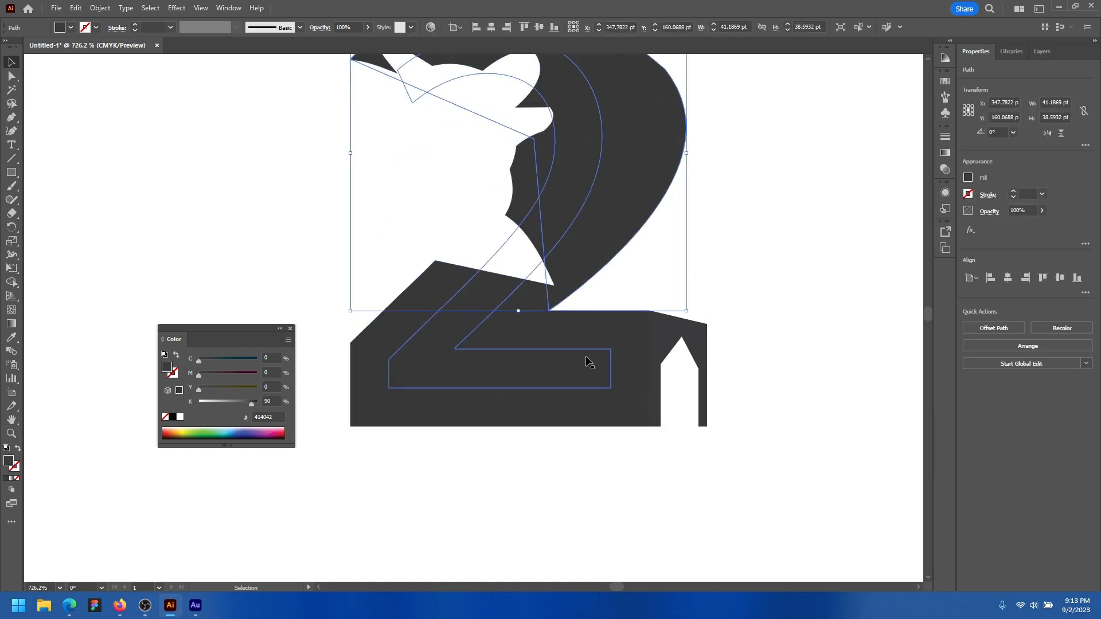
shift+click(526, 297)
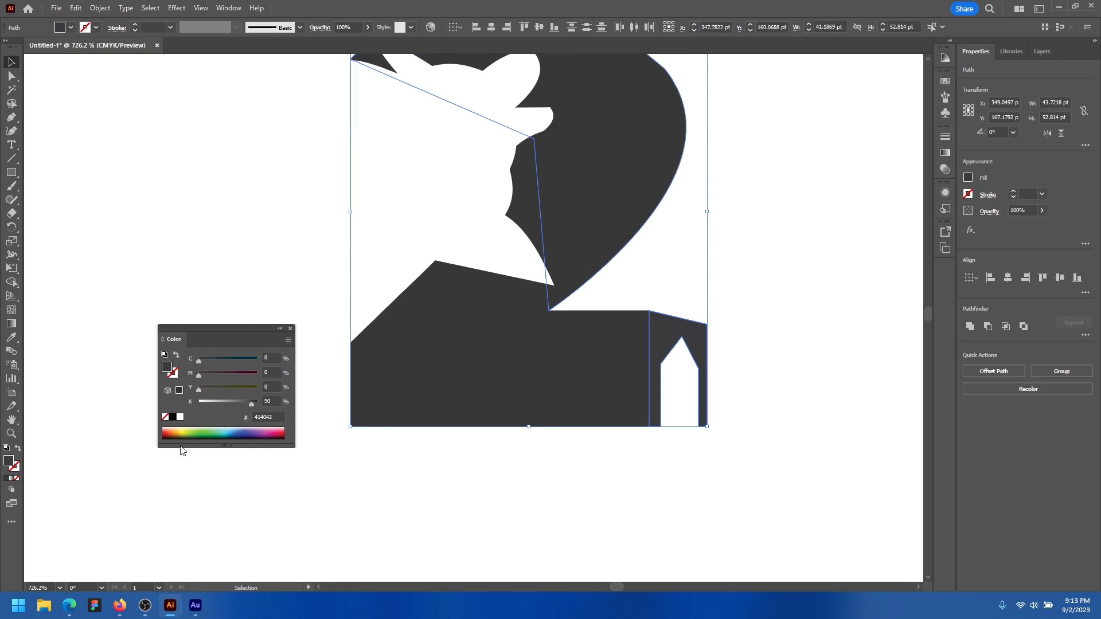
double_click(9, 461)
drag(406, 342, 405, 346)
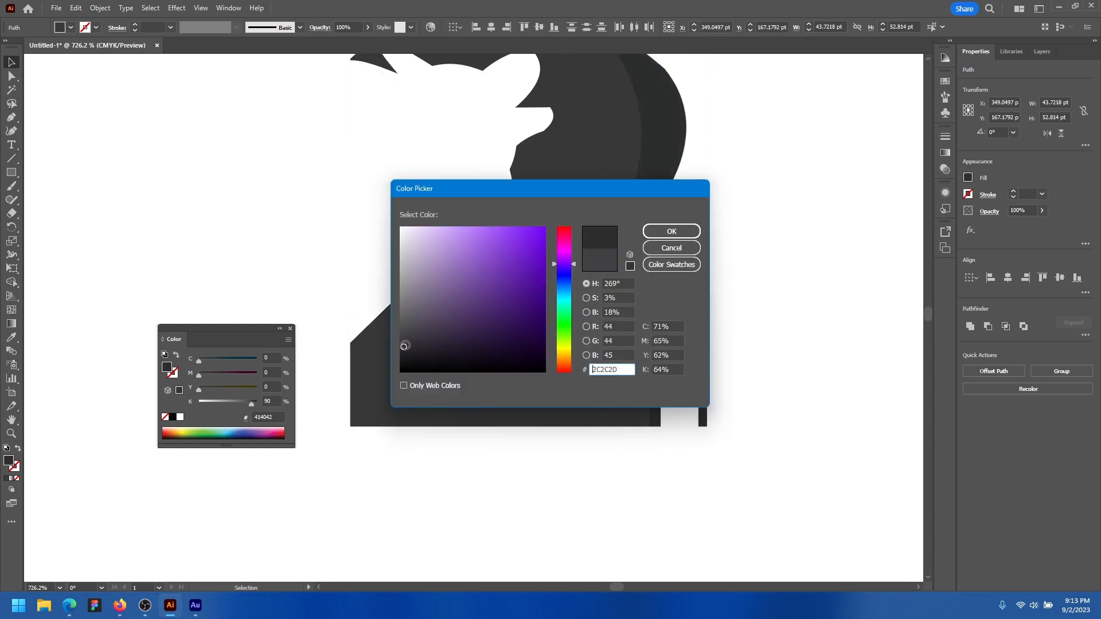
click(672, 231)
click(745, 222)
Examine how the recolored "2" with its darker side faces reads as a whole at smaller display sizes
scroll(717, 263, down, 3)
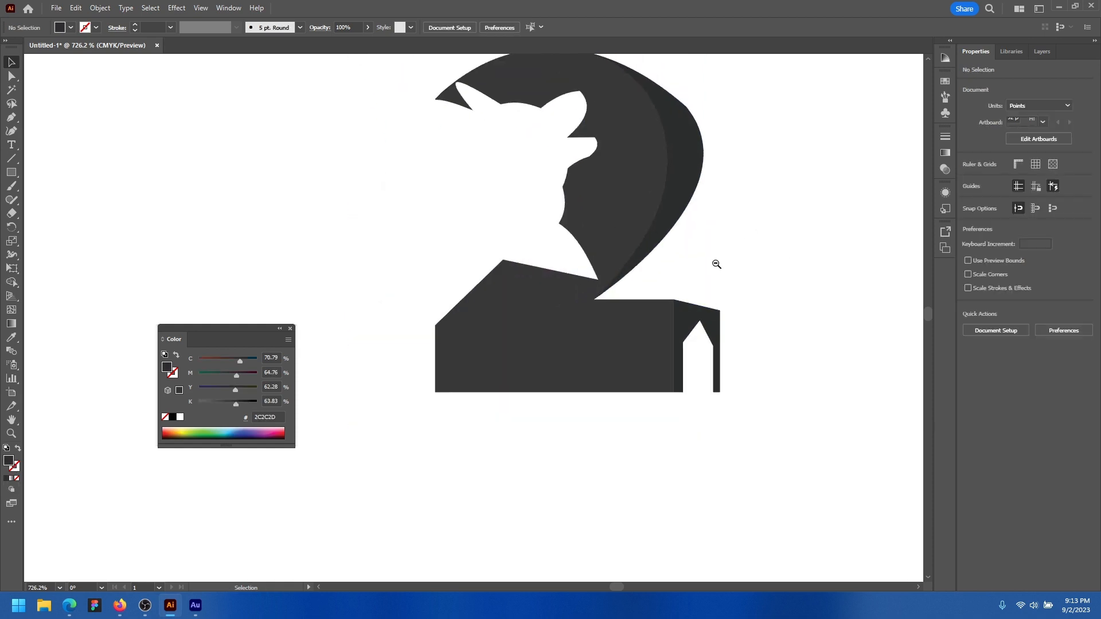
scroll(740, 257, down, 1)
drag(687, 267, 643, 244)
drag(733, 198, 580, 229)
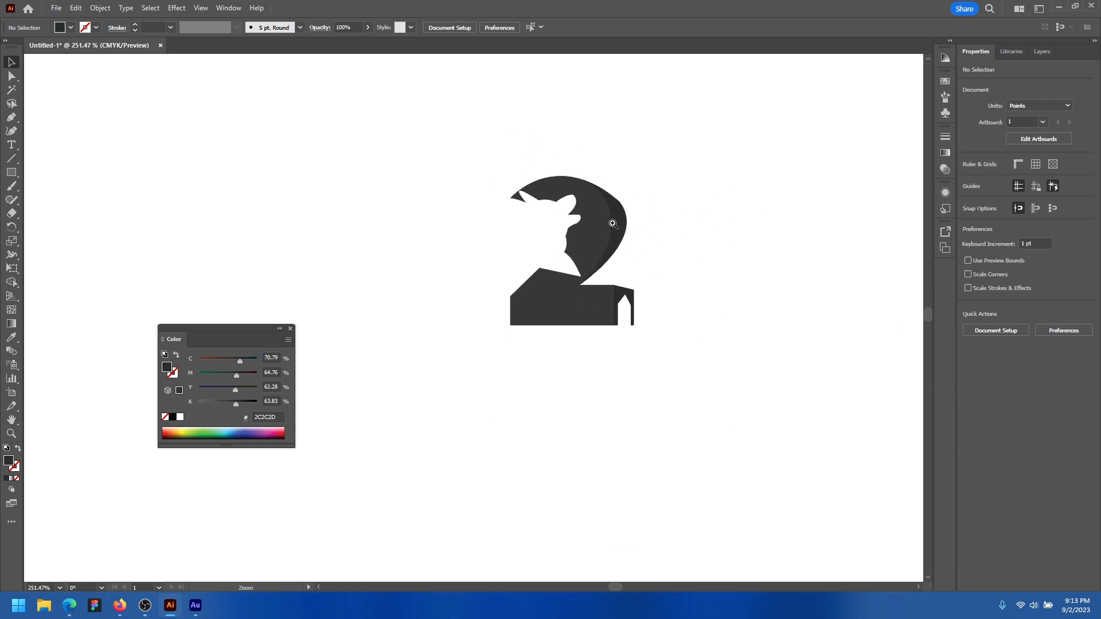
scroll(585, 226, up, 3)
drag(561, 291, 758, 429)
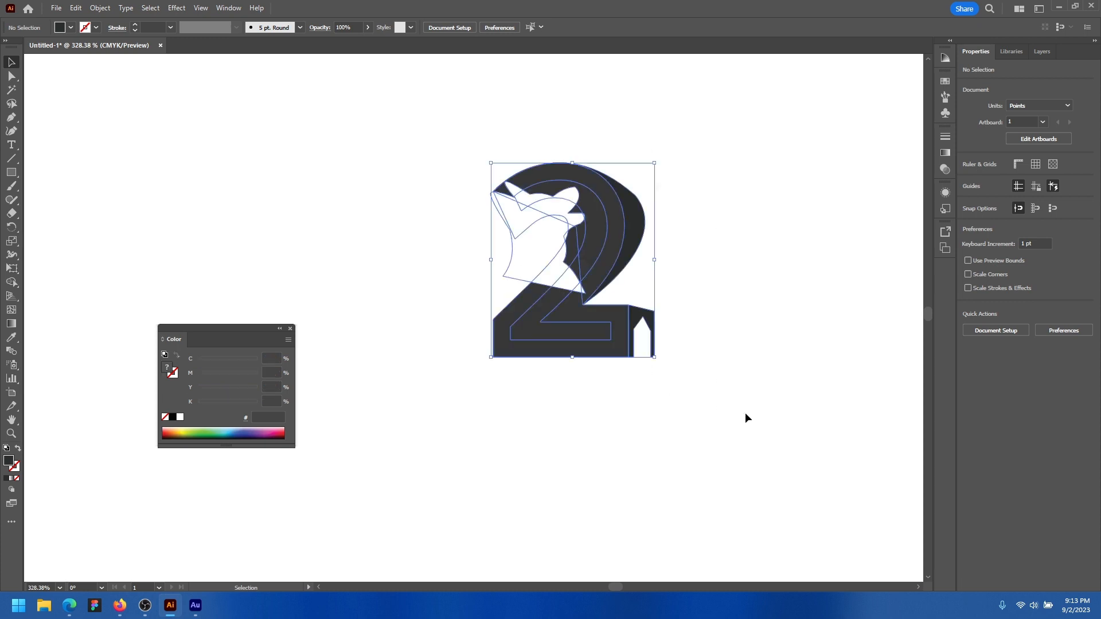
drag(631, 426, 599, 452)
click(598, 455)
drag(598, 304, 587, 231)
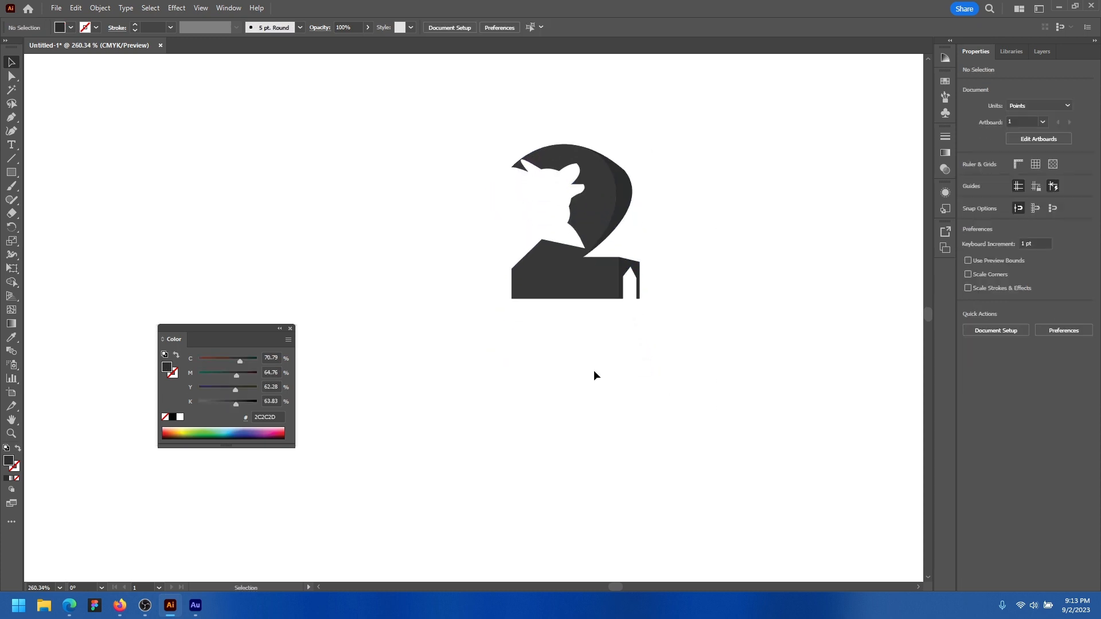
Add a line of text reading "SecondHome" below the "2" logo
click(16, 150)
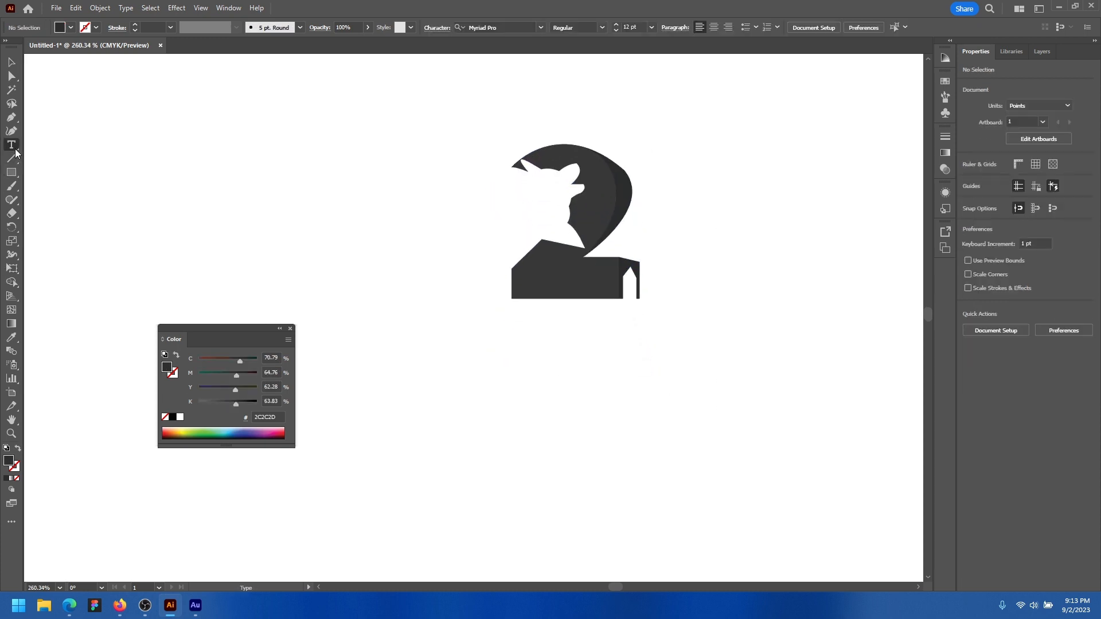
click(554, 409)
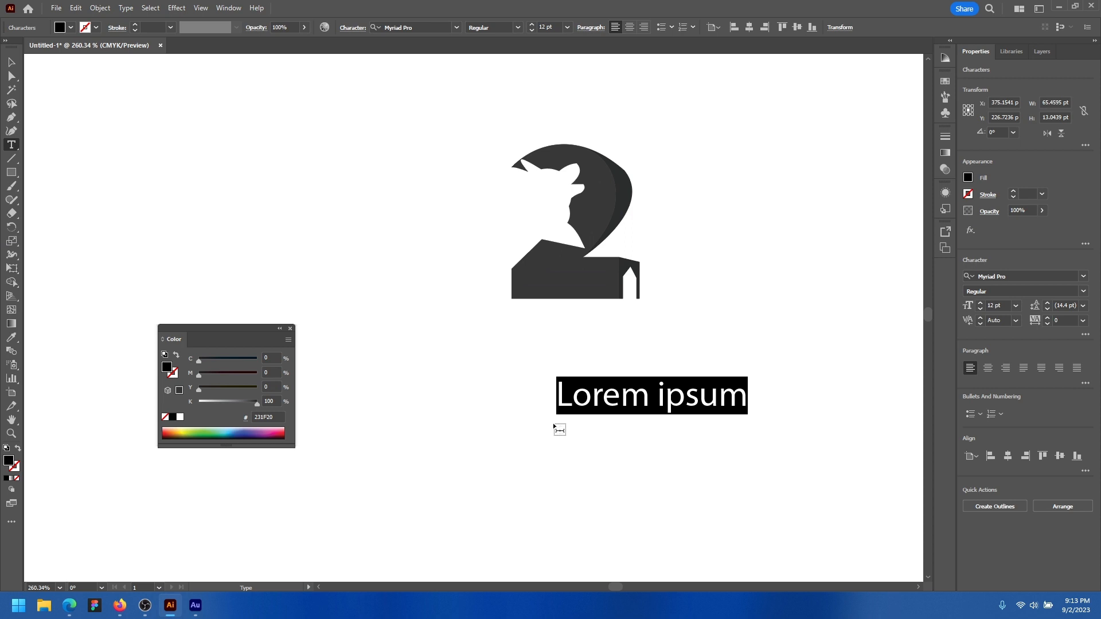
text(Se)
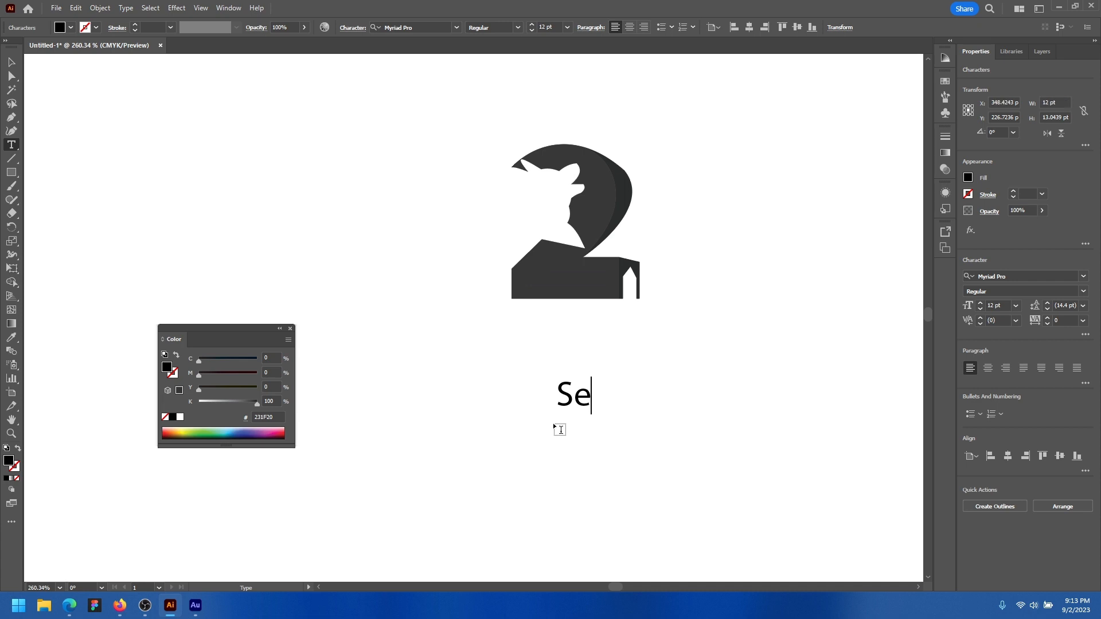
text(cond)
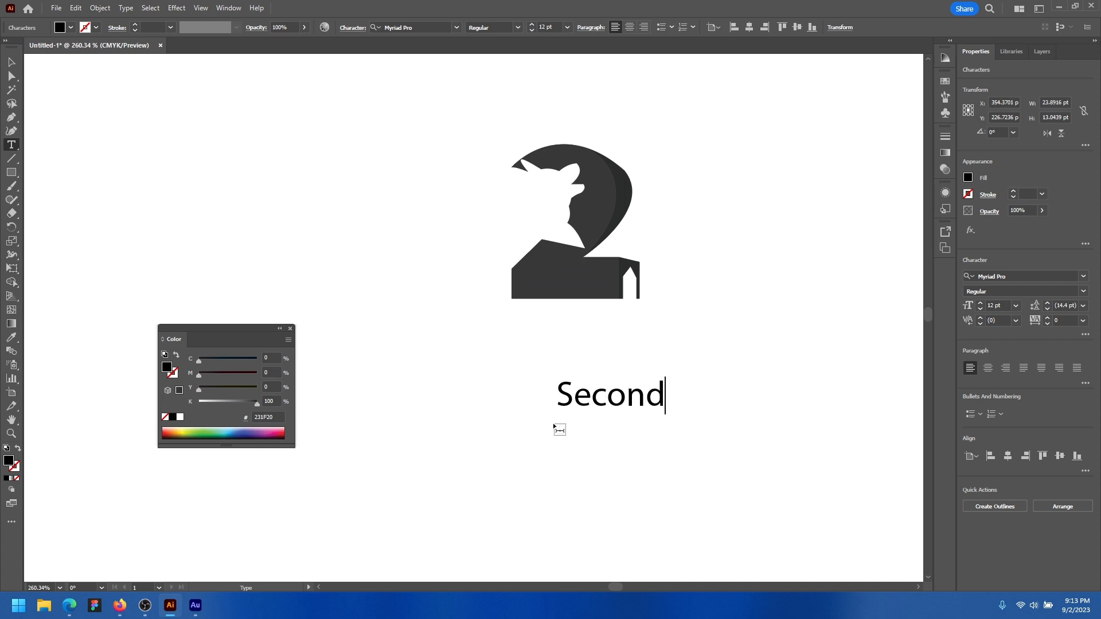
text( HHome)
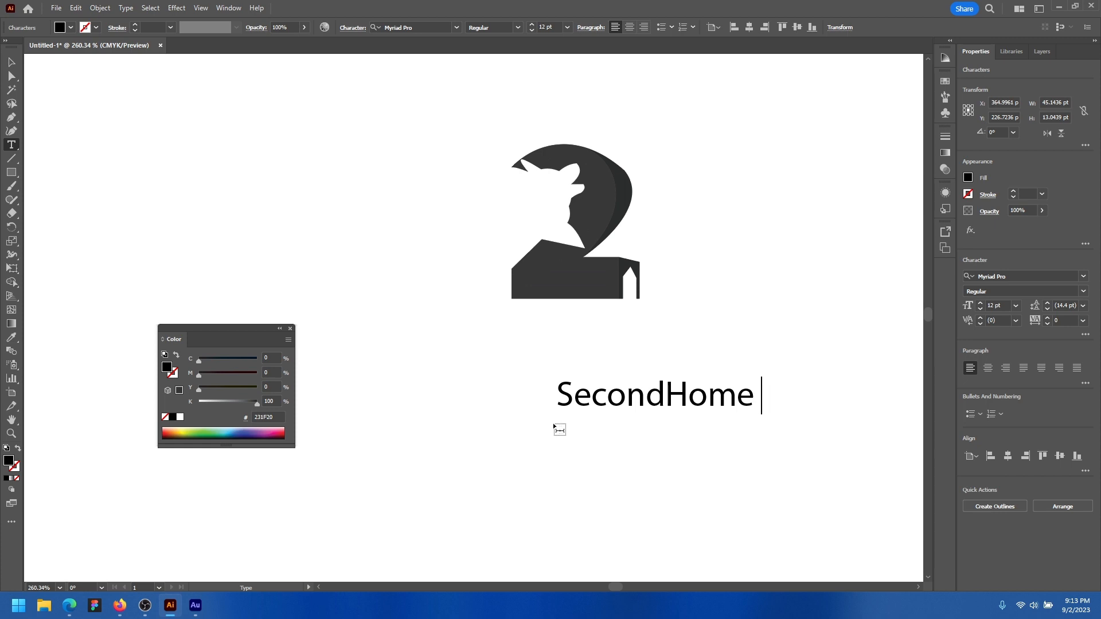
key(BackSpace)
key(BackSpace)
key(BackSpace)
text(Pet Care)
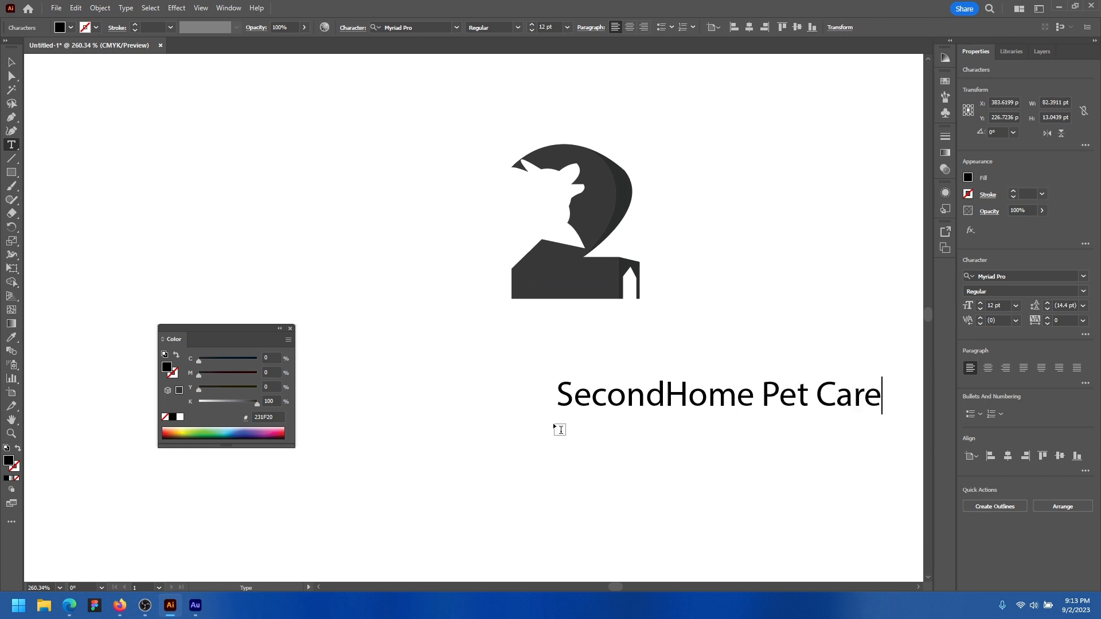
drag(763, 390, 900, 384)
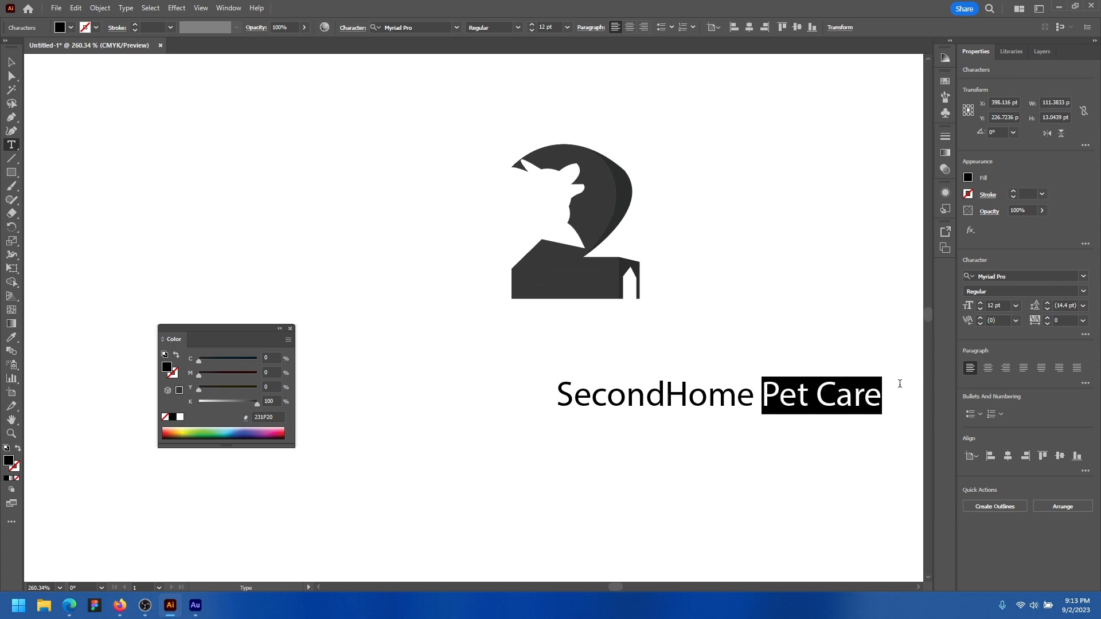
key(BackSpace)
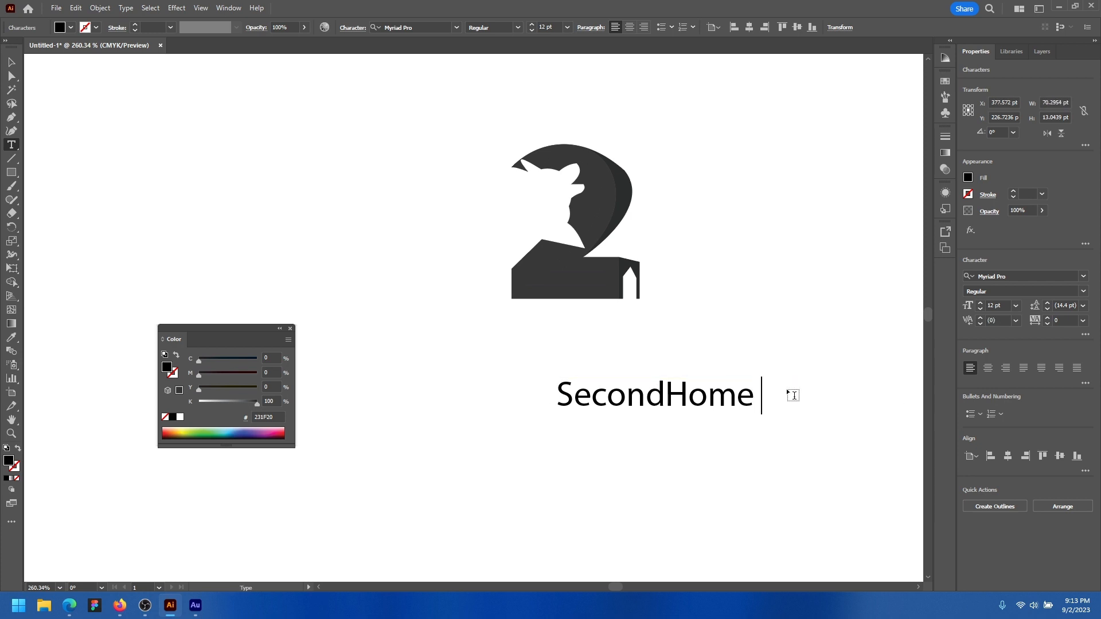
Finish editing the "SecondHome" text and move it directly under the logo, to about X 351 pt, Y 210 pt
key(ctrl+a)
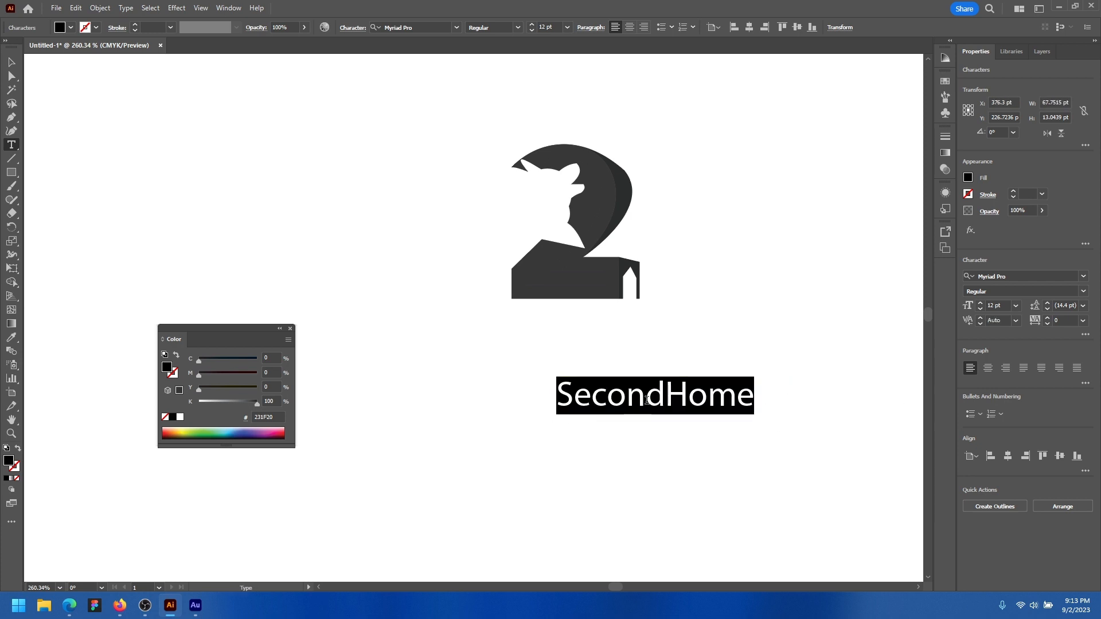
key(Escape)
drag(647, 400, 574, 352)
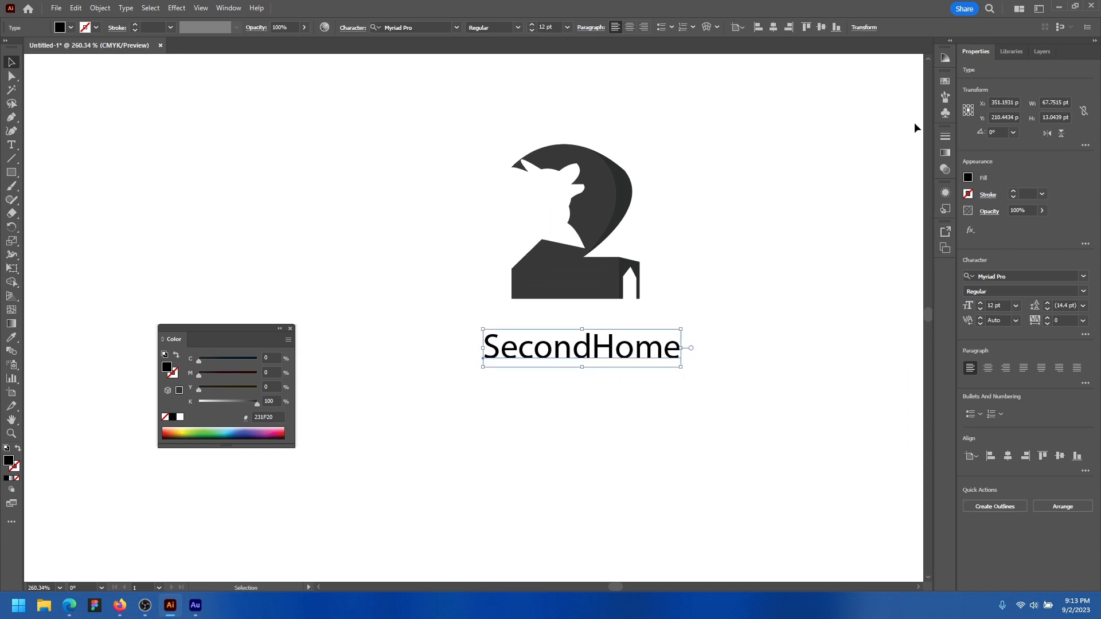
Change the "SecondHome" font to Segoe Print and enlarge the text proportionally to about 19 pt
click(457, 30)
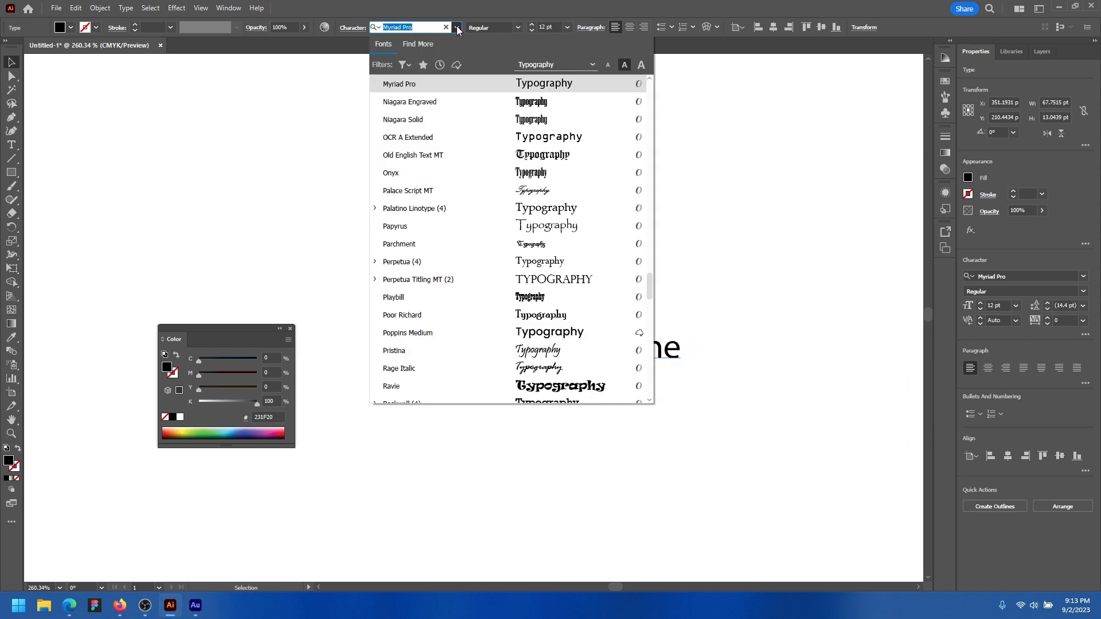
scroll(499, 230, down, 3)
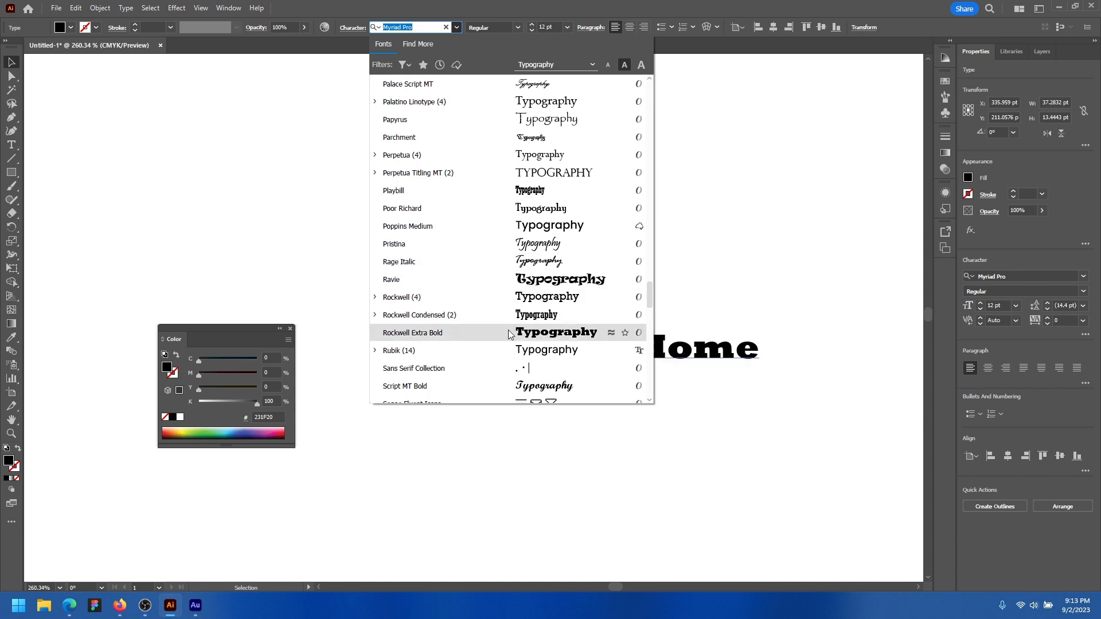
scroll(509, 339, down, 1)
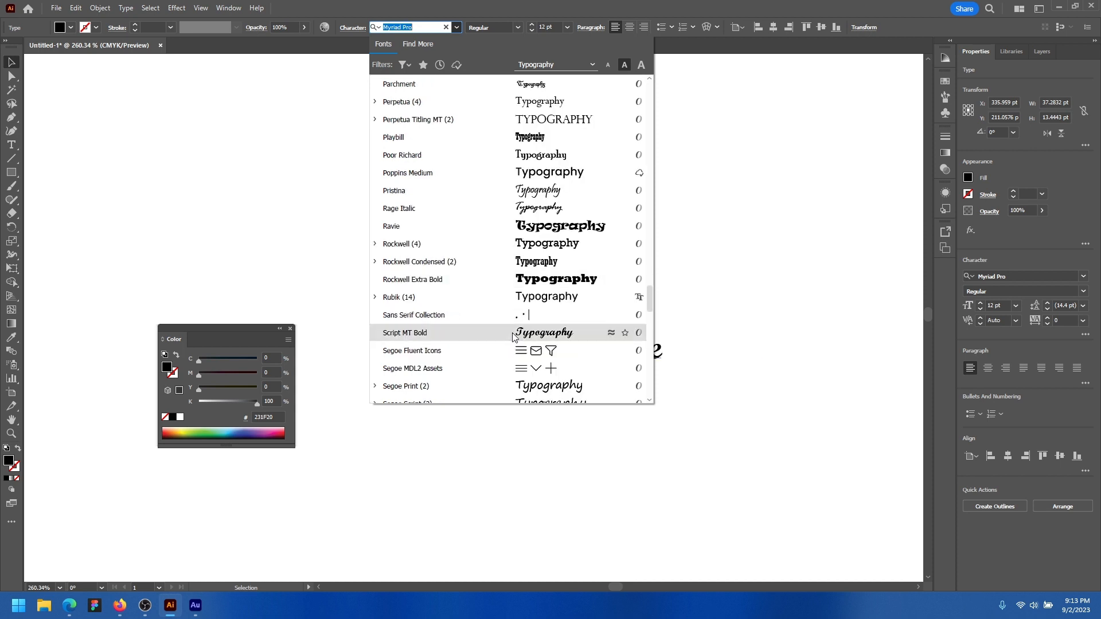
click(401, 386)
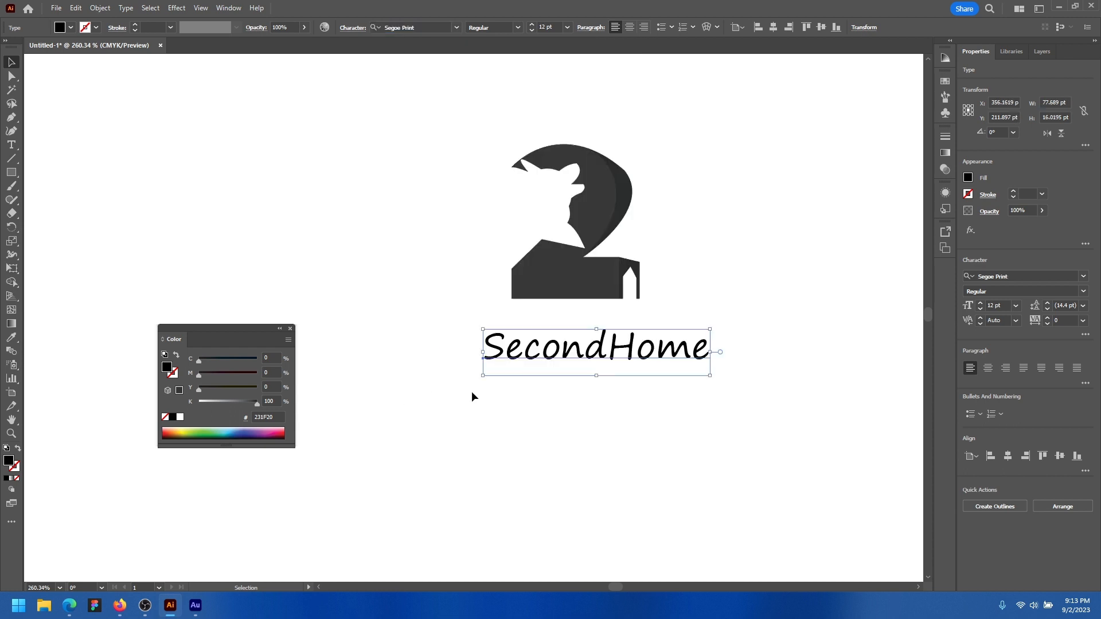
drag(660, 354, 764, 304)
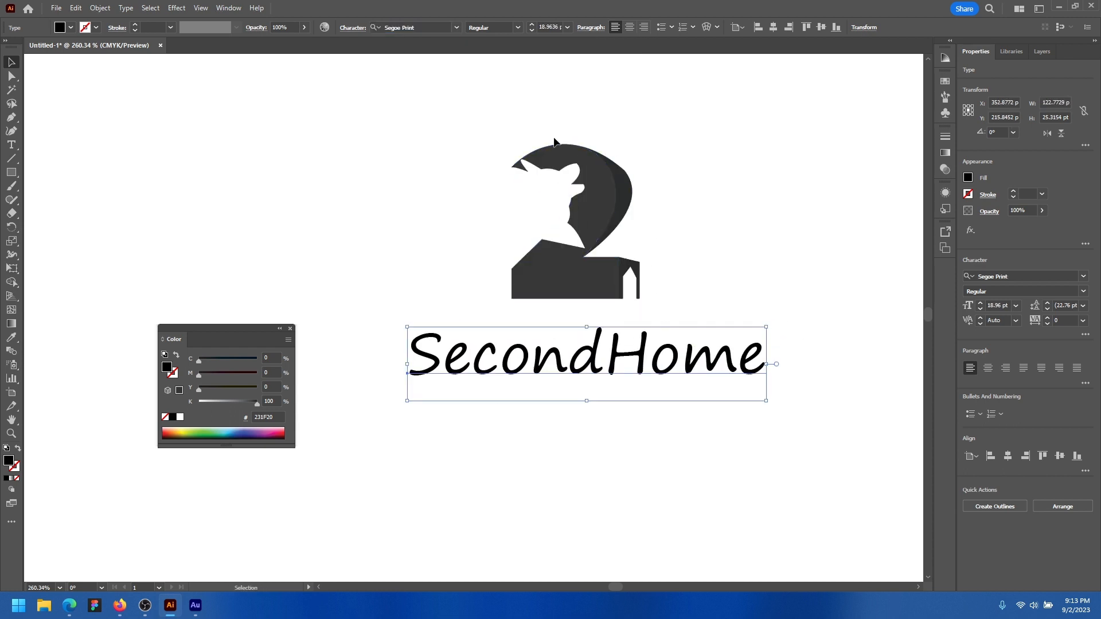
Set the "SecondHome" text to Bold and move it slightly lower beneath the logo, to about X 355 pt, Y 219 pt
drag(507, 127, 665, 270)
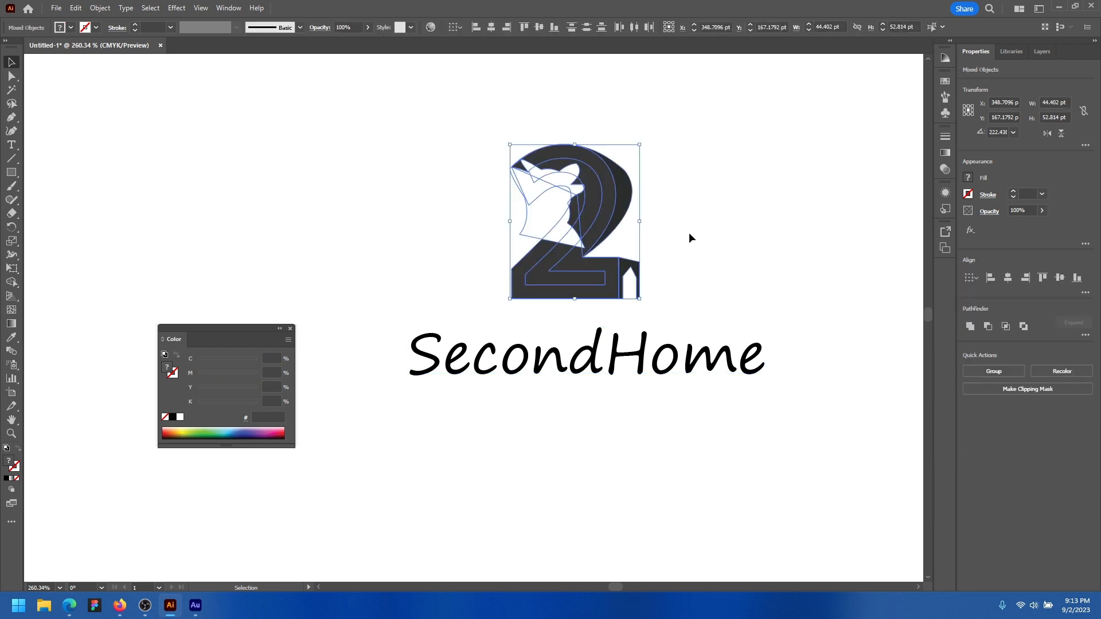
click(704, 357)
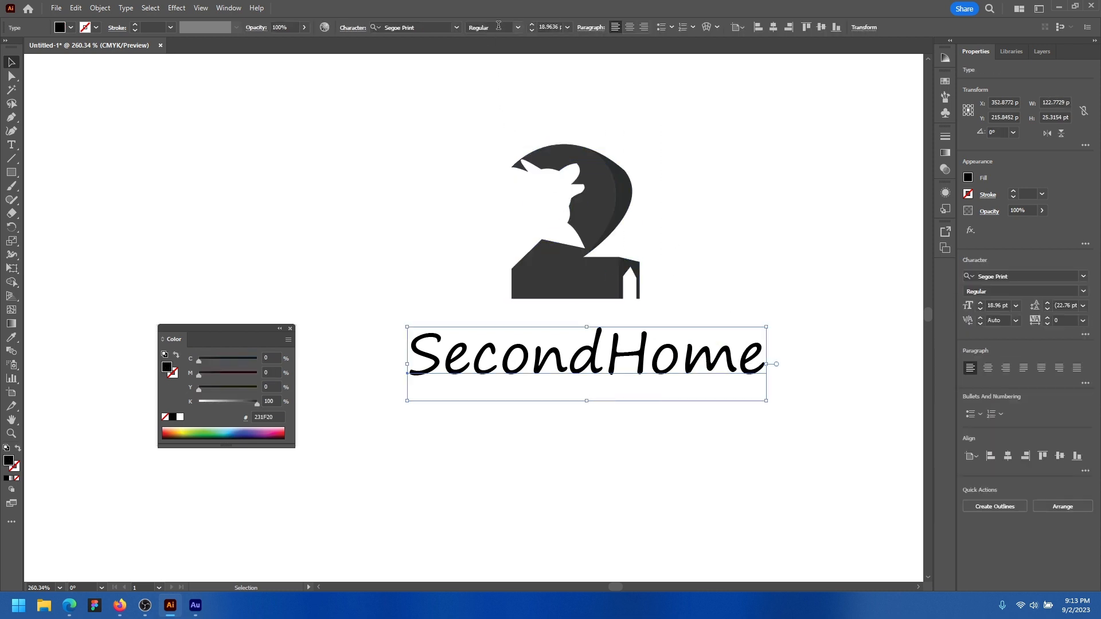
click(517, 27)
click(485, 51)
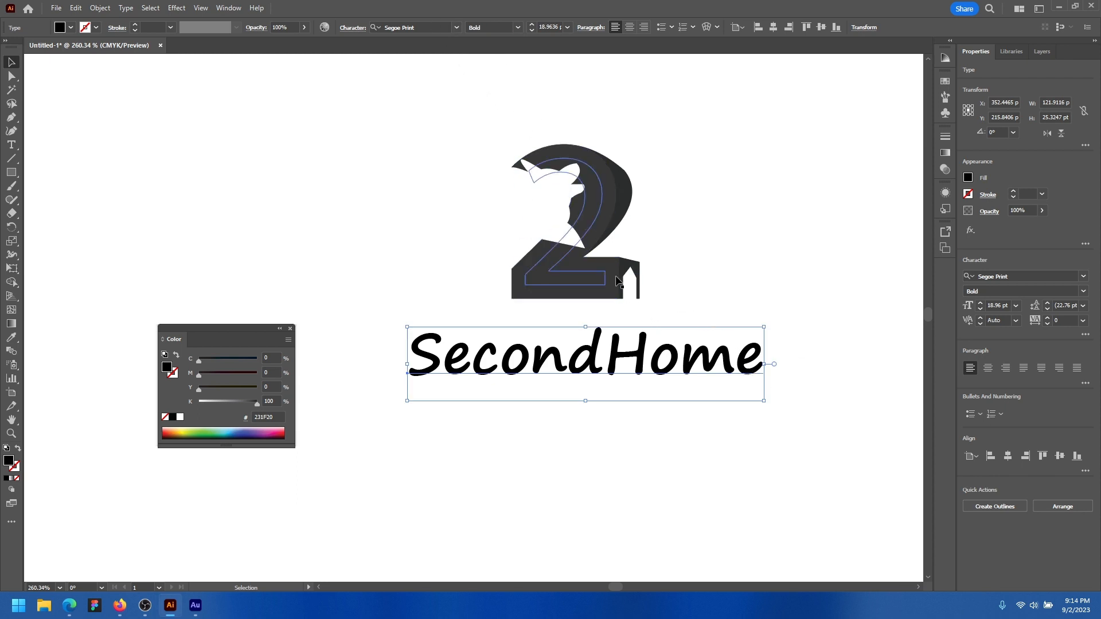
drag(636, 356, 597, 386)
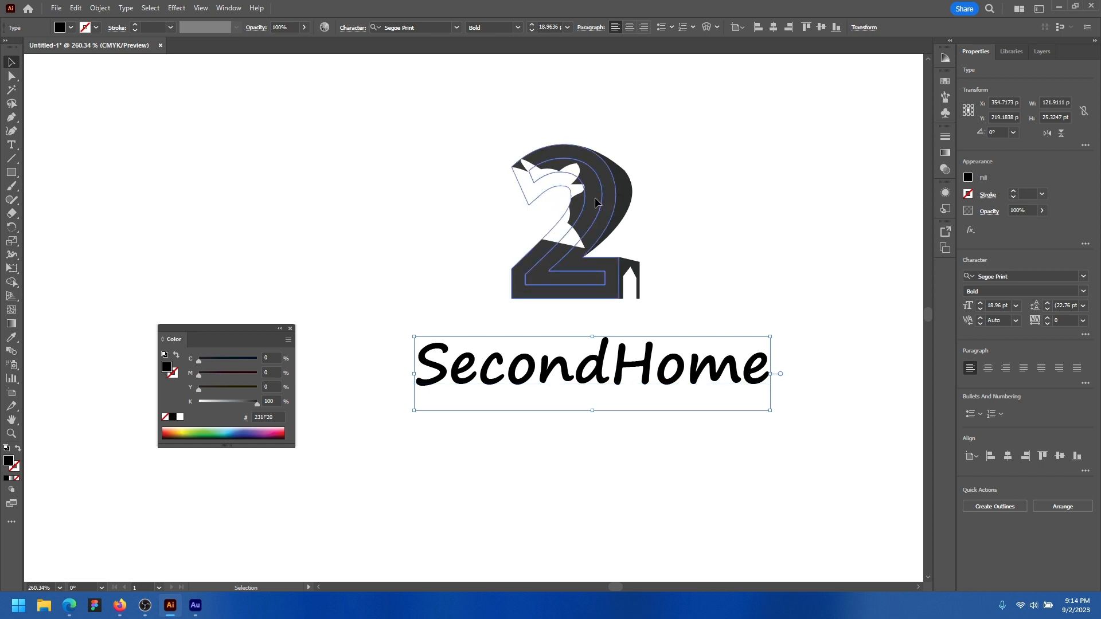
Ungroup the front face of the "2" into its separate paths and deselect them
click(609, 185)
right_click(609, 184)
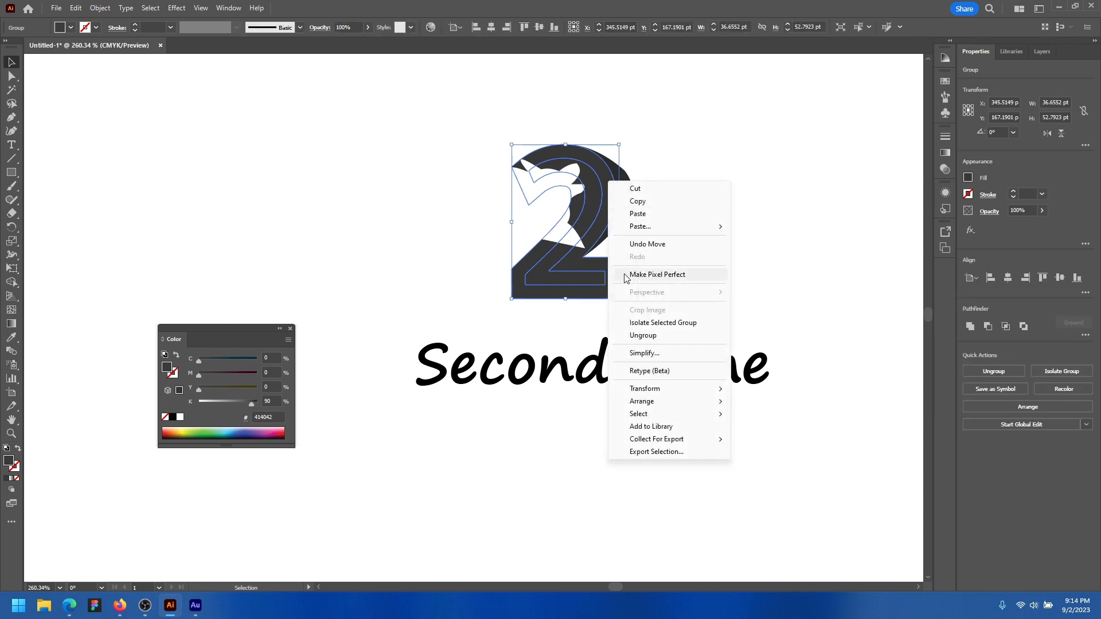
click(643, 335)
click(634, 192)
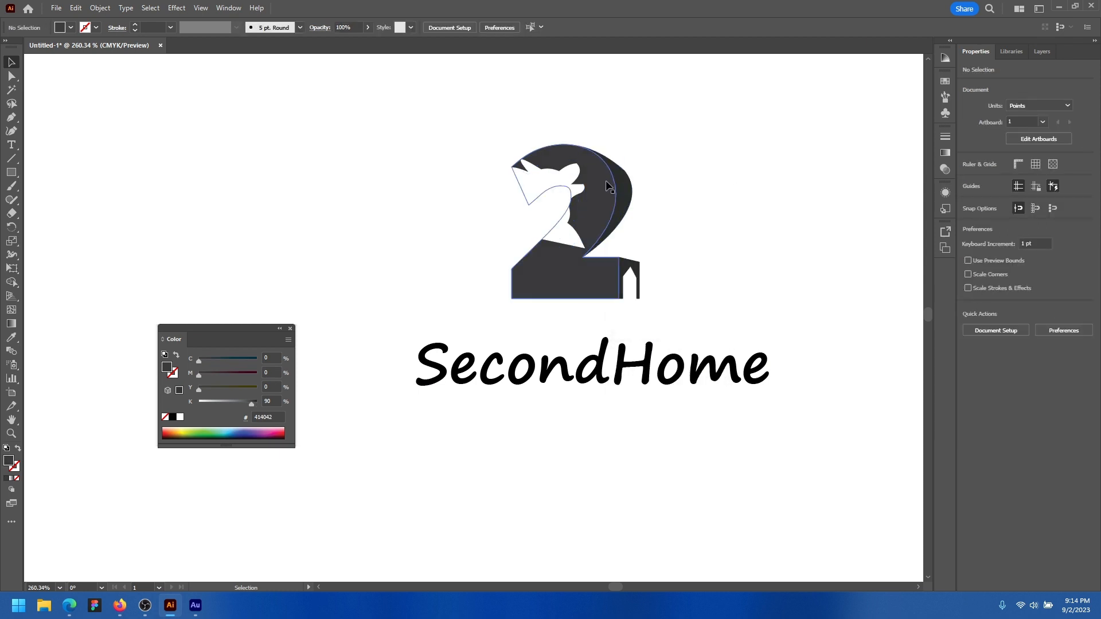
Try moving the front "2", the curved side face and the inner "2" away from the logo, and undo these moves
drag(607, 188, 827, 162)
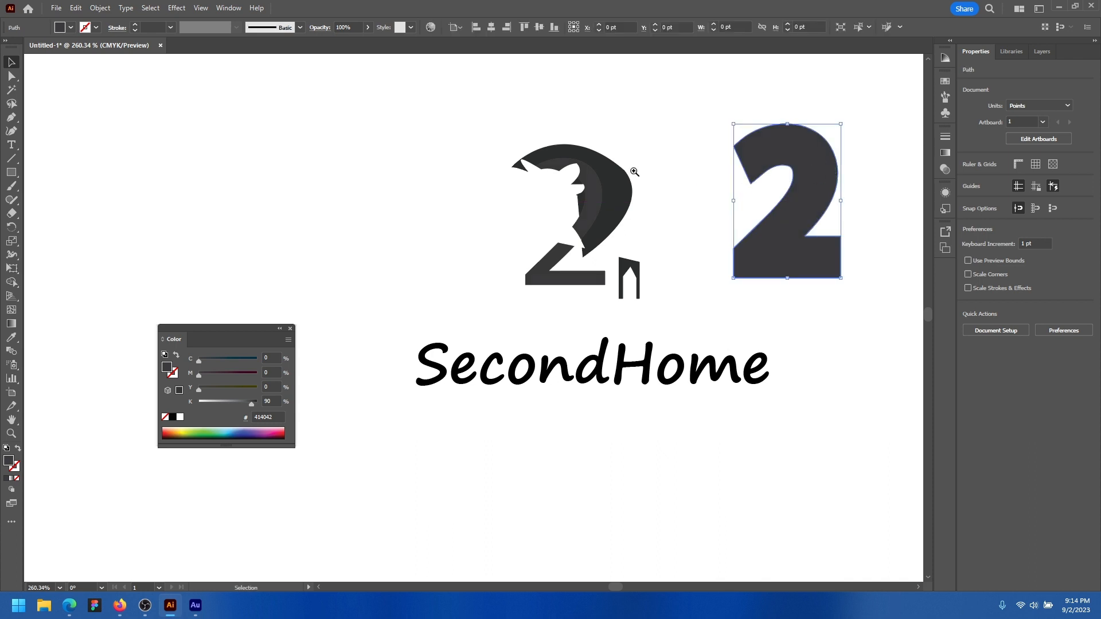
drag(615, 176, 826, 164)
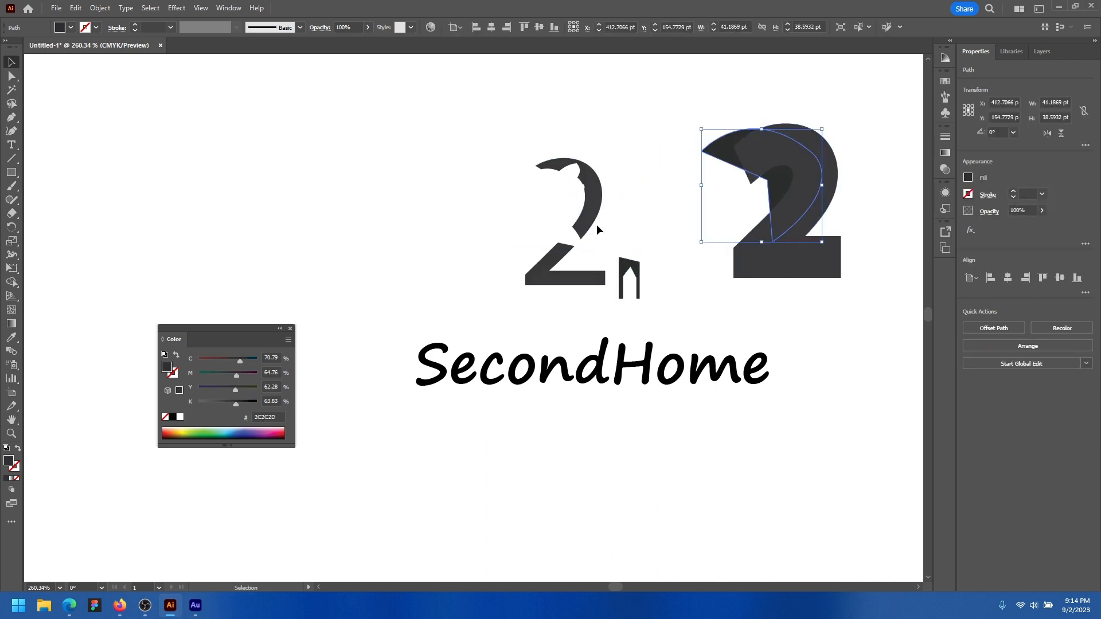
mouse_move(594, 189)
mouse_down()
mouse_move(605, 183)
mouse_move(595, 183)
mouse_up()
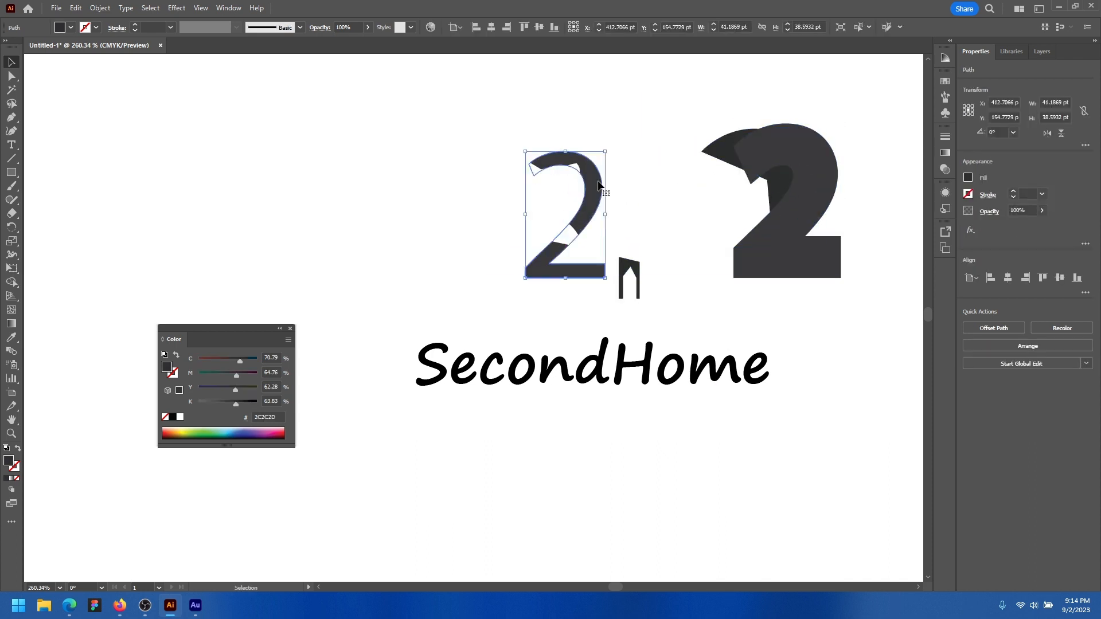
key(ctrl+z)
key(ctrl+z)
key(ctrl+z)
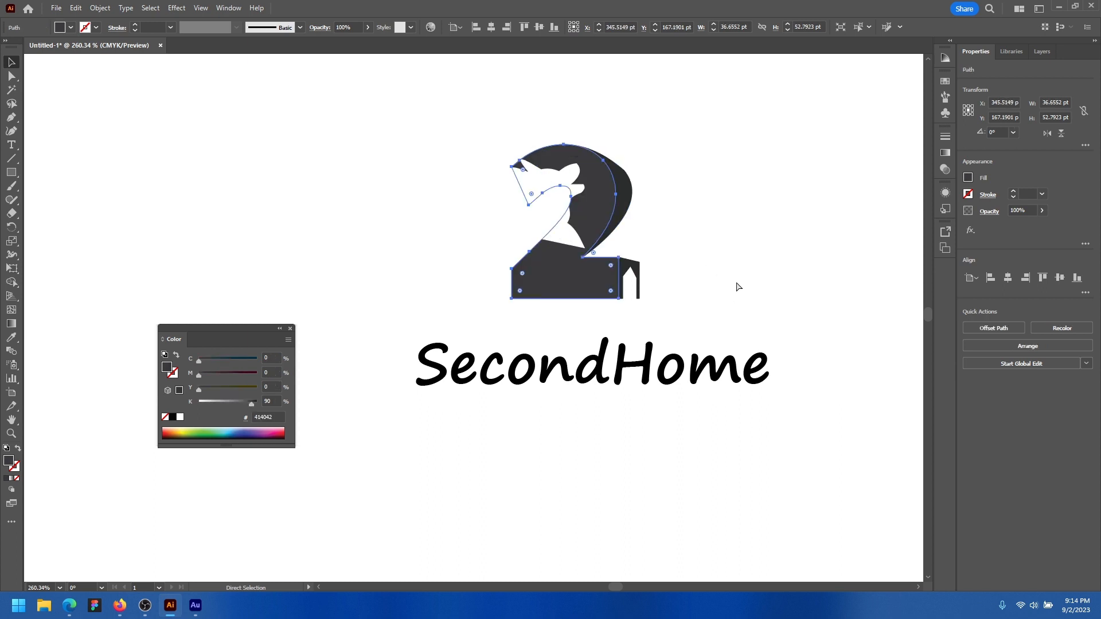
Change the "SecondHome" font to Bauhaus 93, repositioning the text slightly beneath the "2" logo
click(737, 283)
drag(665, 376, 648, 379)
drag(485, 126, 708, 311)
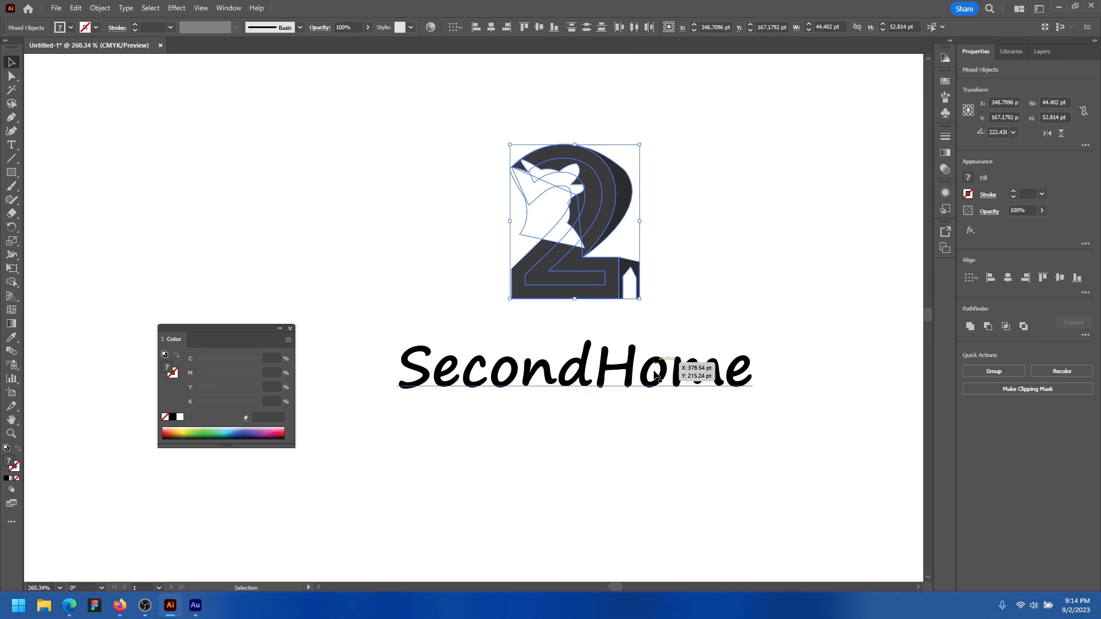
drag(682, 373, 702, 380)
click(458, 27)
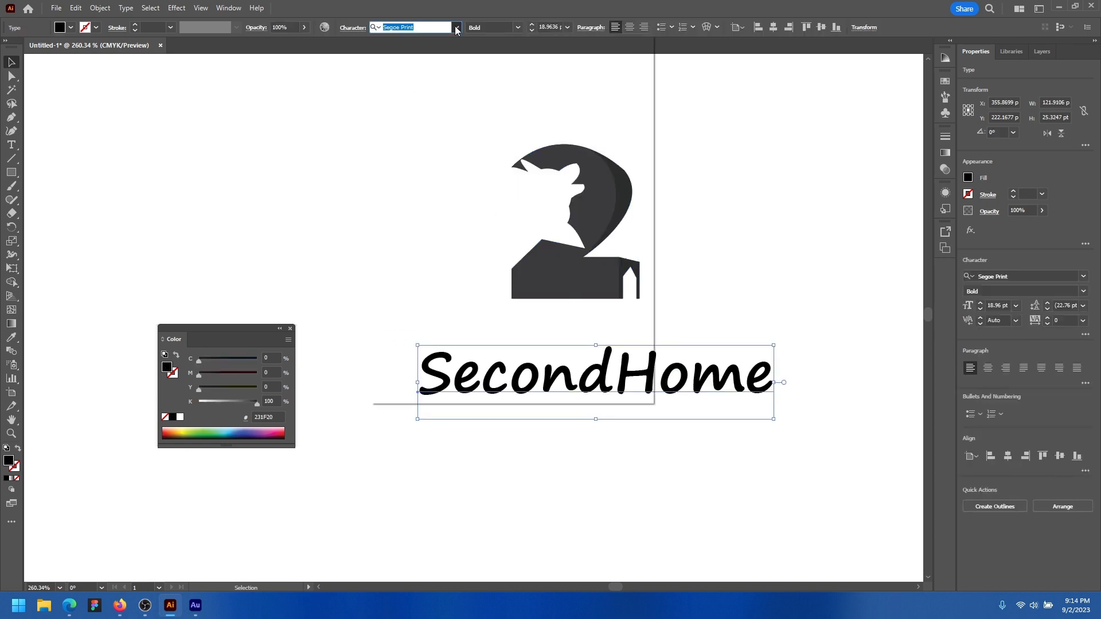
scroll(493, 241, down, 4)
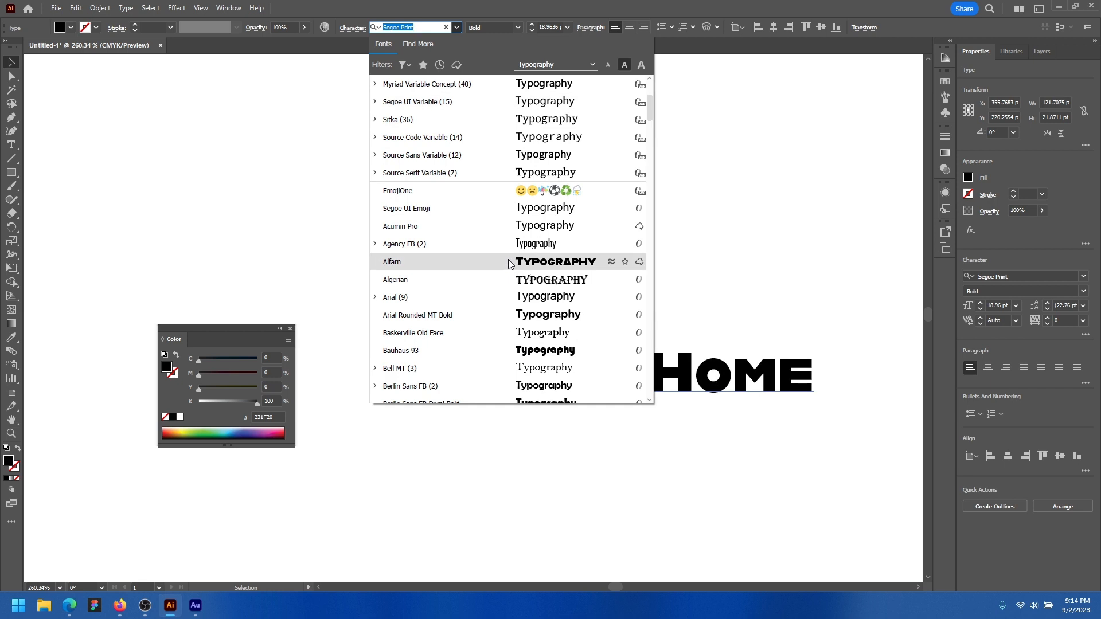
scroll(509, 270, down, 2)
click(537, 244)
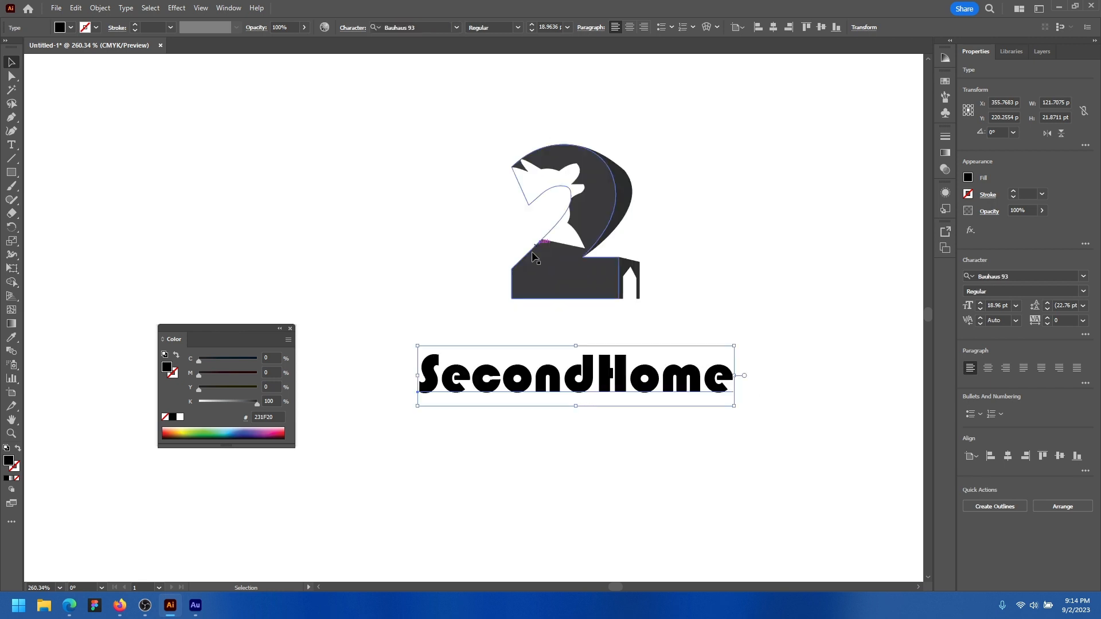
Move the "SecondHome" text up closer to the logo and enlarge it proportionally to about 20.5 pt
mouse_move(629, 367)
mouse_down()
mouse_move(642, 370)
mouse_move(627, 355)
mouse_move(641, 357)
mouse_up()
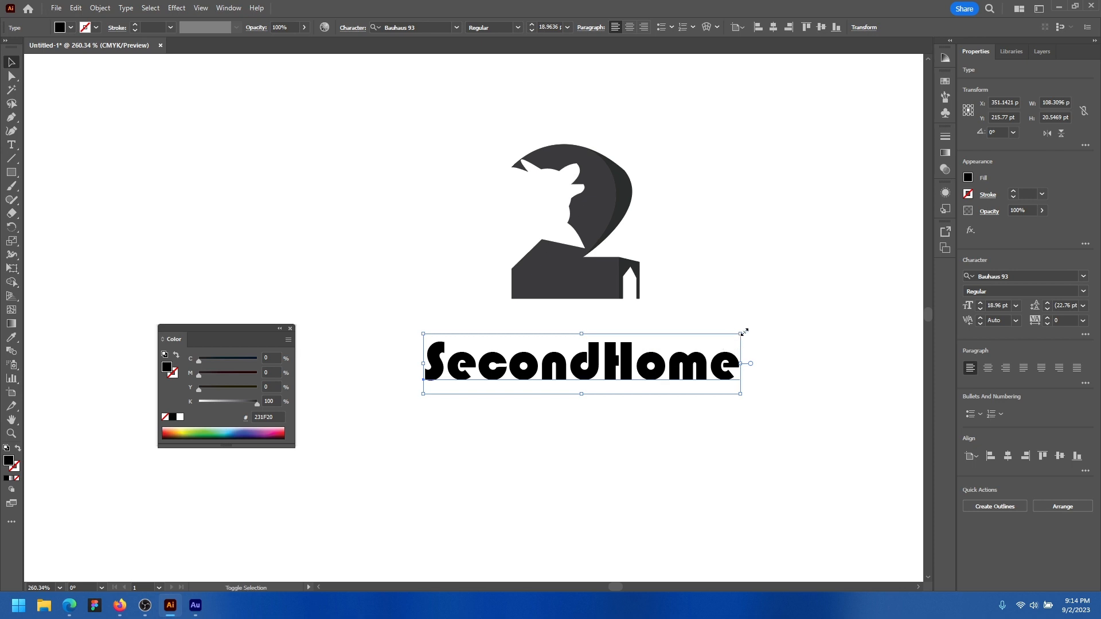
drag(743, 331, 754, 326)
drag(607, 368, 607, 369)
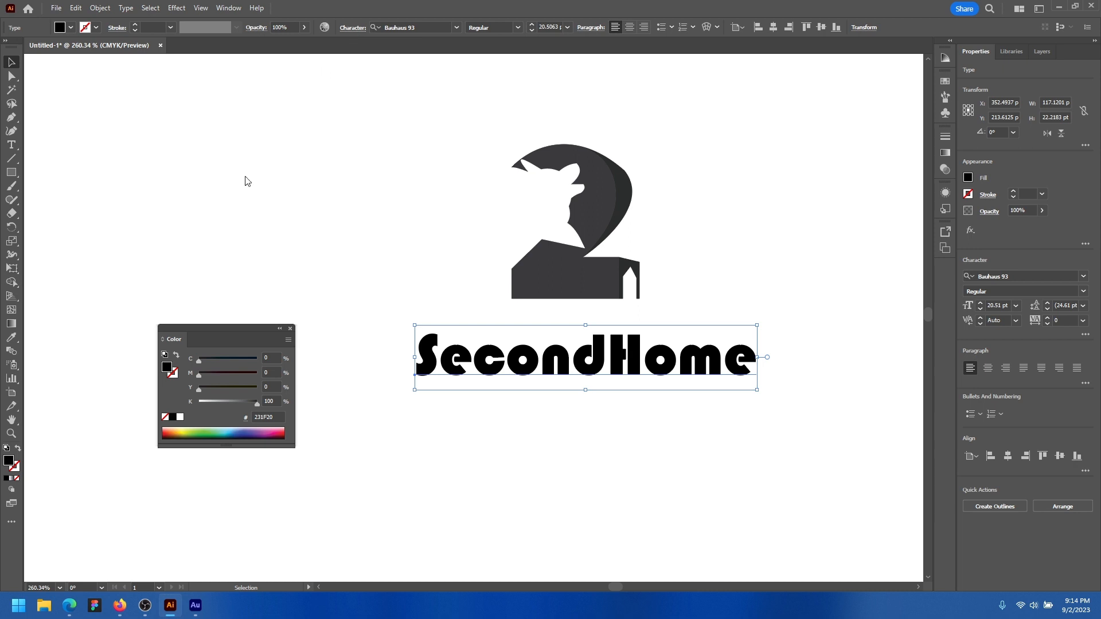
Apply All Caps to the "SecondHome" text
click(349, 27)
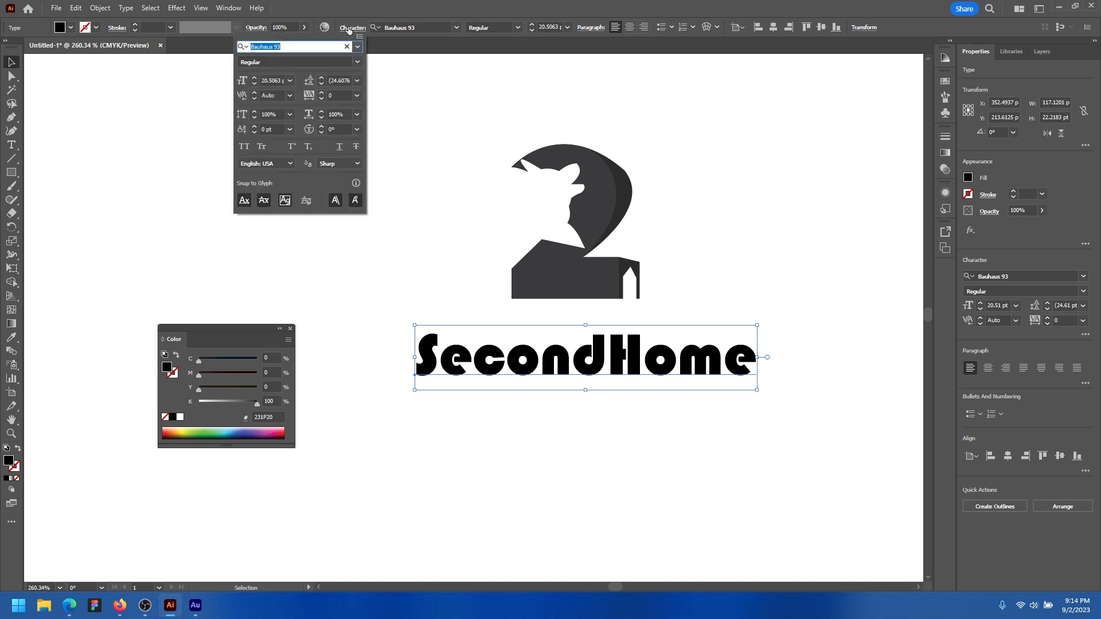
click(246, 146)
click(730, 365)
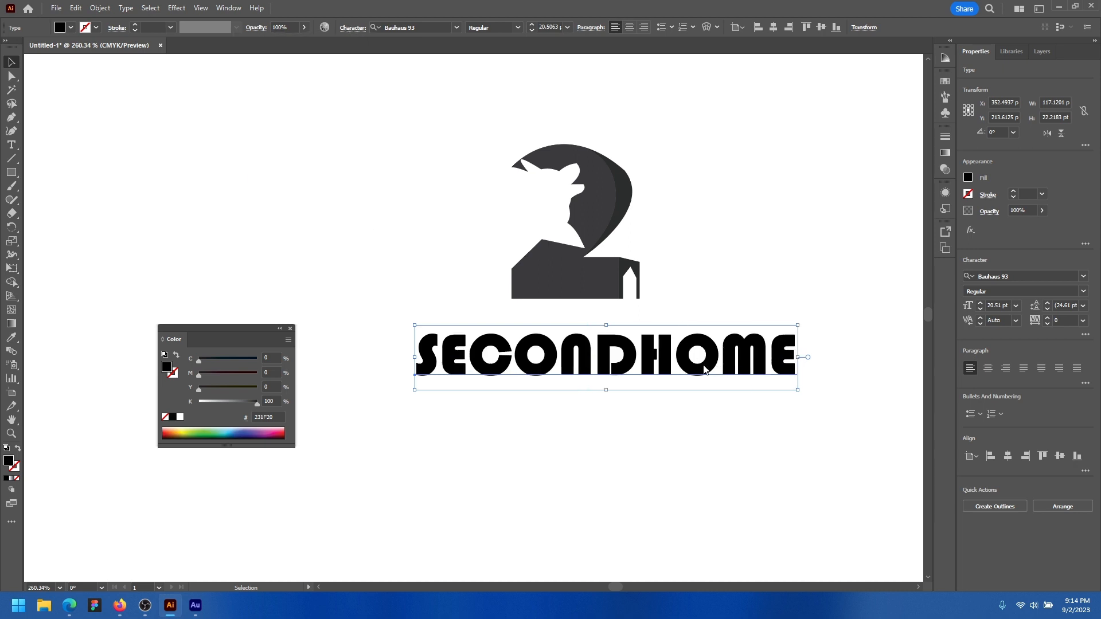
Try moving the "SECONDHOME" text closer to the logo and splitting it into two lines, and undo both changes
drag(704, 366, 684, 352)
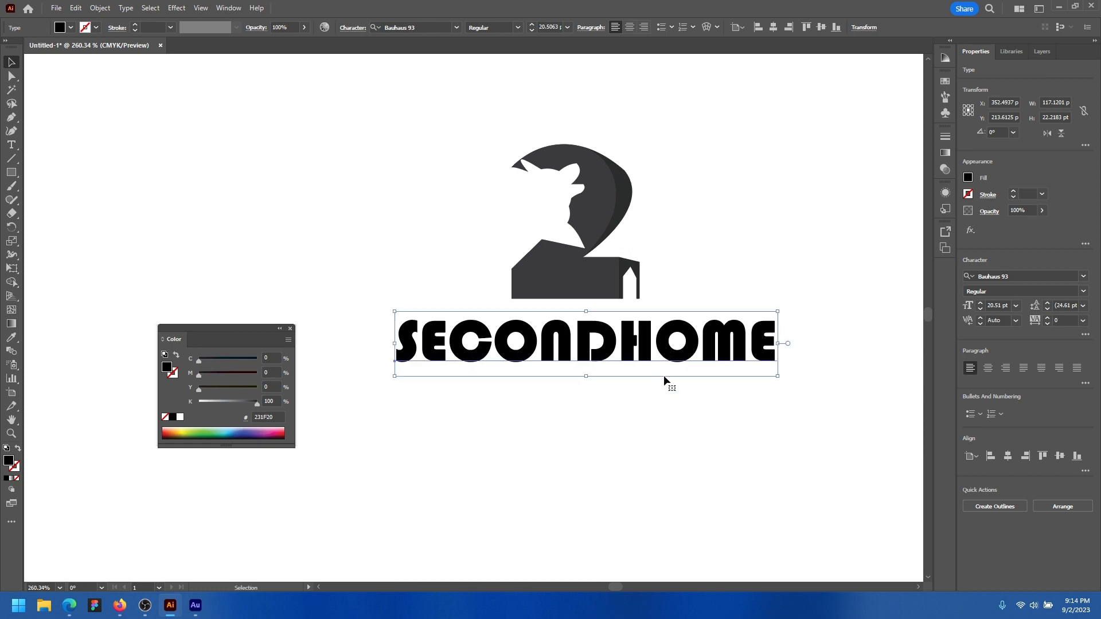
key(ctrl+z)
double_click(635, 348)
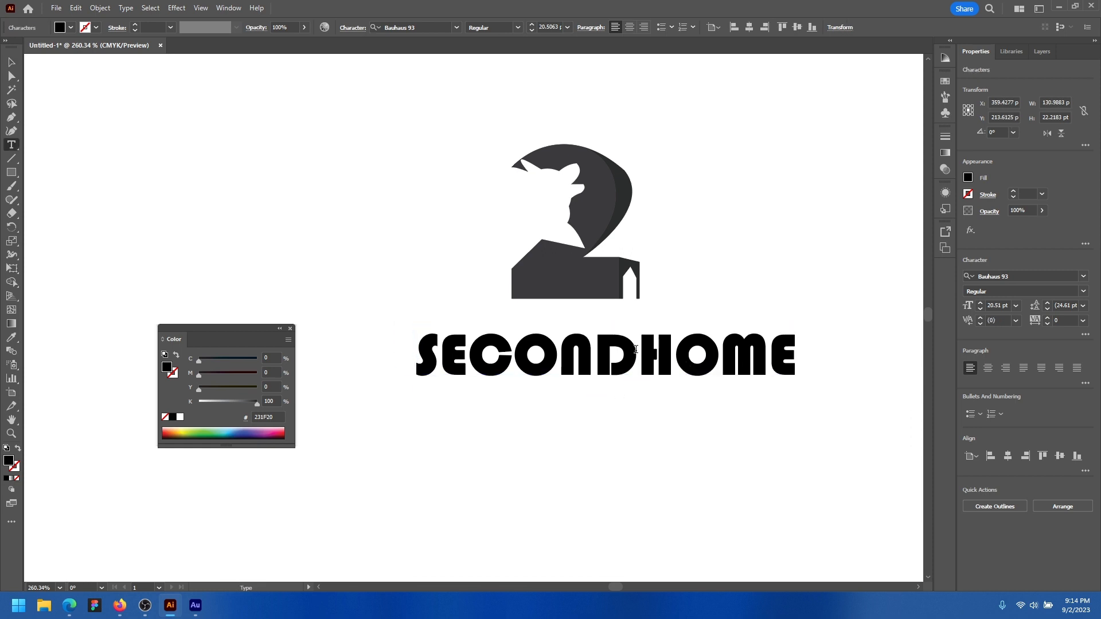
key(Return)
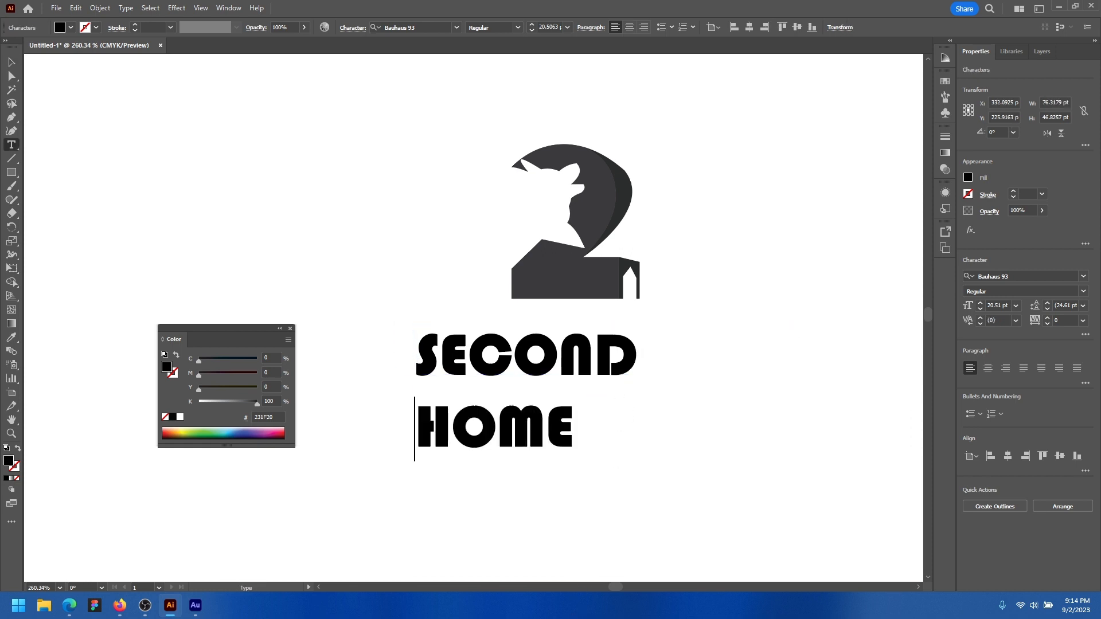
key(ctrl+a)
key(ctrl+z)
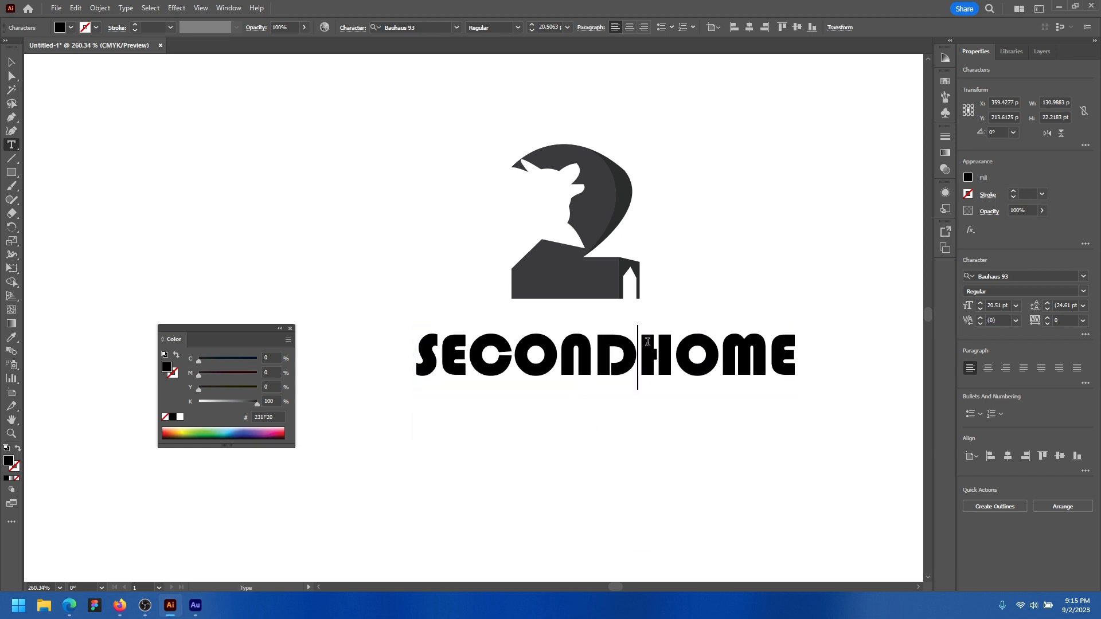
key(Escape)
Center "SECONDHOME" under the logo, duplicate it directly below, and set the copy's font to Segoe Print
drag(629, 381, 607, 403)
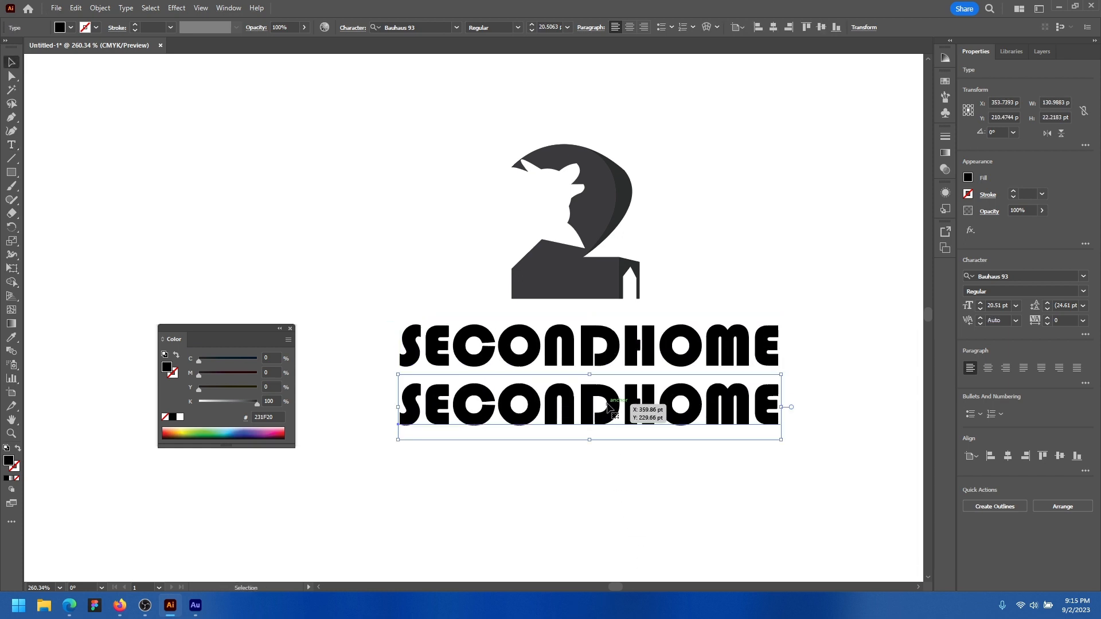
click(459, 27)
click(486, 105)
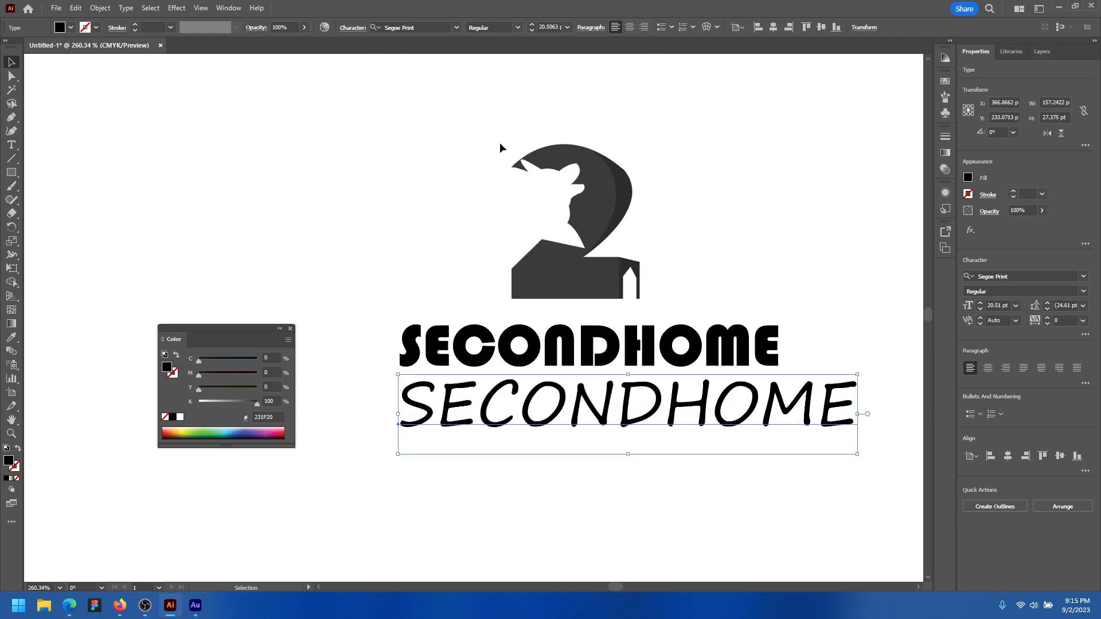
Replace the wording of the lower text copy with "PET CARE"
double_click(610, 414)
key(ctrl+a)
text(P)
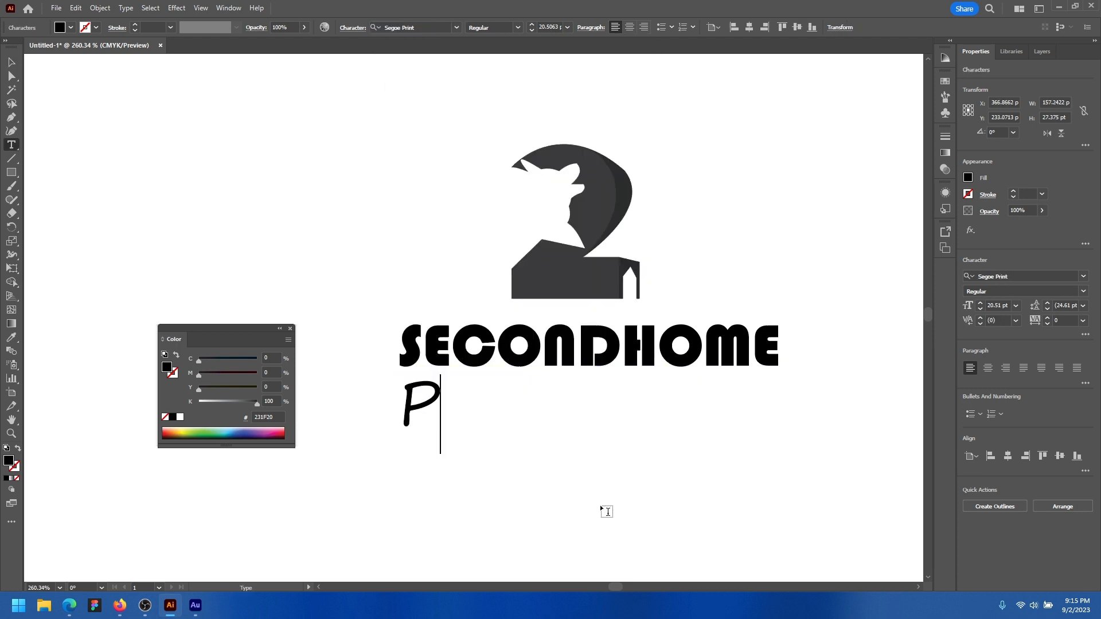
text(ET CARE)
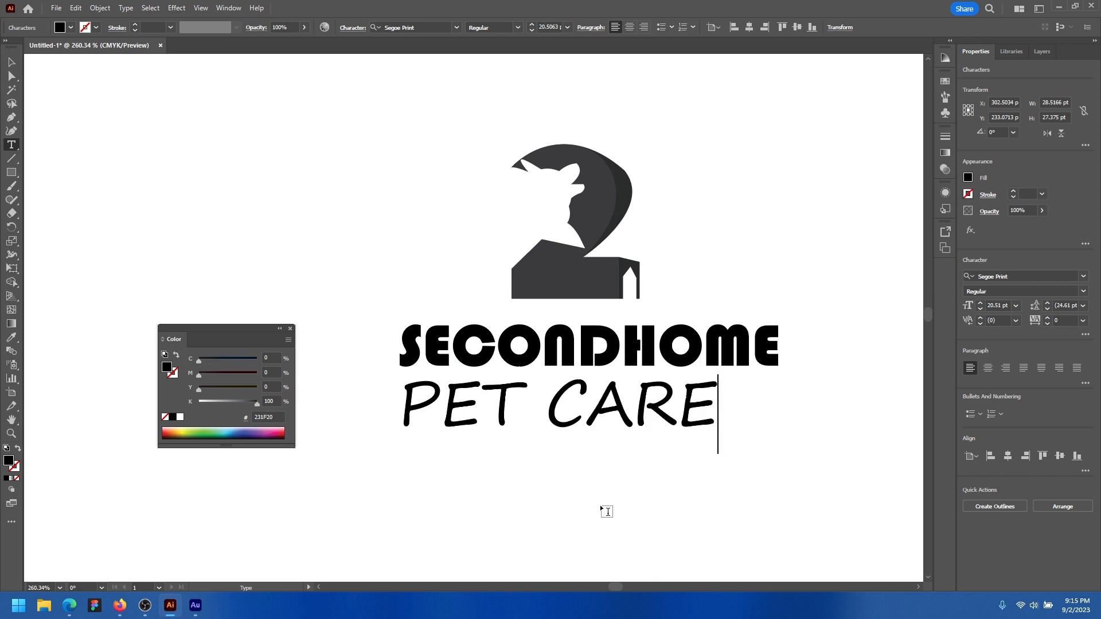
key(Escape)
Scale the "PET CARE" text down to about 12 pt beneath "SECONDHOME" and close the Color panel
drag(721, 413, 695, 407)
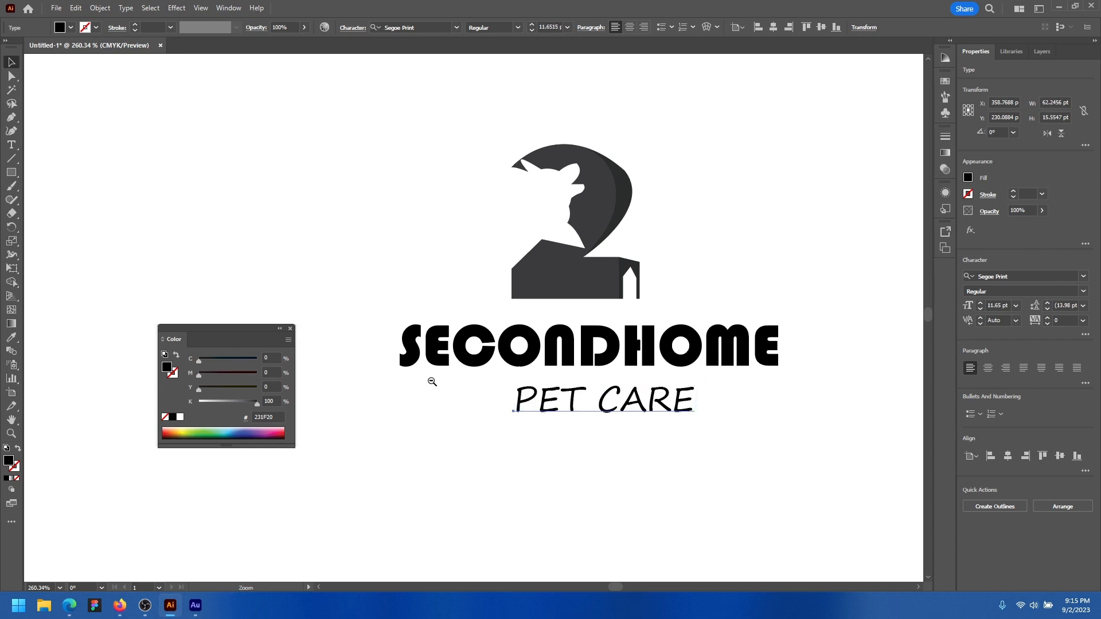
ctrl+alt+click(432, 381)
click(291, 329)
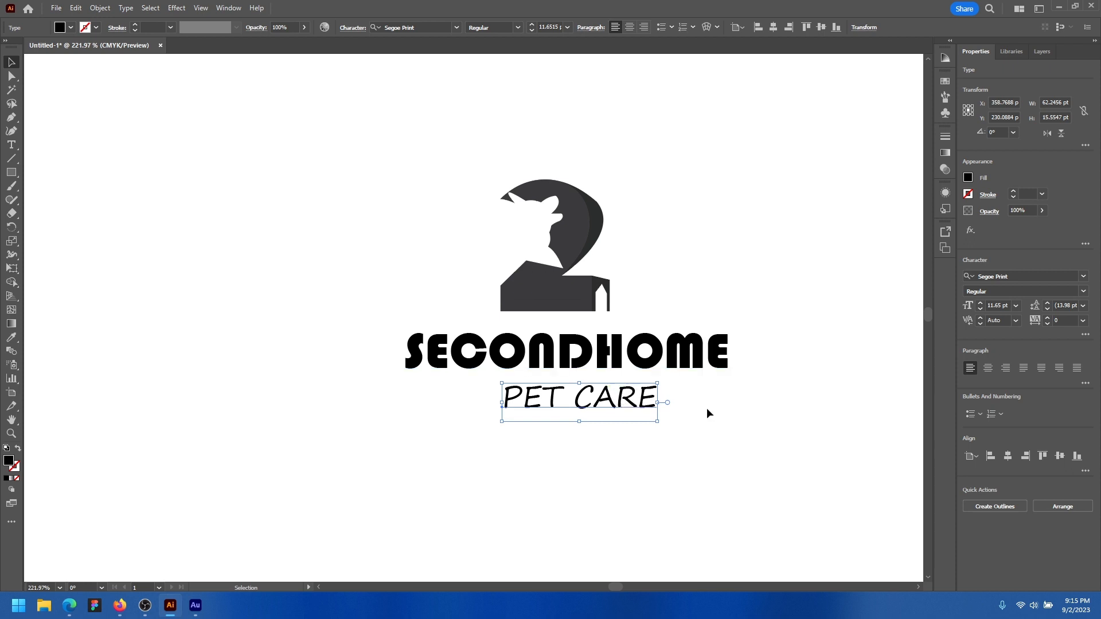
drag(658, 402, 663, 401)
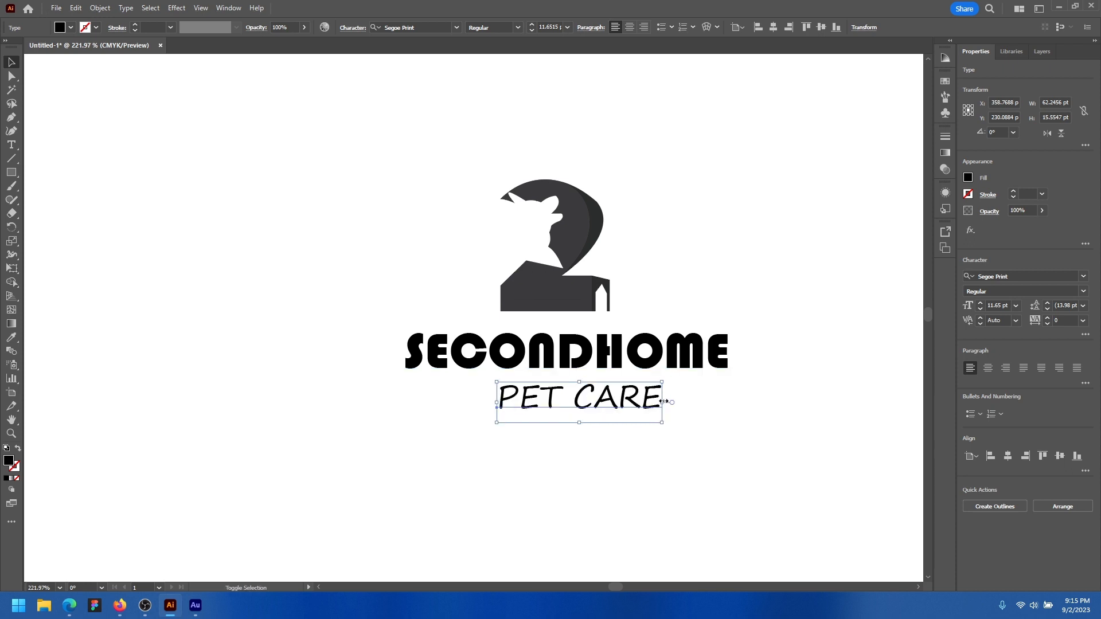
Enlarge both text lines together to about 138 pt wide and move "PET CARE" slightly lower
drag(597, 438, 543, 457)
ctrl+alt+click(606, 456)
drag(605, 473, 491, 379)
drag(528, 451, 480, 366)
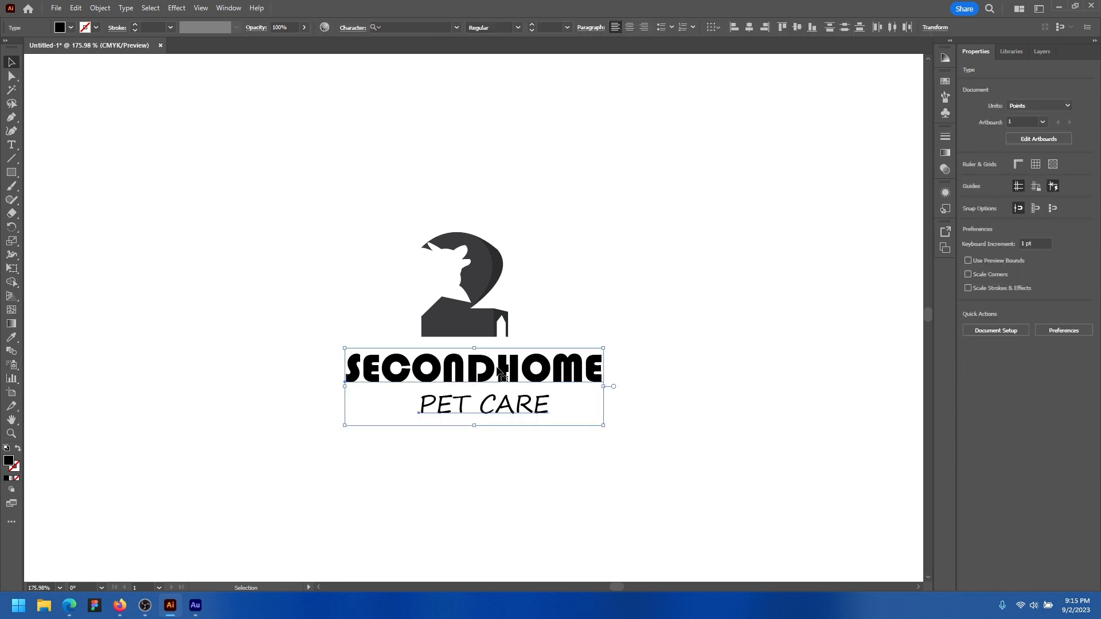
drag(604, 385, 608, 385)
click(552, 436)
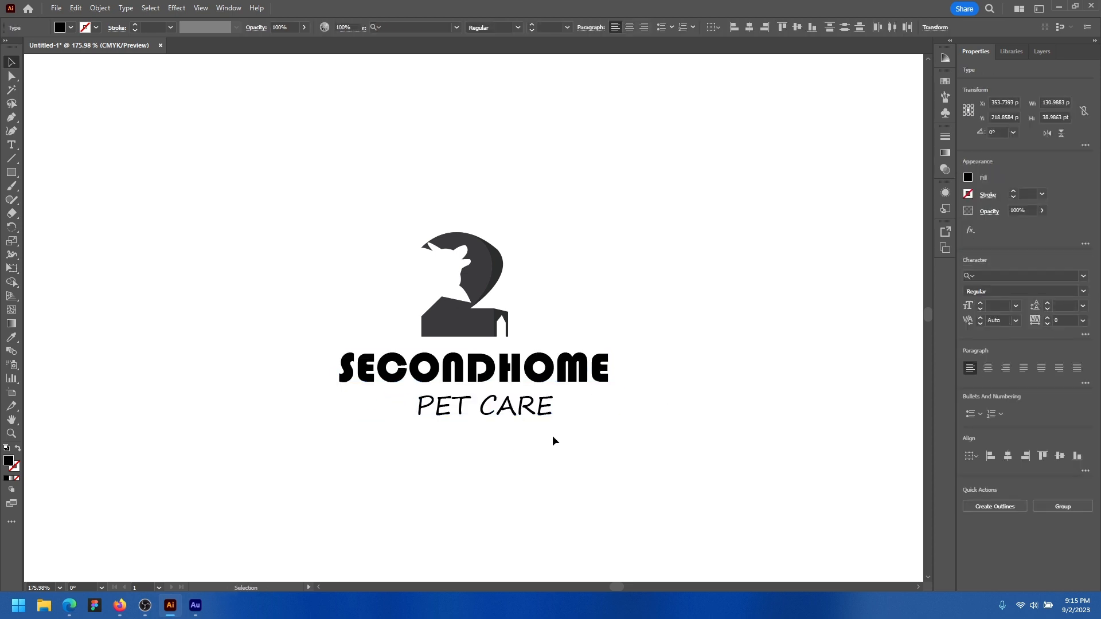
drag(510, 411, 507, 412)
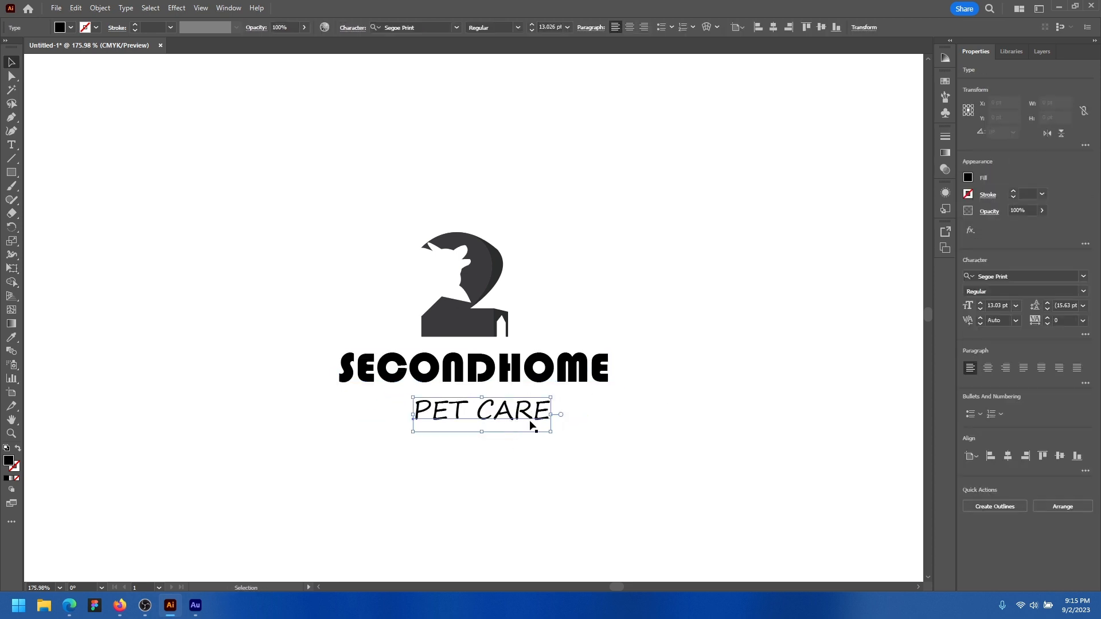
click(530, 423)
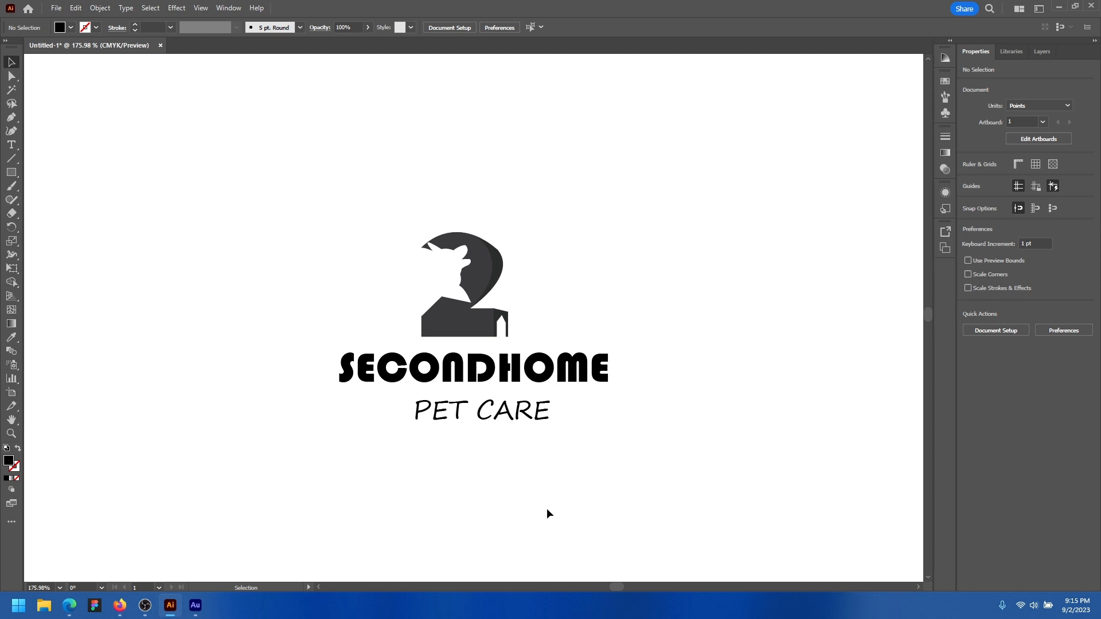
Duplicate the complete logo with both text lines to the right of the original
drag(503, 439, 526, 459)
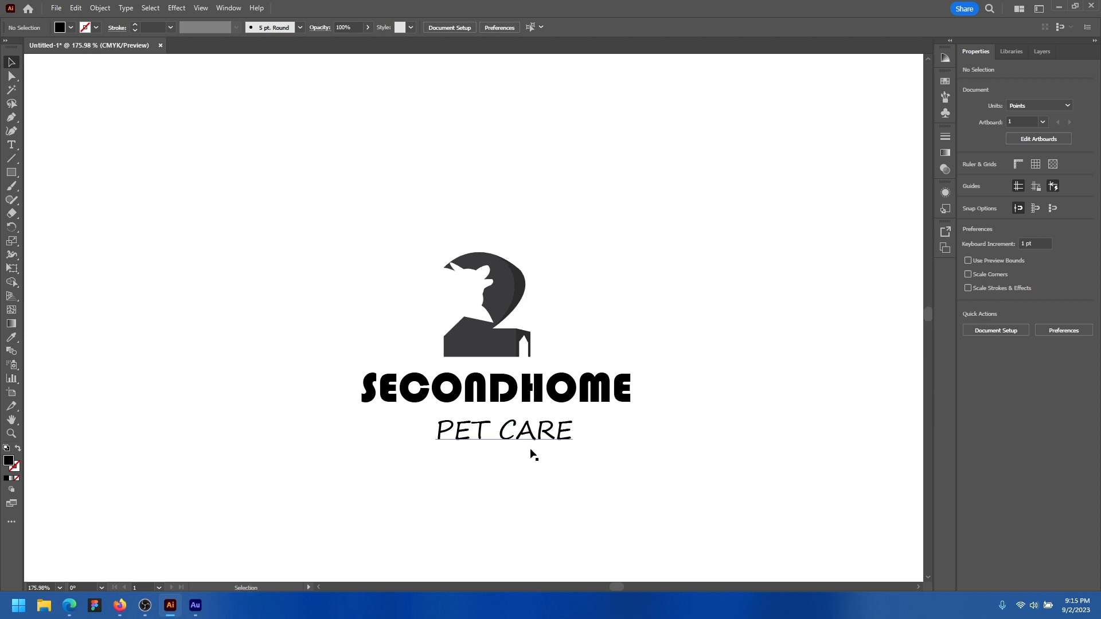
drag(479, 377, 548, 312)
scroll(539, 314, up, 4)
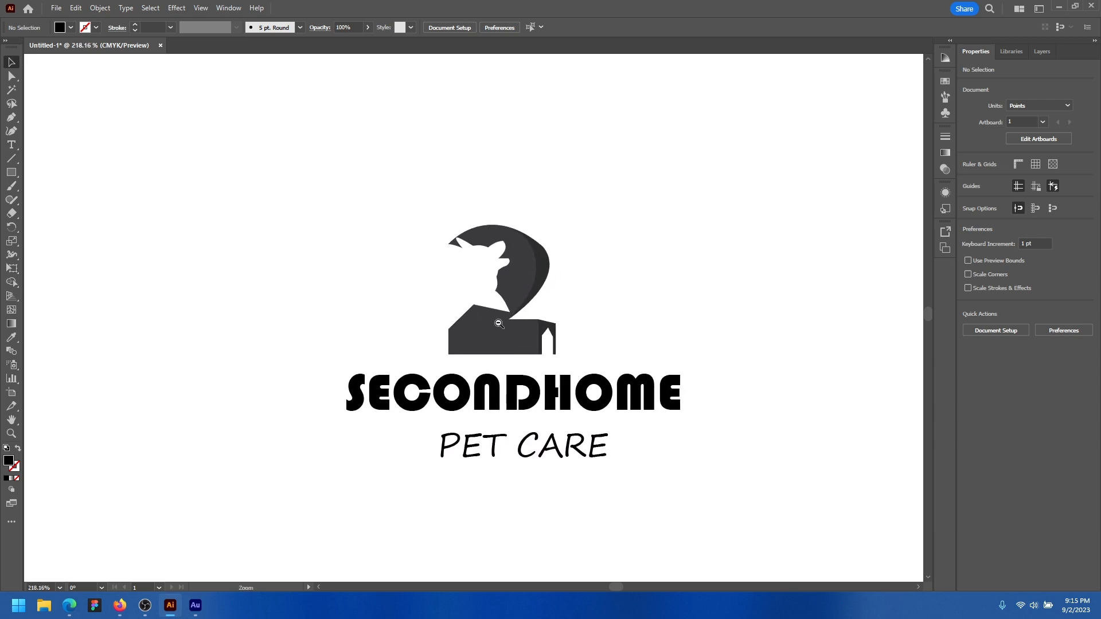
scroll(496, 365, up, 1)
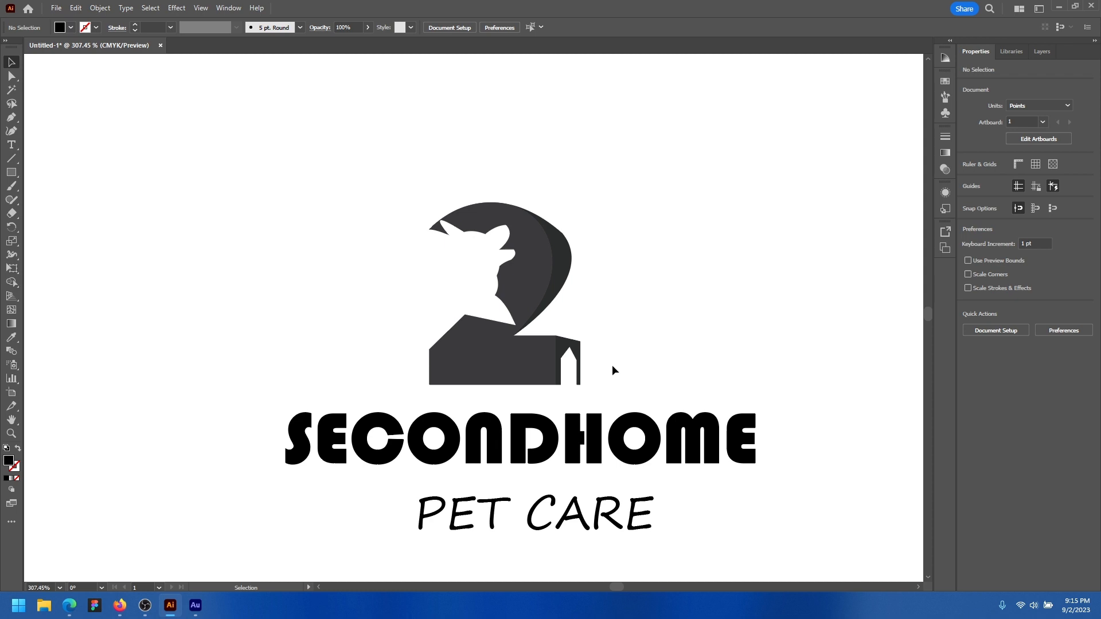
scroll(497, 218, down, 4)
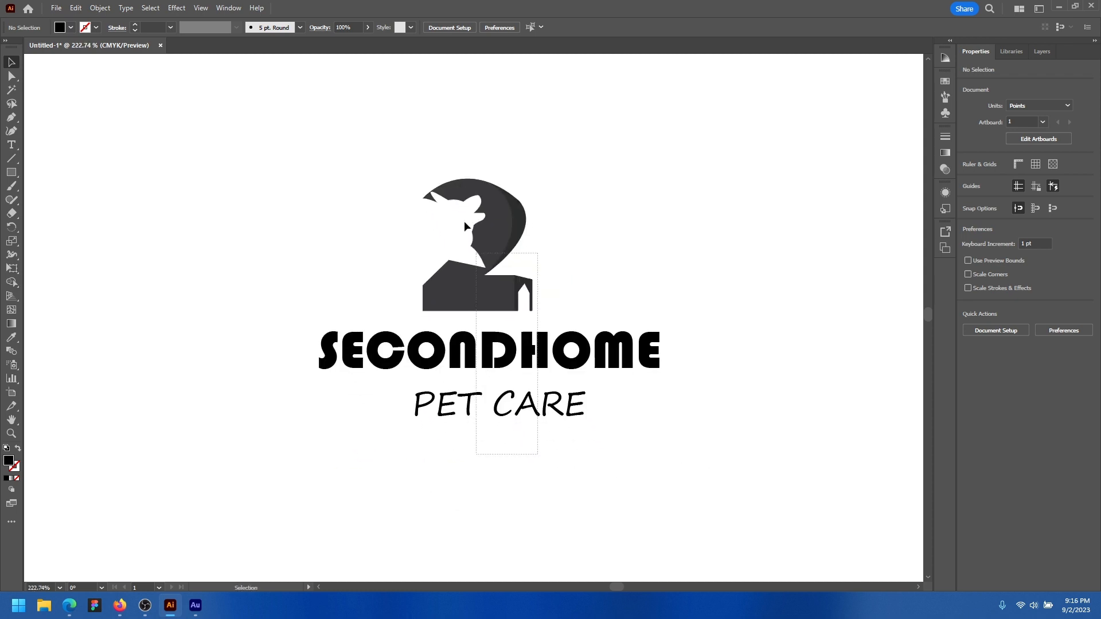
key(ctrl+a)
mouse_move(496, 213)
mouse_down()
mouse_move(301, 198)
mouse_move(695, 203)
mouse_move(517, 218)
mouse_up()
Left-align the copied "SECONDHOME" and "PET CARE" lines to each other and place them to the right of the copied "2"
drag(552, 471, 475, 348)
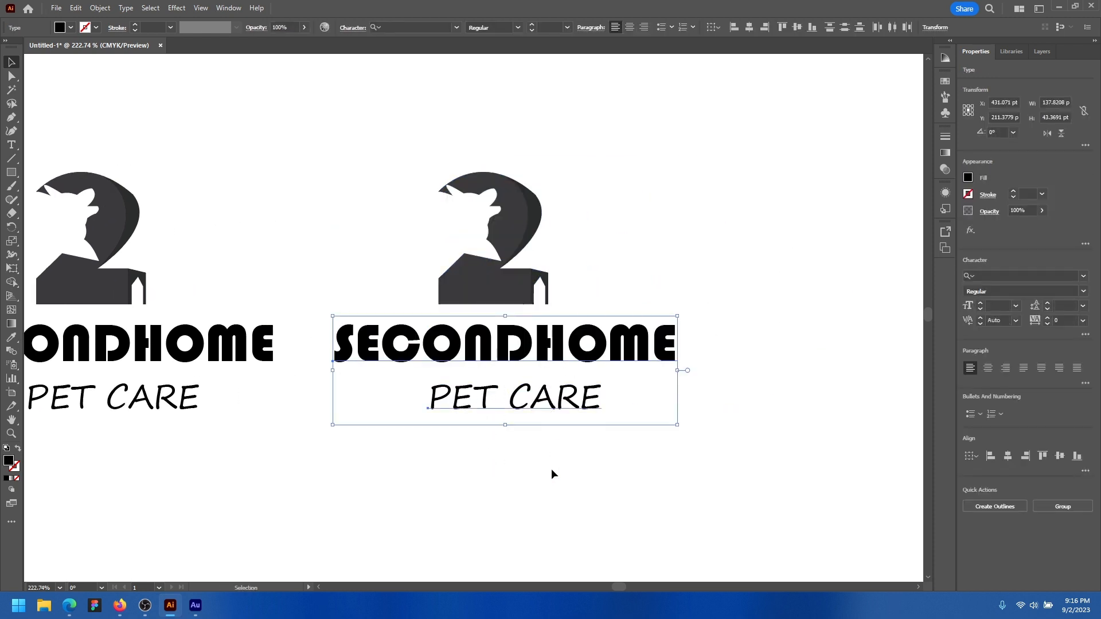
click(621, 481)
click(532, 409)
click(713, 27)
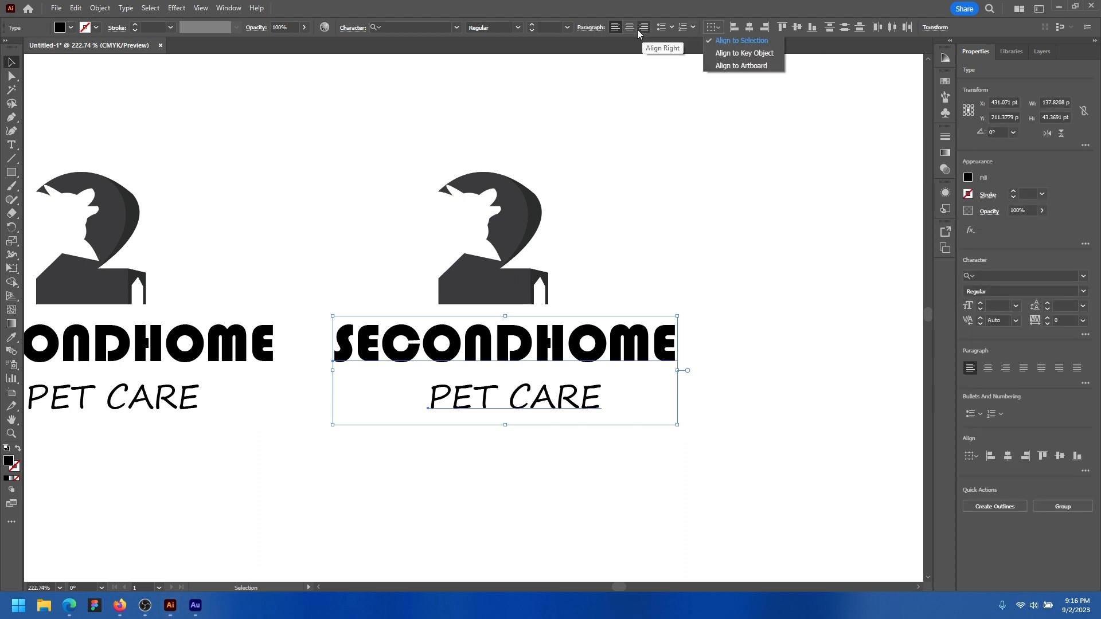
click(734, 27)
click(734, 27)
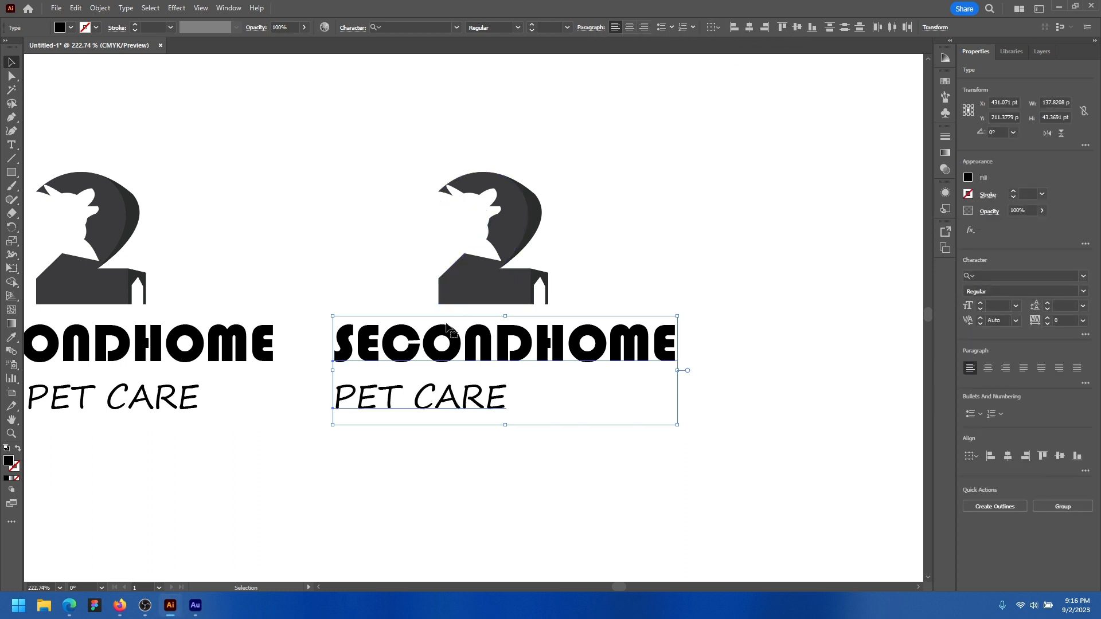
drag(405, 354, 667, 220)
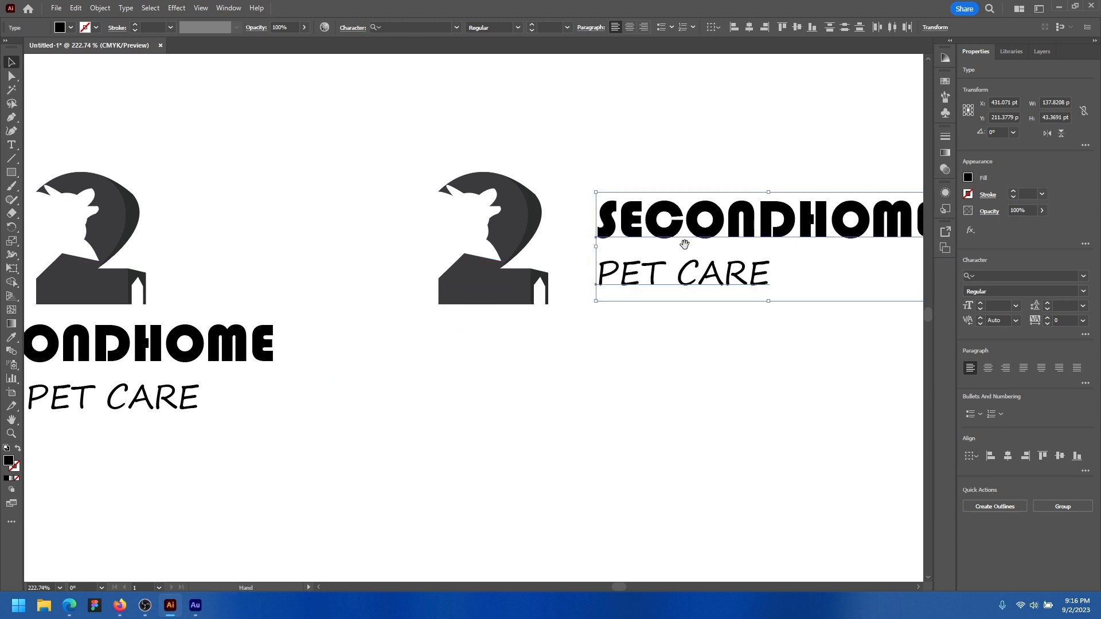
Scale the copied "2" proportionally to about 34.8 by 41.5 pt and place it close beside the text lines
scroll(531, 333, down, 1)
drag(439, 360, 356, 219)
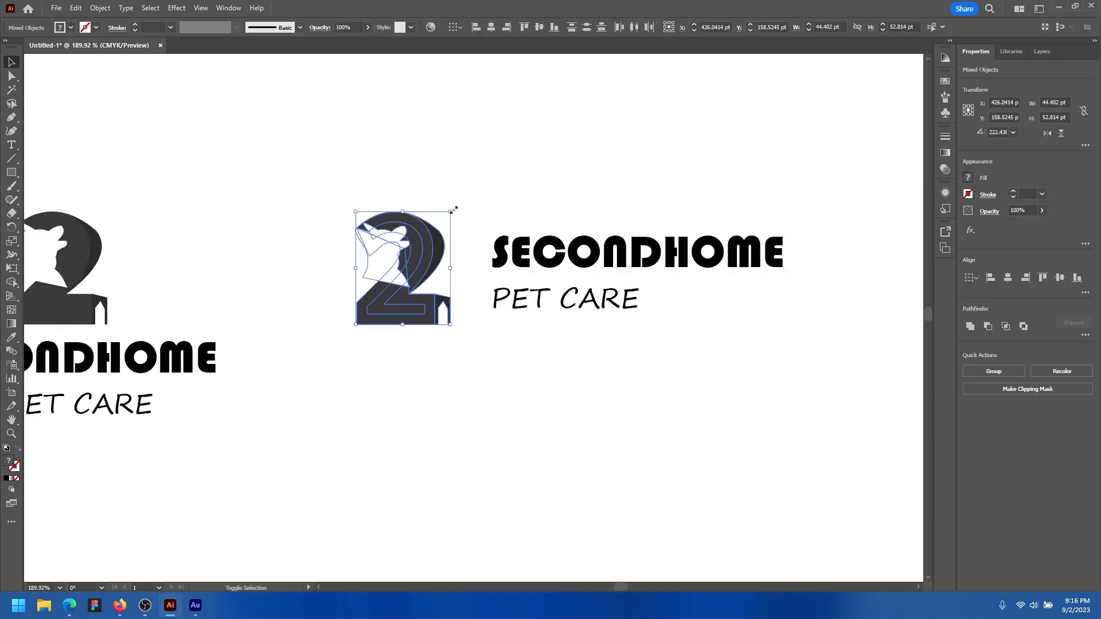
drag(450, 212, 457, 249)
click(597, 357)
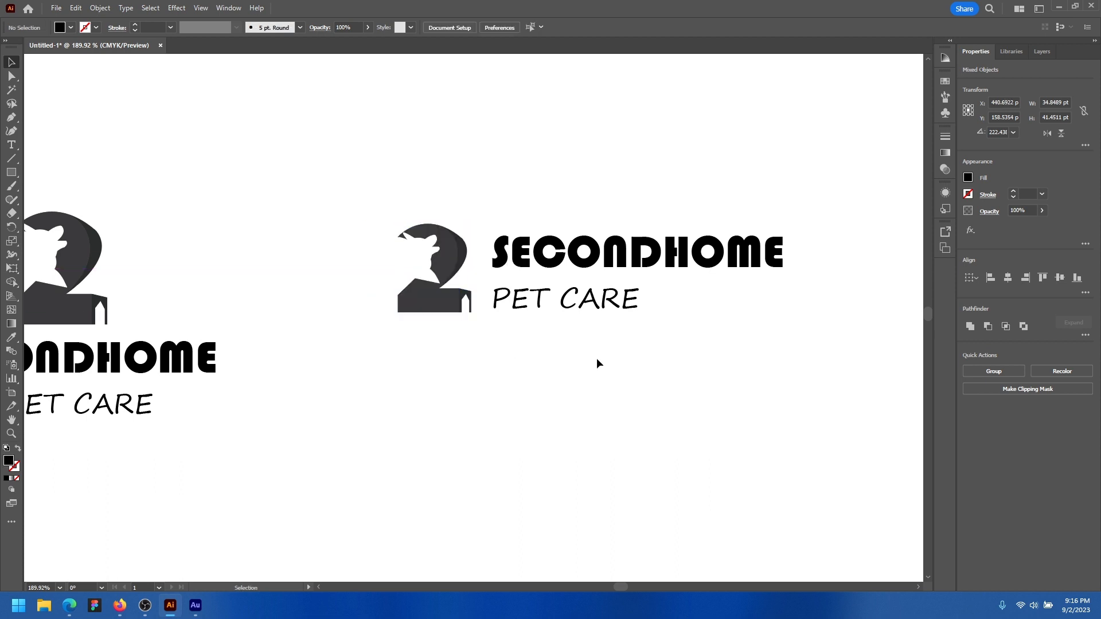
Nudge the two text lines of the horizontal logo slightly further right of the "2" and deselect them
click(569, 266)
drag(584, 306, 586, 305)
click(485, 371)
drag(486, 347, 519, 338)
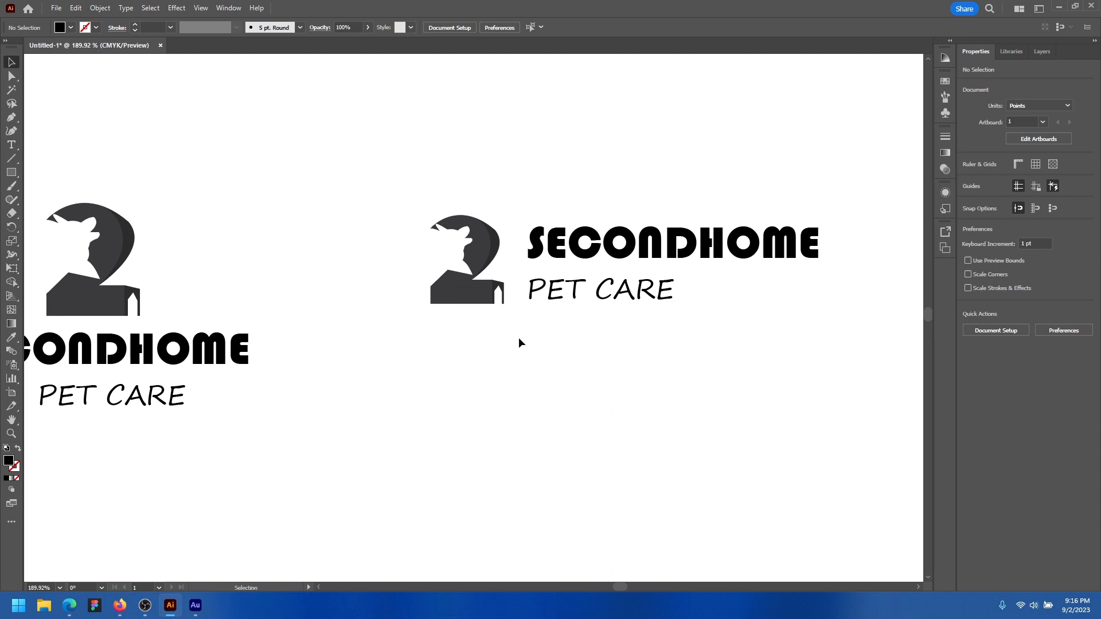
drag(444, 143, 446, 179)
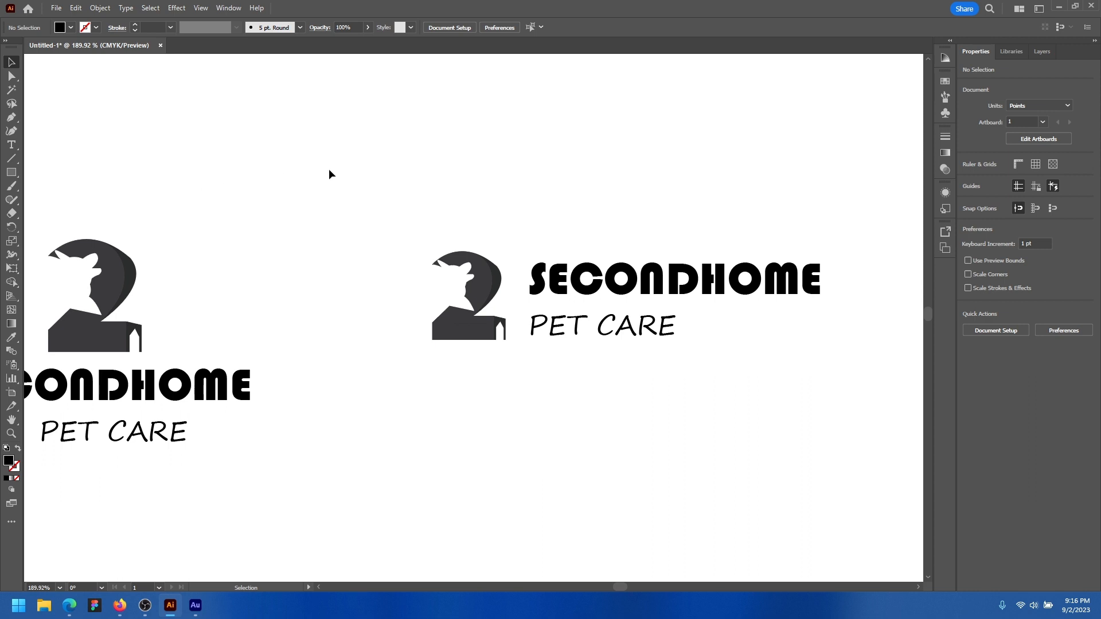
drag(499, 334, 728, 356)
drag(525, 300, 588, 265)
key(ctrl+z)
Duplicate the horizontal logo's "2" below it at a miniature size of about 8.5 by 10.2 pt and deselect it
drag(590, 358, 390, 372)
drag(569, 370, 541, 329)
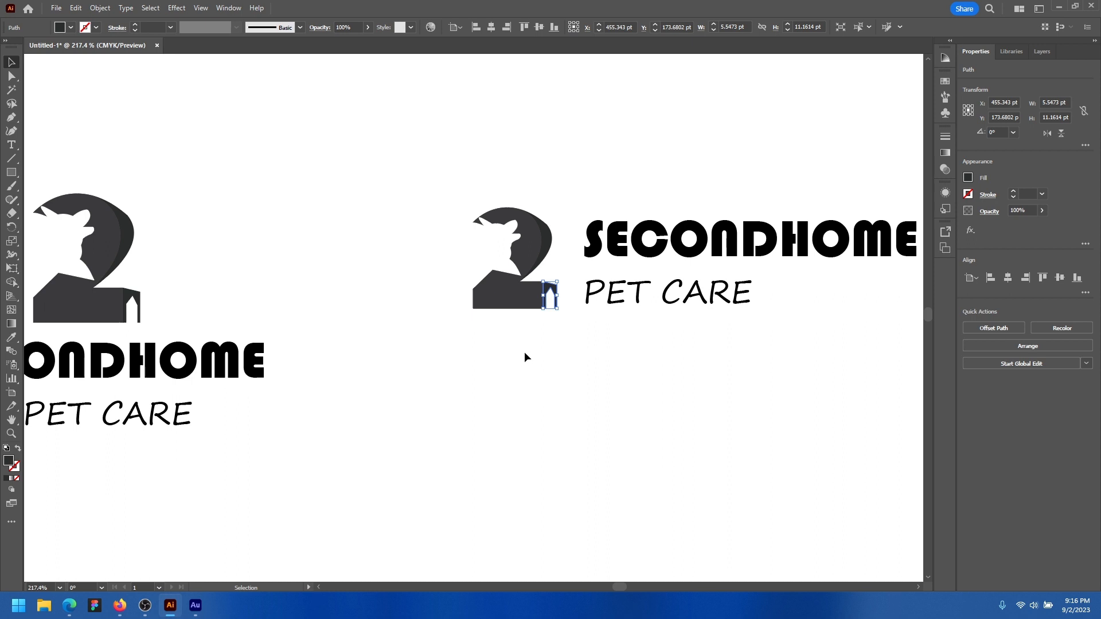
drag(449, 176, 549, 484)
drag(569, 406, 539, 405)
click(552, 441)
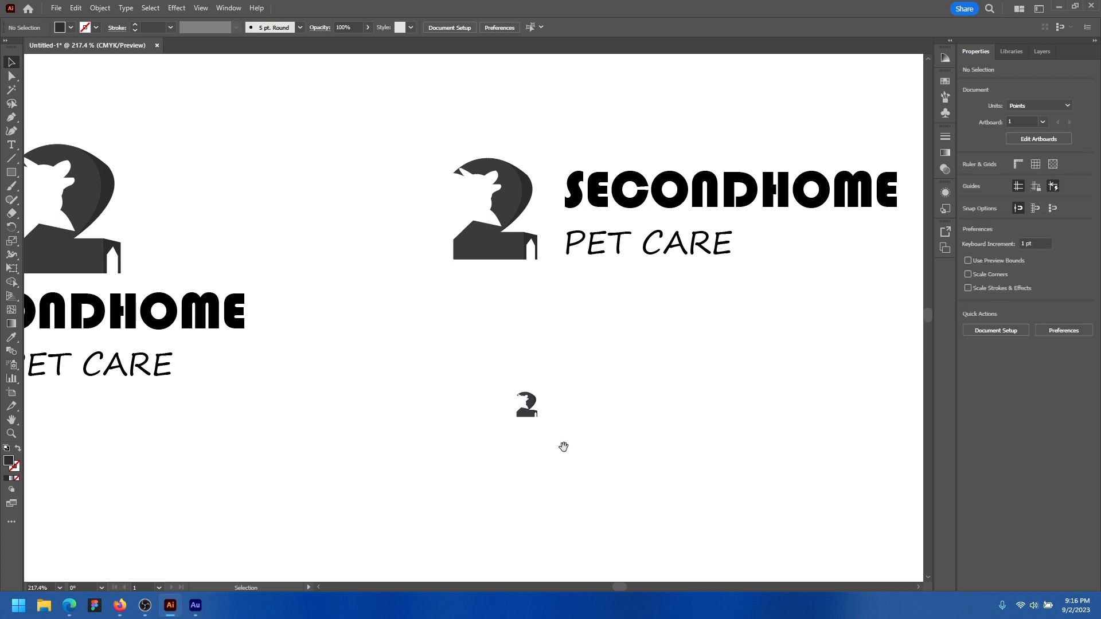
Inspect the miniature "2" up close and view the artboard at 100% zoom
drag(565, 446, 631, 440)
drag(572, 409, 655, 428)
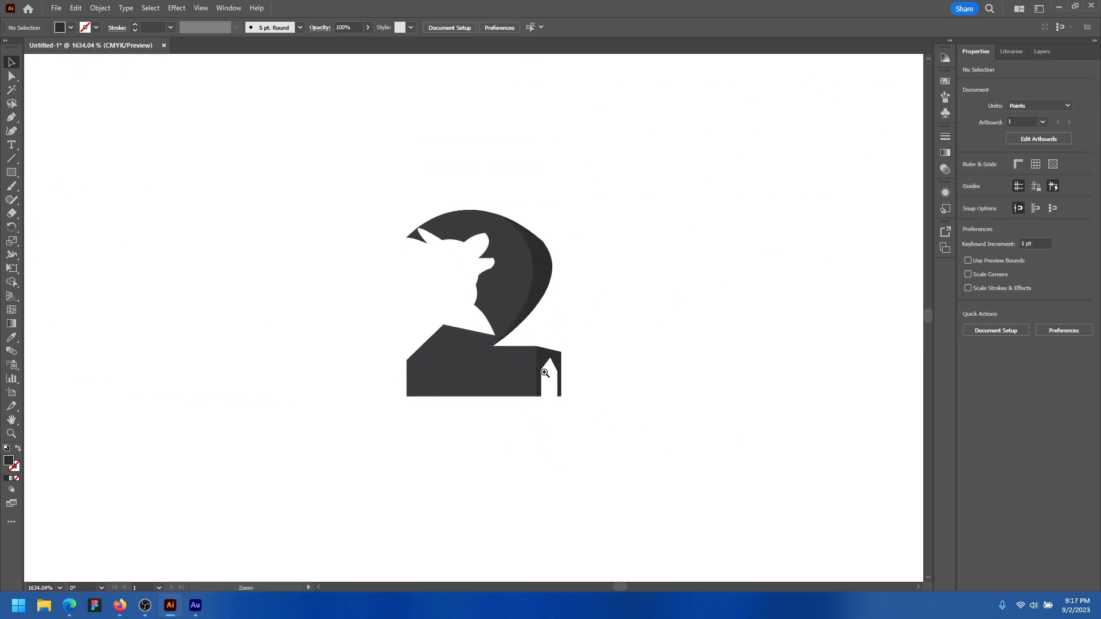
drag(599, 403, 556, 412)
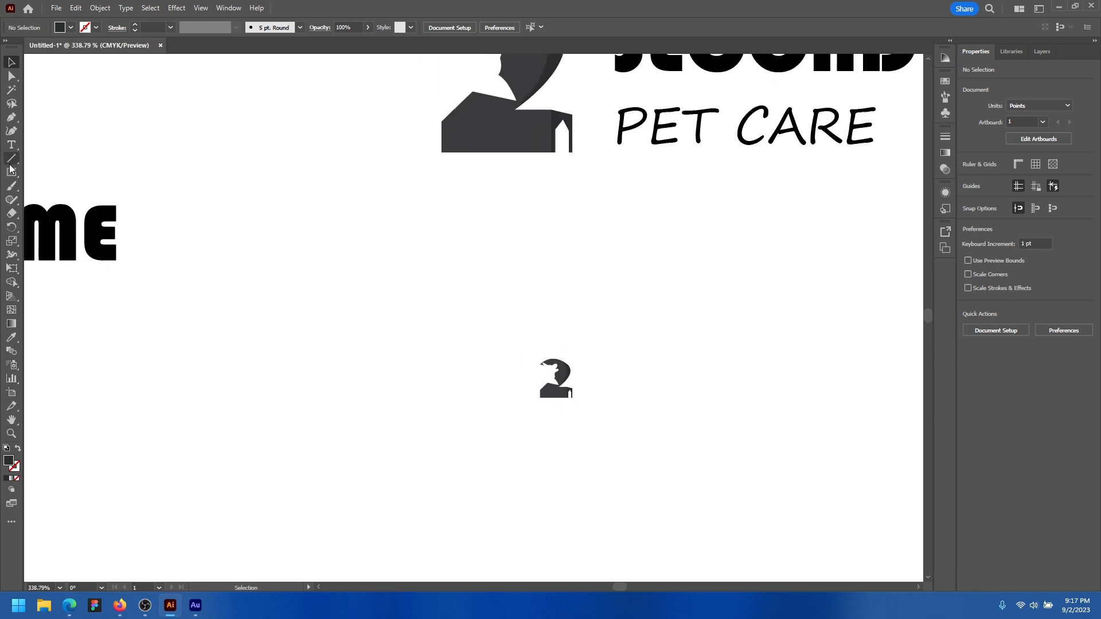
click(49, 584)
text(100)
key(Return)
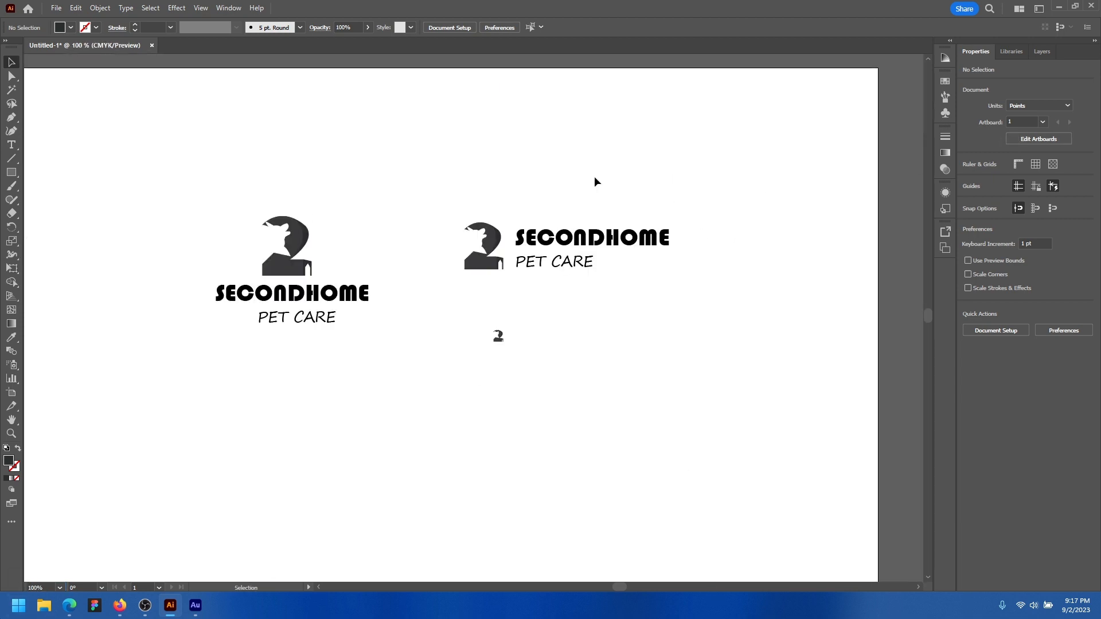
Draw a 16 by 16 pt square to the right of the miniature "2" and swap its fill and stroke to make an outline
click(10, 173)
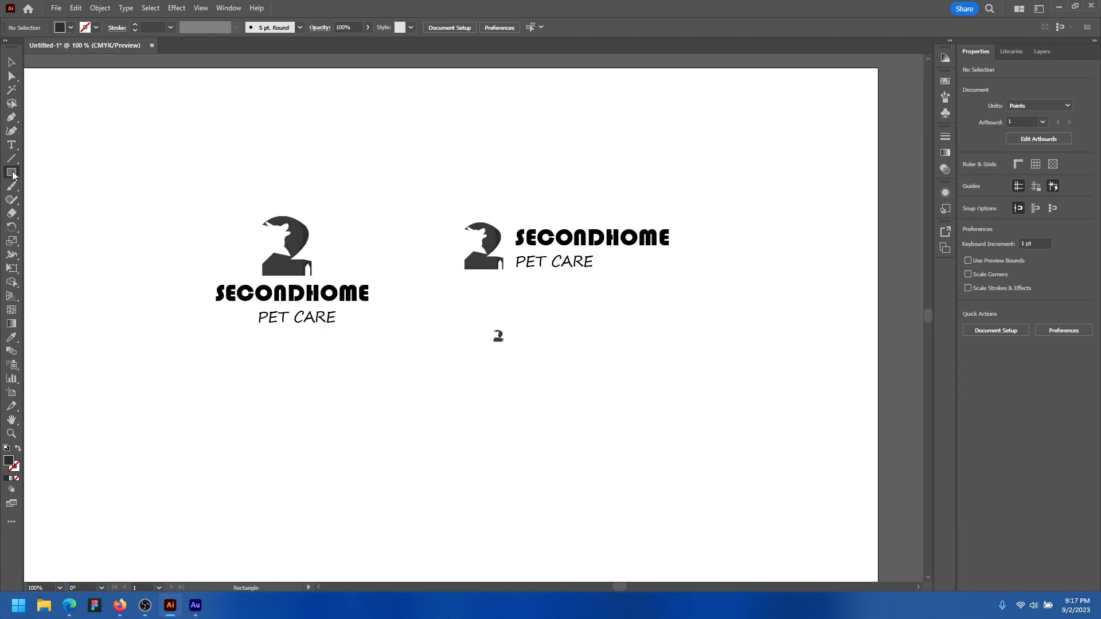
click(566, 365)
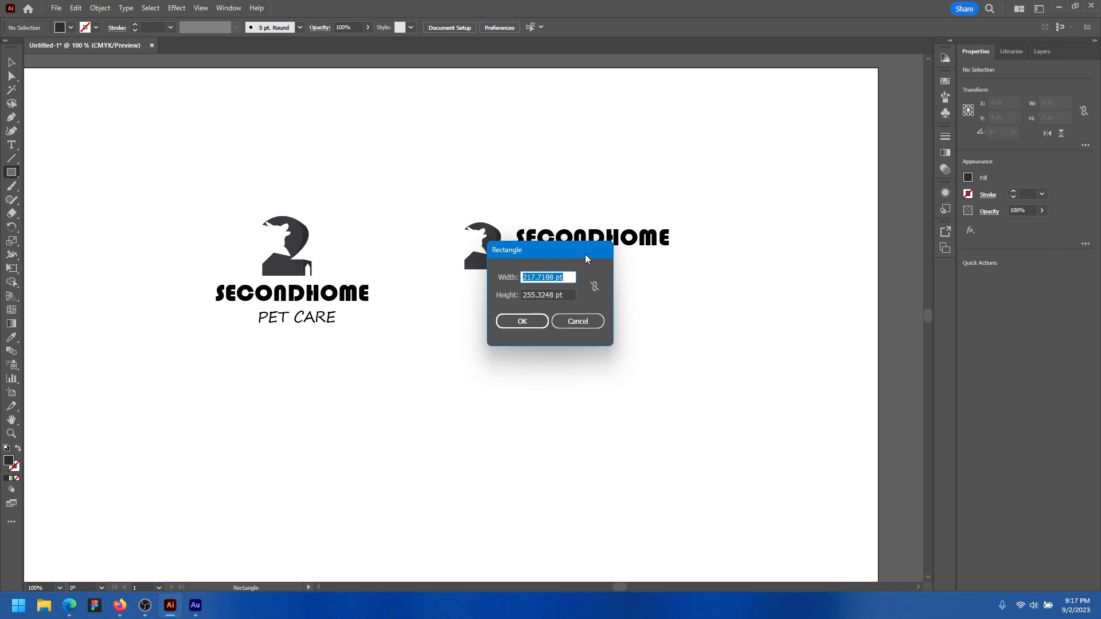
text(16 pt)
key(Tab)
text(16)
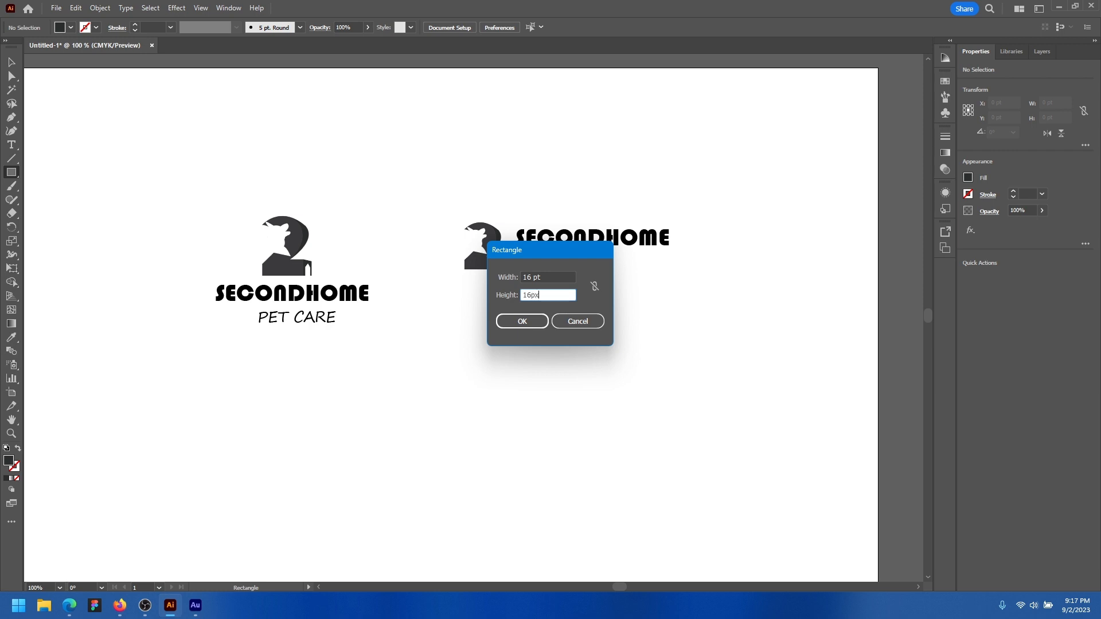
key(Tab)
click(528, 334)
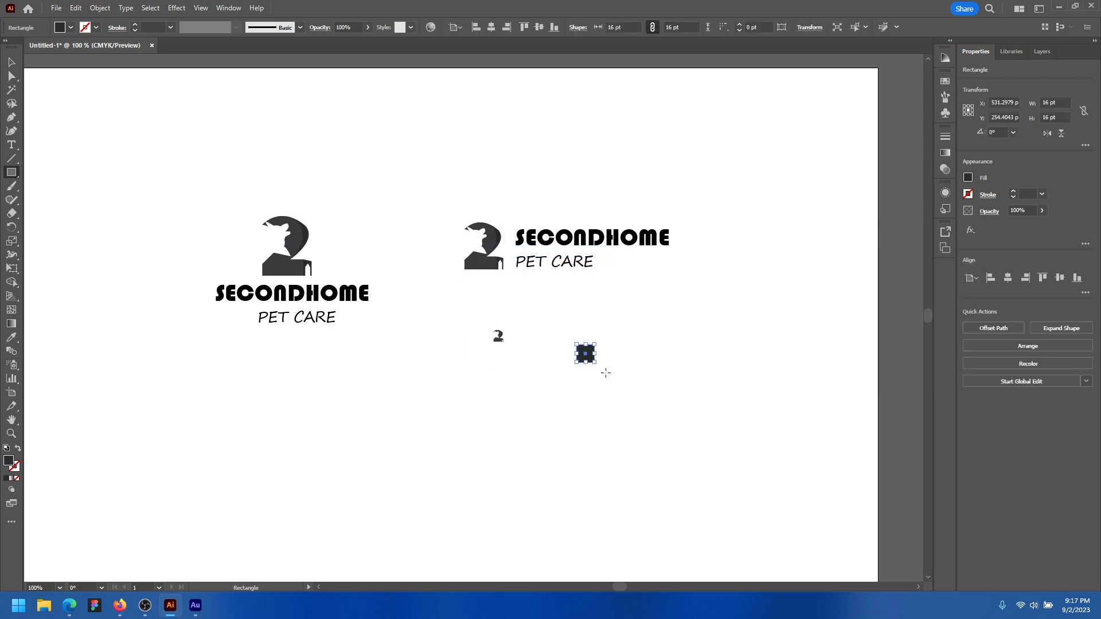
click(18, 450)
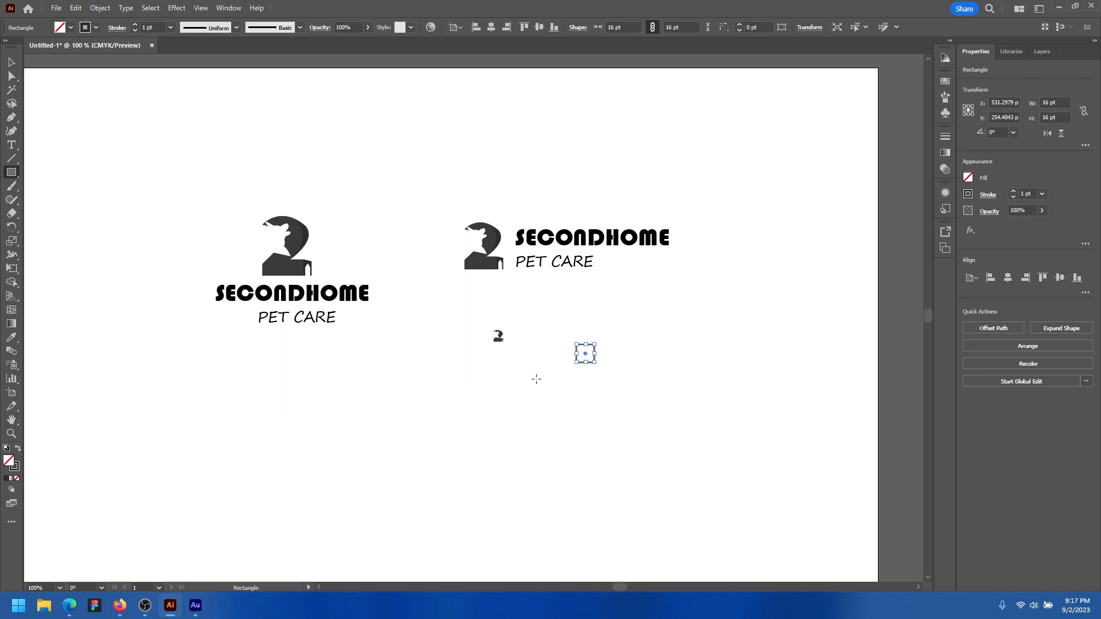
Group the parts of the miniature "2" and move the group into the centre of the square outline
key(v)
scroll(597, 359, up, 5)
drag(389, 355, 564, 313)
key(ctrl+g)
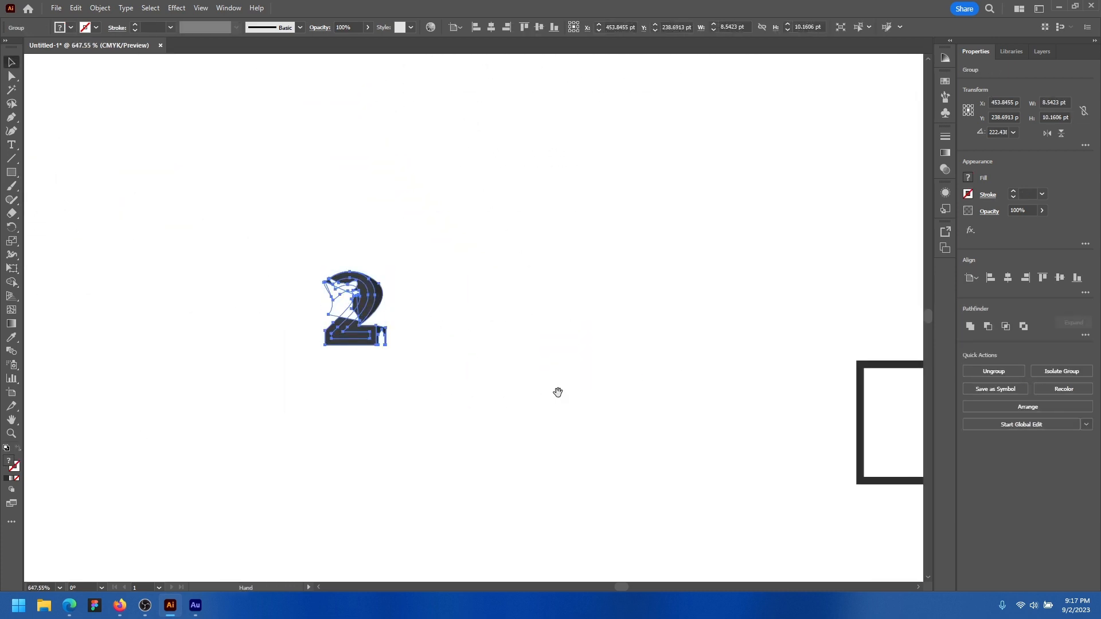
drag(625, 400, 445, 362)
drag(444, 362, 364, 332)
drag(259, 293, 708, 385)
click(485, 392)
drag(467, 394, 433, 393)
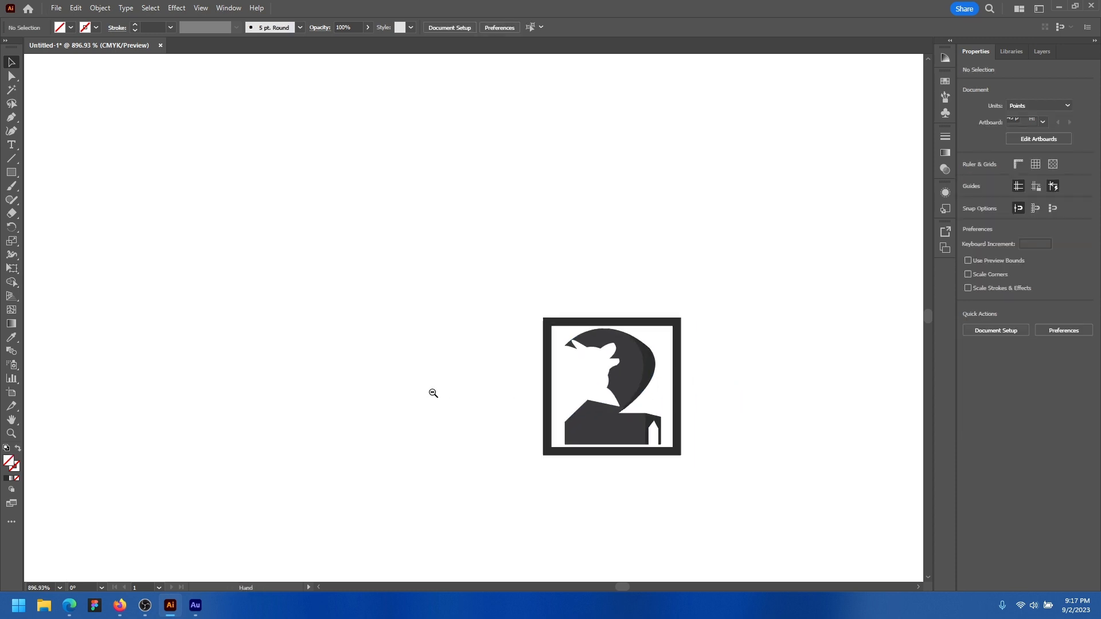
Set the square outline's stroke weight to 0.25 pt, viewing the artboard at 110%, and deselect it
click(40, 586)
text(110)
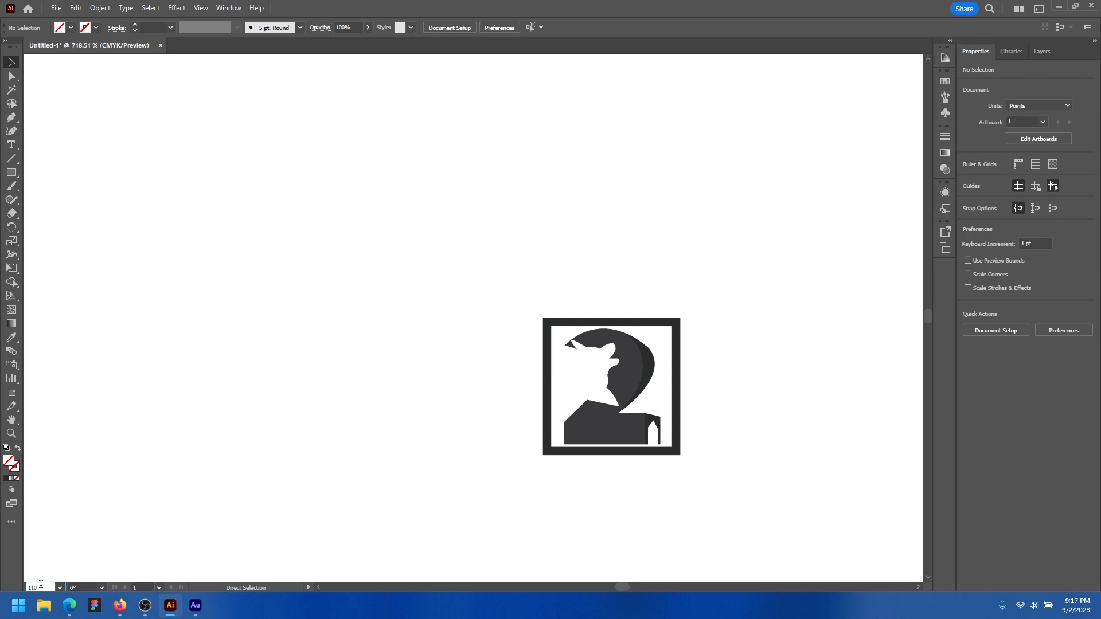
key(Return)
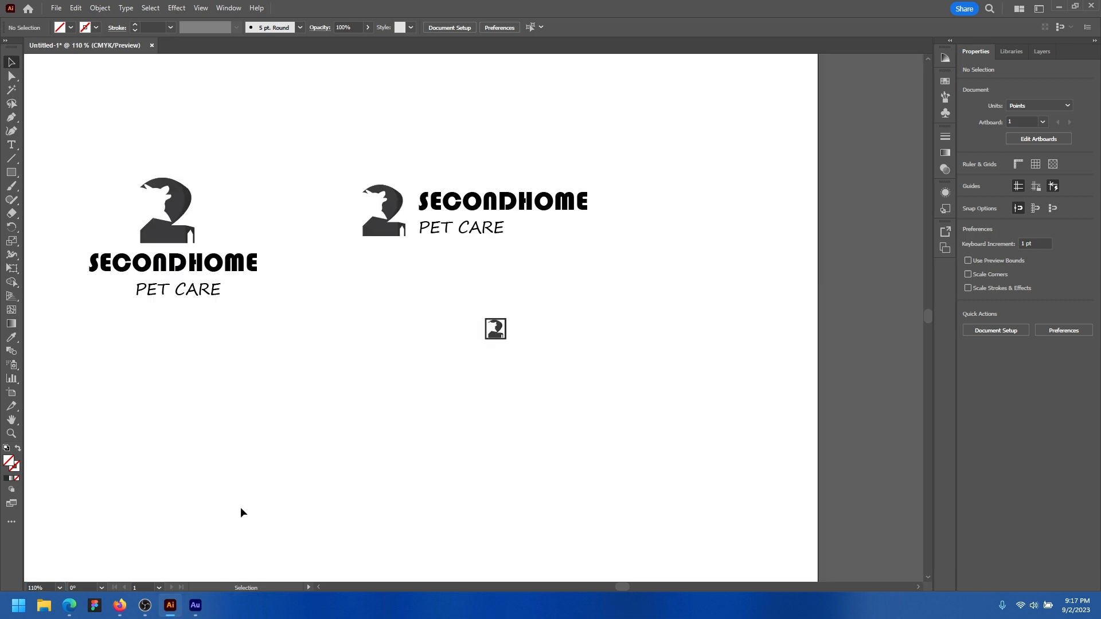
click(497, 328)
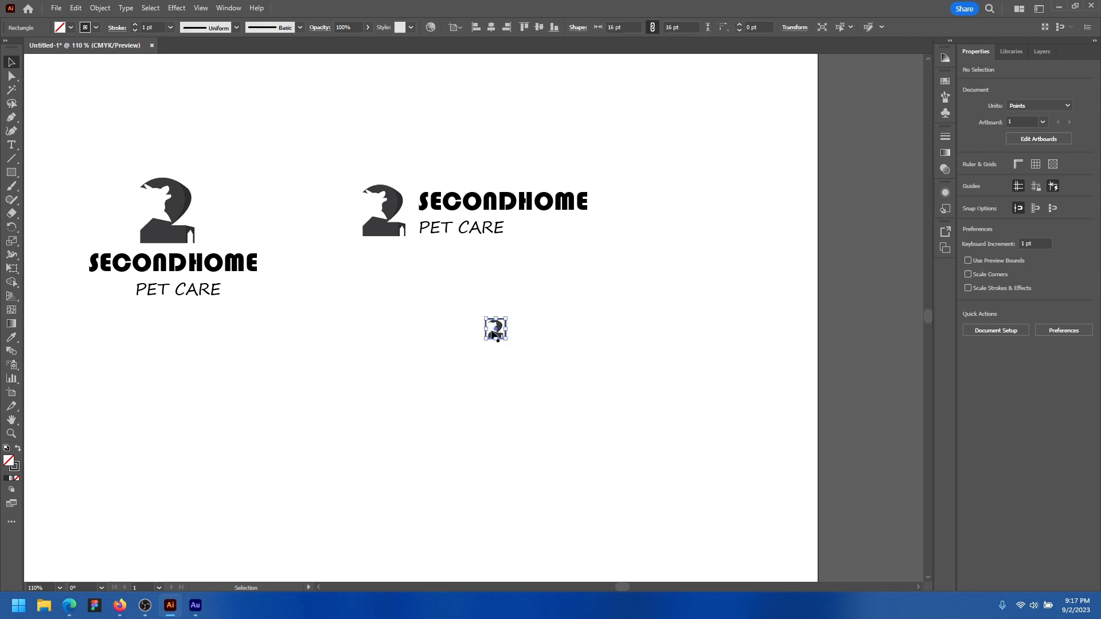
click(152, 28)
text(25)
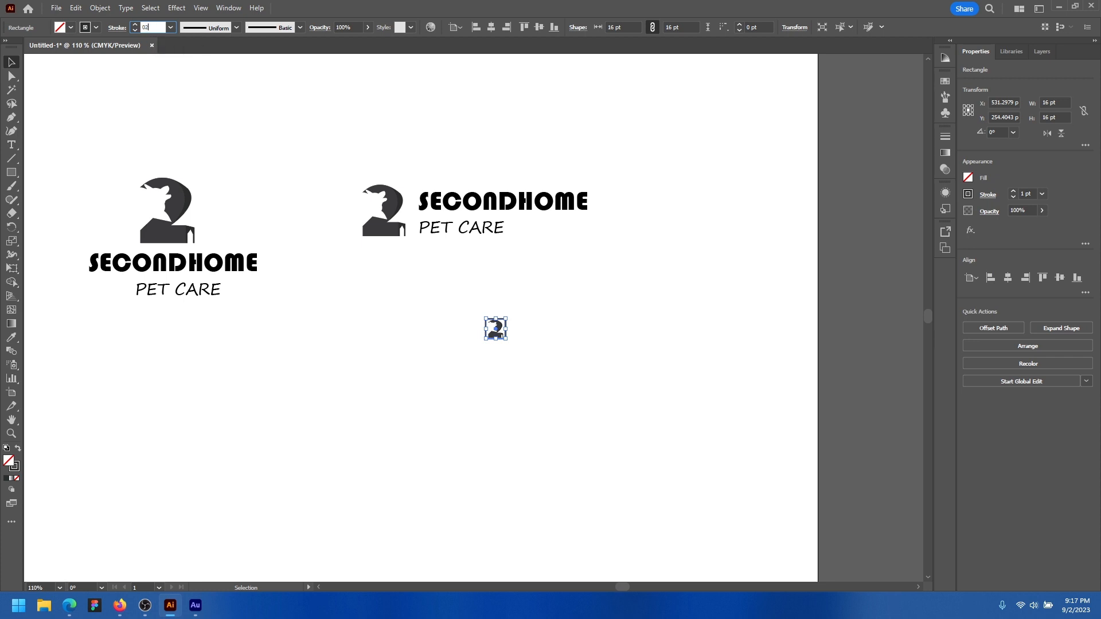
key(Return)
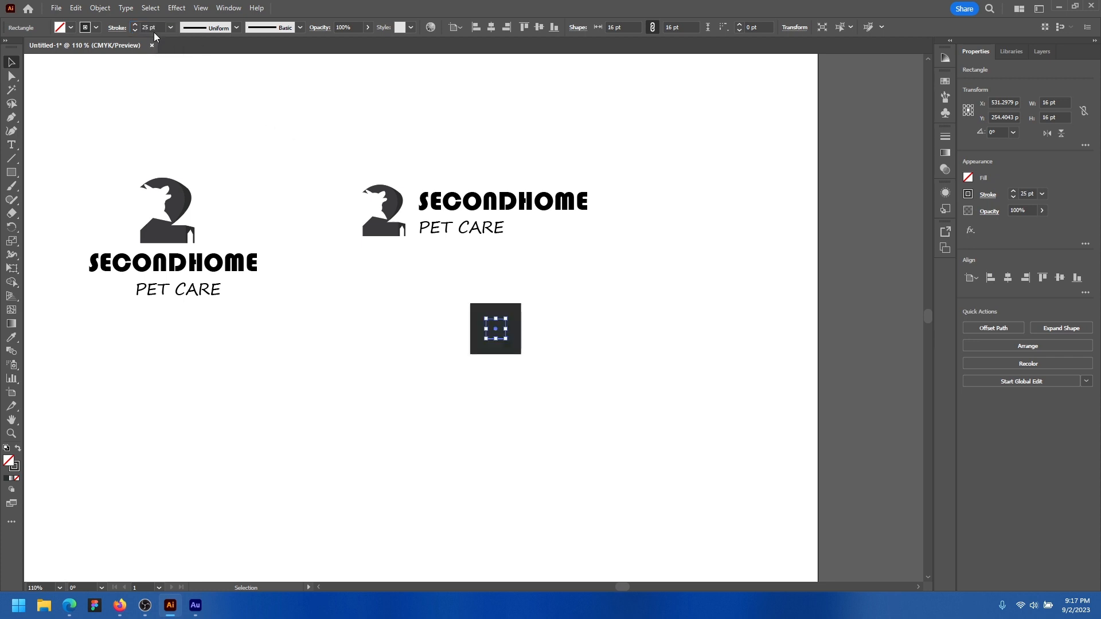
double_click(152, 29)
text(0.25)
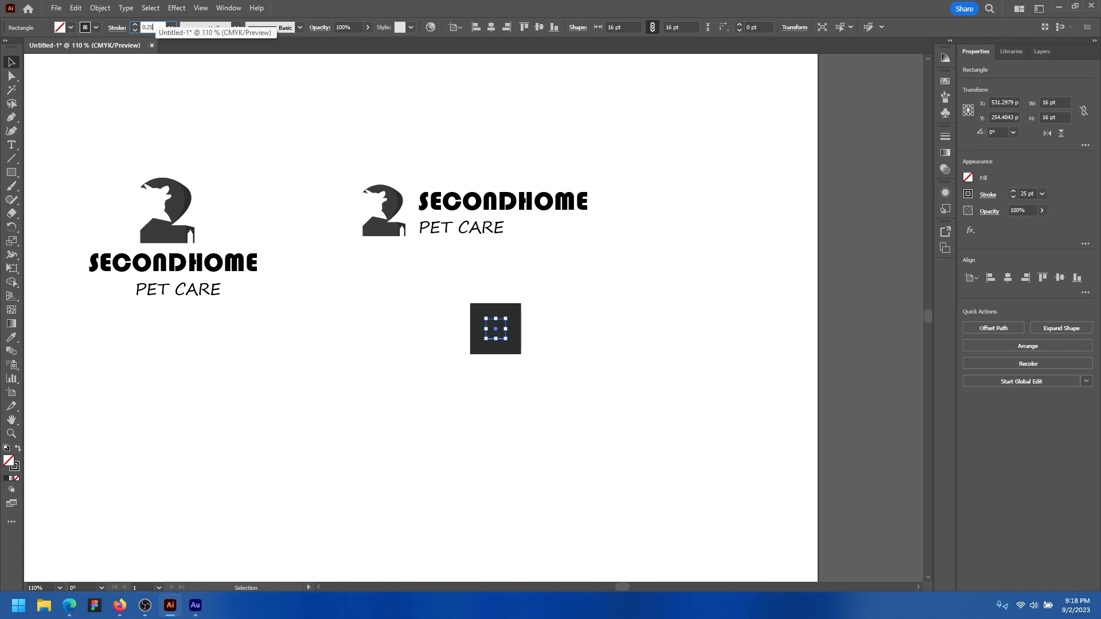
key(Return)
click(597, 408)
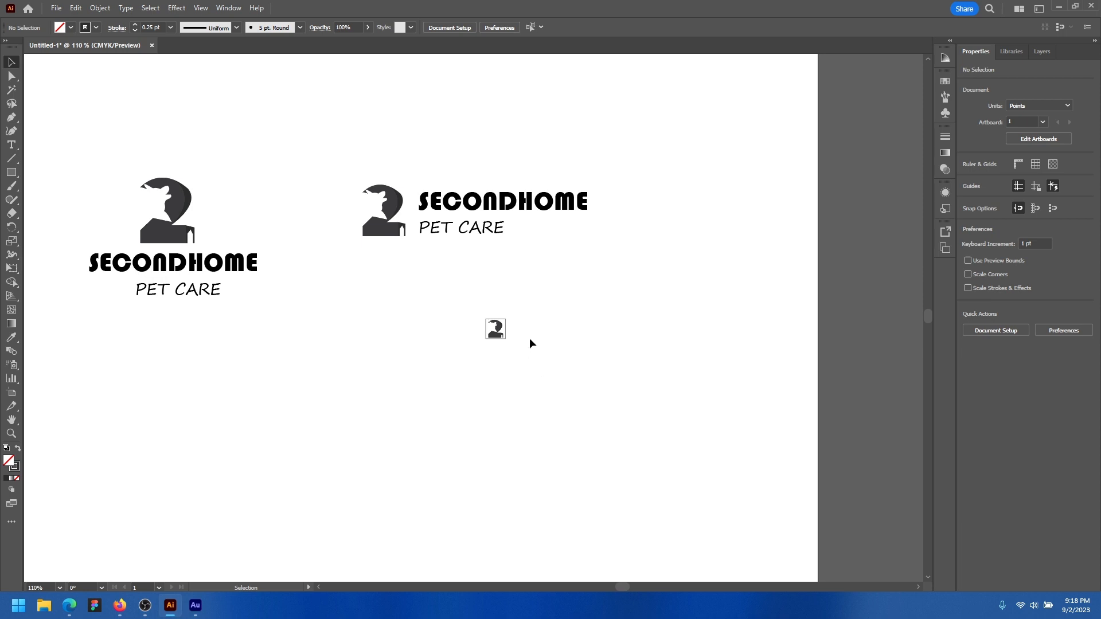
Examine the legibility of the miniature "2" inside its square outline at several zoom levels
drag(502, 347, 772, 381)
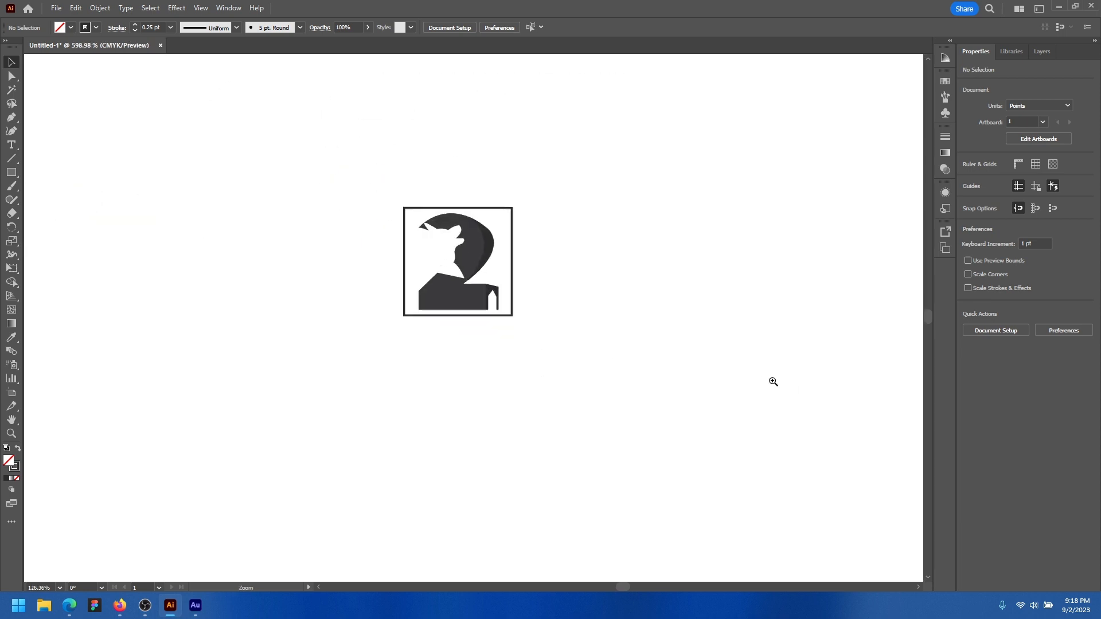
drag(505, 280, 567, 324)
drag(533, 275, 485, 328)
drag(593, 335, 530, 328)
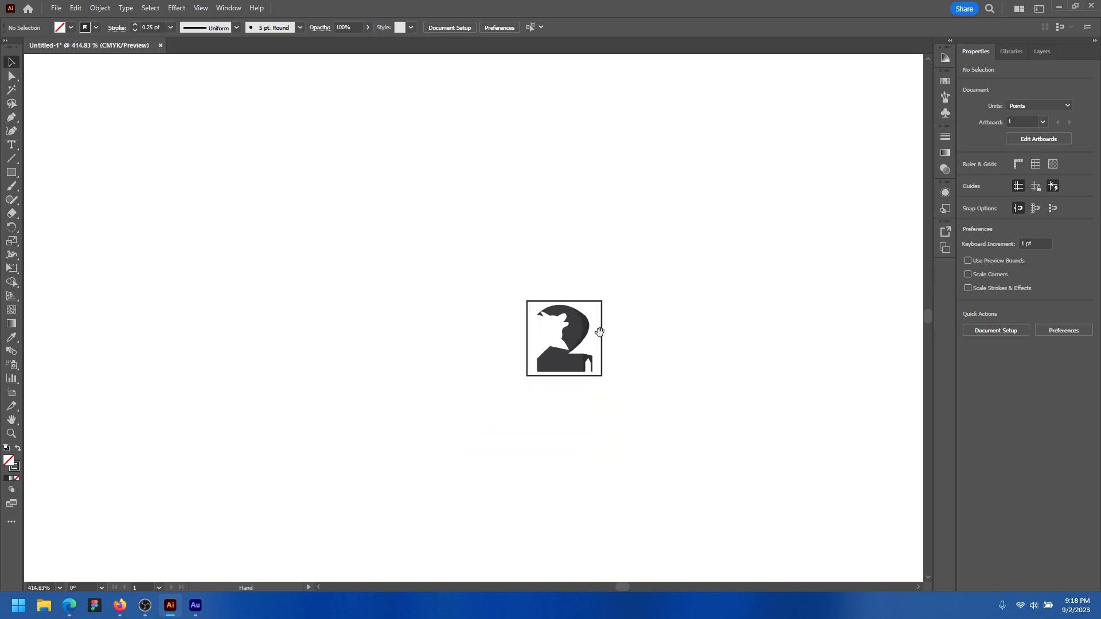
drag(599, 332, 685, 343)
drag(512, 310, 731, 354)
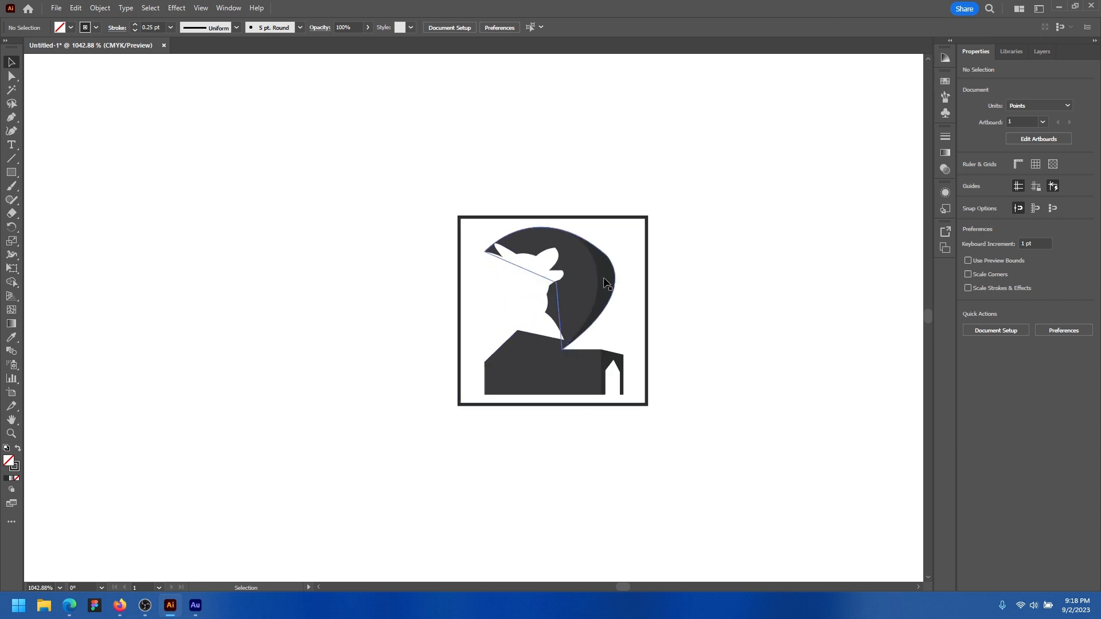
drag(691, 287, 597, 287)
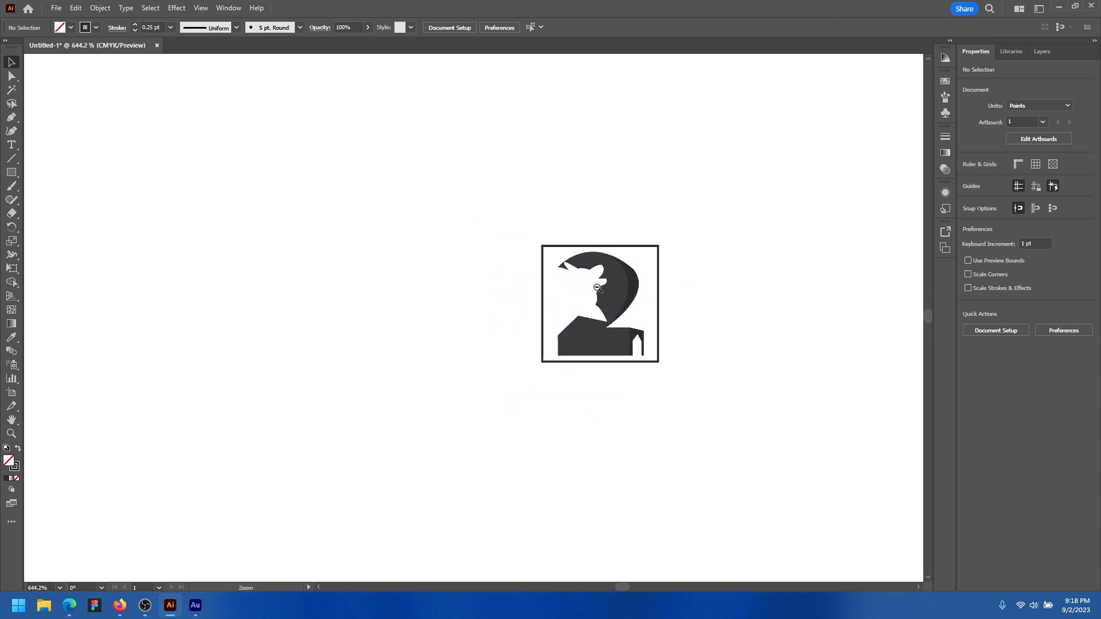
drag(669, 249, 696, 257)
click(710, 257)
Move the square outline off the miniature "2" to the empty area left of it
drag(596, 376, 488, 376)
drag(629, 301, 474, 309)
drag(638, 346, 486, 336)
Move the sketch photo to overlap the artboard's left edge and lay the red "2" outline over the sketched "2"
drag(484, 248, 768, 359)
mouse_move(768, 359)
mouse_down()
mouse_move(350, 324)
mouse_move(367, 287)
mouse_move(431, 236)
mouse_move(410, 236)
mouse_up()
mouse_move(460, 286)
mouse_down()
mouse_move(469, 336)
mouse_move(554, 413)
mouse_up()
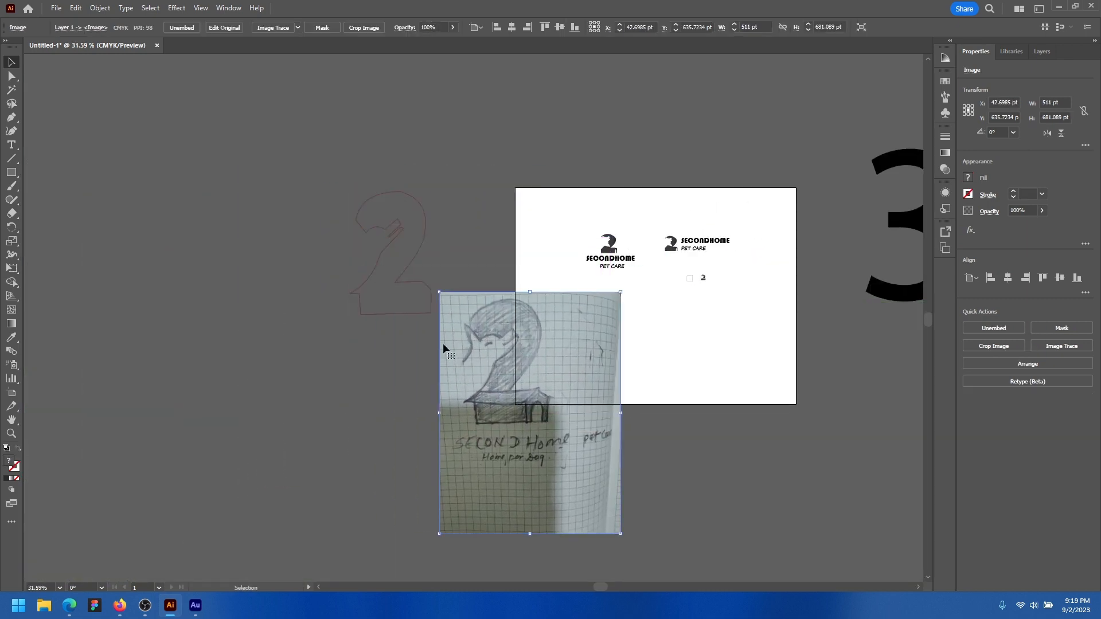
mouse_move(602, 378)
mouse_down()
mouse_move(558, 391)
mouse_move(490, 321)
mouse_up()
mouse_move(535, 344)
mouse_down()
mouse_move(463, 333)
mouse_move(597, 309)
mouse_move(550, 371)
mouse_up()
drag(471, 272, 545, 247)
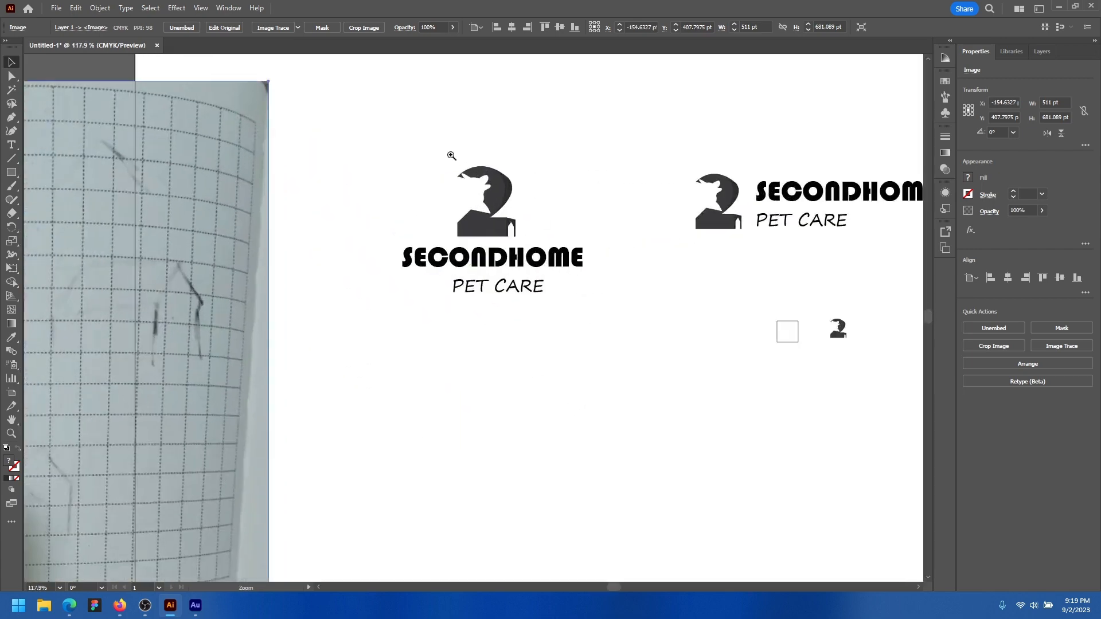
mouse_move(455, 360)
mouse_down()
mouse_move(548, 342)
mouse_move(789, 331)
mouse_up()
drag(543, 337, 440, 337)
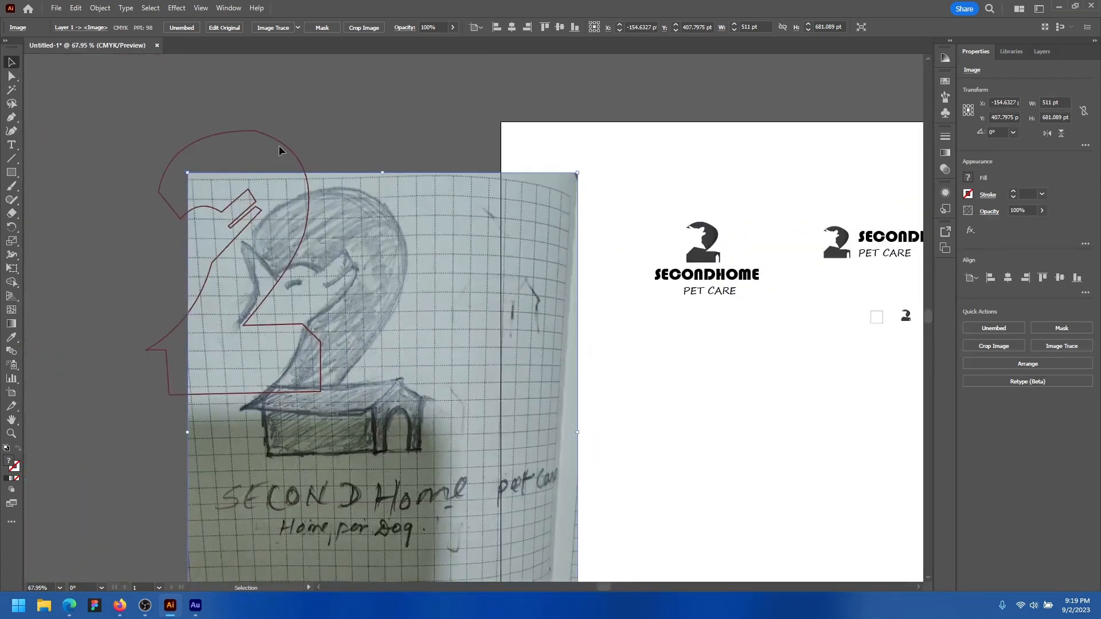
mouse_move(283, 142)
mouse_down()
mouse_move(346, 202)
mouse_move(384, 176)
mouse_move(369, 227)
mouse_move(369, 210)
mouse_up()
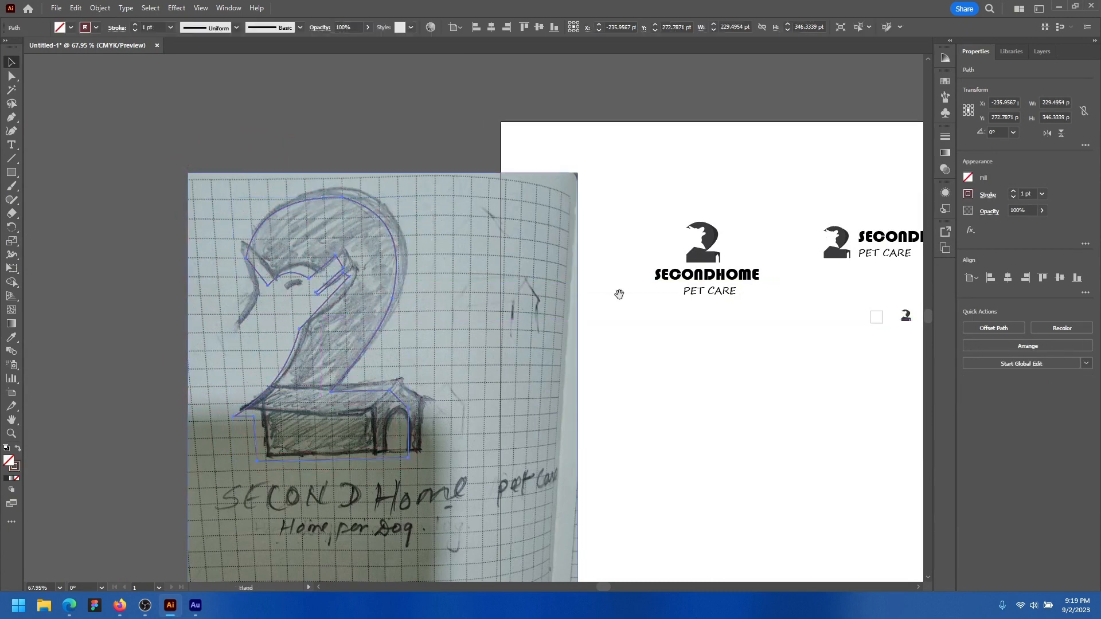
Make the hidden dog photo behind the logos visible
drag(717, 279, 300, 196)
drag(348, 166, 436, 182)
drag(351, 233, 427, 240)
drag(427, 241, 378, 253)
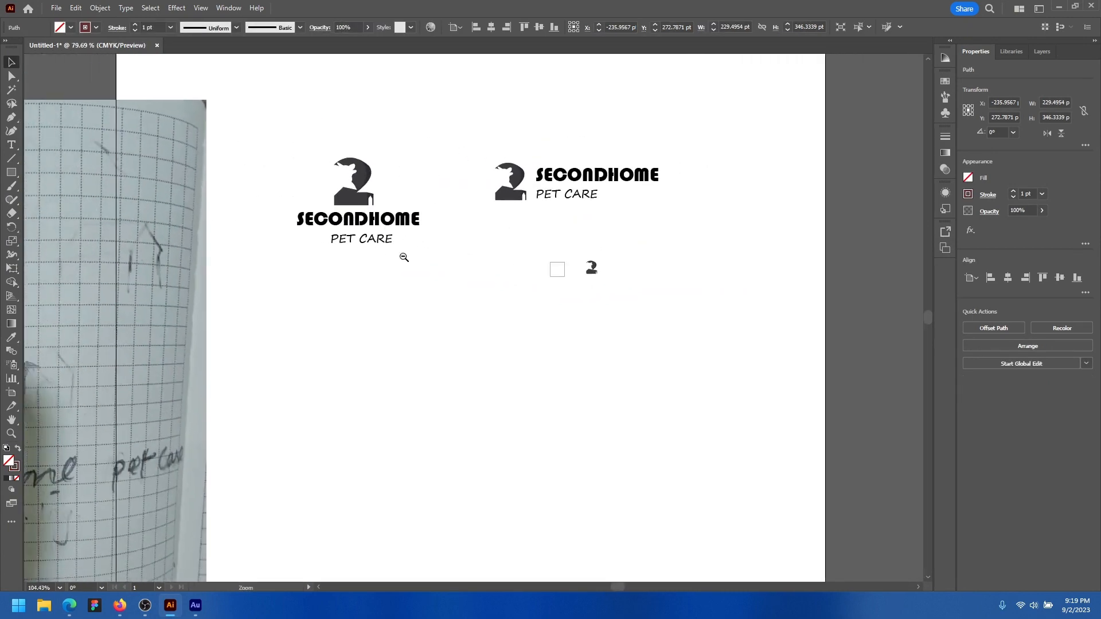
drag(789, 287, 505, 285)
click(1042, 52)
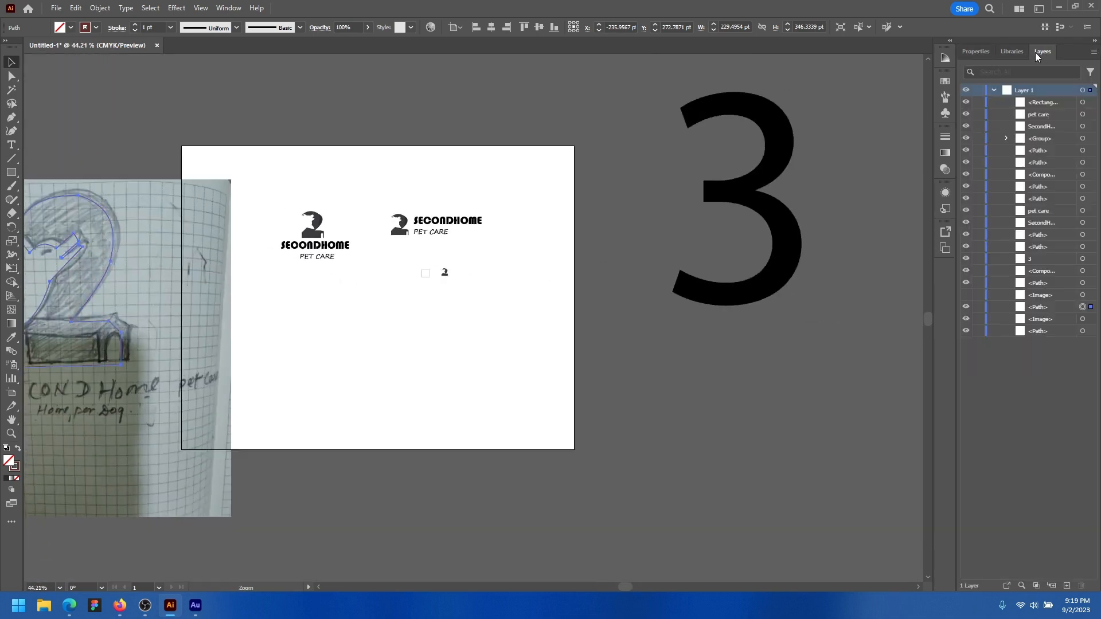
click(965, 296)
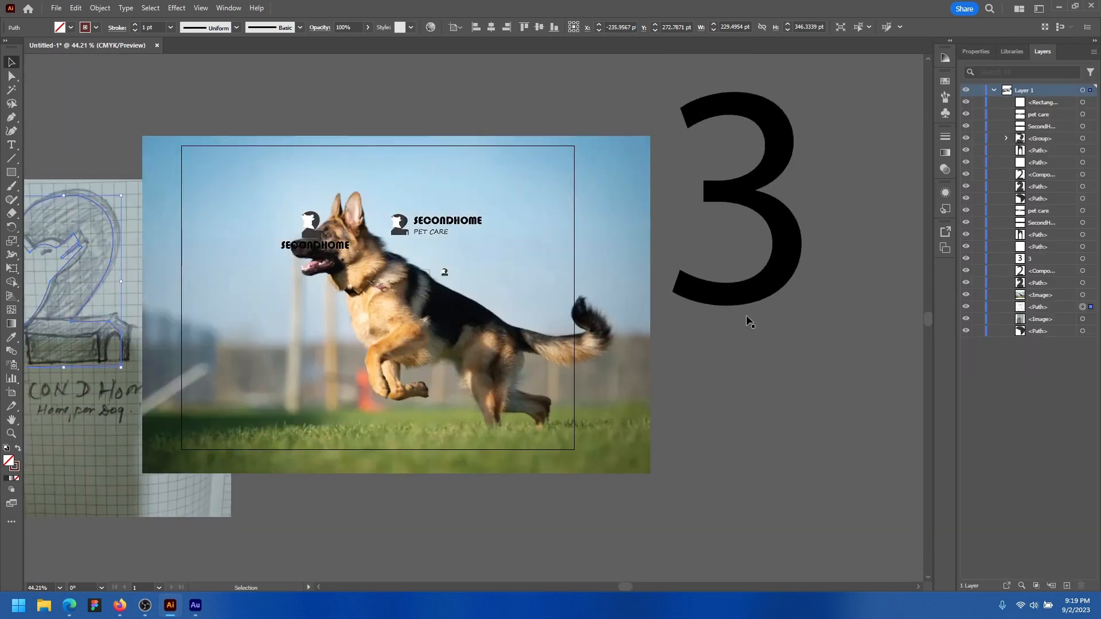
Reposition the dog photo lower on the artboard, beneath the stacked and horizontal logos
mouse_move(415, 353)
mouse_down()
mouse_move(465, 369)
mouse_move(409, 369)
mouse_up()
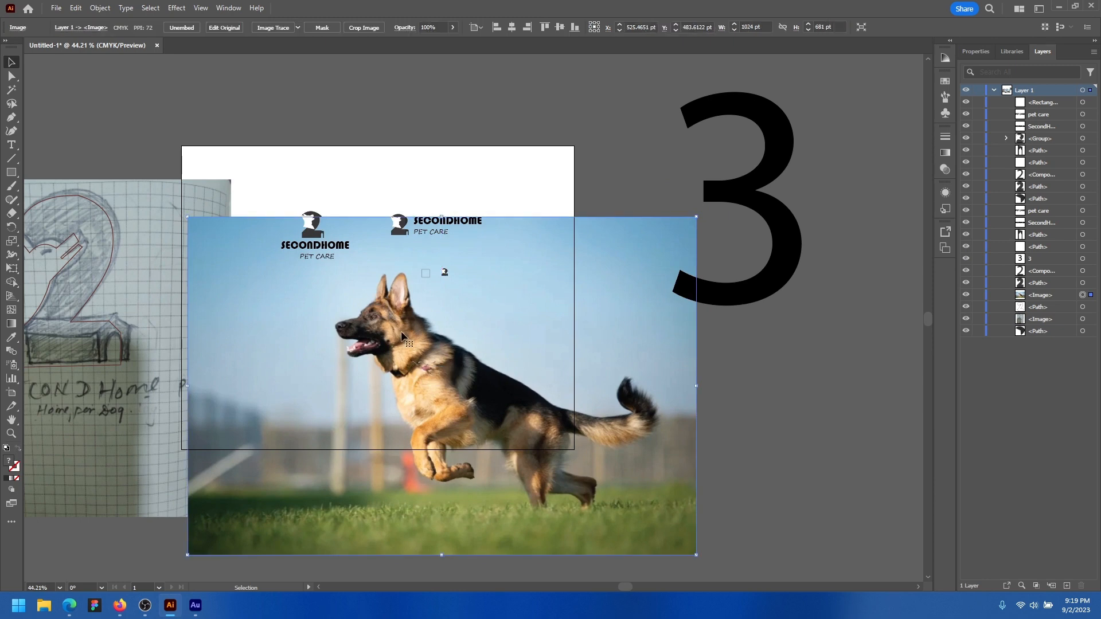
drag(400, 331, 446, 329)
drag(370, 293, 327, 335)
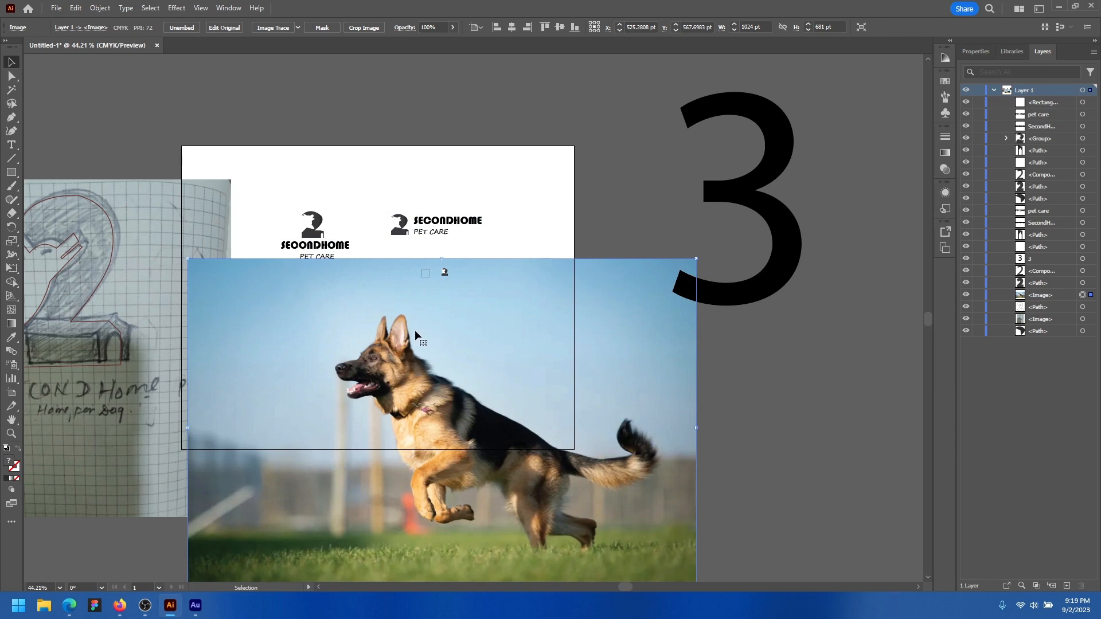
drag(416, 330, 390, 263)
drag(391, 263, 389, 305)
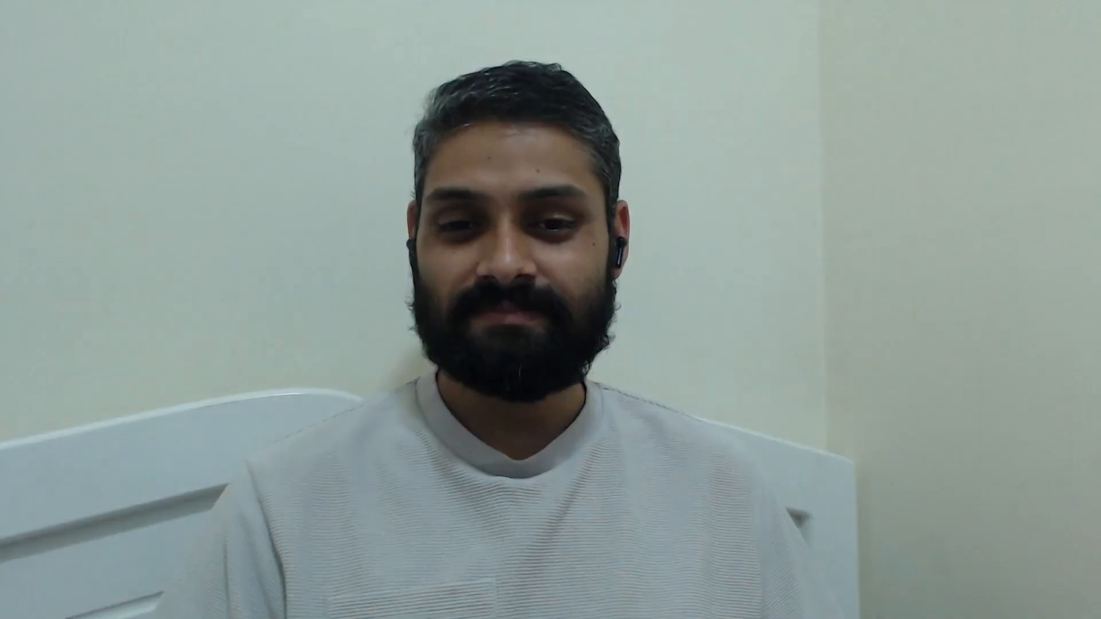